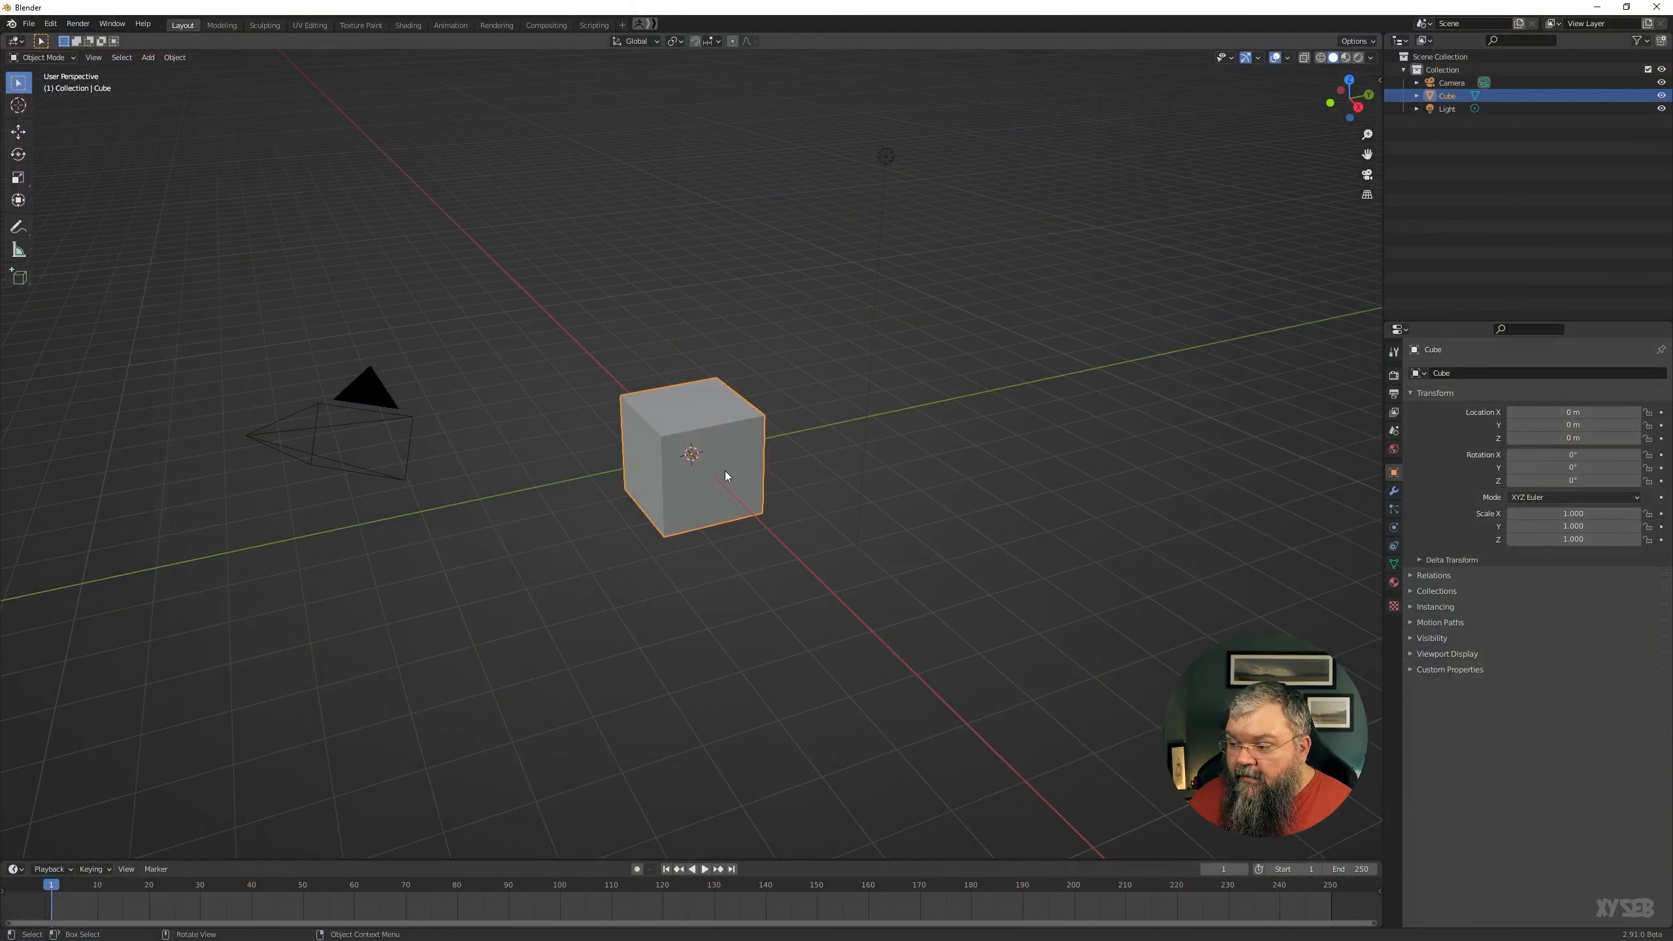
Replace the default cube with a UV sphere and open the Sculpting workspace.
key("Delete")
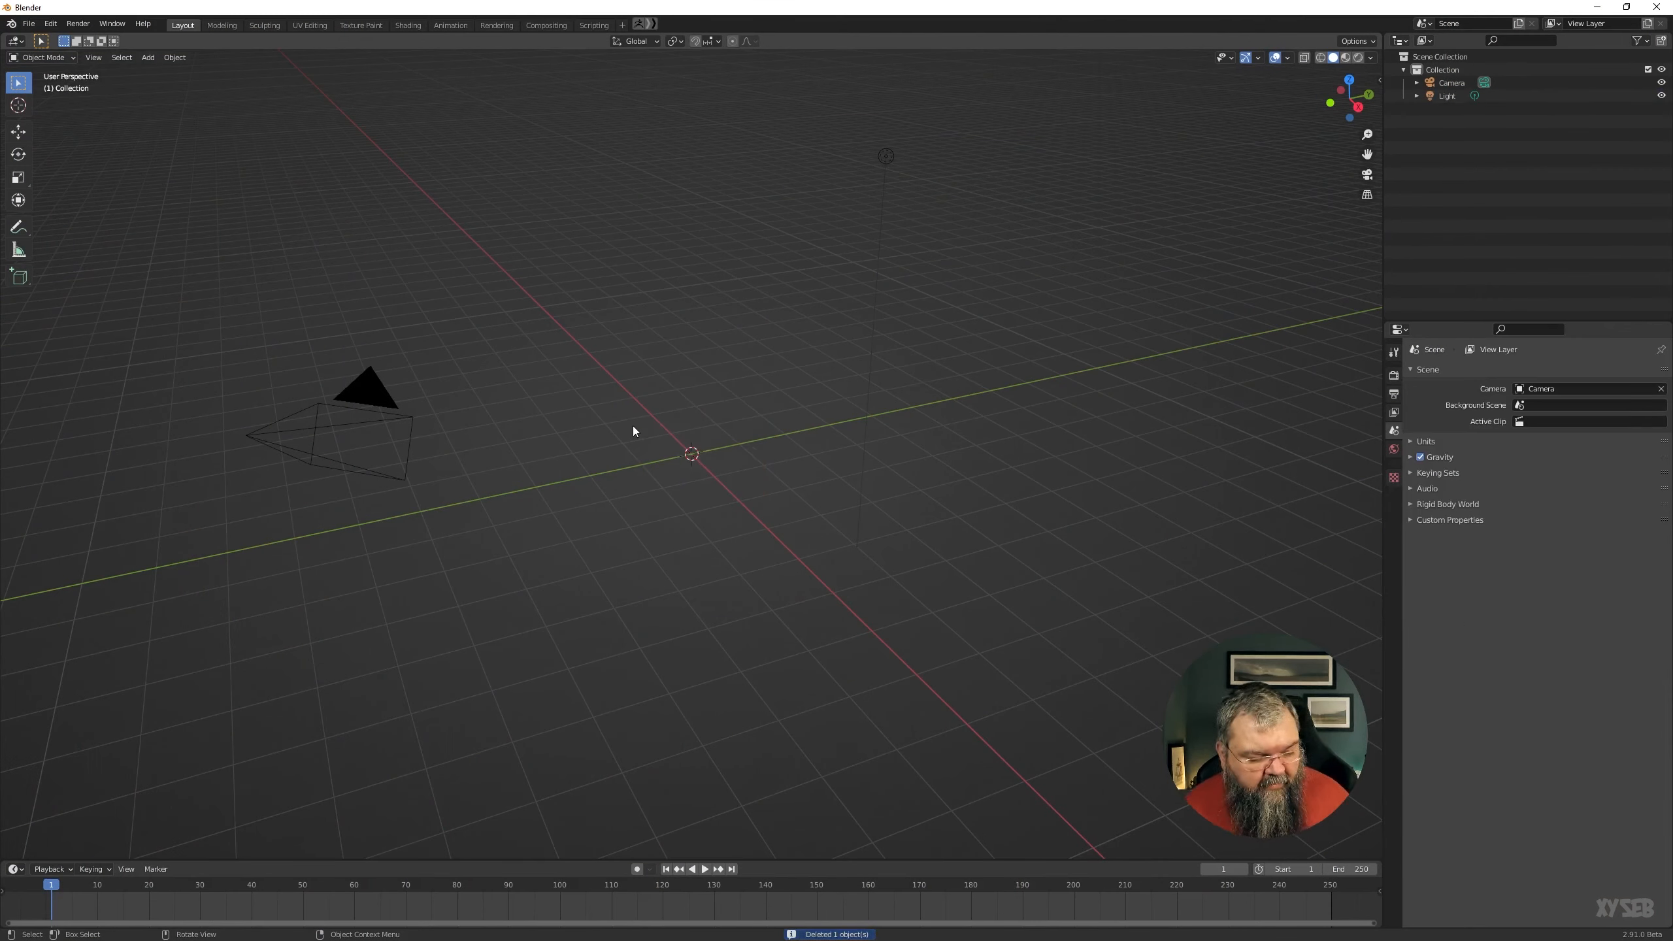
key("shift+a")
mouse_move(657, 421)
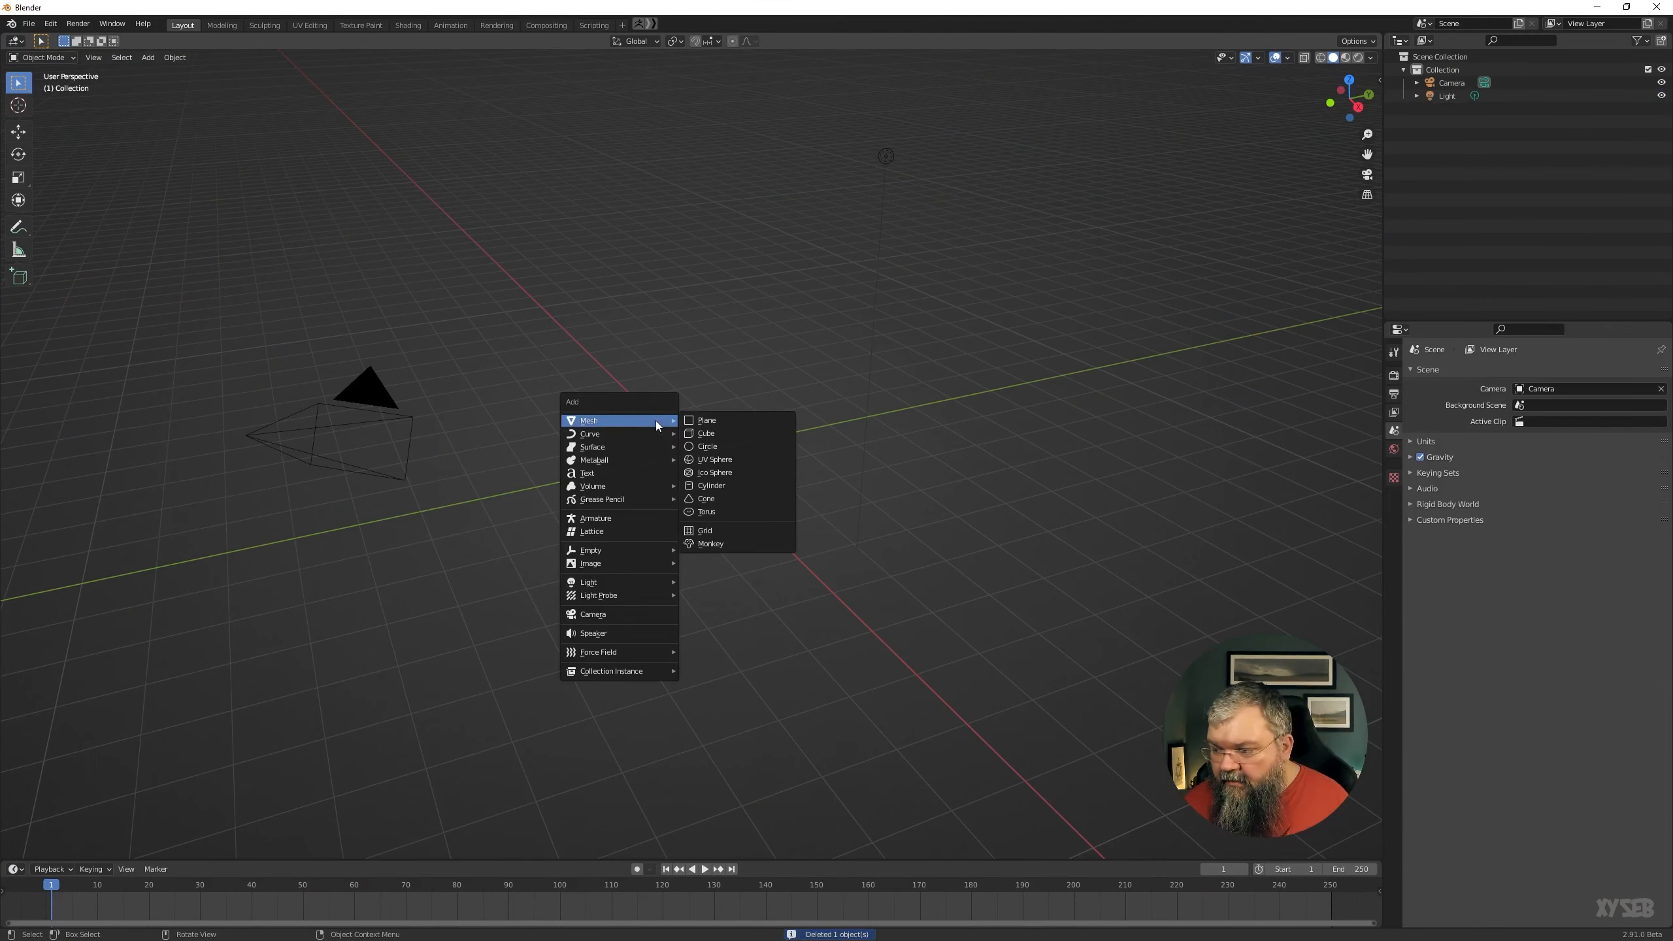
left_click(721, 459)
left_click(264, 25)
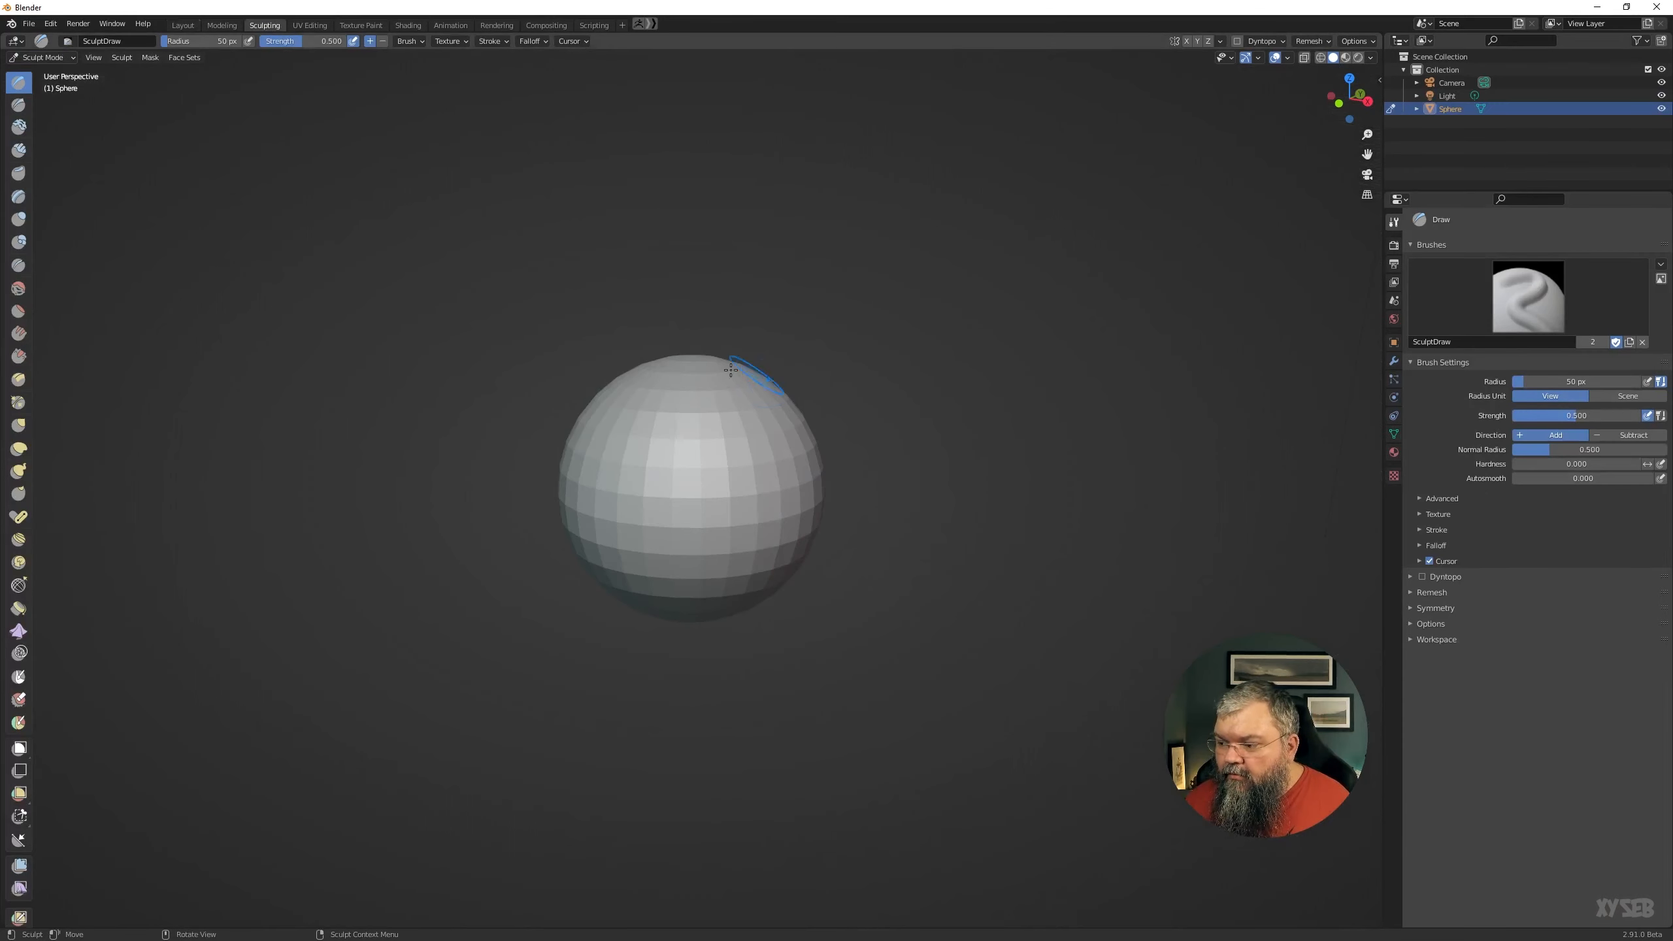
Expand the sculpt tool's Symmetry settings and look over the mirror, lock, tiling and symmetrize options.
mouse_move(400, 327)
middle_mouse_down()
mouse_move(441, 422)
mouse_move(499, 373)
mouse_move(444, 389)
middle_mouse_up()
scroll(440, 421, "up", 4)
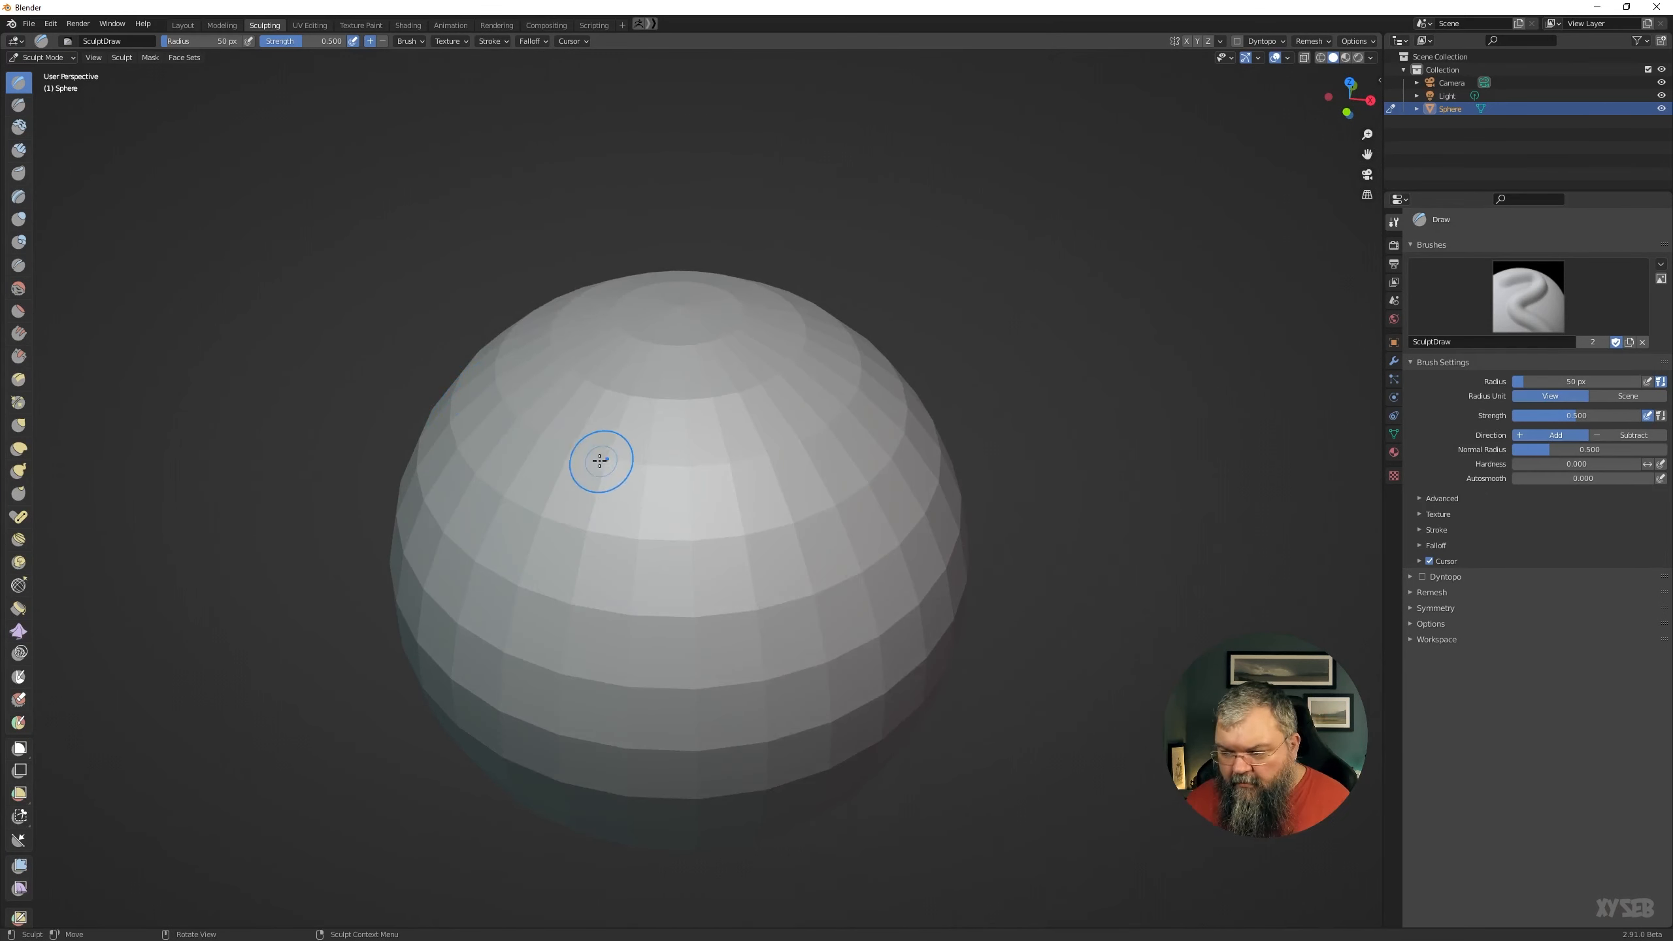
scroll(599, 461, "down", 2)
scroll(702, 448, "up", 1)
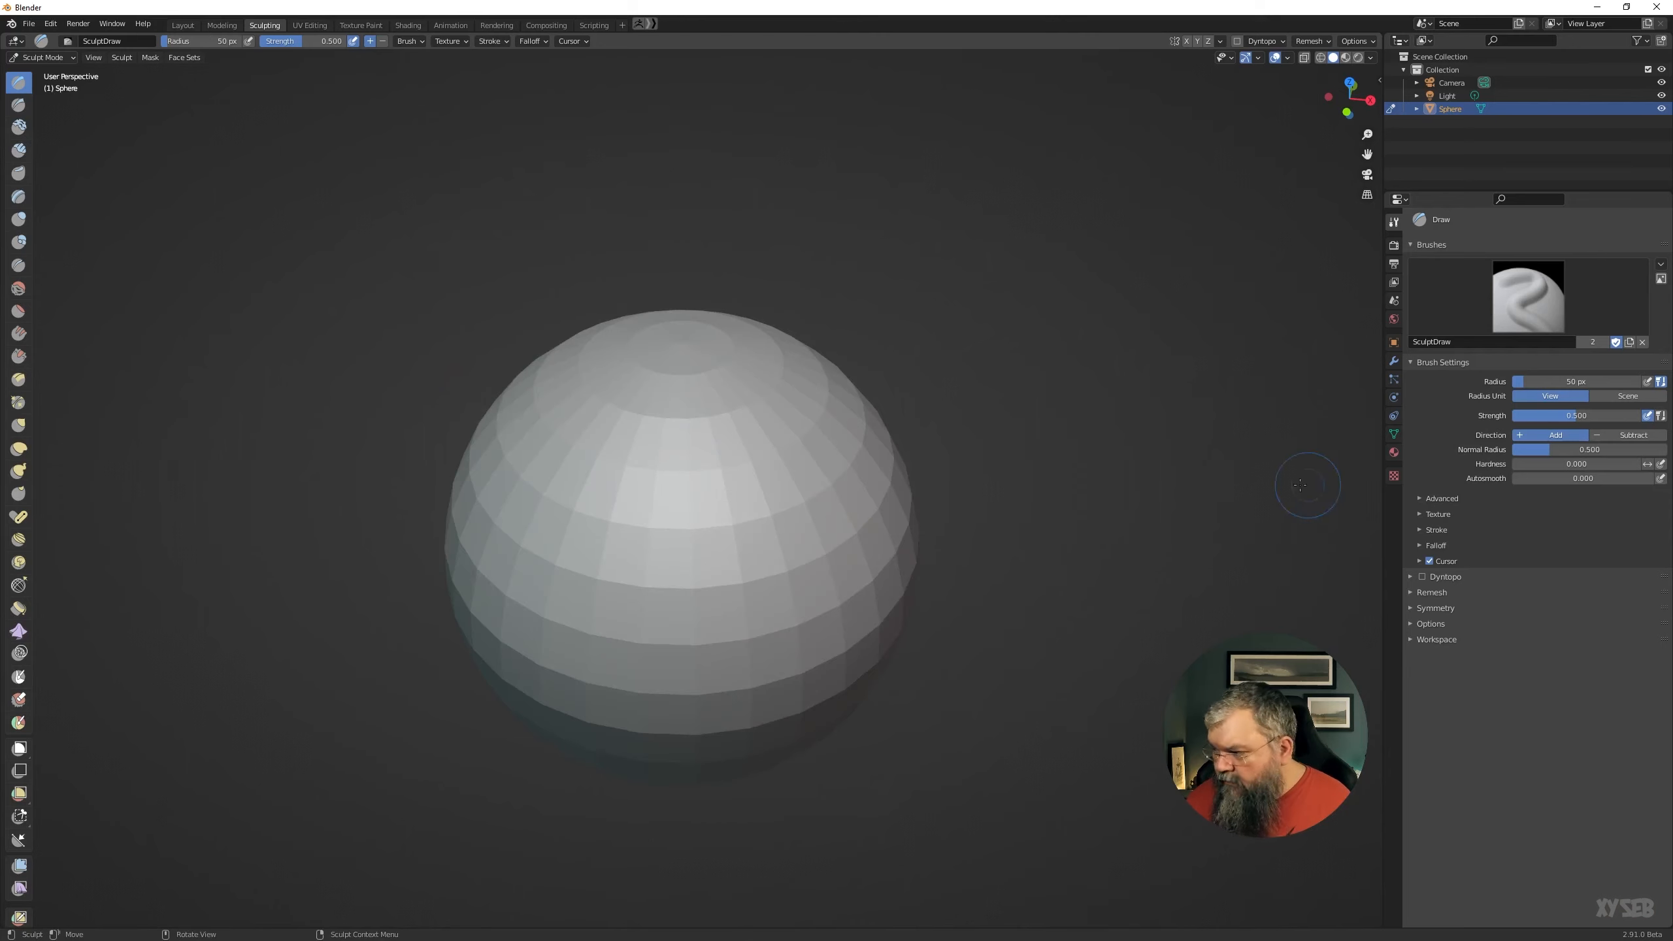
left_click(1435, 609)
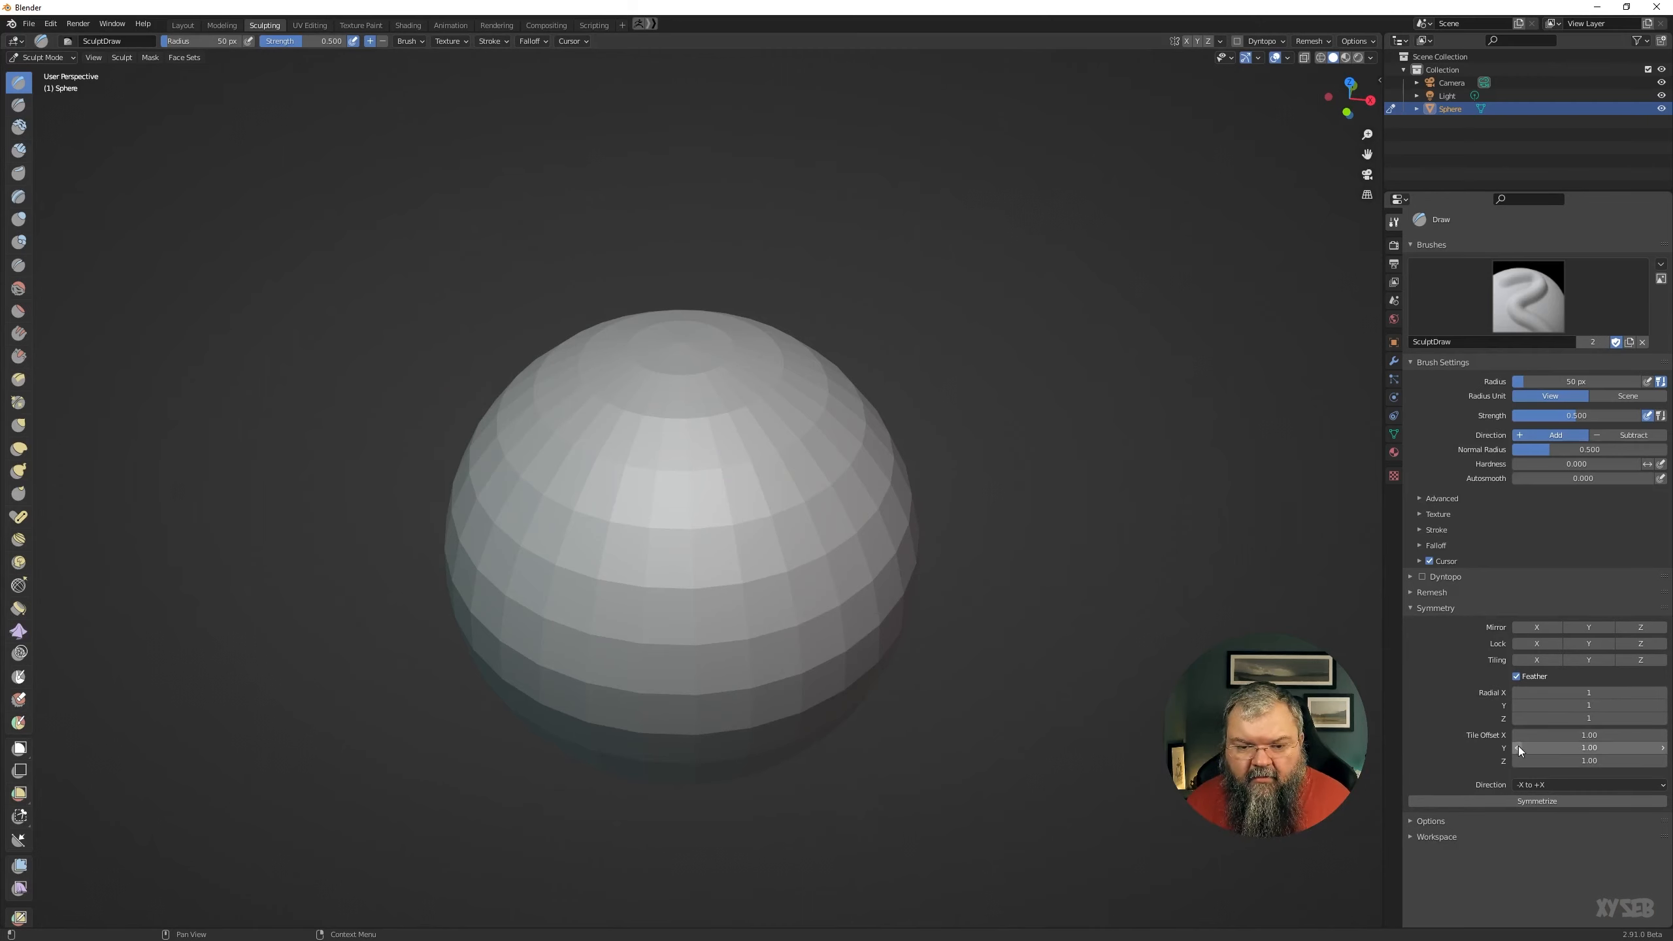
left_click(1221, 41)
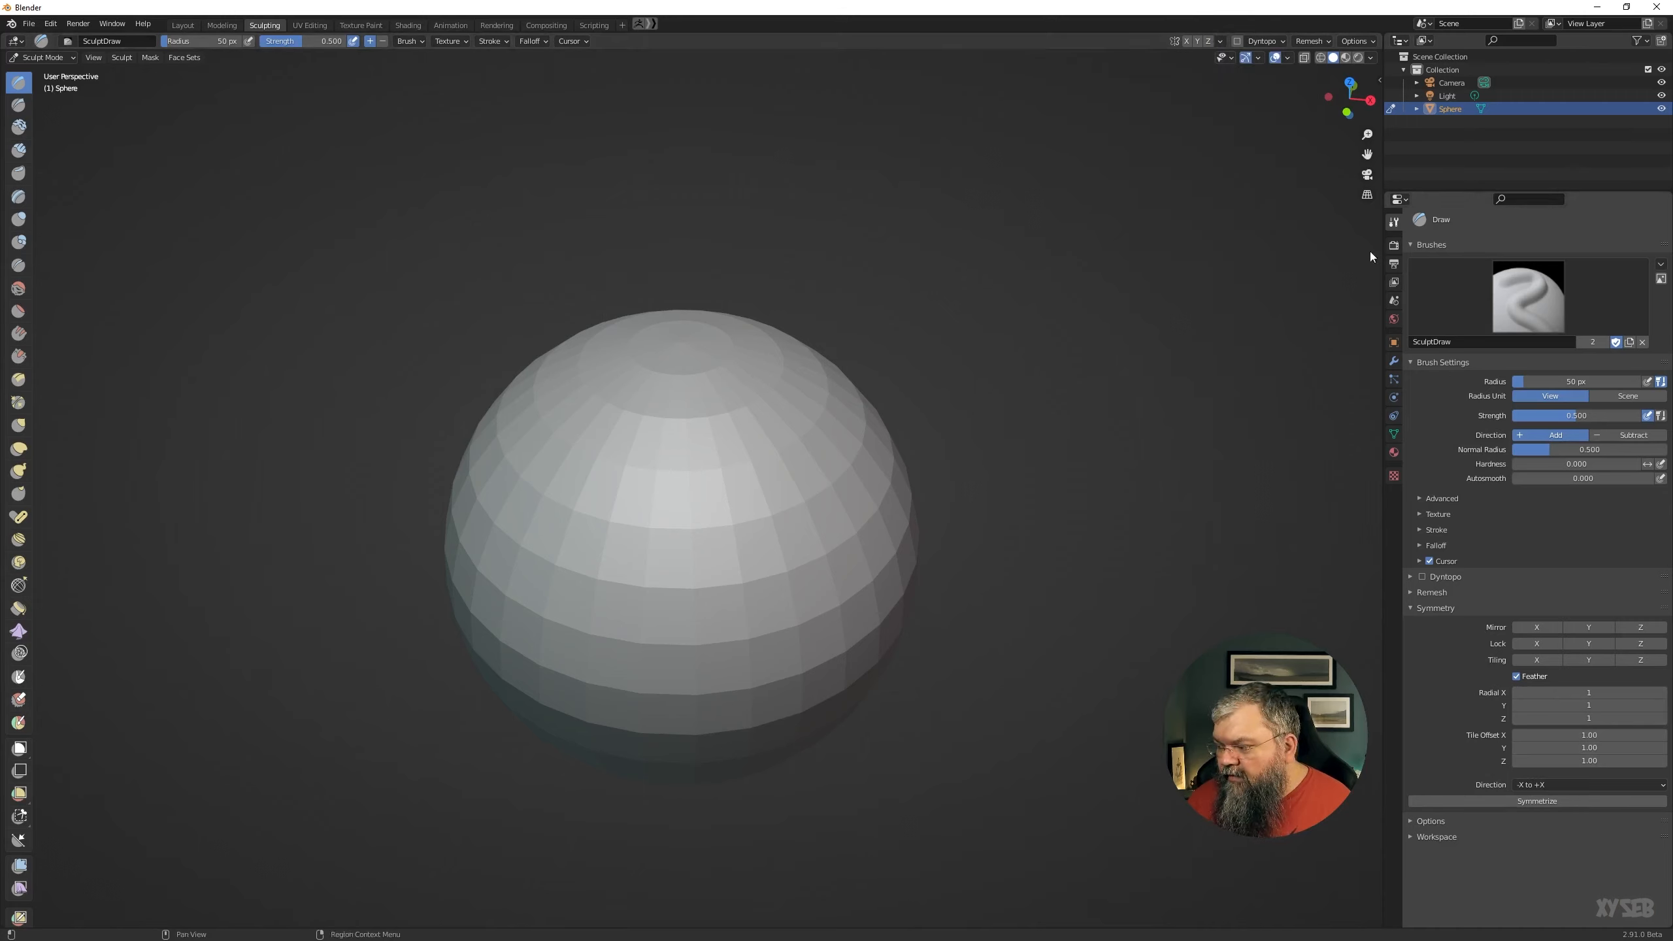
left_click(1219, 42)
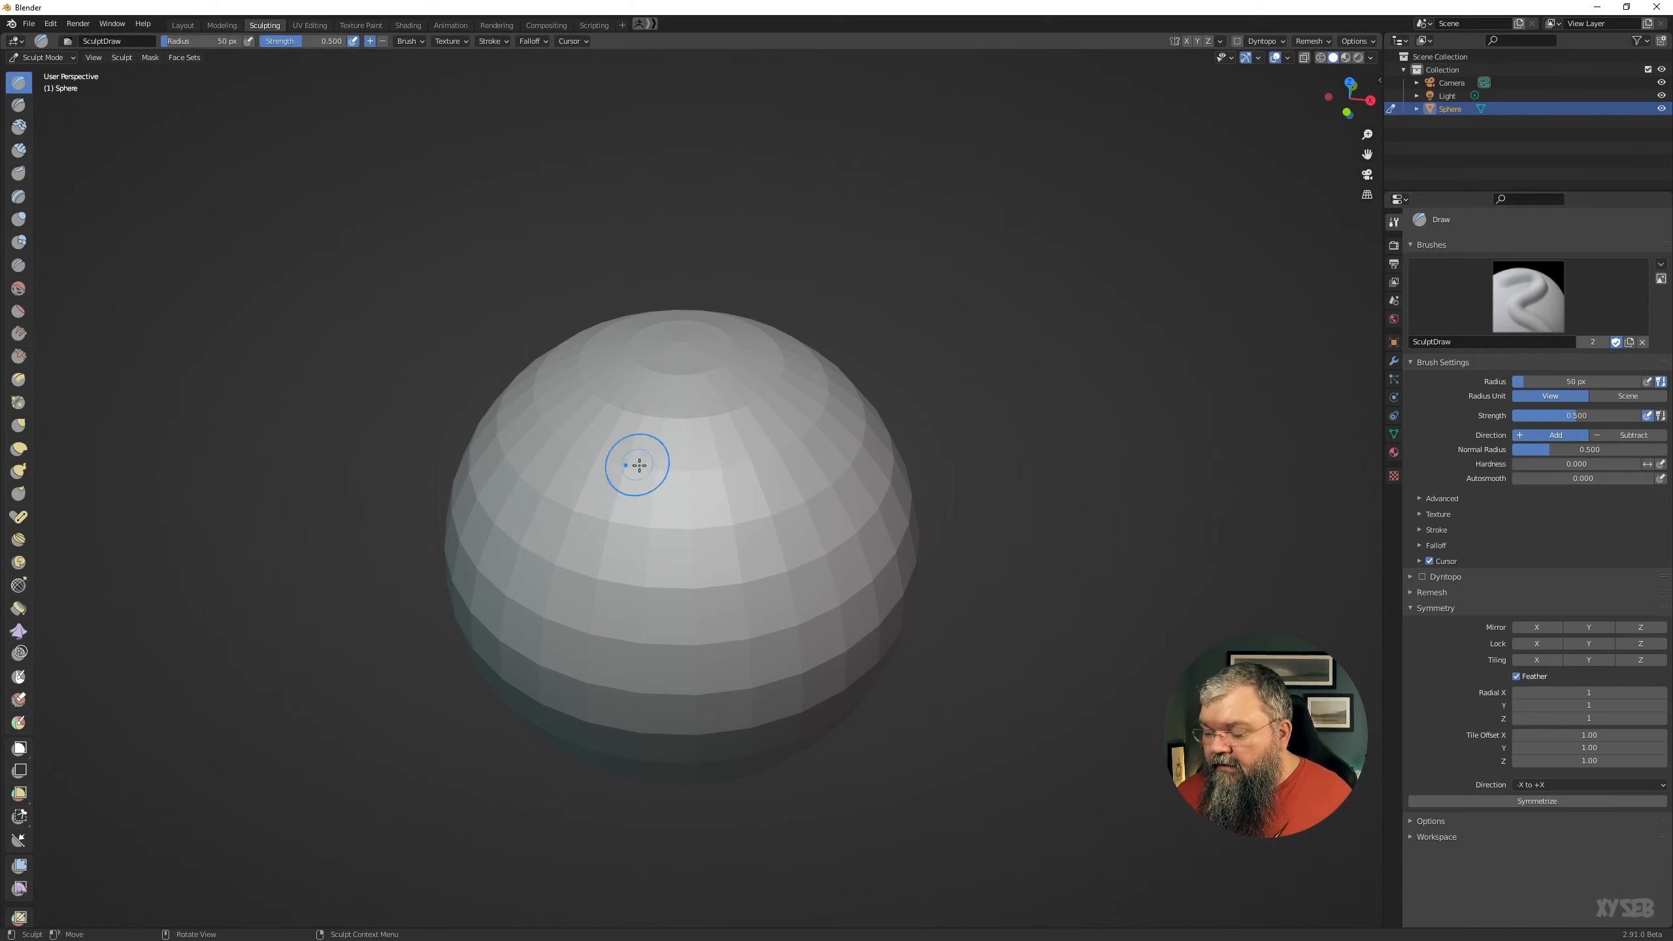
Remesh the sphere with a voxel size of 0.1 m.
middle_click_drag(639, 465, 680, 442)
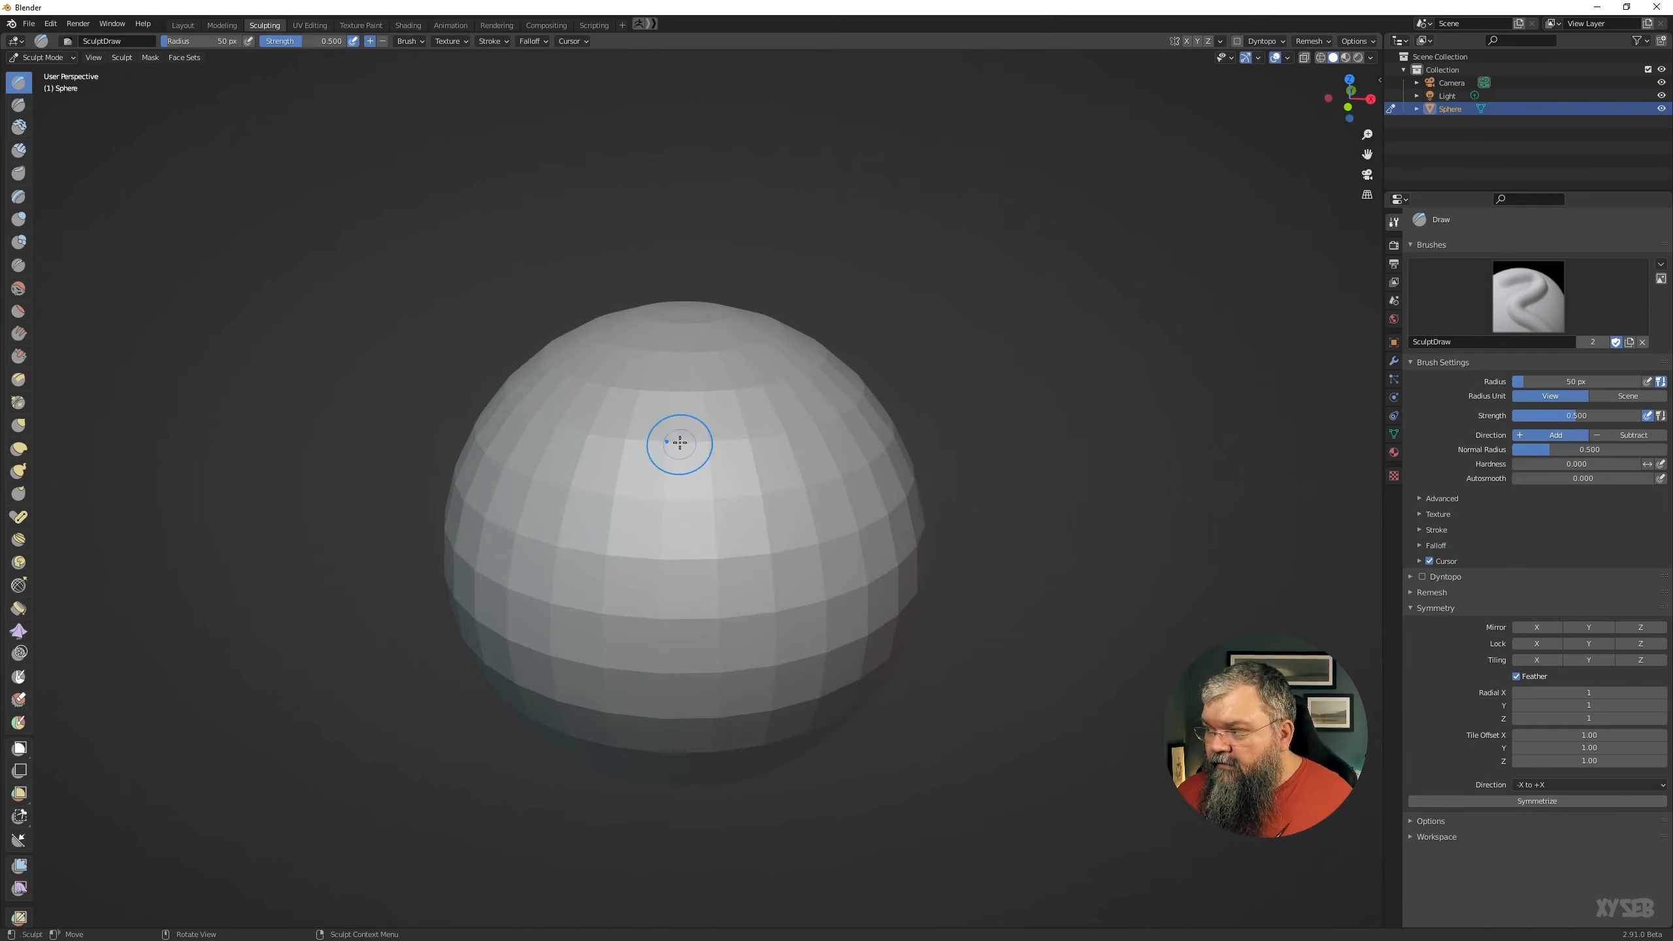
left_click(1310, 43)
left_click(1302, 169)
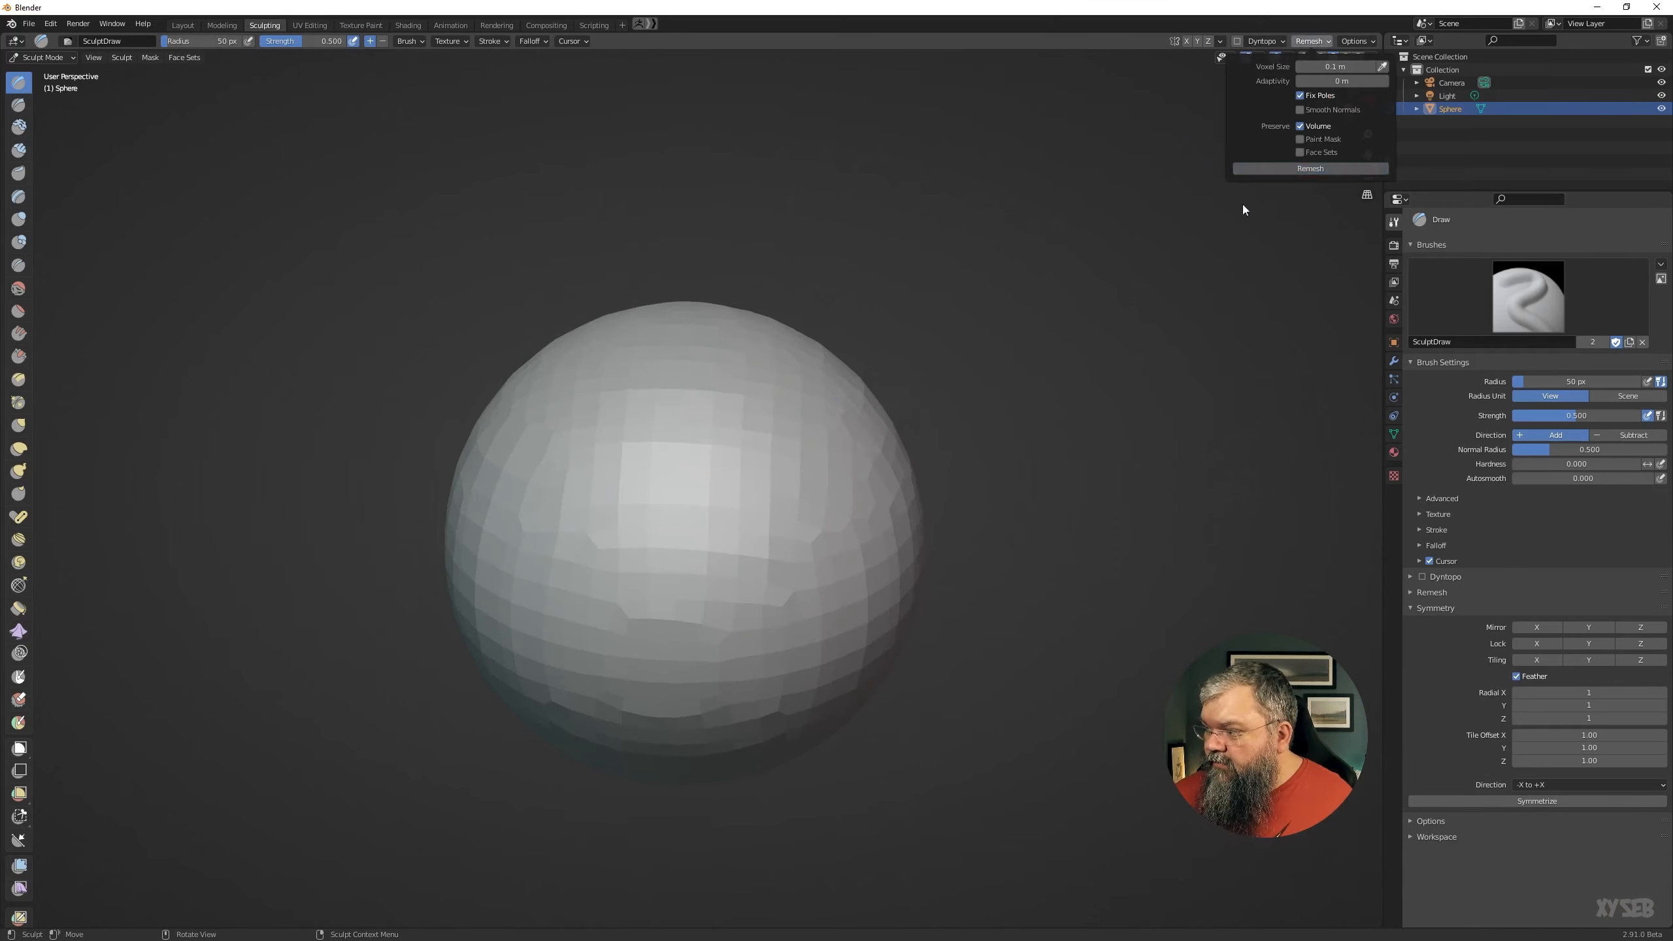
Set the brush radius to 199 px and smooth the front of the sphere.
key("f")
left_click(767, 481)
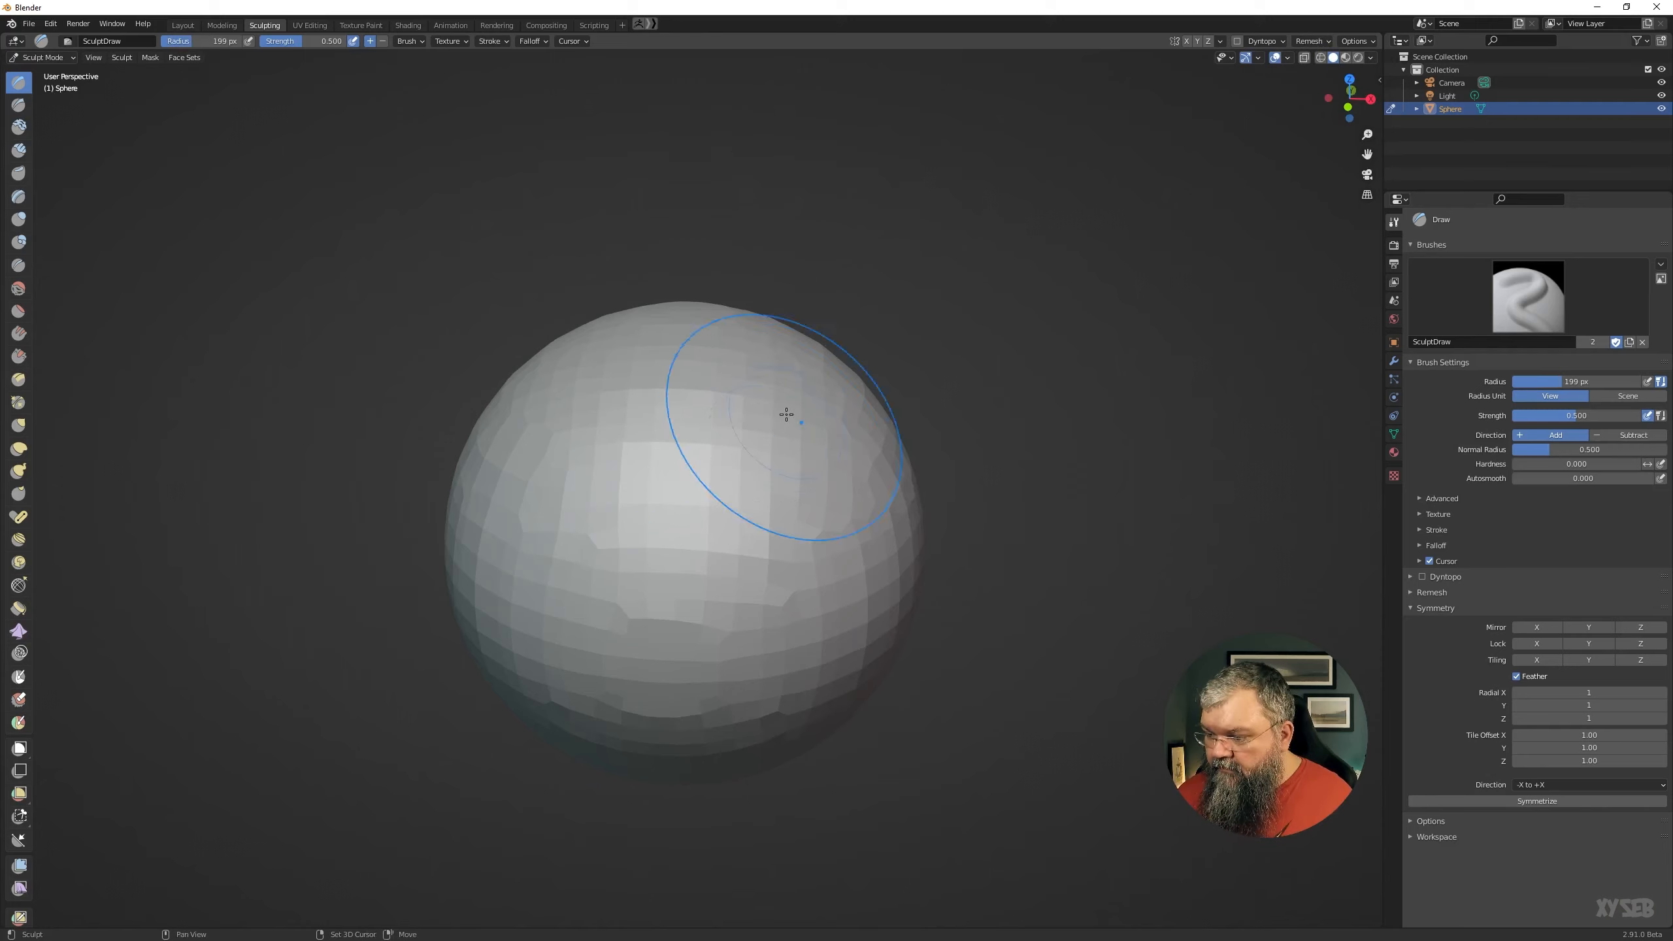
mouse_move(781, 422)
left_mouse_down("shift")
mouse_move(729, 620)
mouse_move(862, 582)
mouse_move(497, 579)
mouse_move(758, 549)
mouse_move(713, 471)
mouse_move(822, 598)
mouse_move(784, 576)
left_mouse_up("shift")
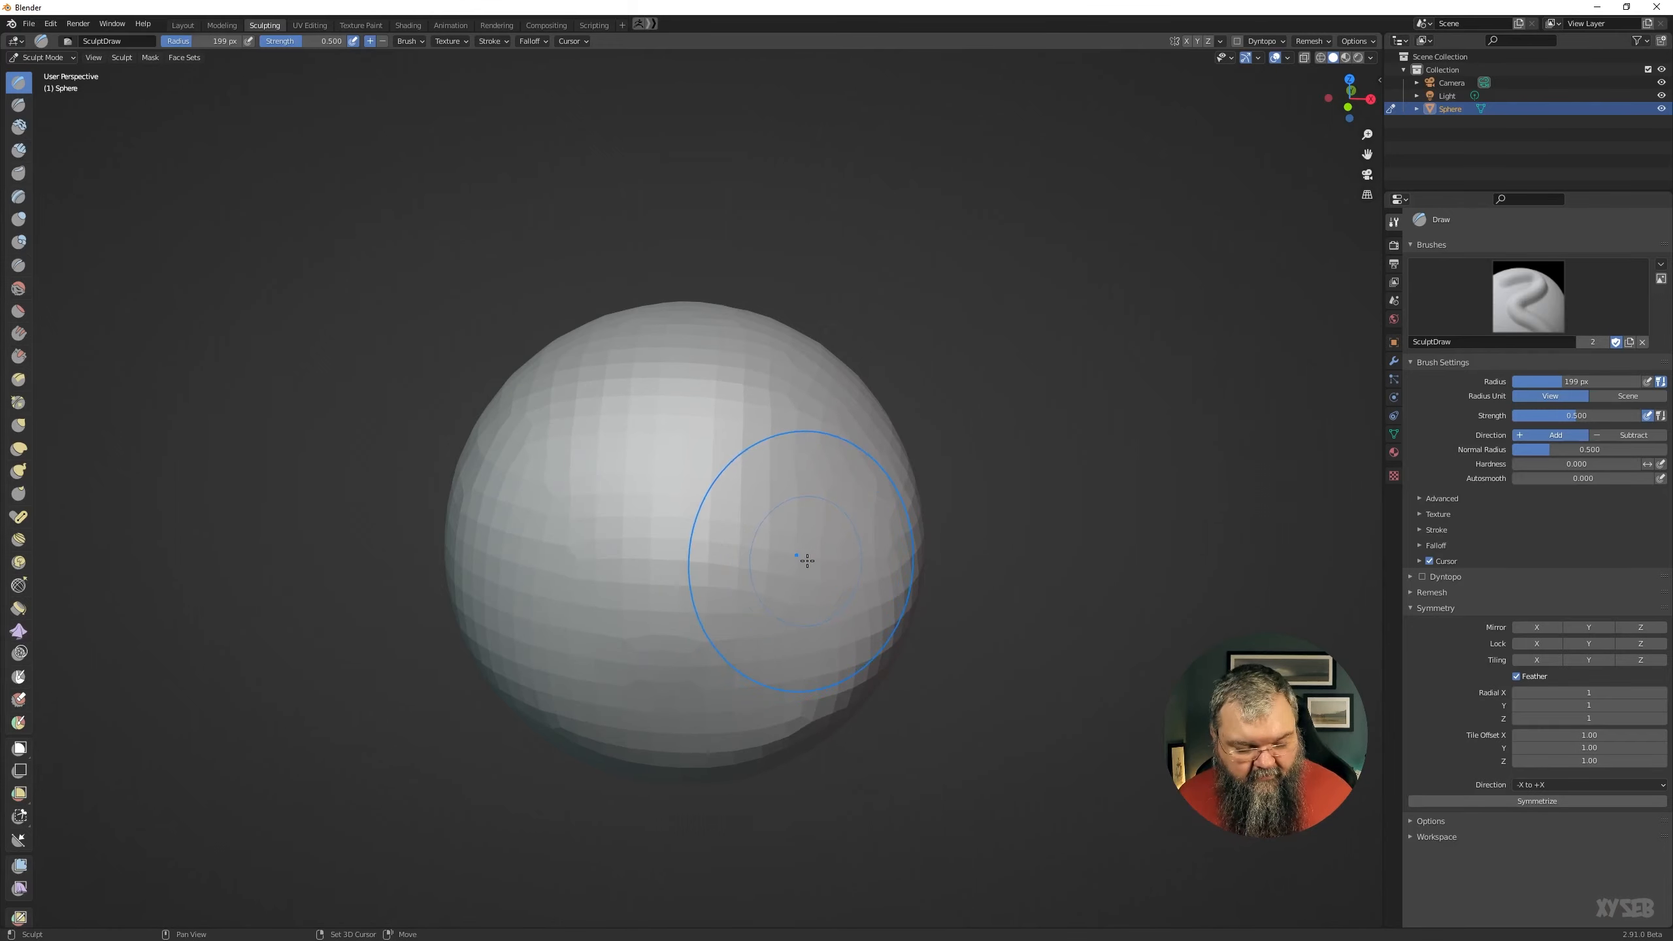
Remesh the sphere with a finer voxel size and smooth its surface from all sides.
key("r")
left_click(882, 554)
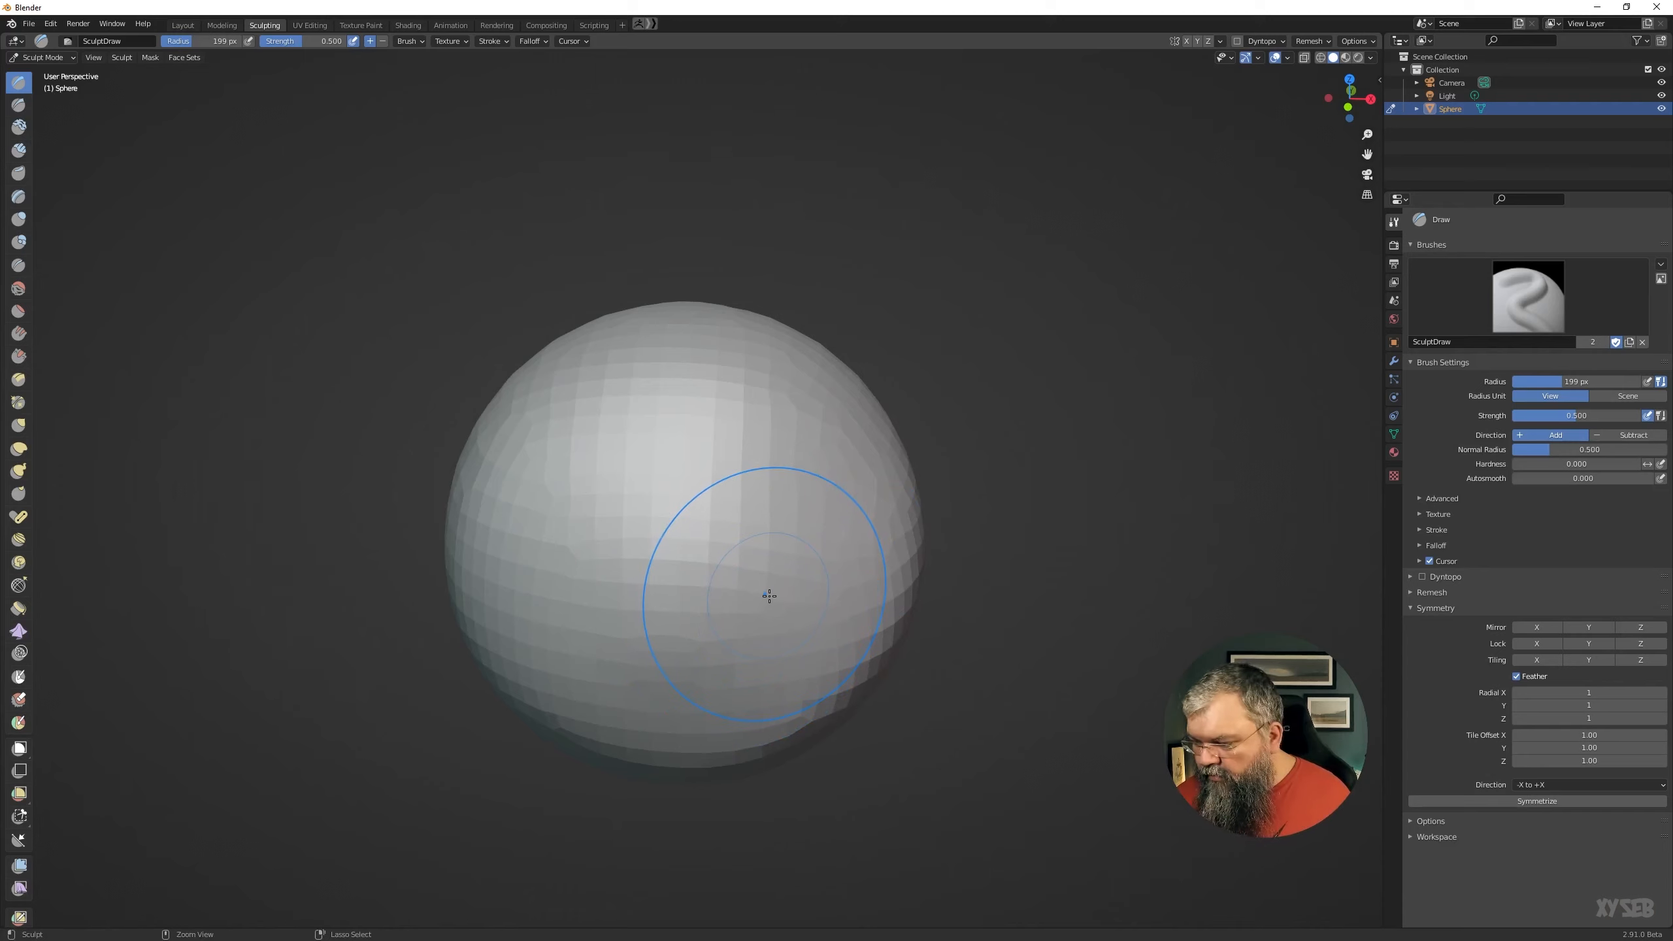
mouse_move(731, 668)
middle_mouse_down()
mouse_move(672, 673)
mouse_move(753, 403)
middle_mouse_up()
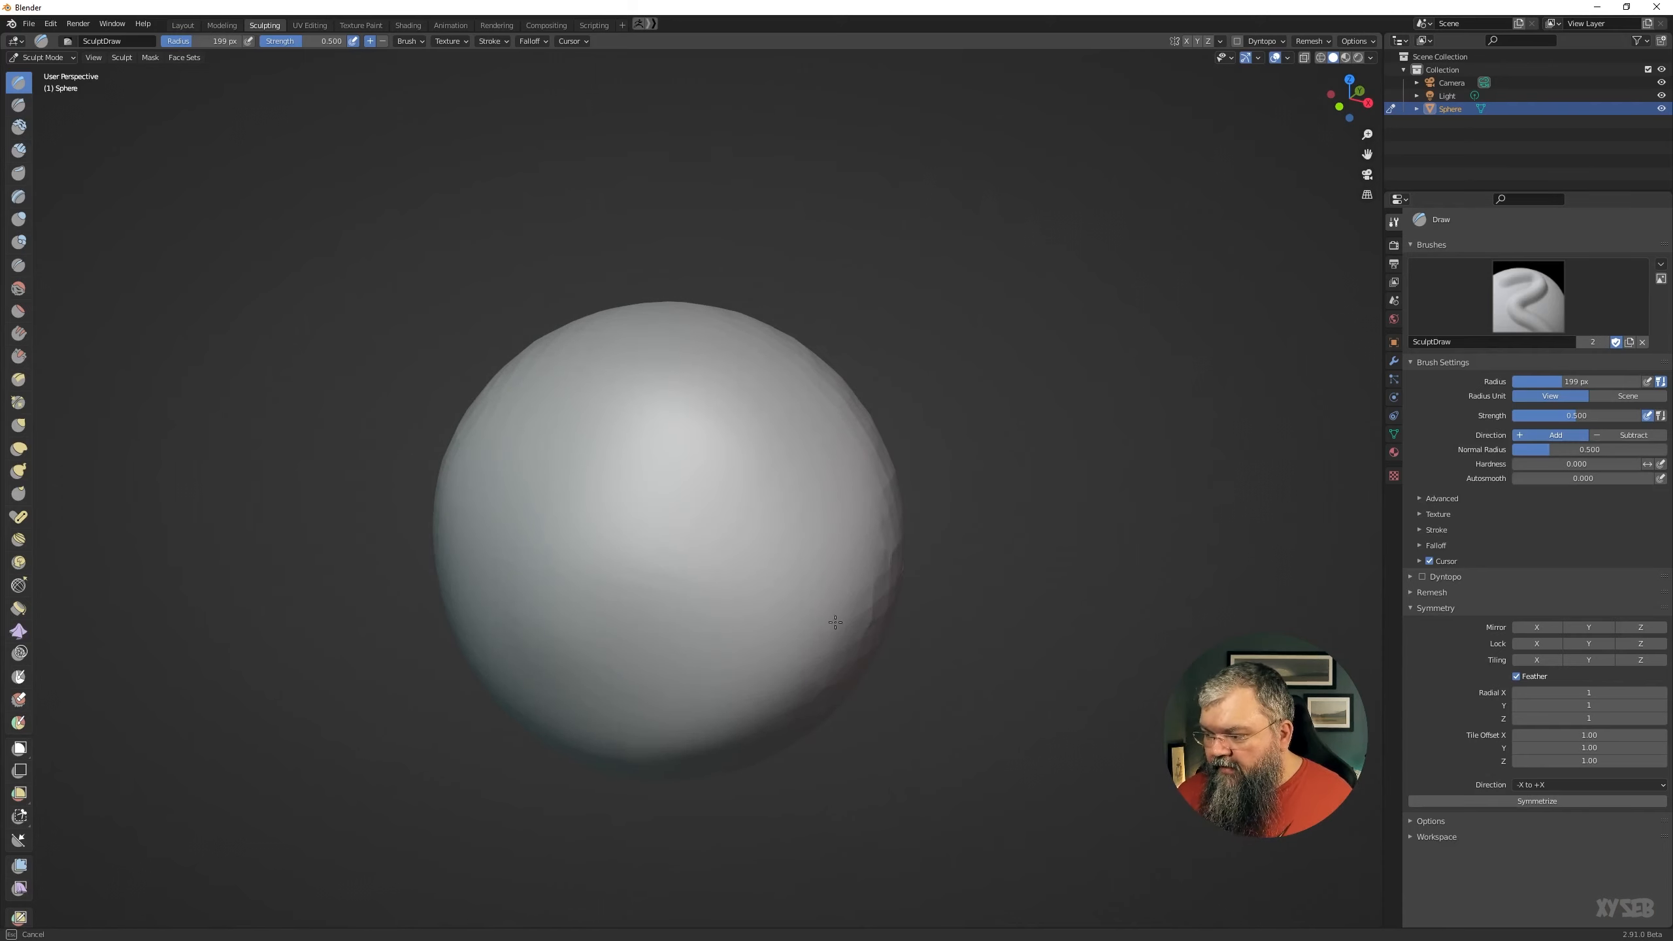
middle_click_drag(657, 478, 870, 516)
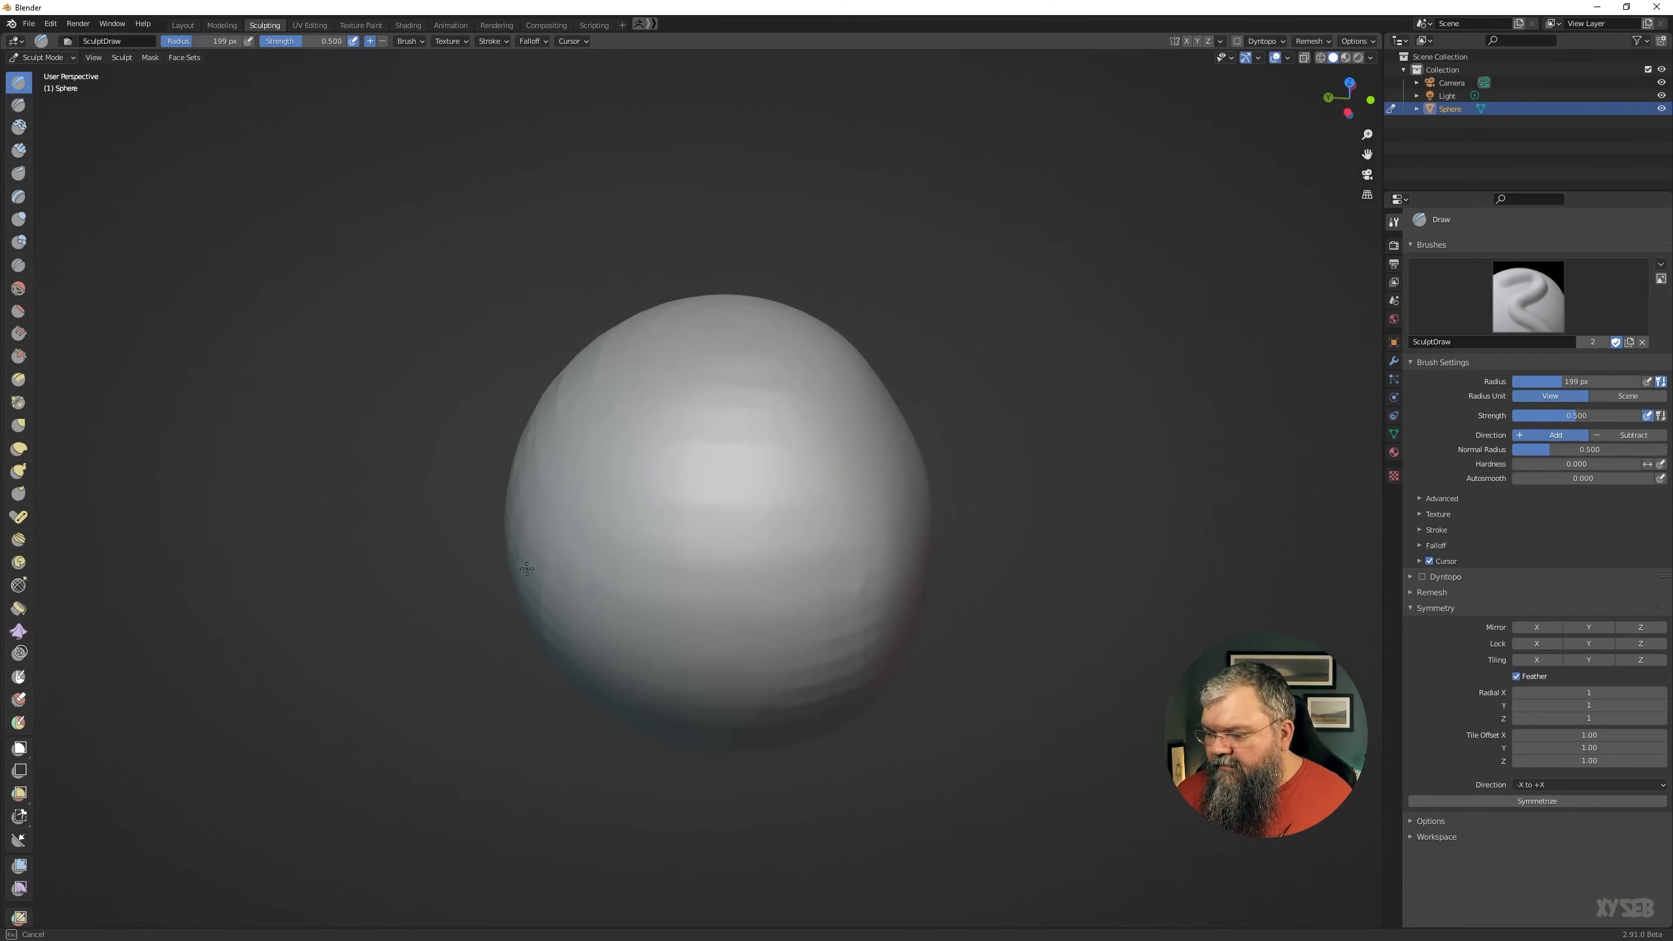
middle_click_drag(780, 579, 989, 596)
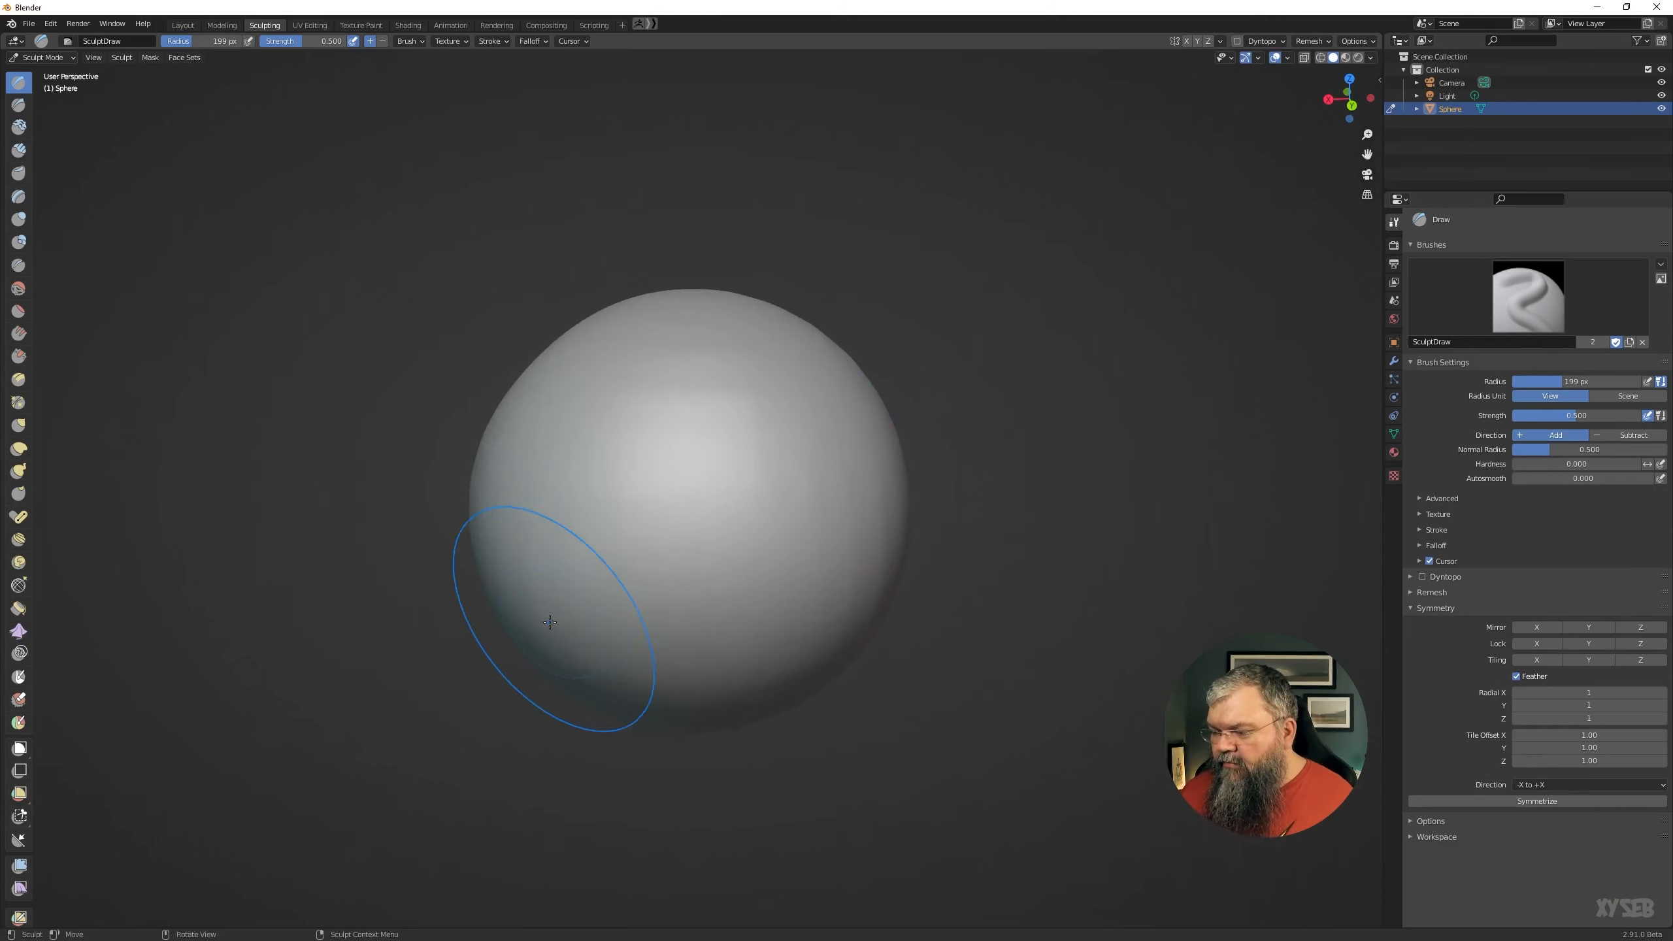
middle_click_drag(553, 642, 765, 504)
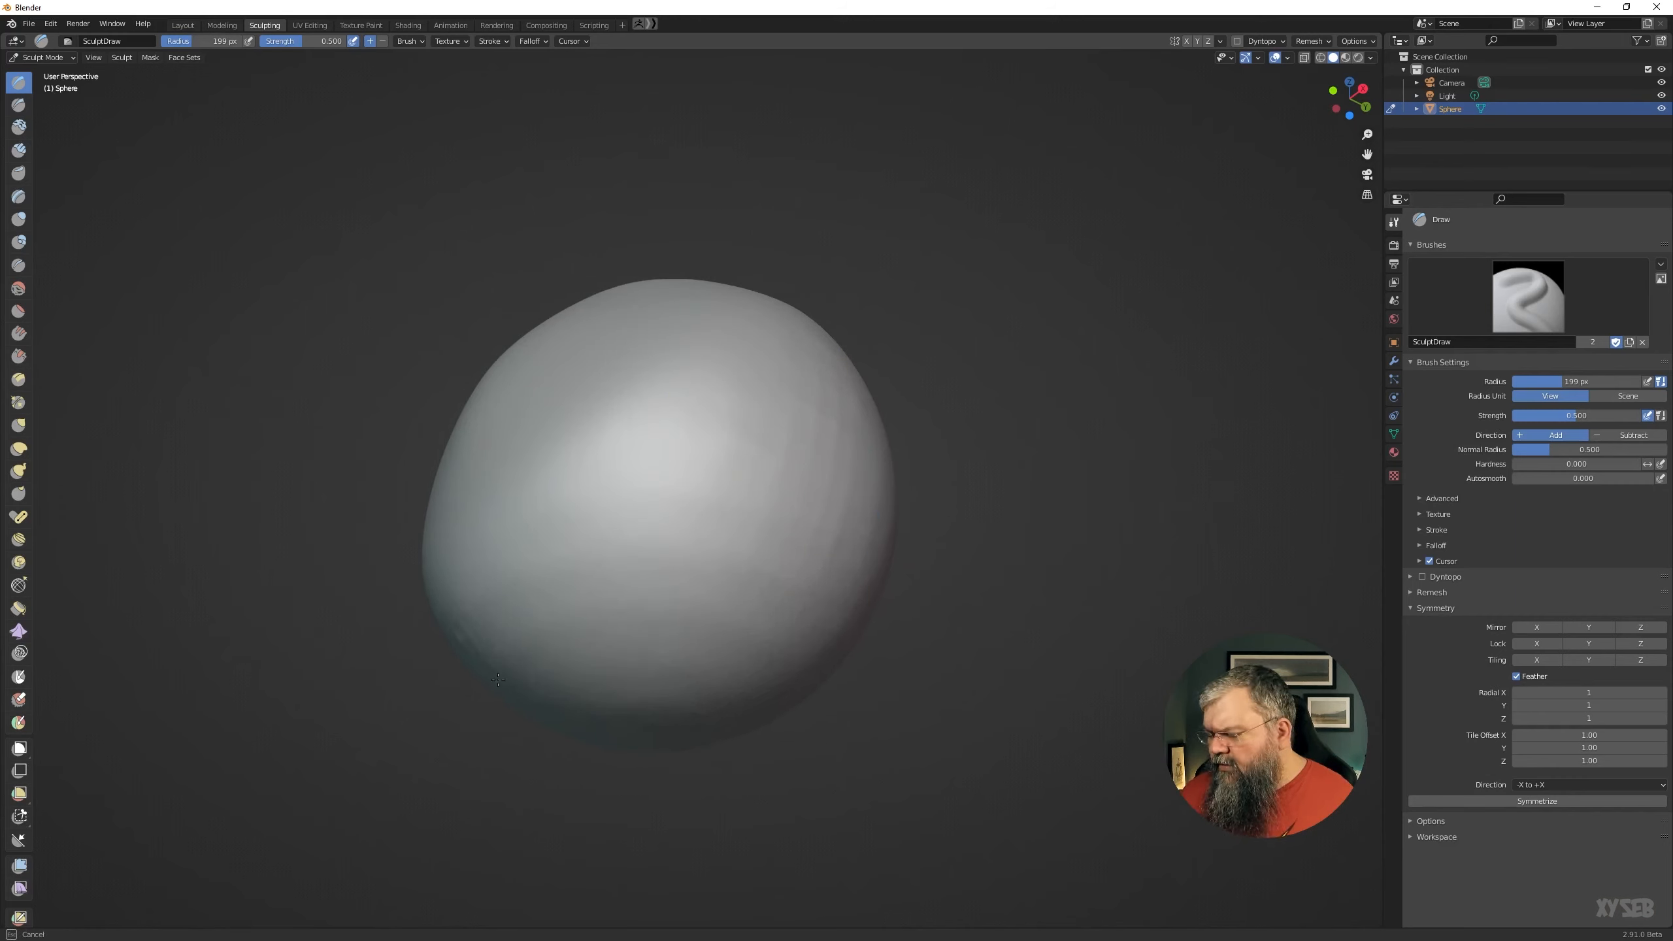
middle_click_drag(570, 679, 676, 497)
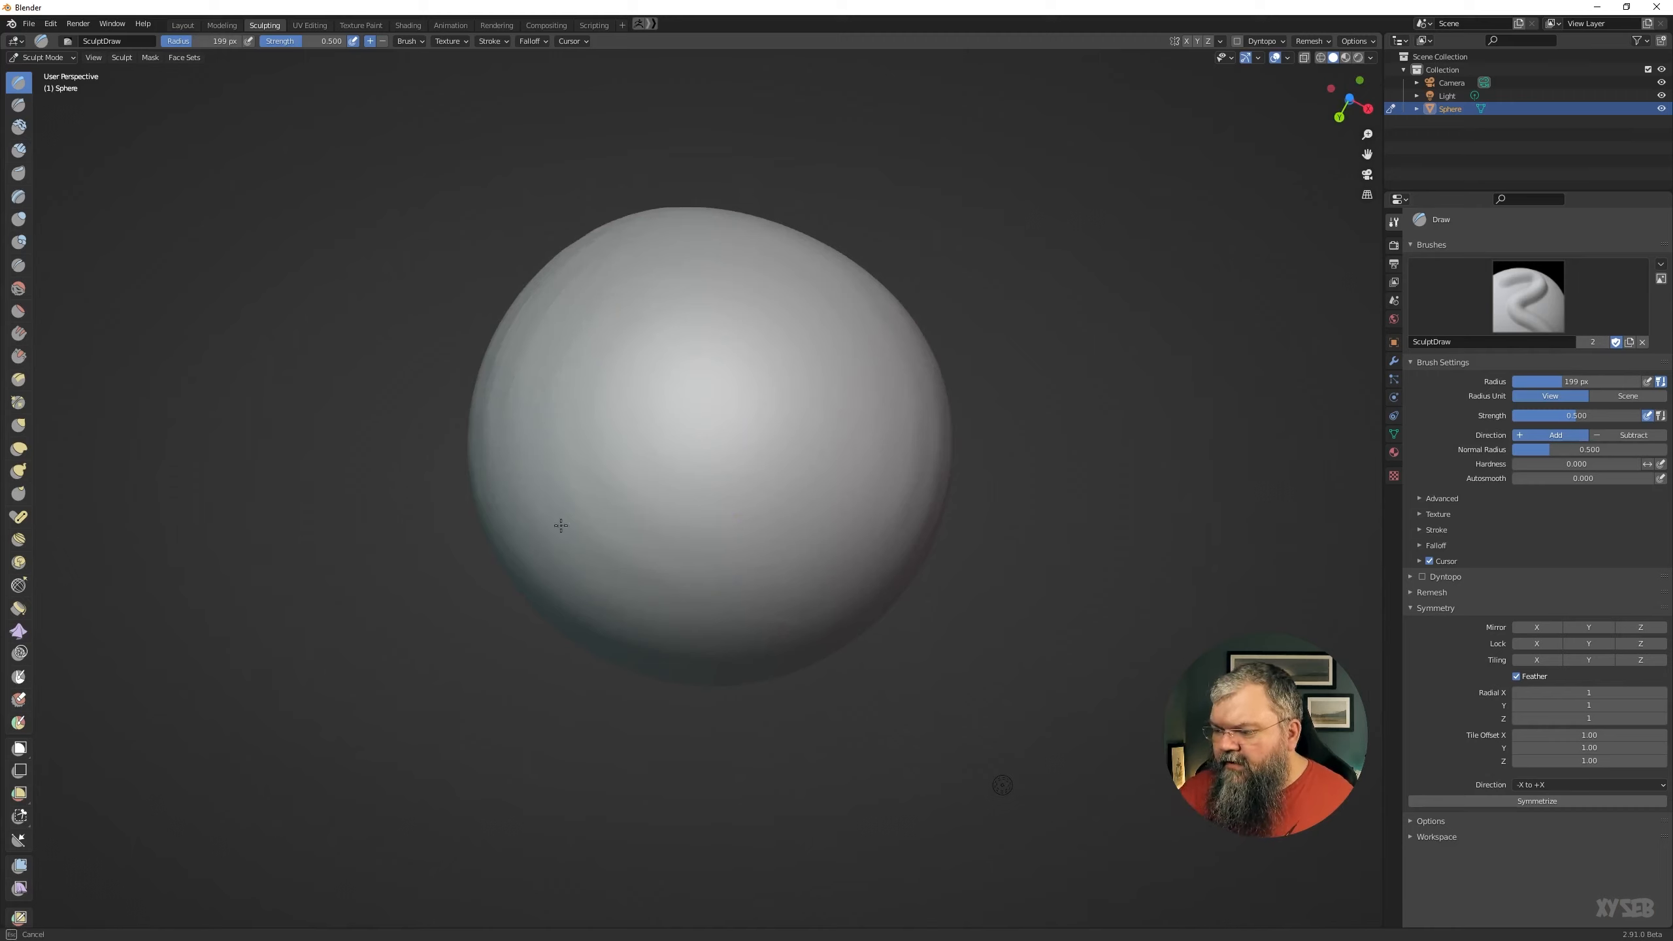
mouse_move(642, 288)
middle_mouse_down()
mouse_move(819, 385)
mouse_move(672, 606)
mouse_move(690, 551)
mouse_move(622, 423)
middle_mouse_up()
mouse_move(672, 359)
middle_mouse_down()
mouse_move(702, 549)
mouse_move(644, 546)
mouse_move(714, 601)
mouse_move(732, 647)
middle_mouse_up()
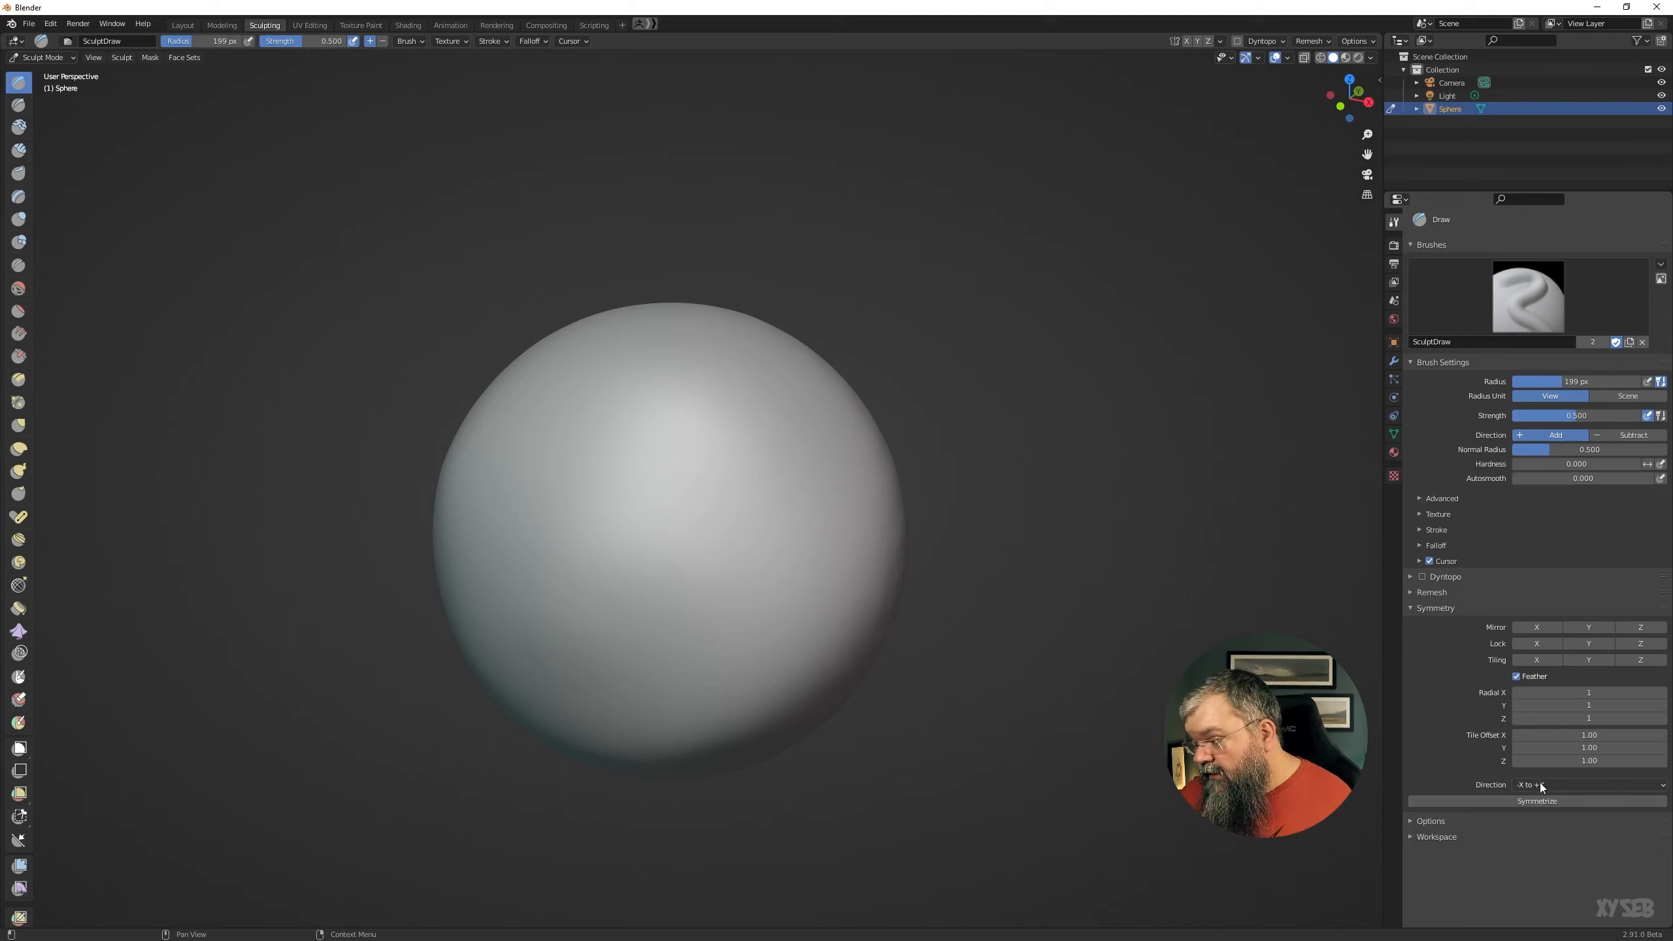
Symmetrize the sphere in the -X to +X direction and inspect the surface from the side.
left_click(1527, 799)
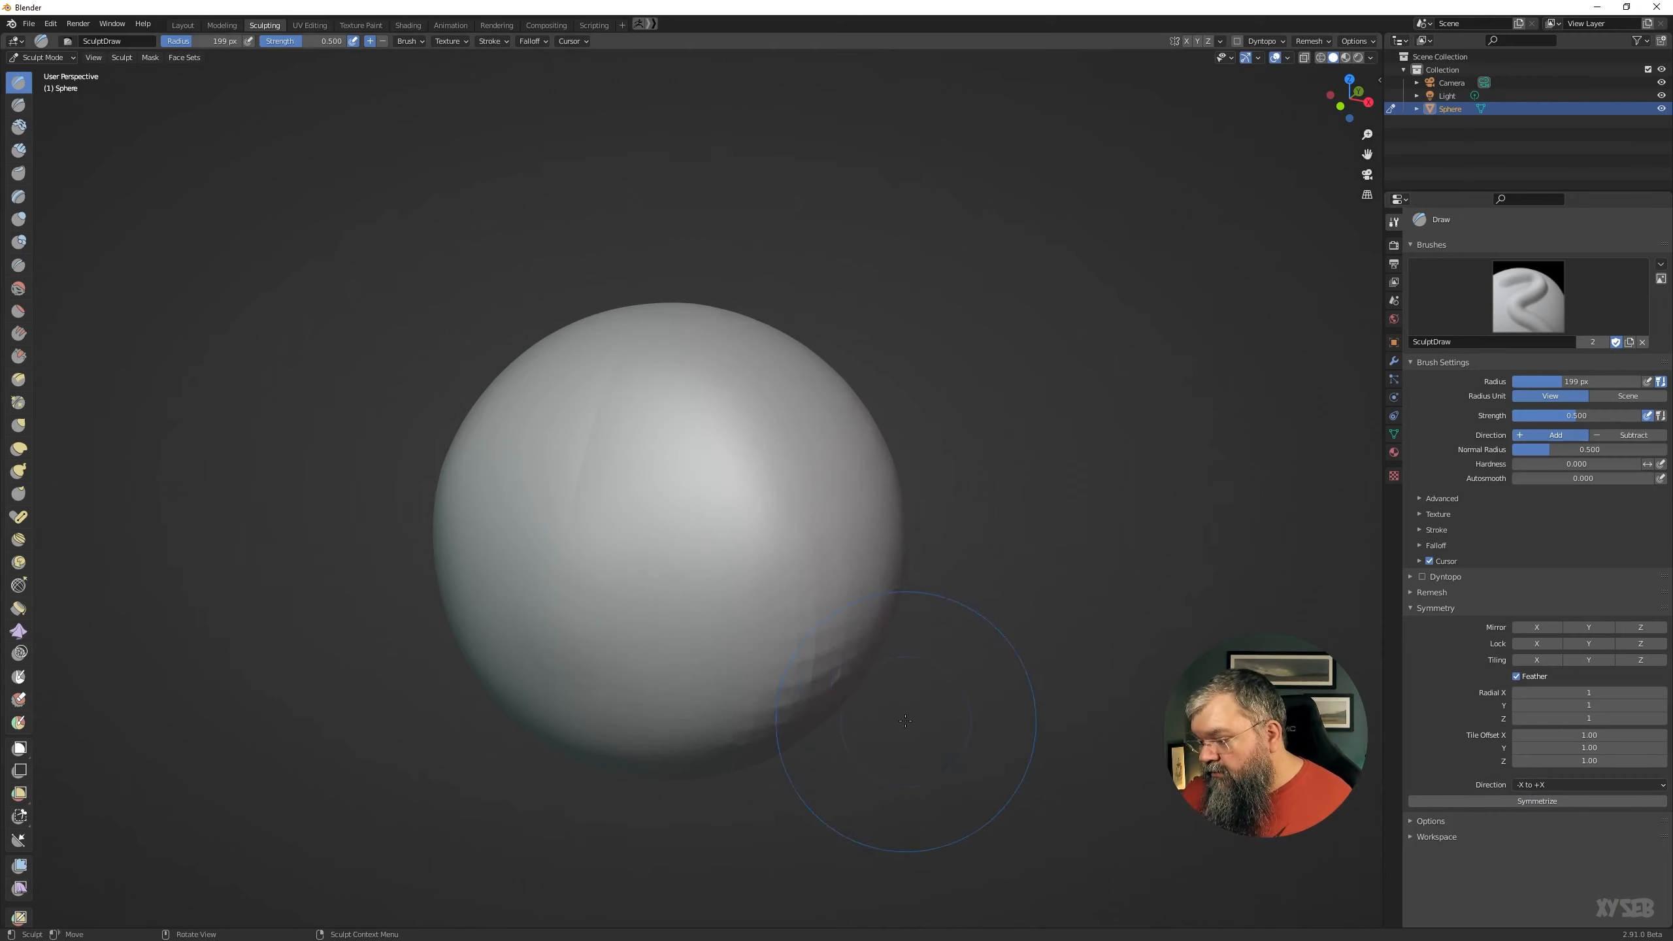
mouse_move(905, 721)
middle_mouse_down()
mouse_move(841, 686)
mouse_move(880, 683)
middle_mouse_up()
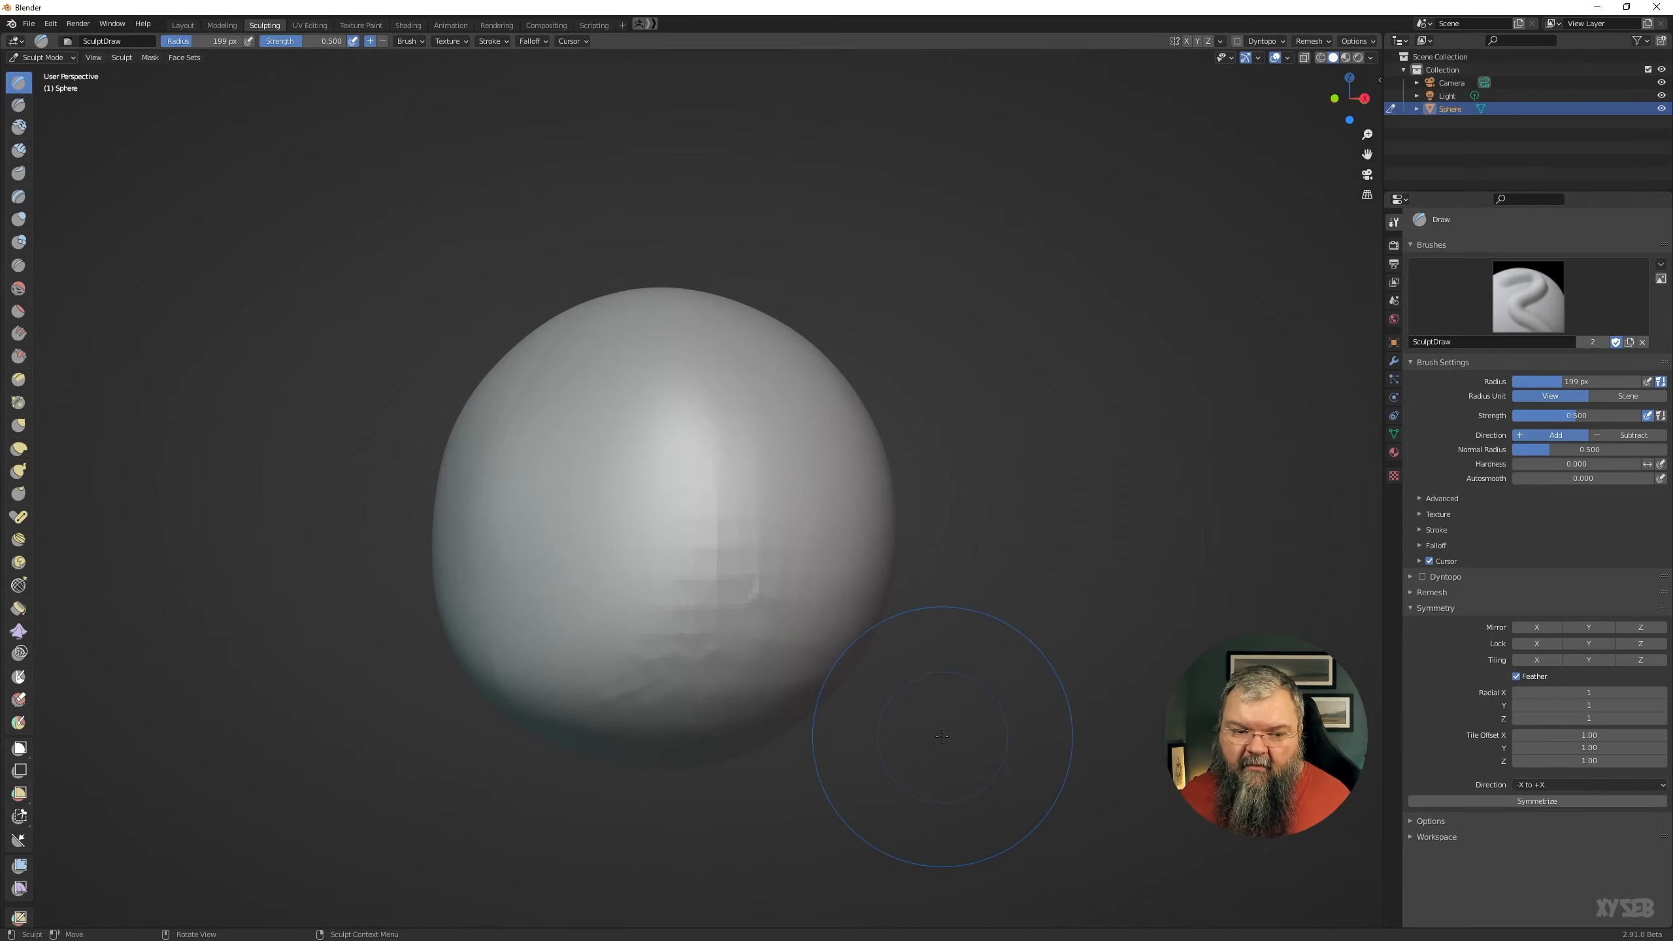
mouse_move(942, 736)
middle_mouse_down()
mouse_move(904, 700)
mouse_move(896, 736)
middle_mouse_up()
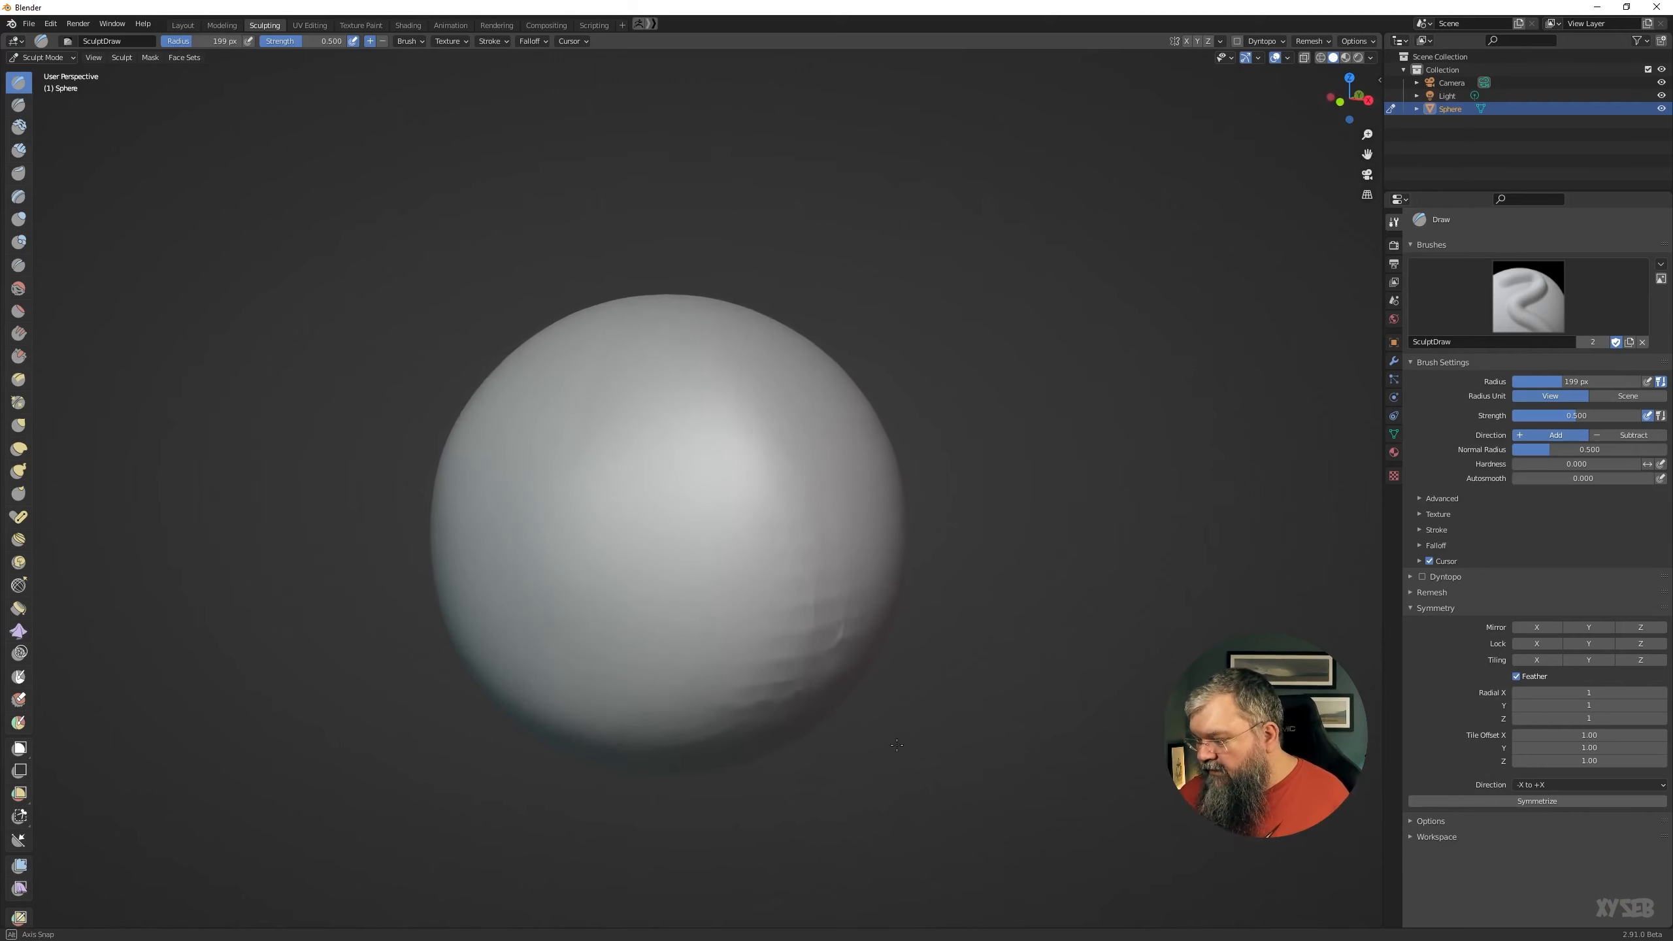
Review the symmetrize direction choices along with the remesh and symmetry options.
left_click(1535, 785)
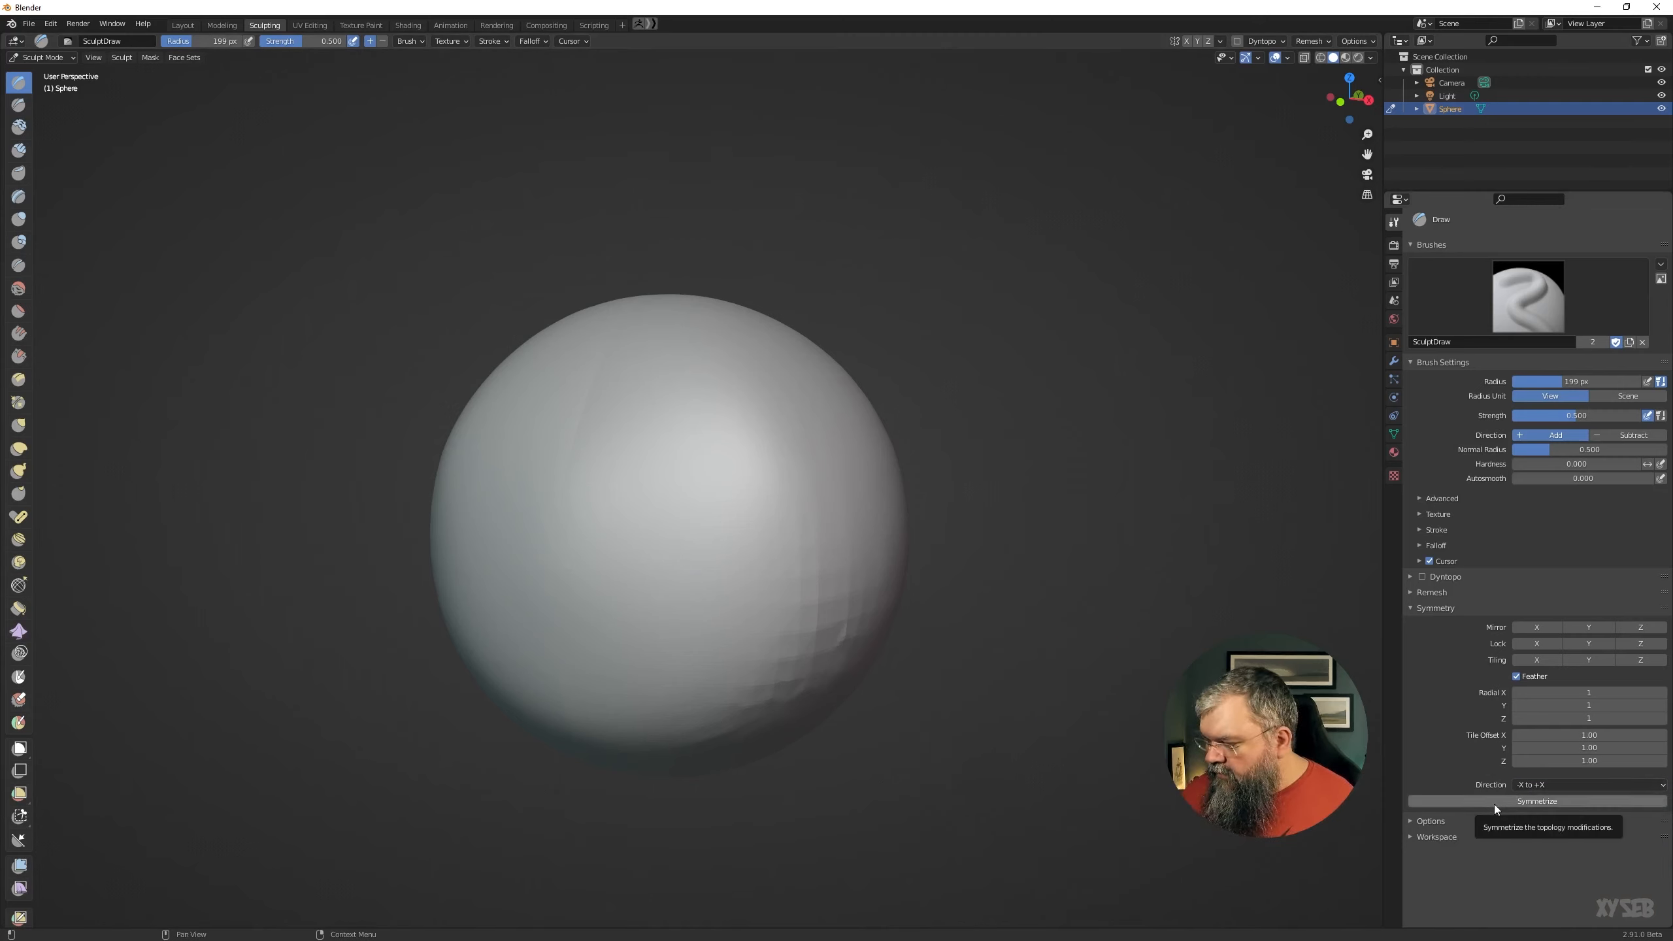
left_click(1532, 783)
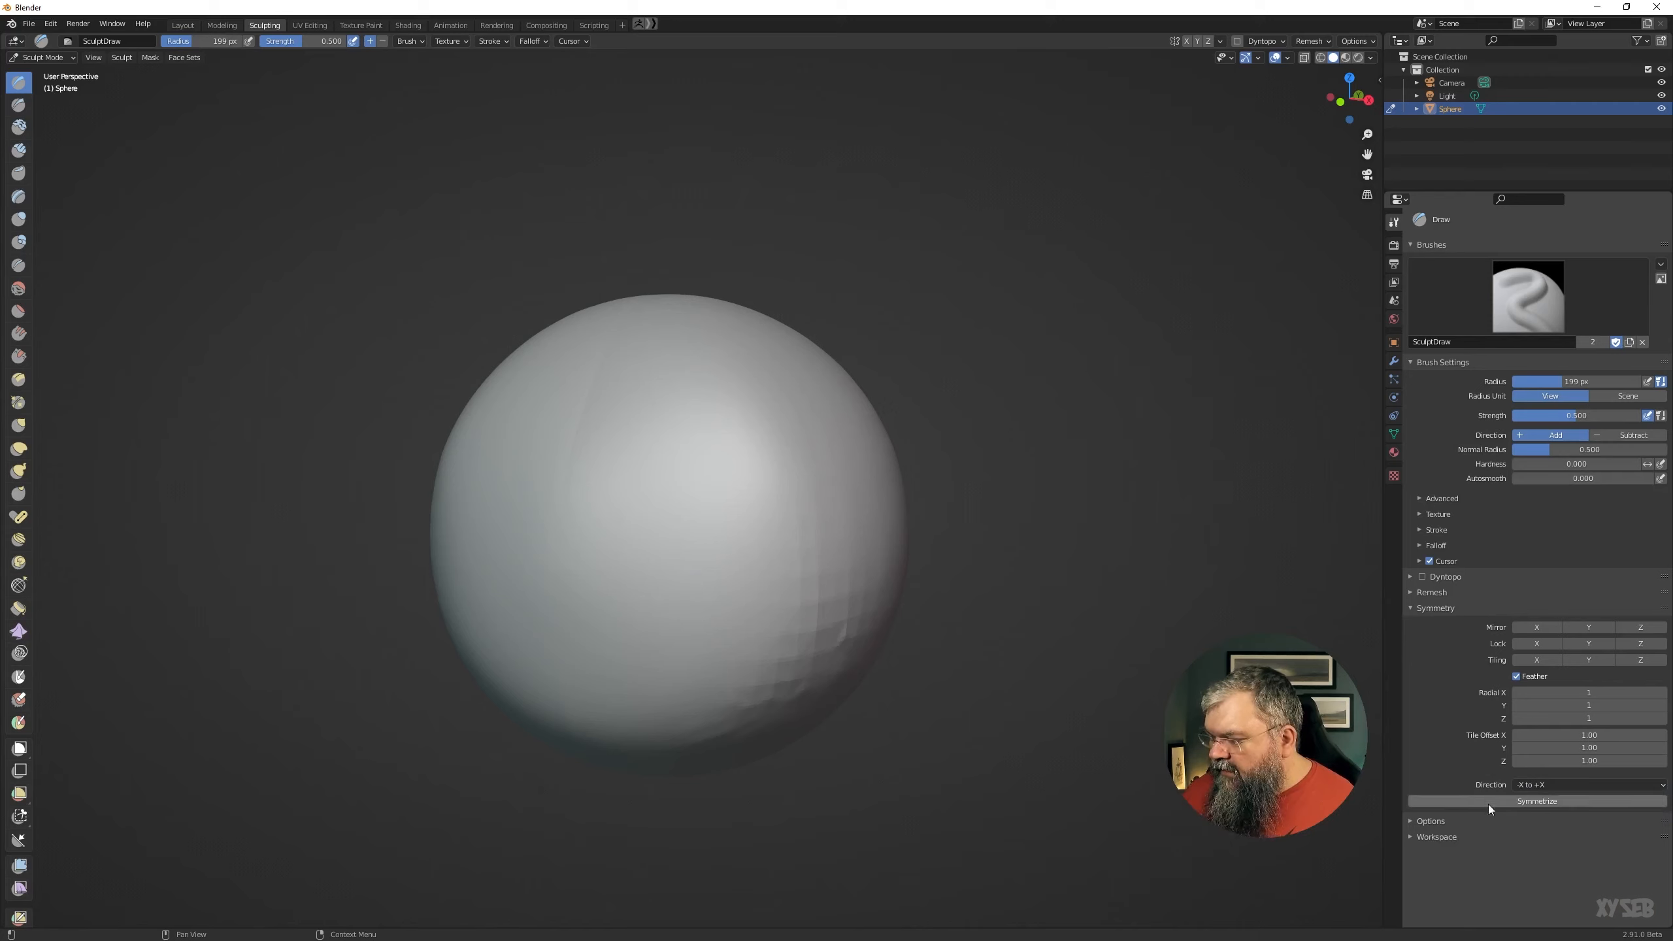
left_click(1311, 41)
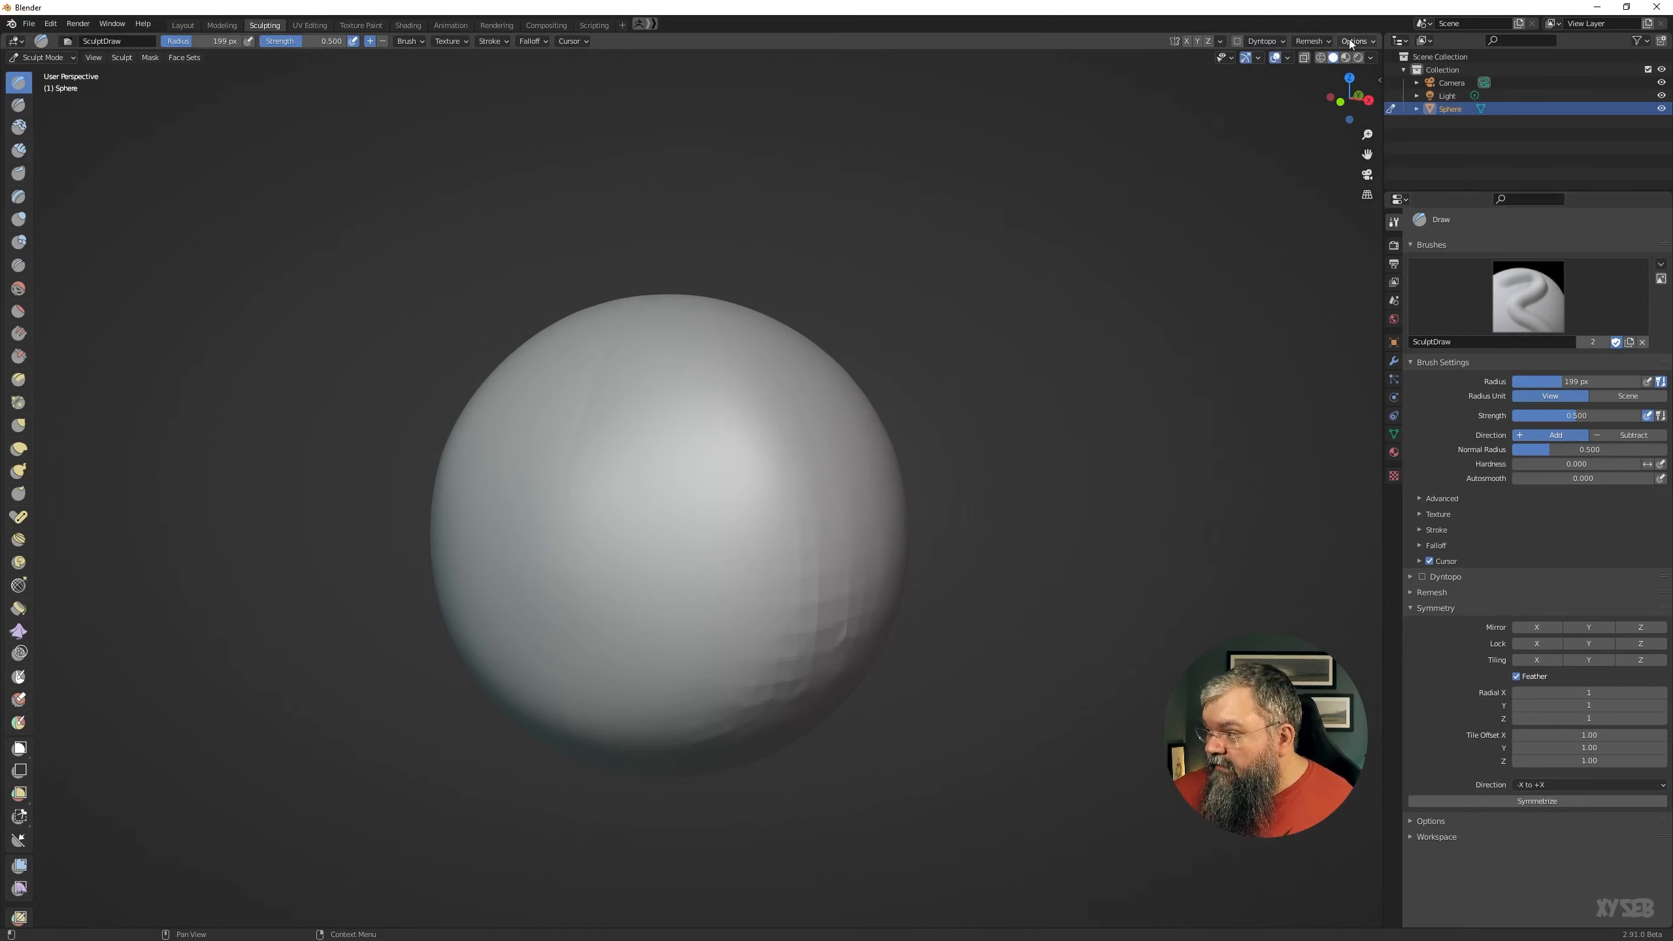
left_click(1220, 41)
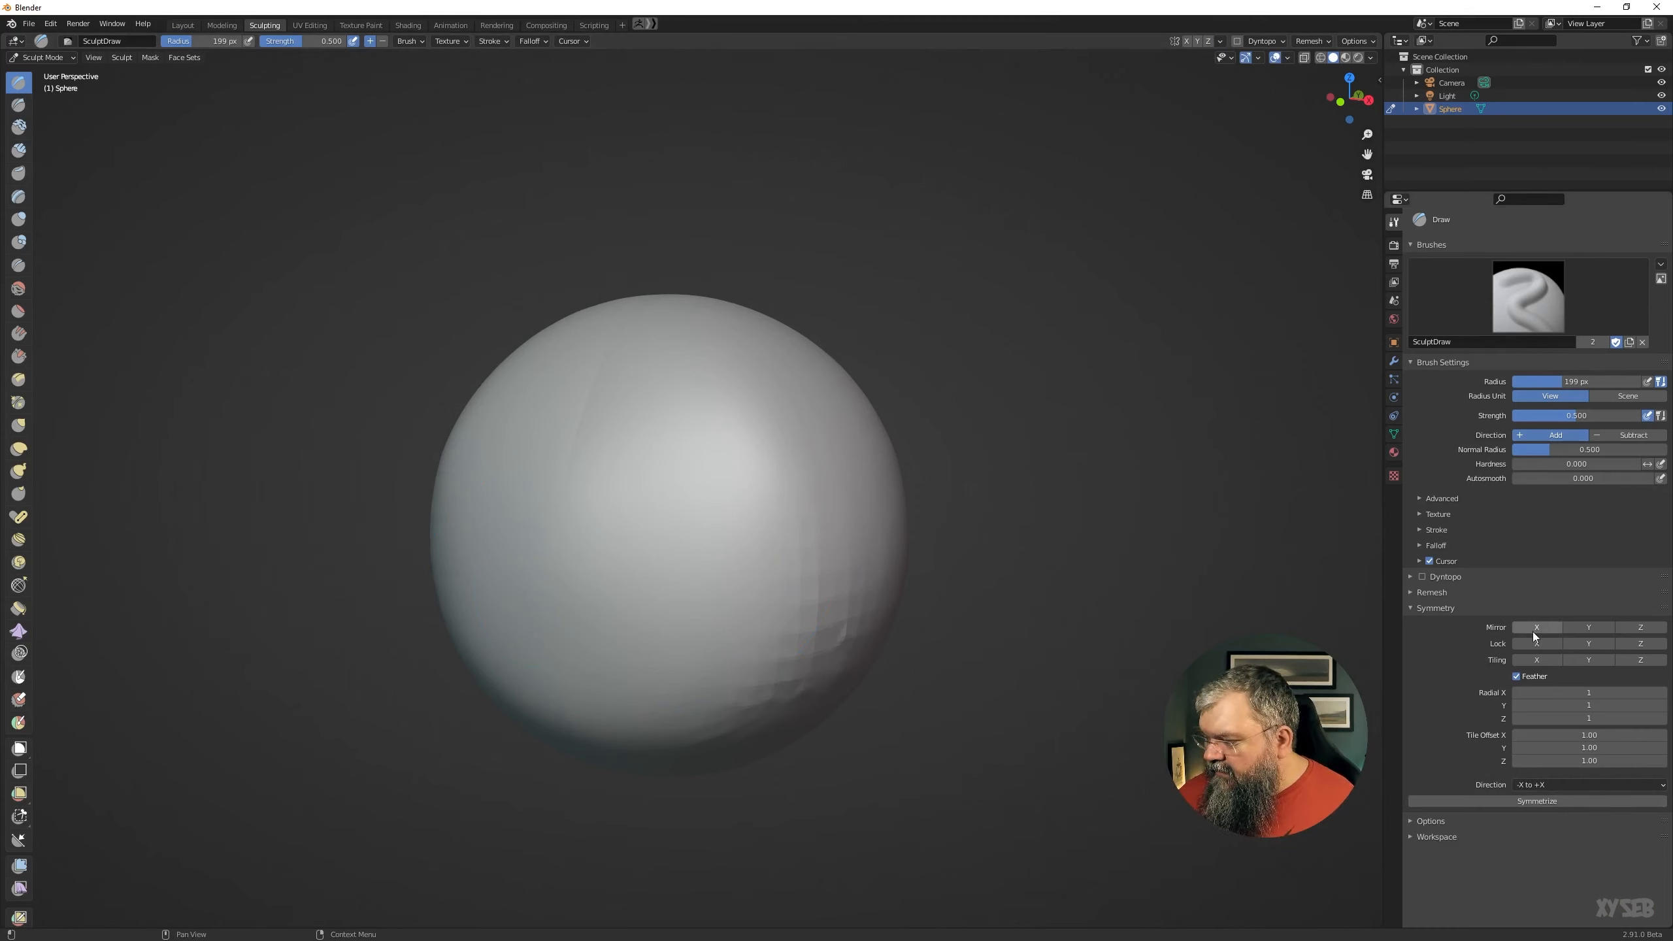
Turn on mirror symmetry for the X axis and set the brush radius to 103 px.
left_click(1550, 627)
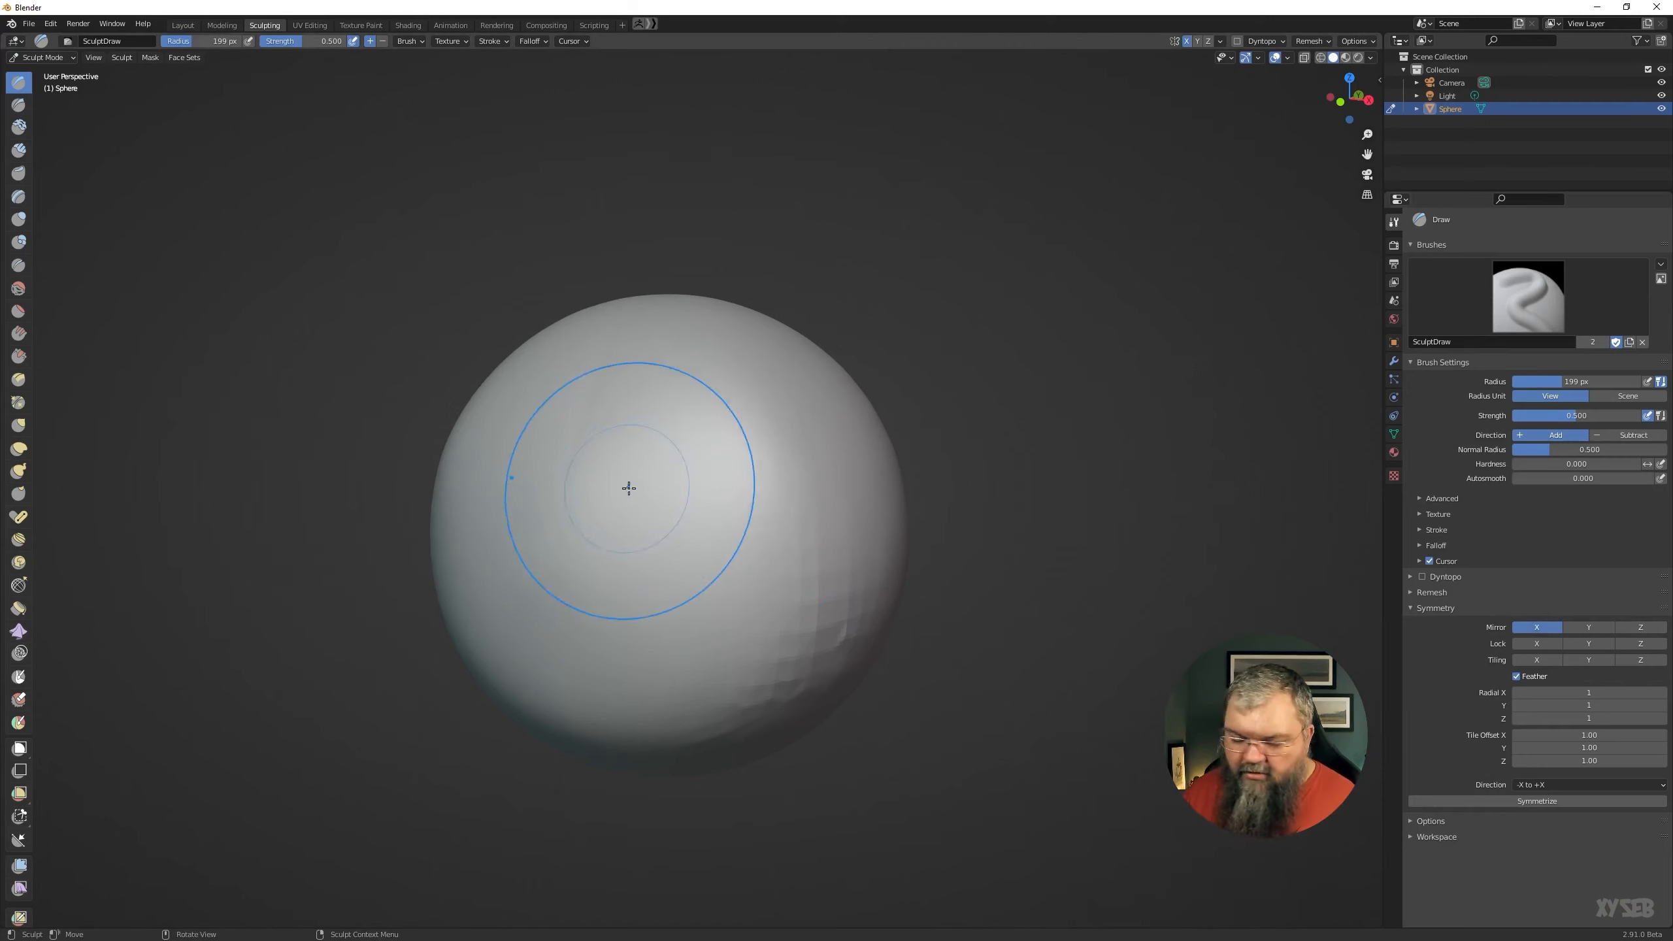
key("f")
left_click(669, 497)
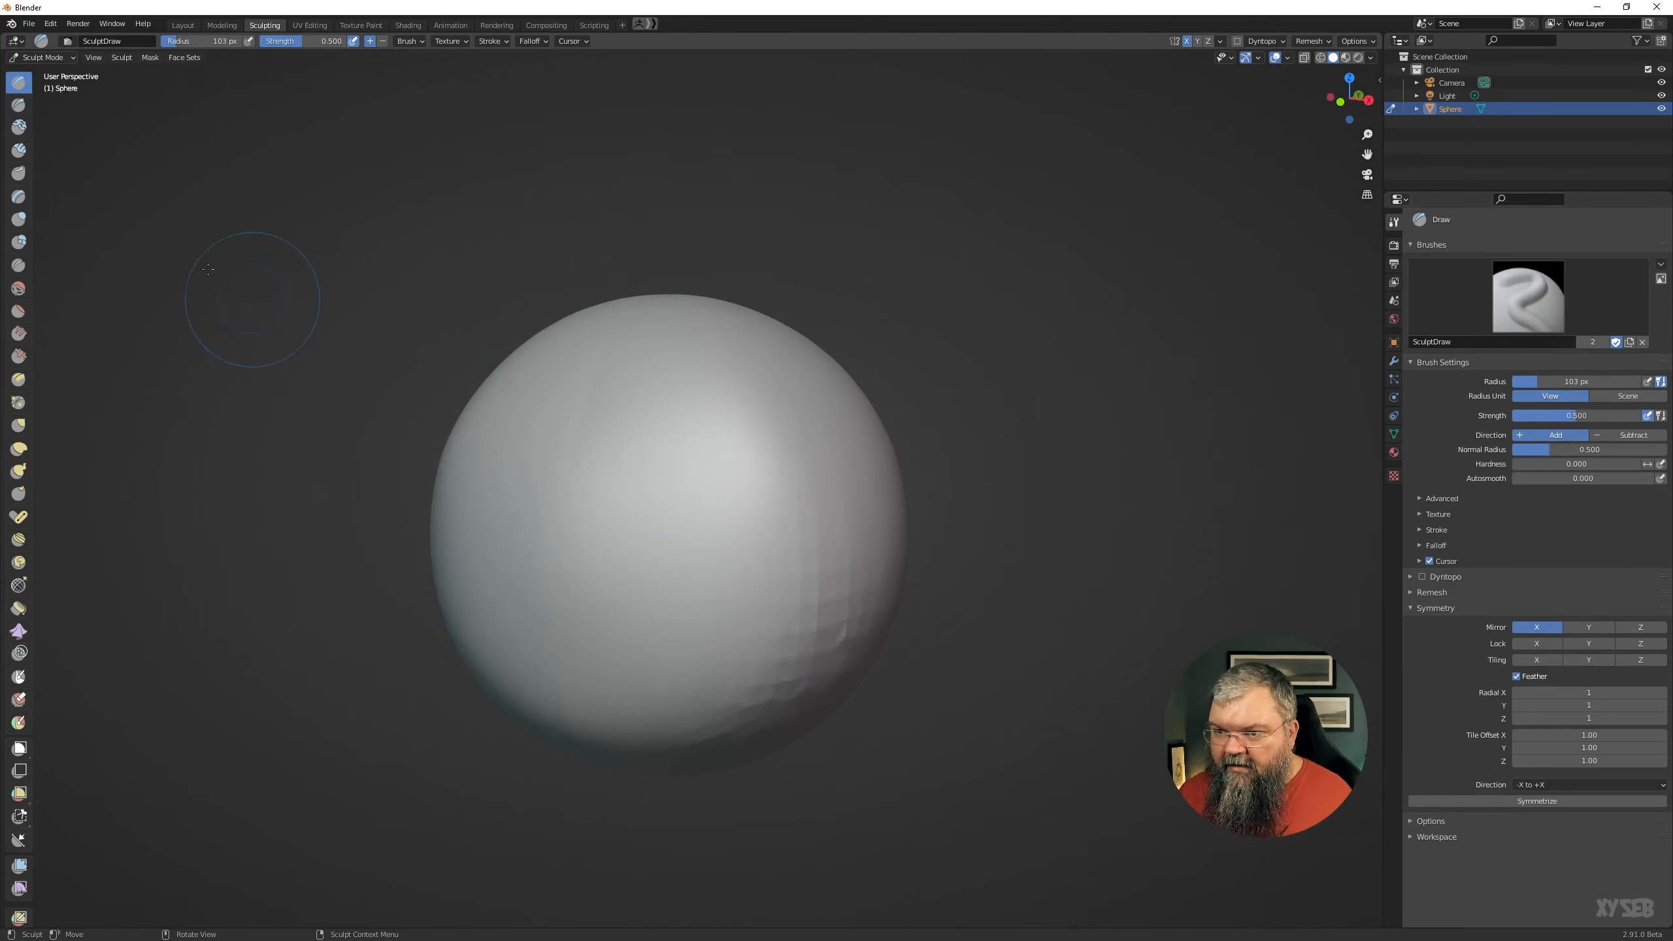
Choose the Draw Sharp brush with strength 1.000 and a radius of 45 px.
left_click(18, 104)
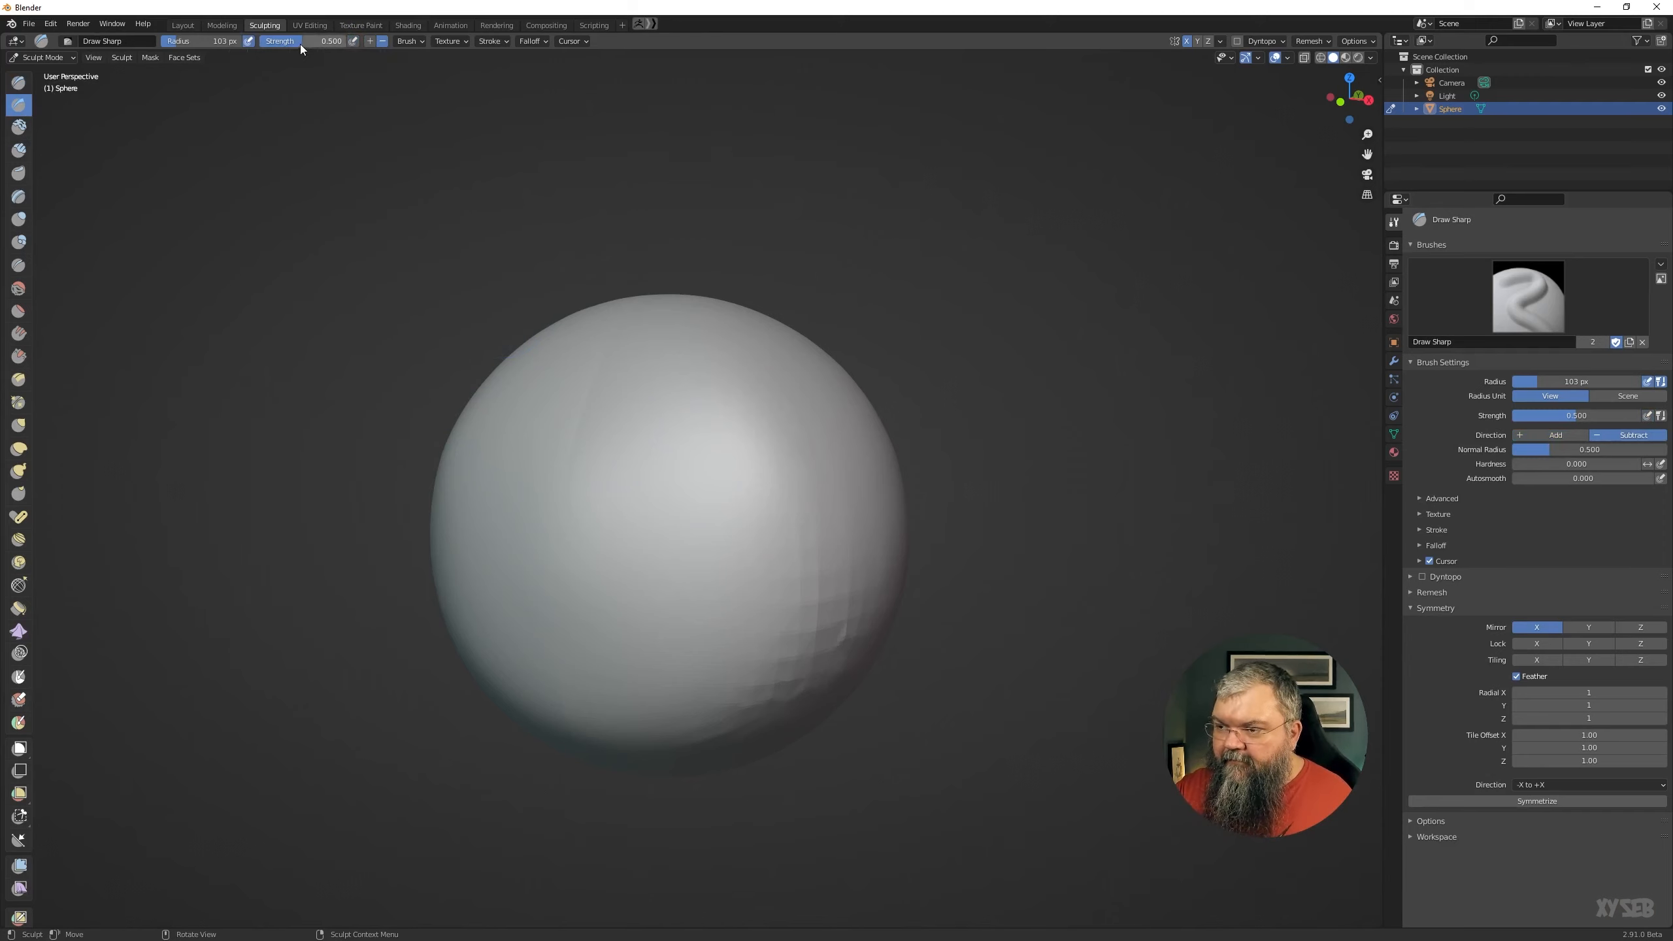
left_click_drag(301, 44, 343, 44)
key("f")
left_click(665, 456)
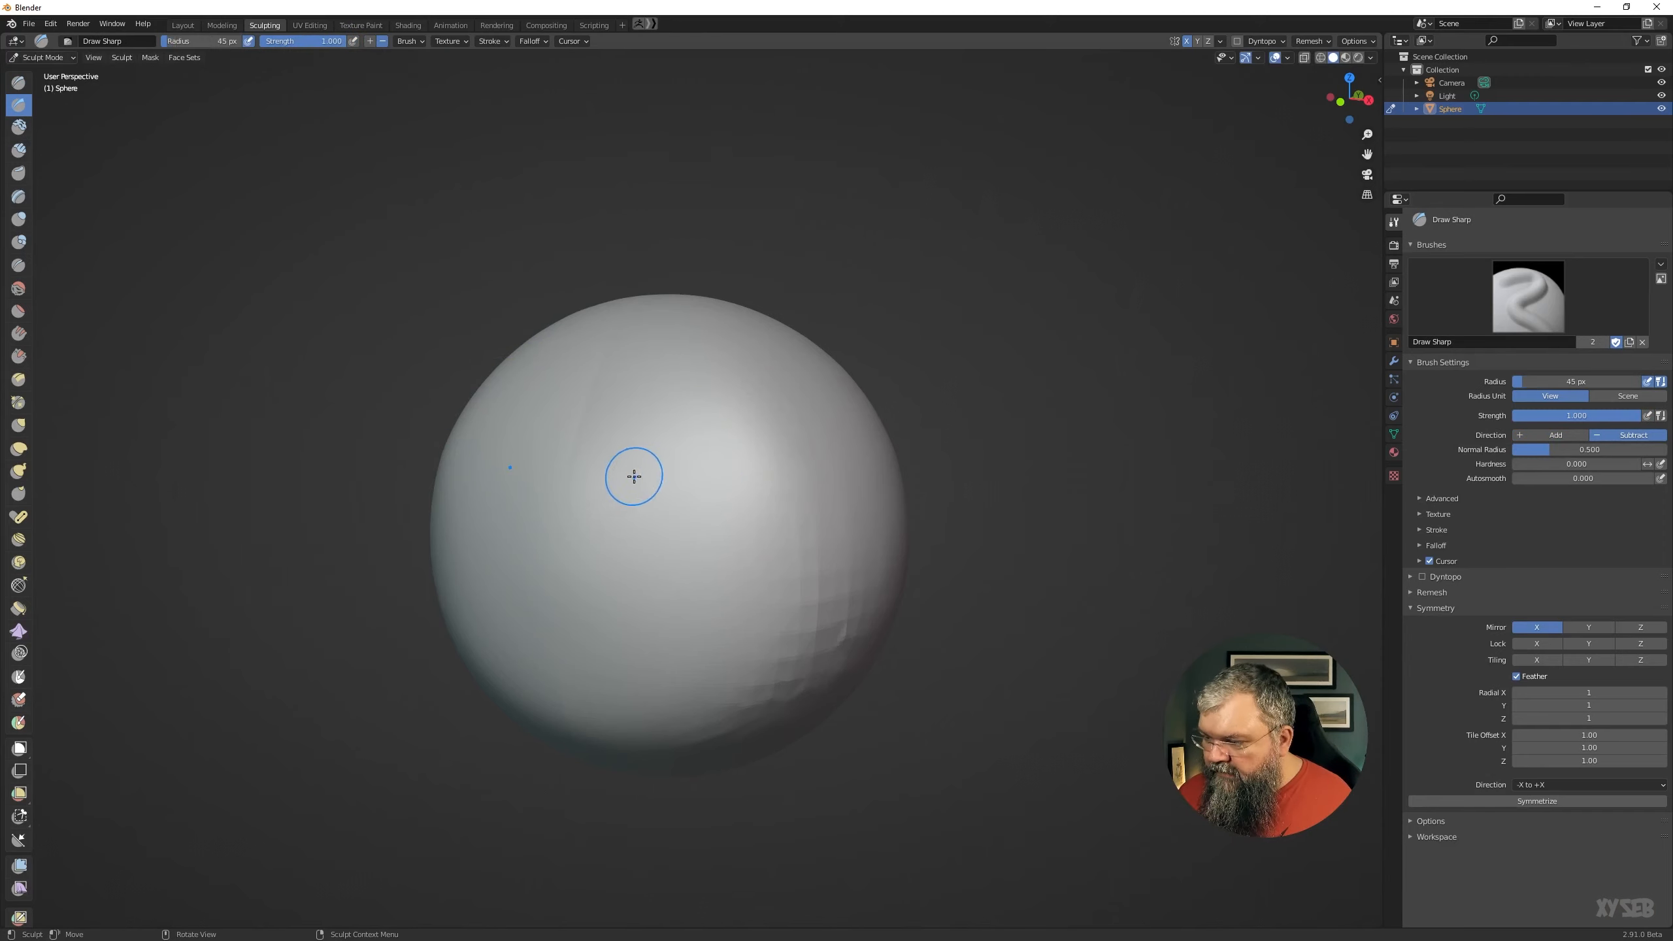
Carve a spiral into the front of the sphere to test X mirroring and undo the stroke.
mouse_move(620, 501)
left_mouse_down()
mouse_move(633, 440)
mouse_move(787, 398)
mouse_move(666, 551)
mouse_move(728, 544)
mouse_move(703, 513)
left_mouse_up()
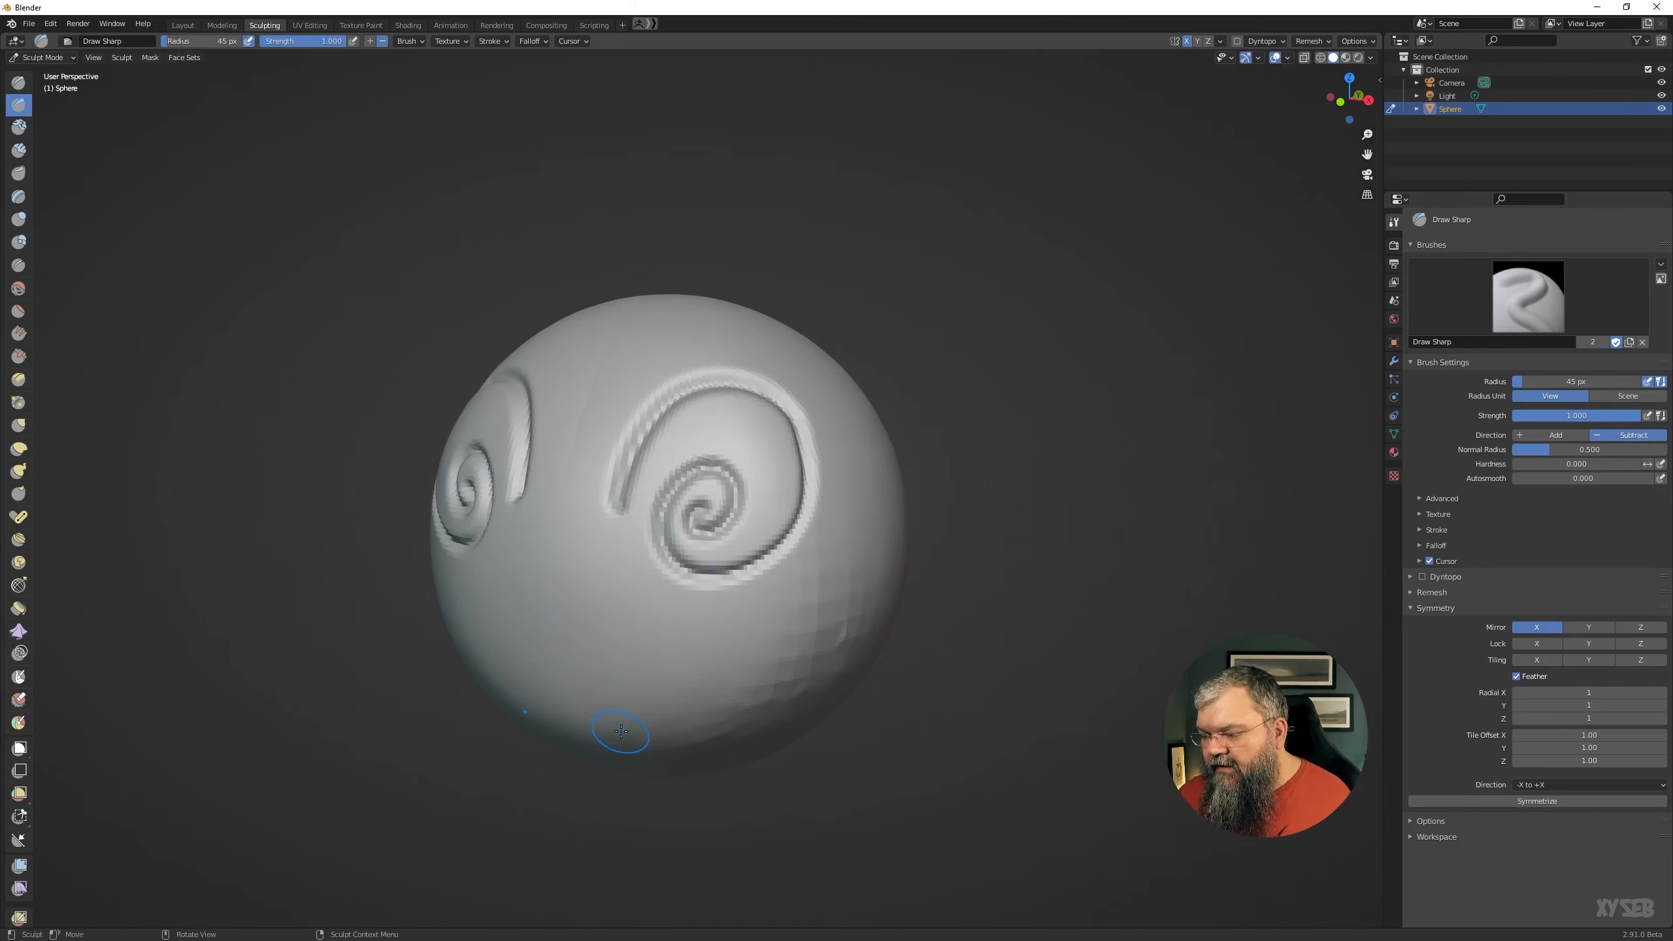
mouse_move(621, 731)
middle_mouse_down()
mouse_move(654, 781)
mouse_move(610, 707)
middle_mouse_up()
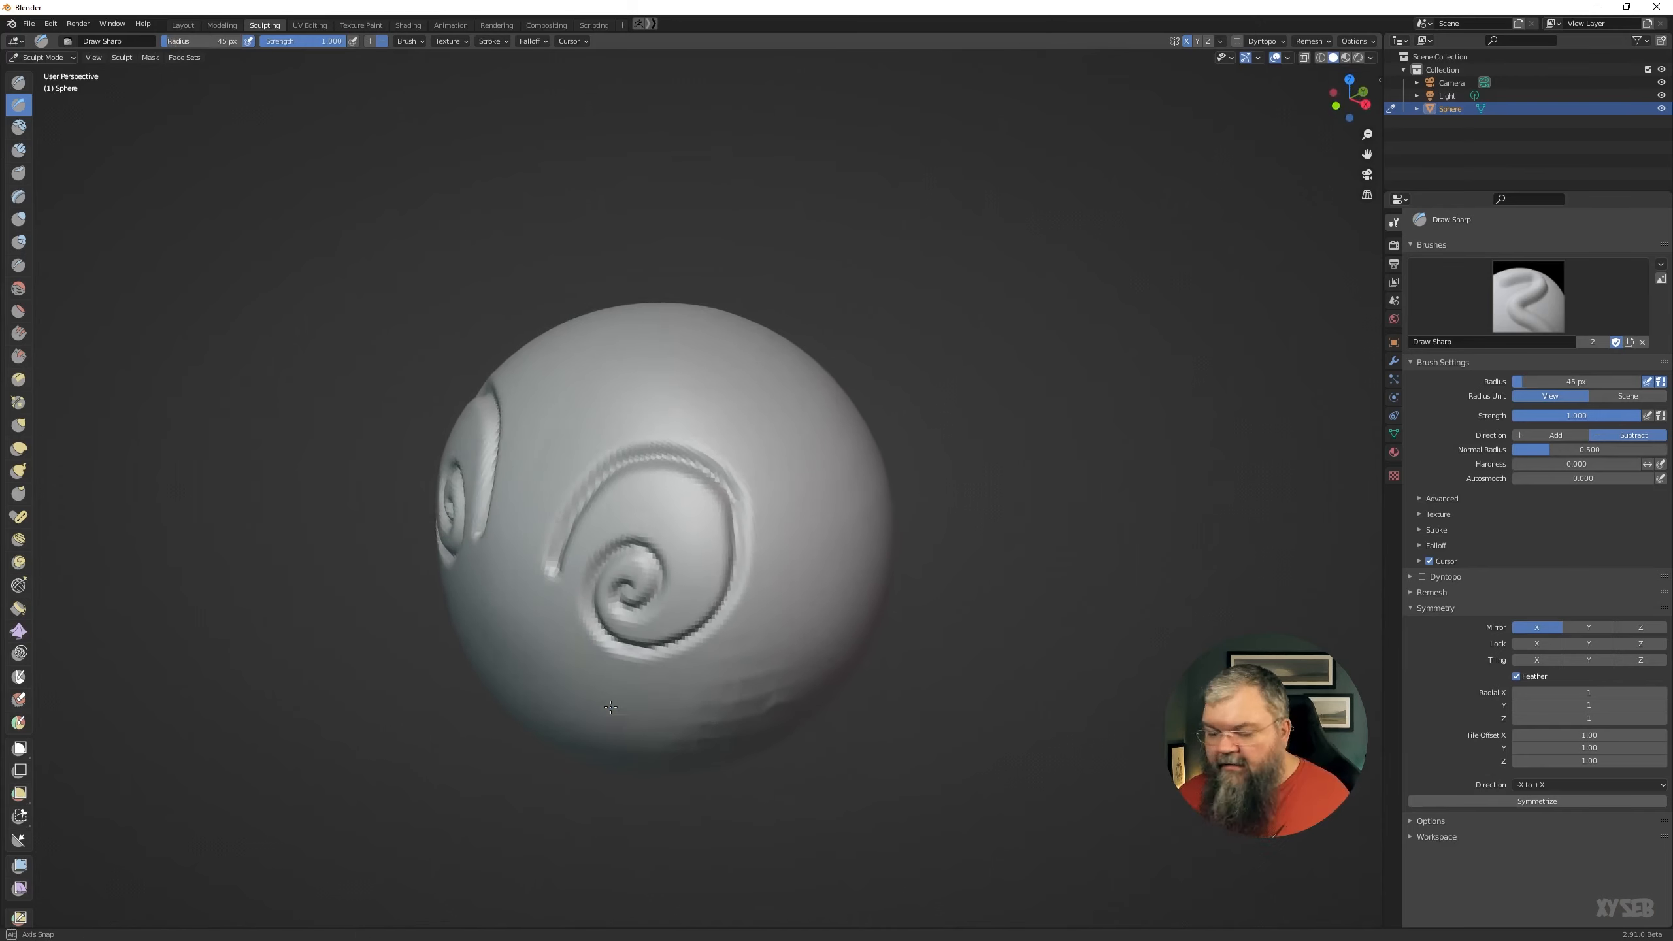
key("ctrl+z")
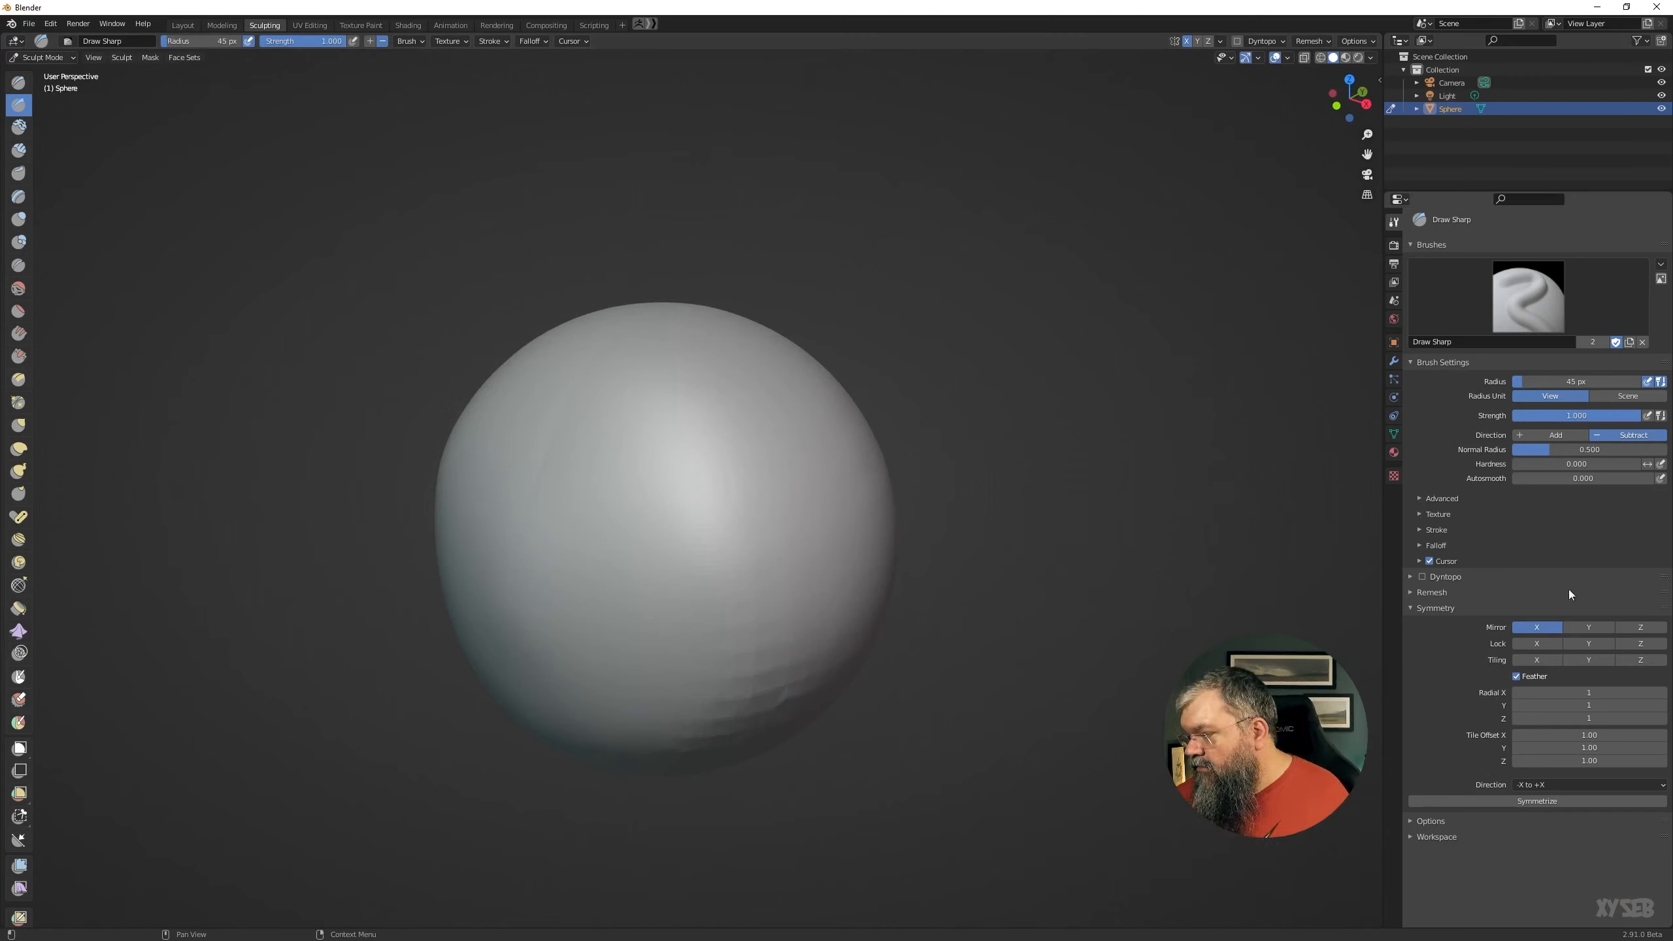
Switch mirror symmetry to the Y axis only and carve a winding S-shaped stroke down the front of the sphere.
left_click(1195, 42)
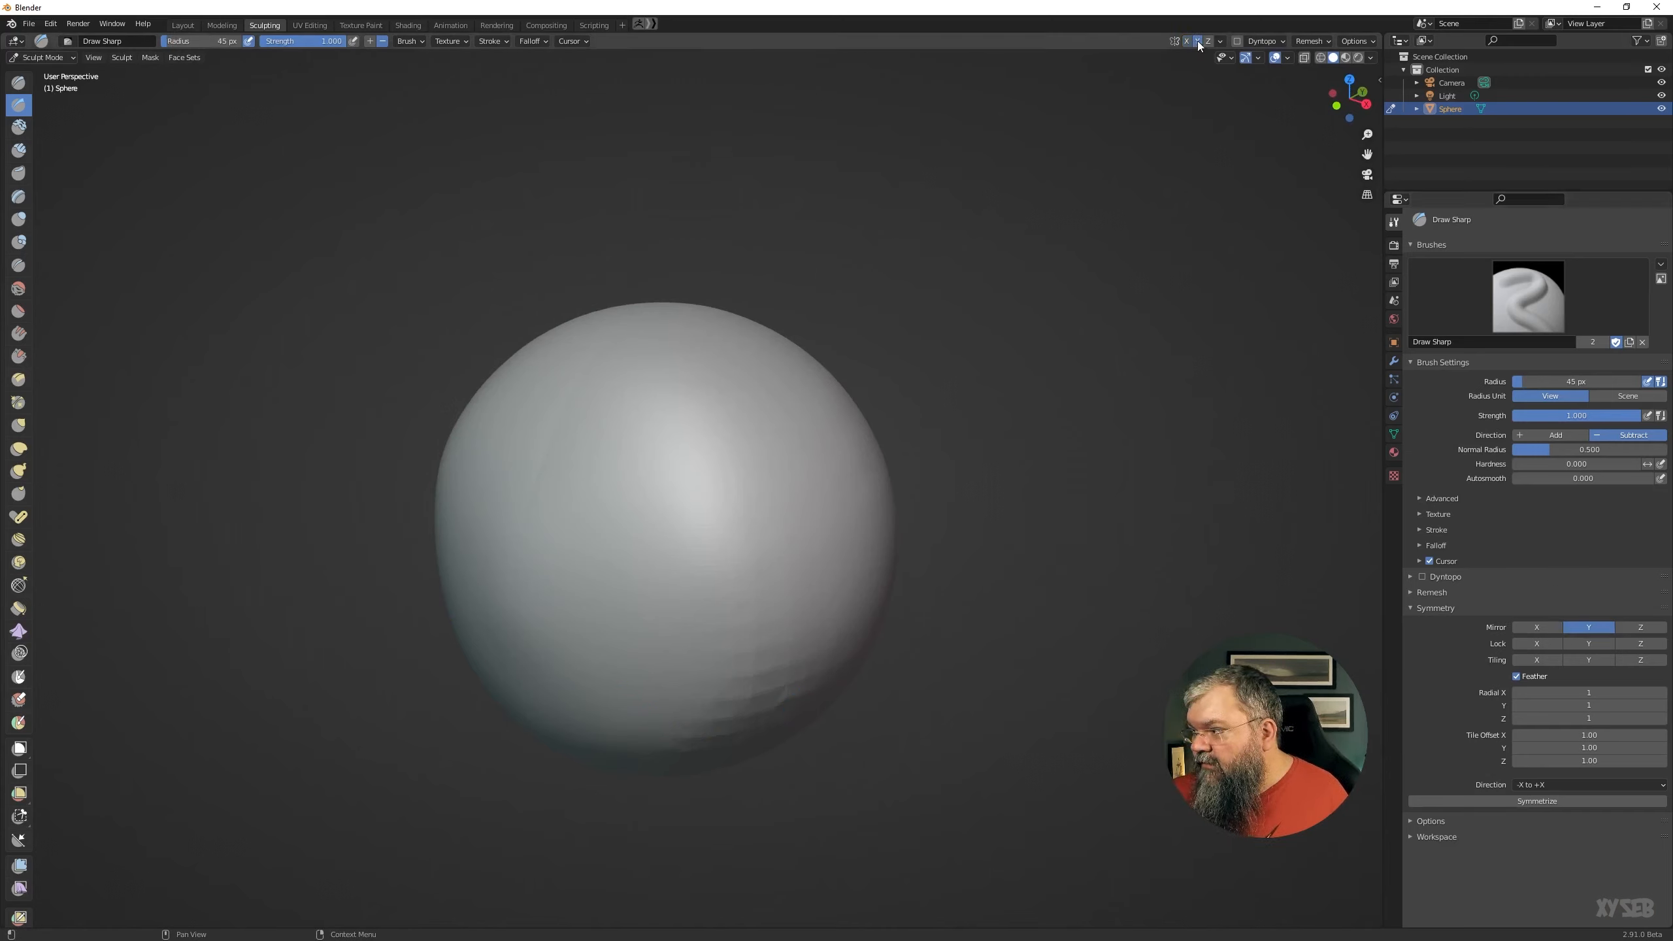
mouse_move(630, 554)
left_mouse_down()
mouse_move(777, 429)
mouse_move(769, 597)
mouse_move(600, 640)
mouse_move(596, 689)
left_mouse_up()
mouse_move(596, 689)
middle_mouse_down()
mouse_move(534, 682)
mouse_move(596, 692)
middle_mouse_up()
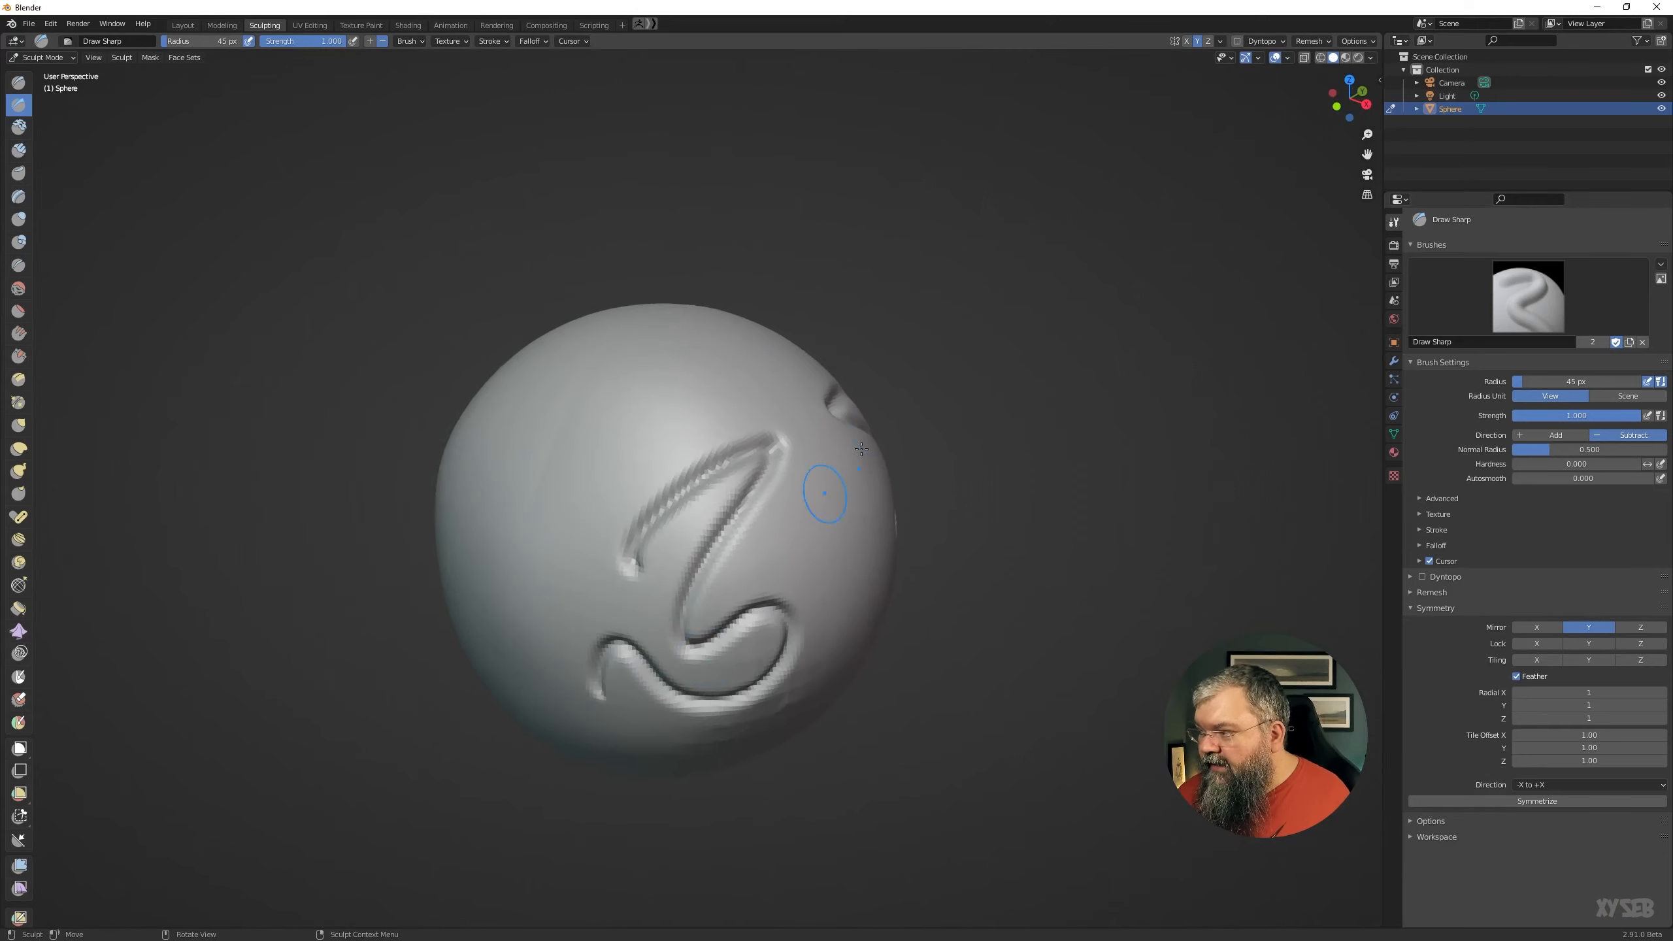
Undo the S-shaped stroke and carve a short test stroke on the sphere with X, Y and Z mirroring on.
left_click(1209, 41)
key("ctrl+z")
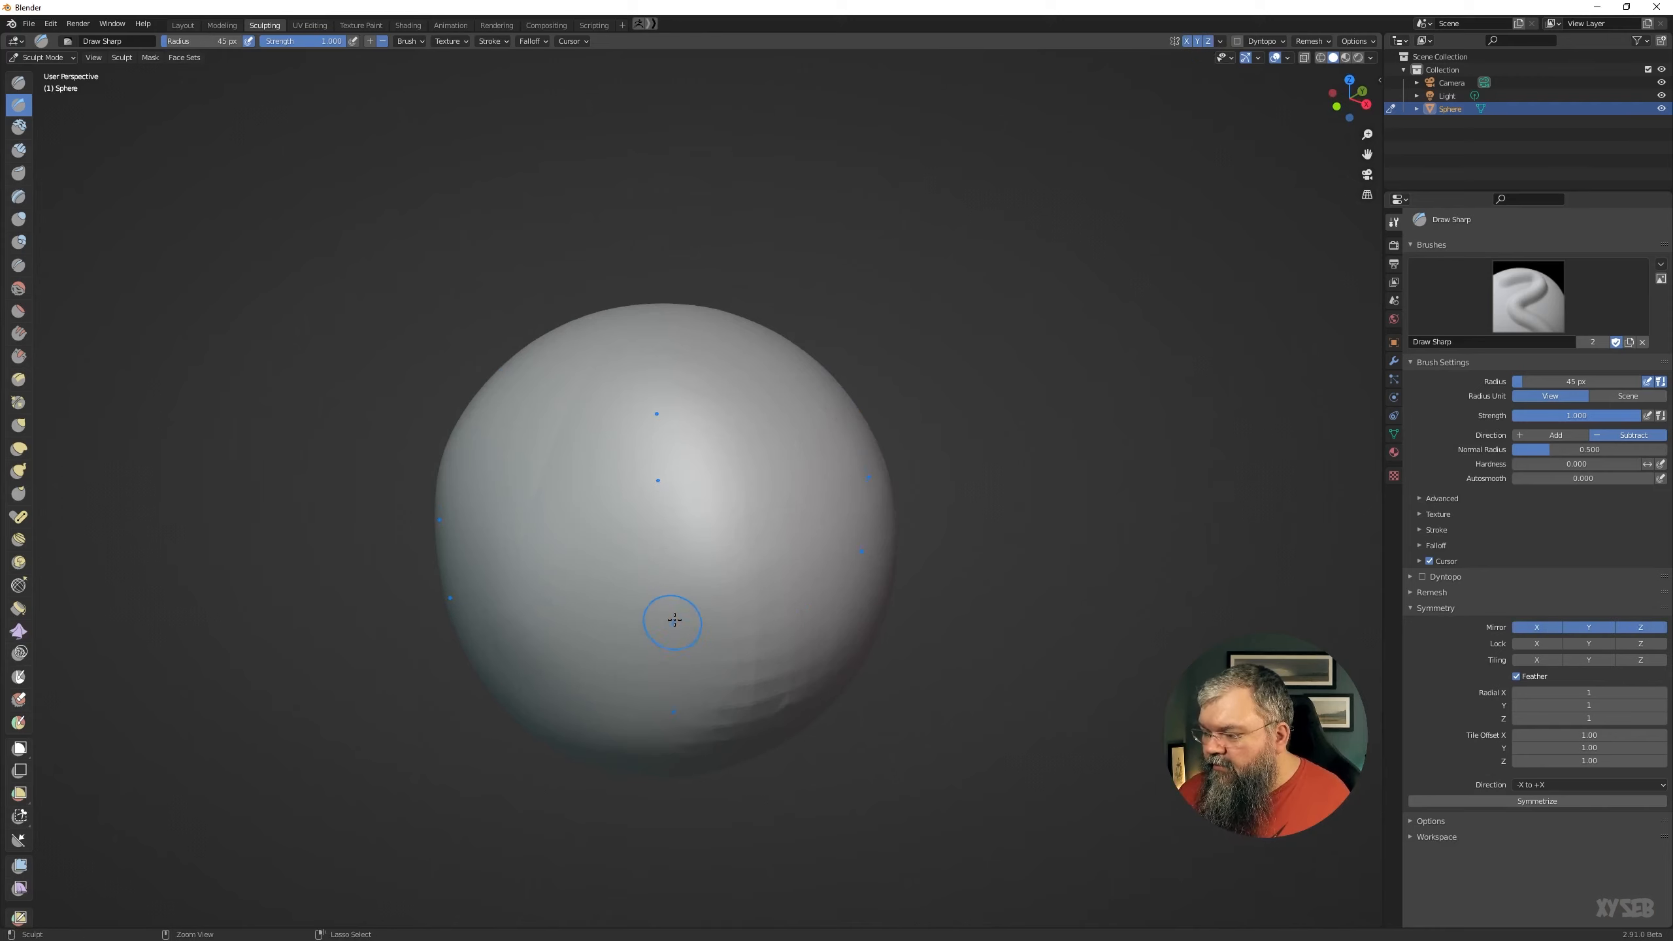
mouse_move(688, 469)
left_mouse_down()
mouse_move(596, 593)
mouse_move(776, 420)
mouse_move(824, 455)
mouse_move(835, 567)
mouse_move(685, 655)
mouse_move(547, 542)
mouse_move(577, 448)
mouse_move(532, 553)
mouse_move(678, 665)
mouse_move(738, 521)
mouse_move(692, 567)
left_mouse_up()
mouse_move(692, 567)
middle_mouse_down()
mouse_move(765, 570)
mouse_move(698, 568)
mouse_move(802, 545)
middle_mouse_up()
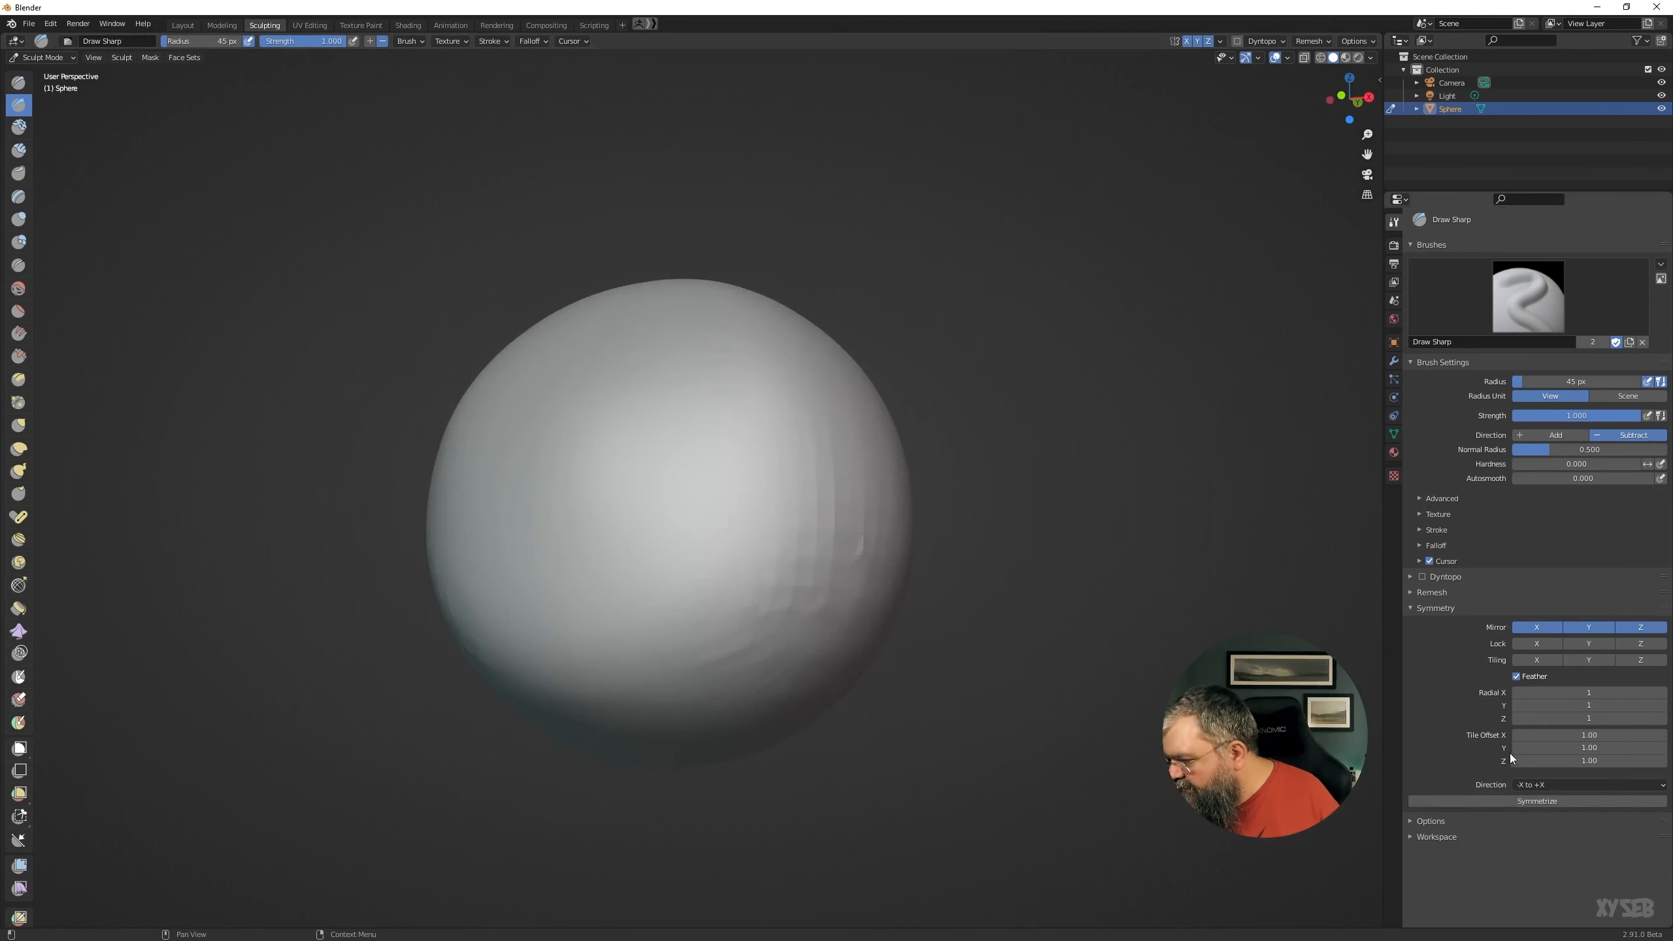
Symmetrize the sphere in the -Y to +Y direction.
left_click(1542, 782)
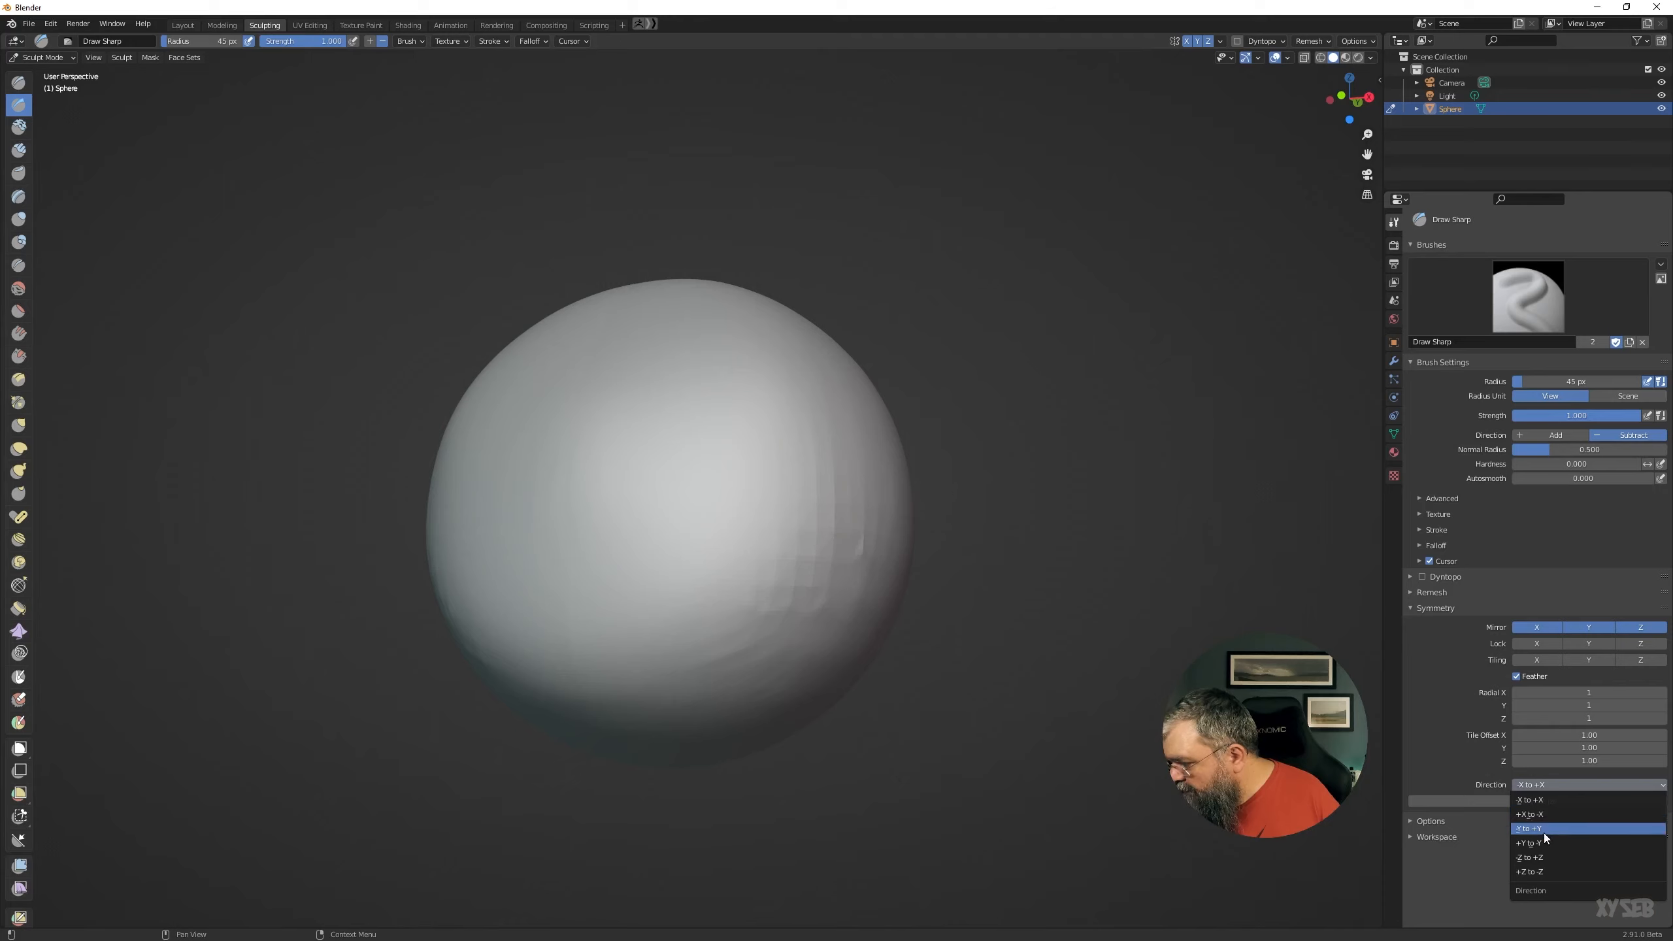
left_click(1541, 829)
left_click(1535, 800)
Symmetrize the sphere in the -Z to +Z direction and smooth the horizontal seam across its front.
left_click(1541, 785)
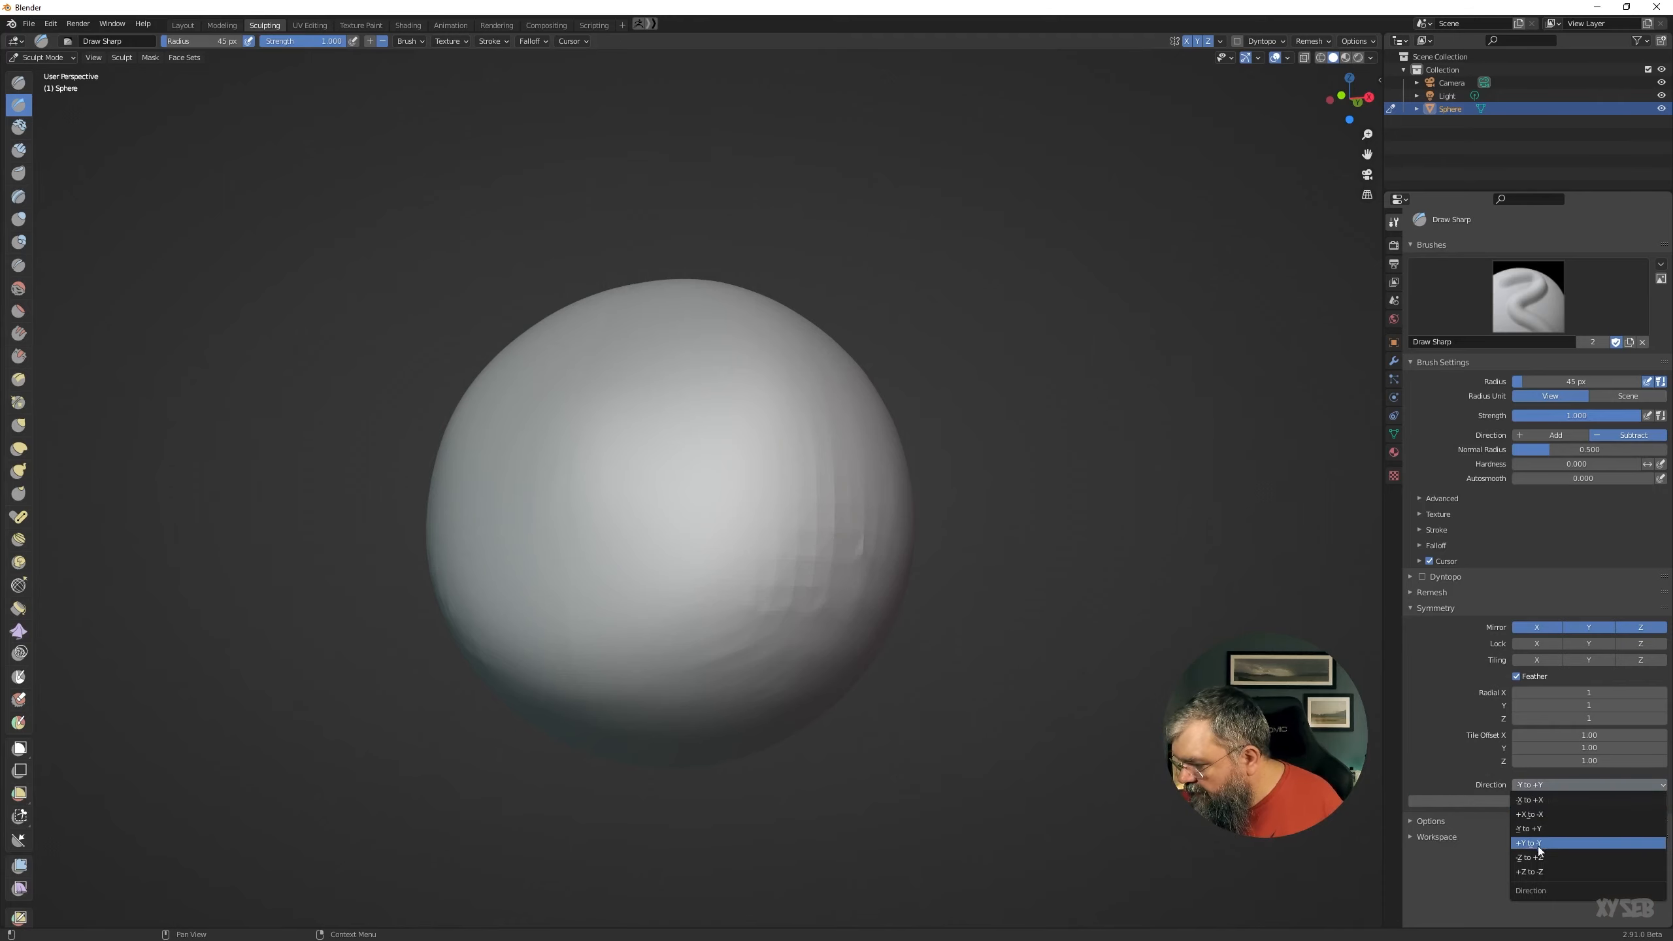
left_click(1548, 858)
left_click(1527, 800)
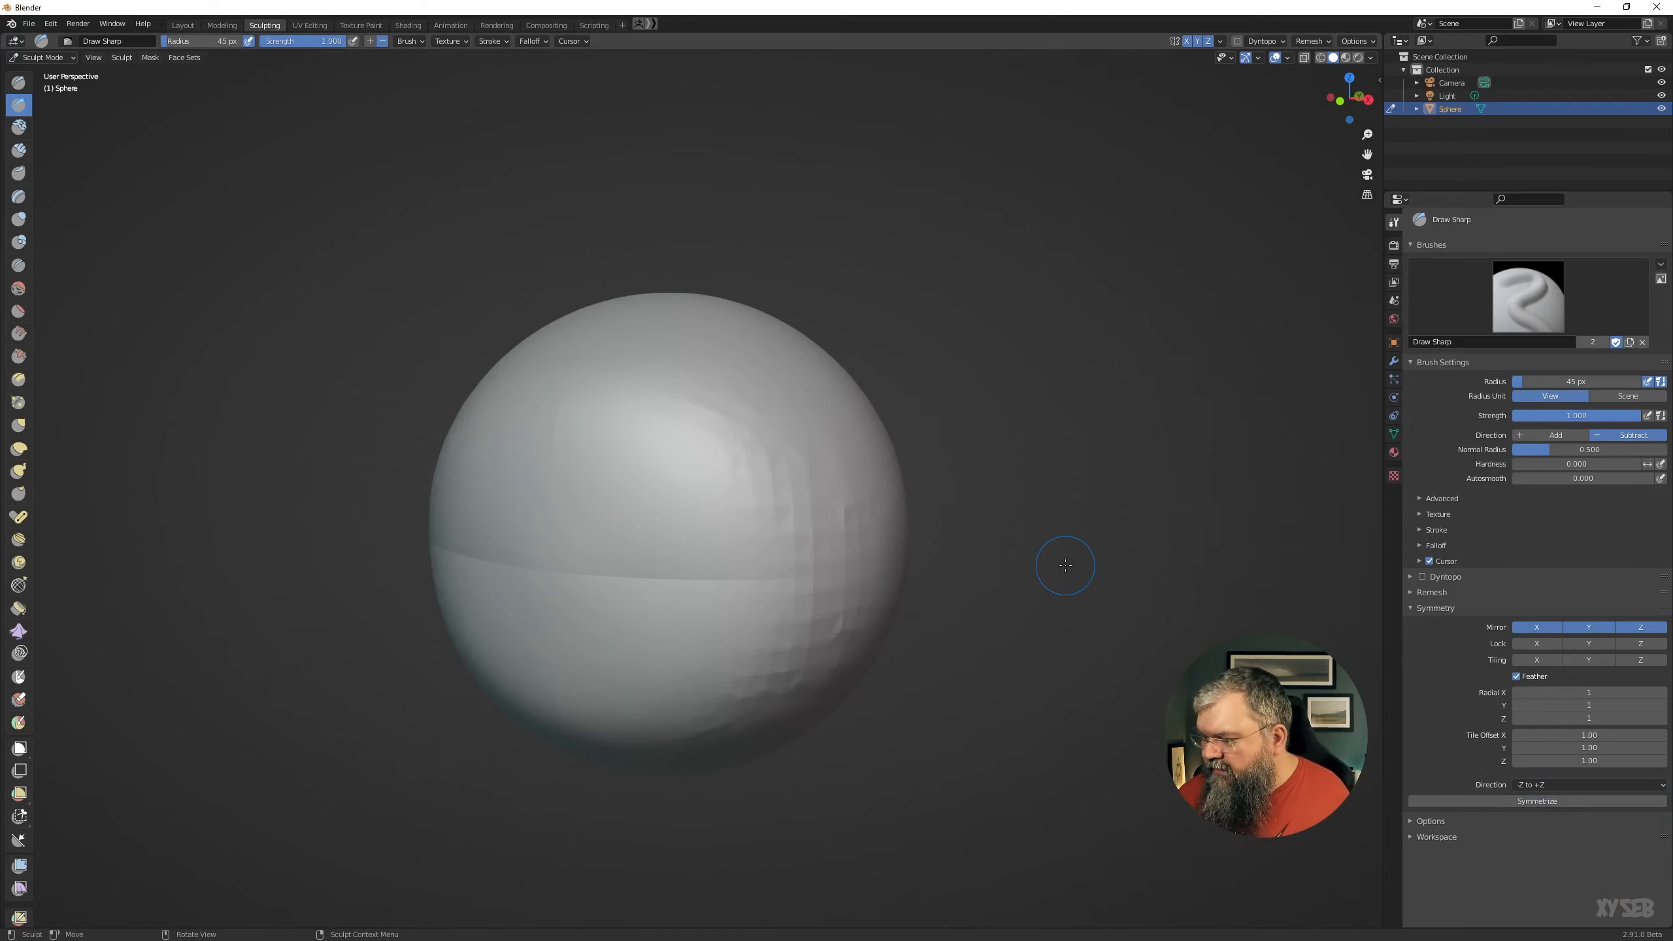
left_click_drag(733, 556, 847, 579, "shift")
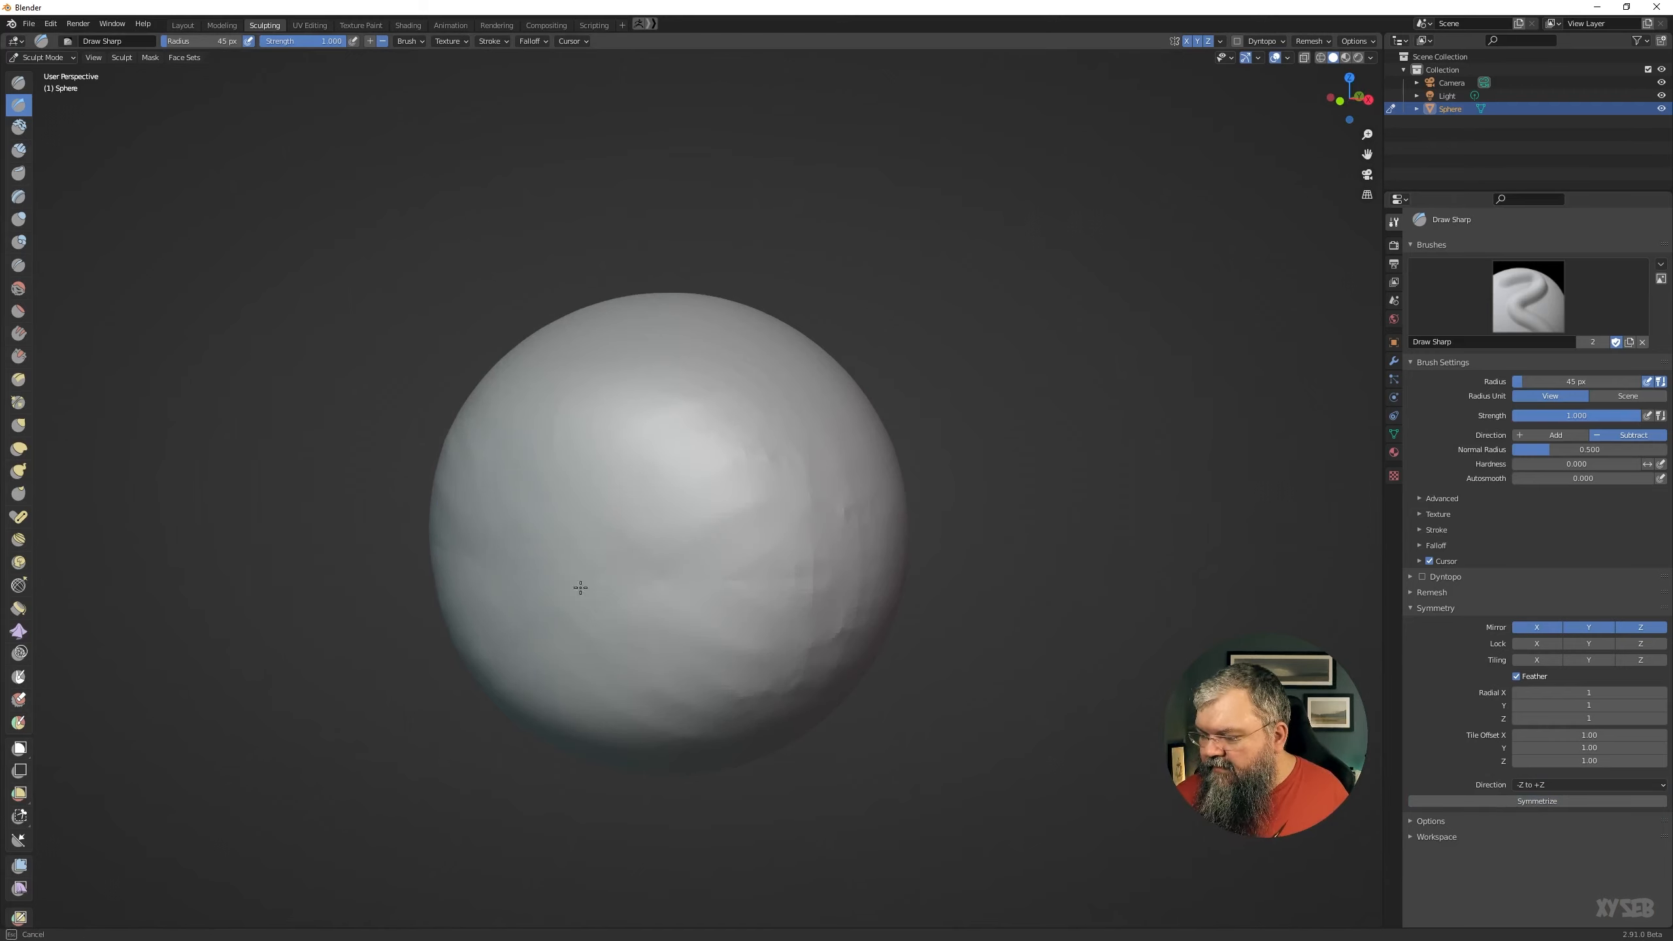
Carve looping grooves over the front, side and upper part of the sphere with all three mirror axes active.
mouse_move(709, 470)
left_mouse_down()
mouse_move(698, 389)
mouse_move(790, 560)
mouse_move(545, 514)
mouse_move(596, 580)
left_mouse_up()
middle_click_drag(596, 579, 657, 587)
mouse_move(677, 541)
left_mouse_down()
mouse_move(803, 429)
mouse_move(729, 539)
left_mouse_up()
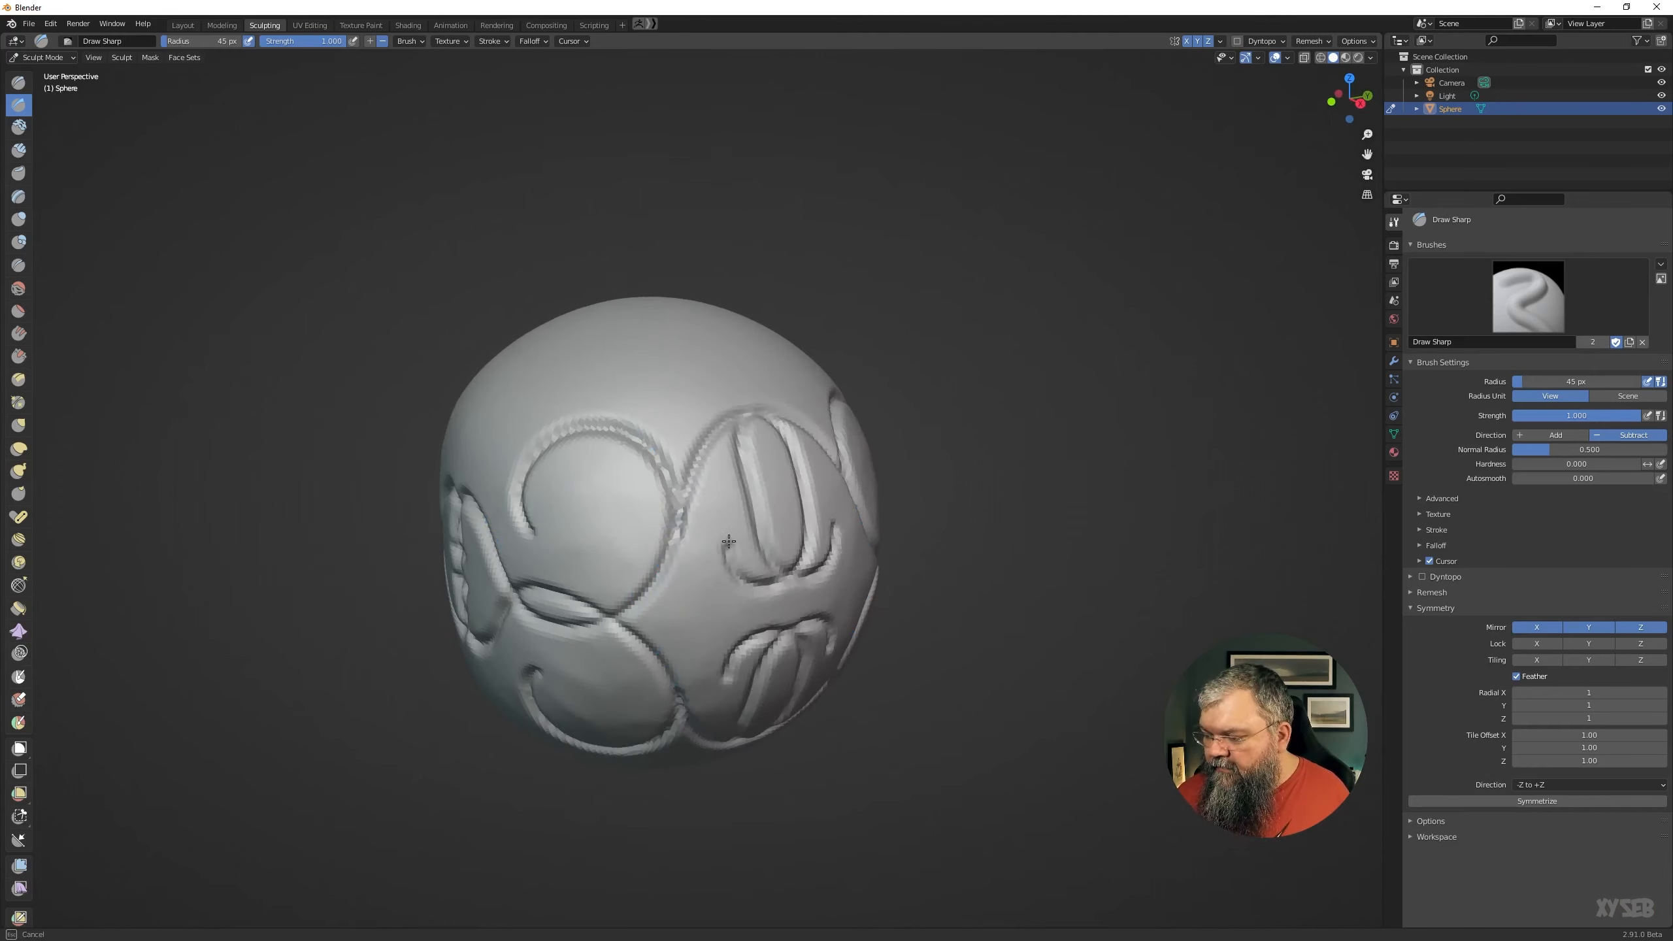
mouse_move(725, 620)
middle_mouse_down()
mouse_move(521, 630)
mouse_move(709, 594)
middle_mouse_up()
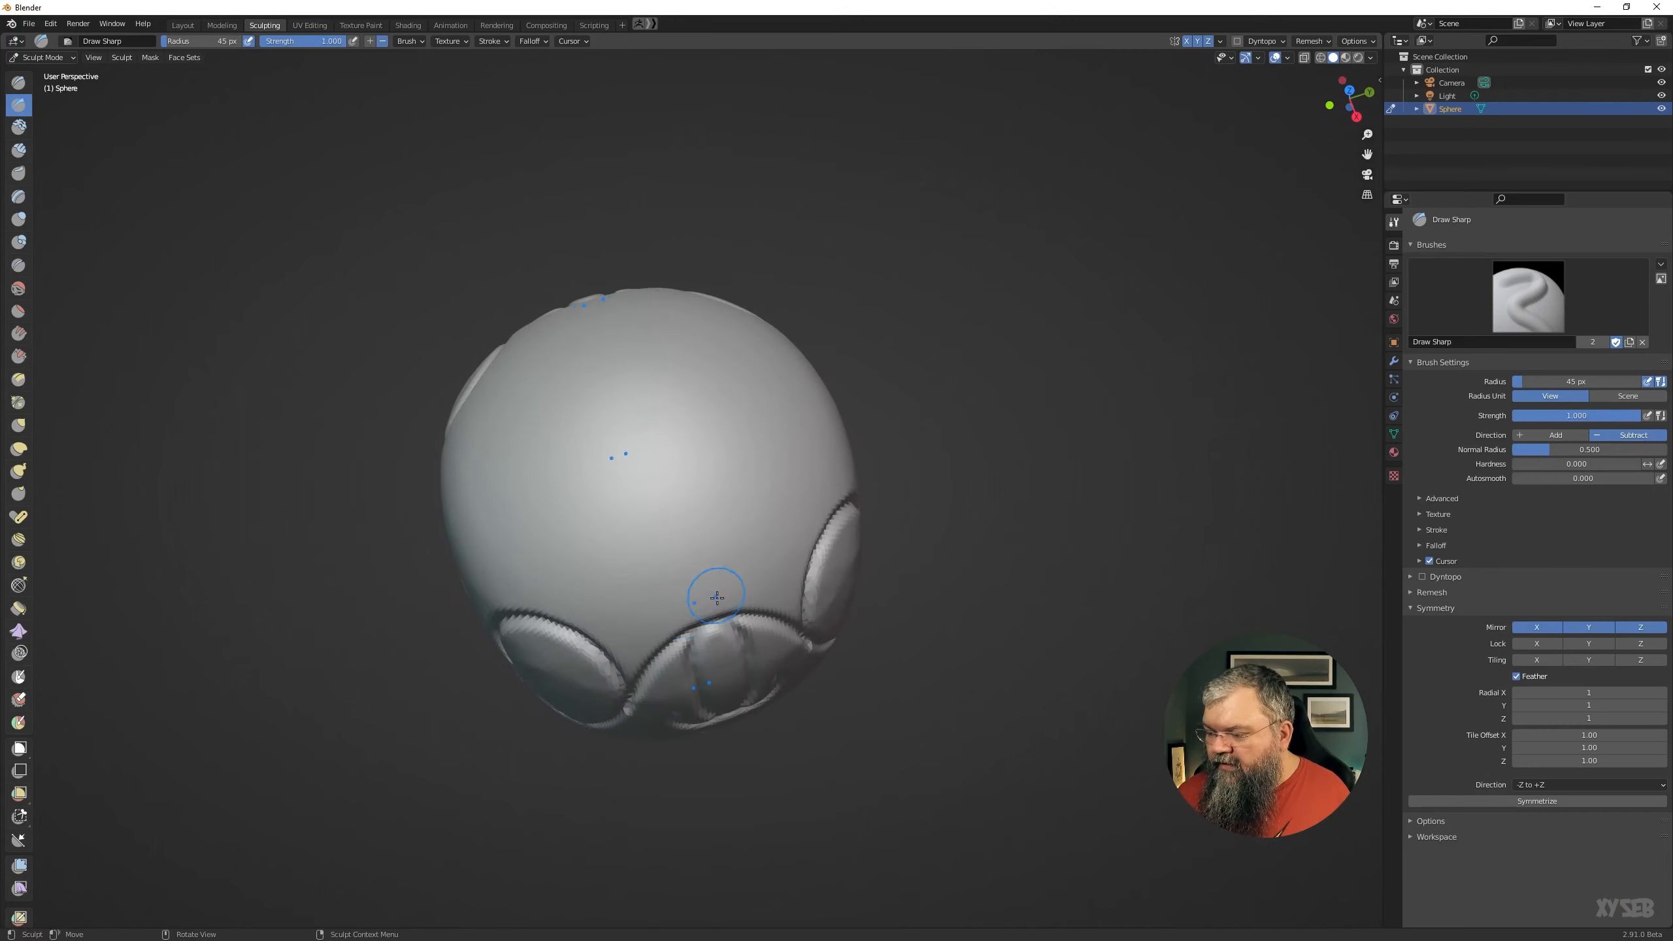
mouse_move(709, 603)
left_mouse_down()
mouse_move(633, 474)
mouse_move(790, 400)
mouse_move(738, 455)
left_mouse_up()
mouse_move(738, 455)
middle_mouse_down()
mouse_move(1030, 460)
mouse_move(802, 534)
middle_mouse_up()
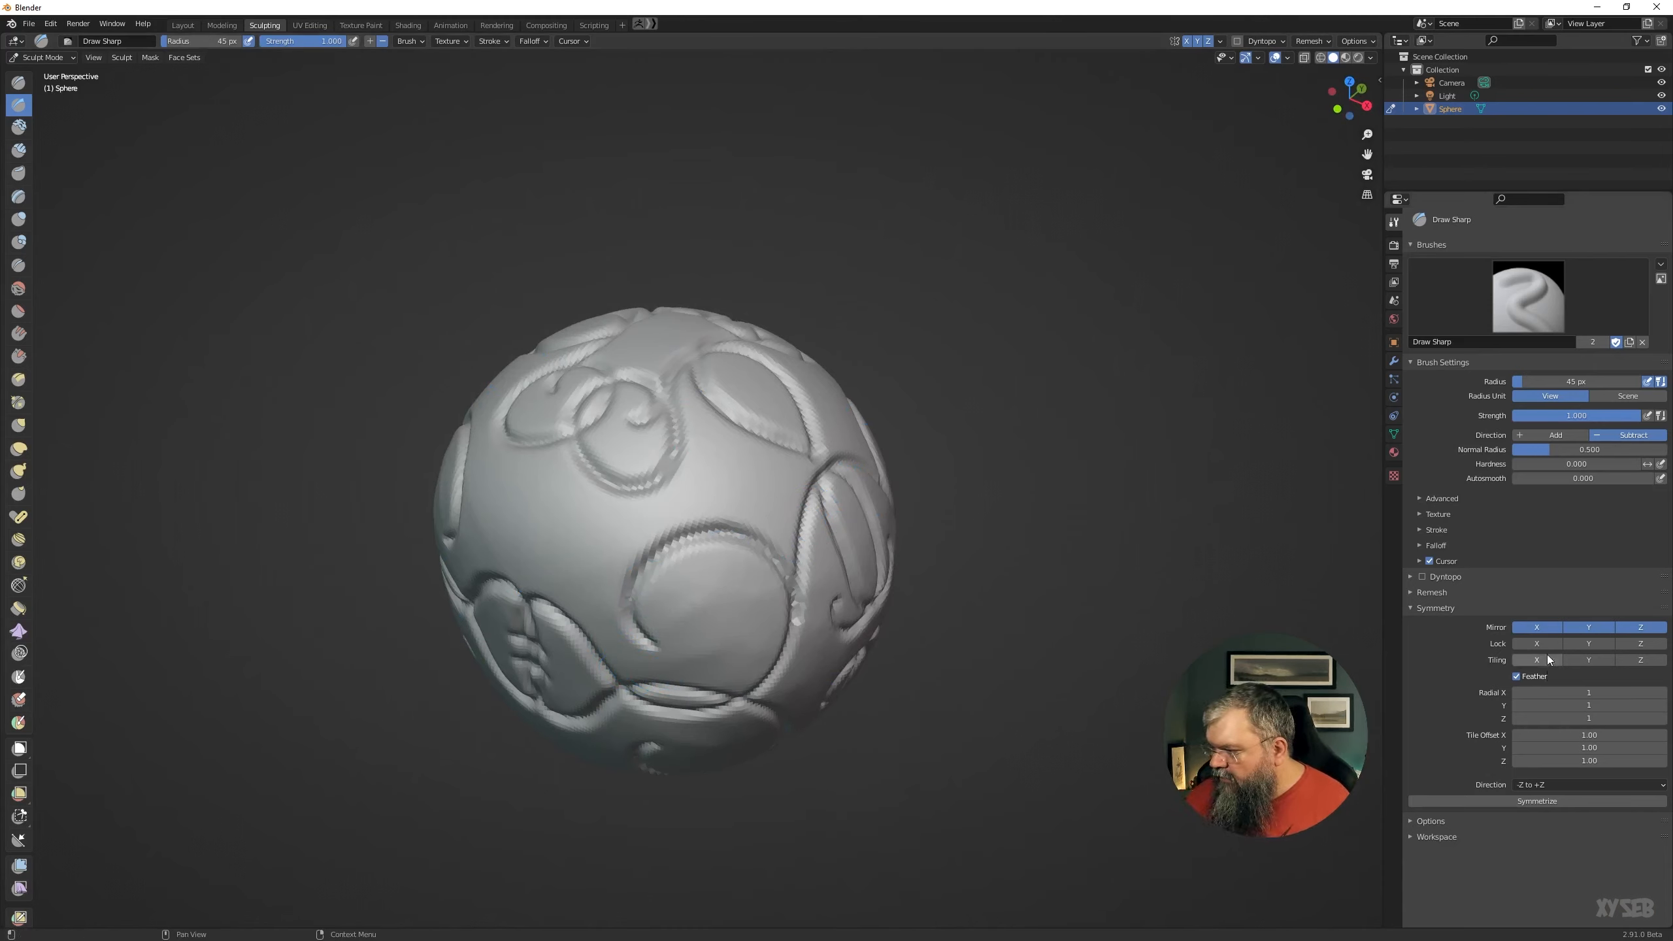
Turn off mirroring on every axis and lock sculpting along X and Z.
left_click(1599, 632)
left_click(1640, 627)
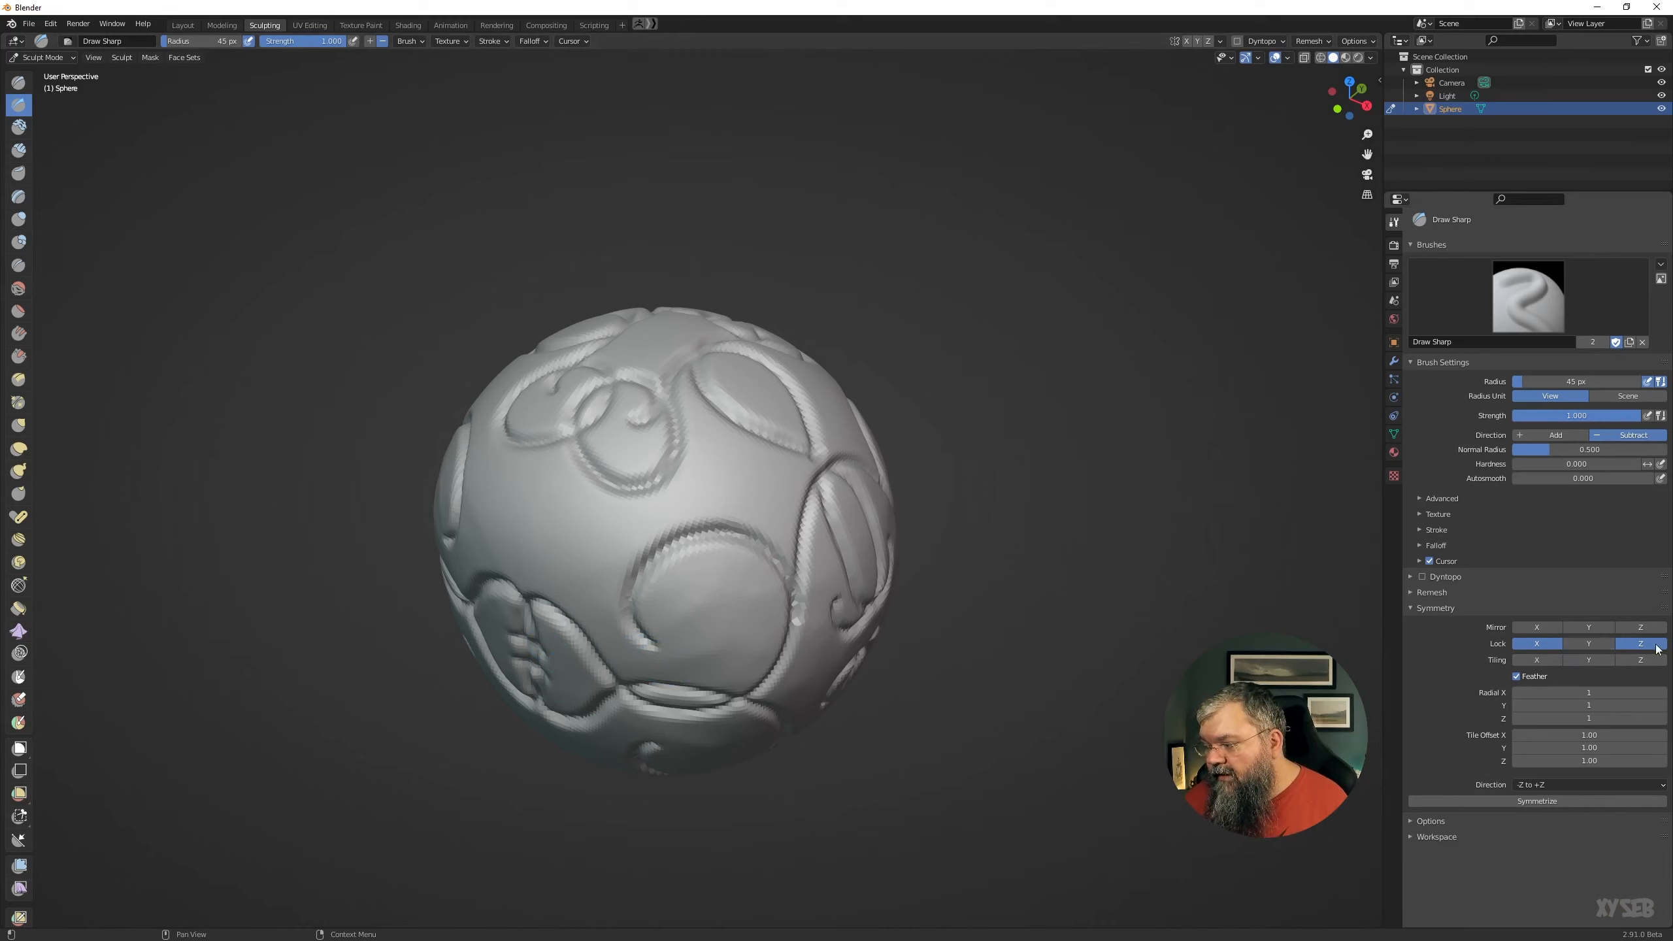
Build up clay over one side of the sphere using the Clay Strips brush at radius 228 px and strength 0.600.
left_click(18, 150)
mouse_move(731, 578)
left_mouse_down()
mouse_move(646, 659)
mouse_move(527, 659)
mouse_move(725, 719)
mouse_move(818, 585)
mouse_move(632, 685)
mouse_move(738, 488)
mouse_move(580, 593)
mouse_move(569, 457)
mouse_move(513, 619)
mouse_move(607, 634)
left_mouse_up()
middle_click_drag(607, 634, 534, 598)
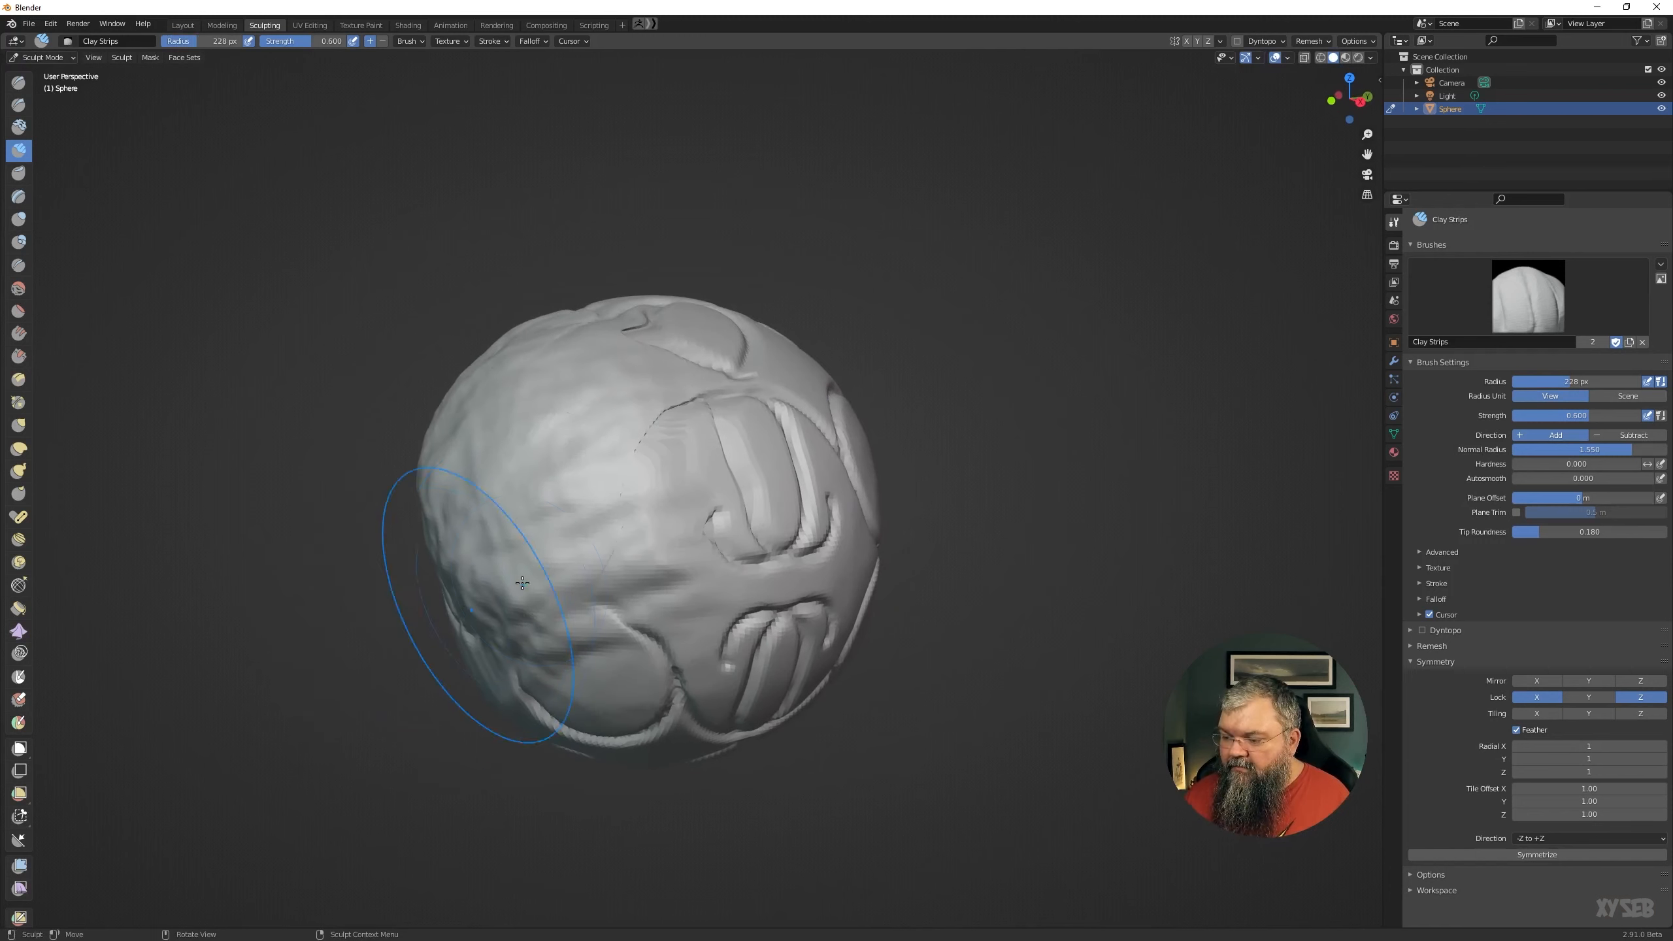
mouse_move(552, 558)
left_mouse_down()
mouse_move(592, 396)
mouse_move(619, 474)
mouse_move(625, 308)
left_mouse_up()
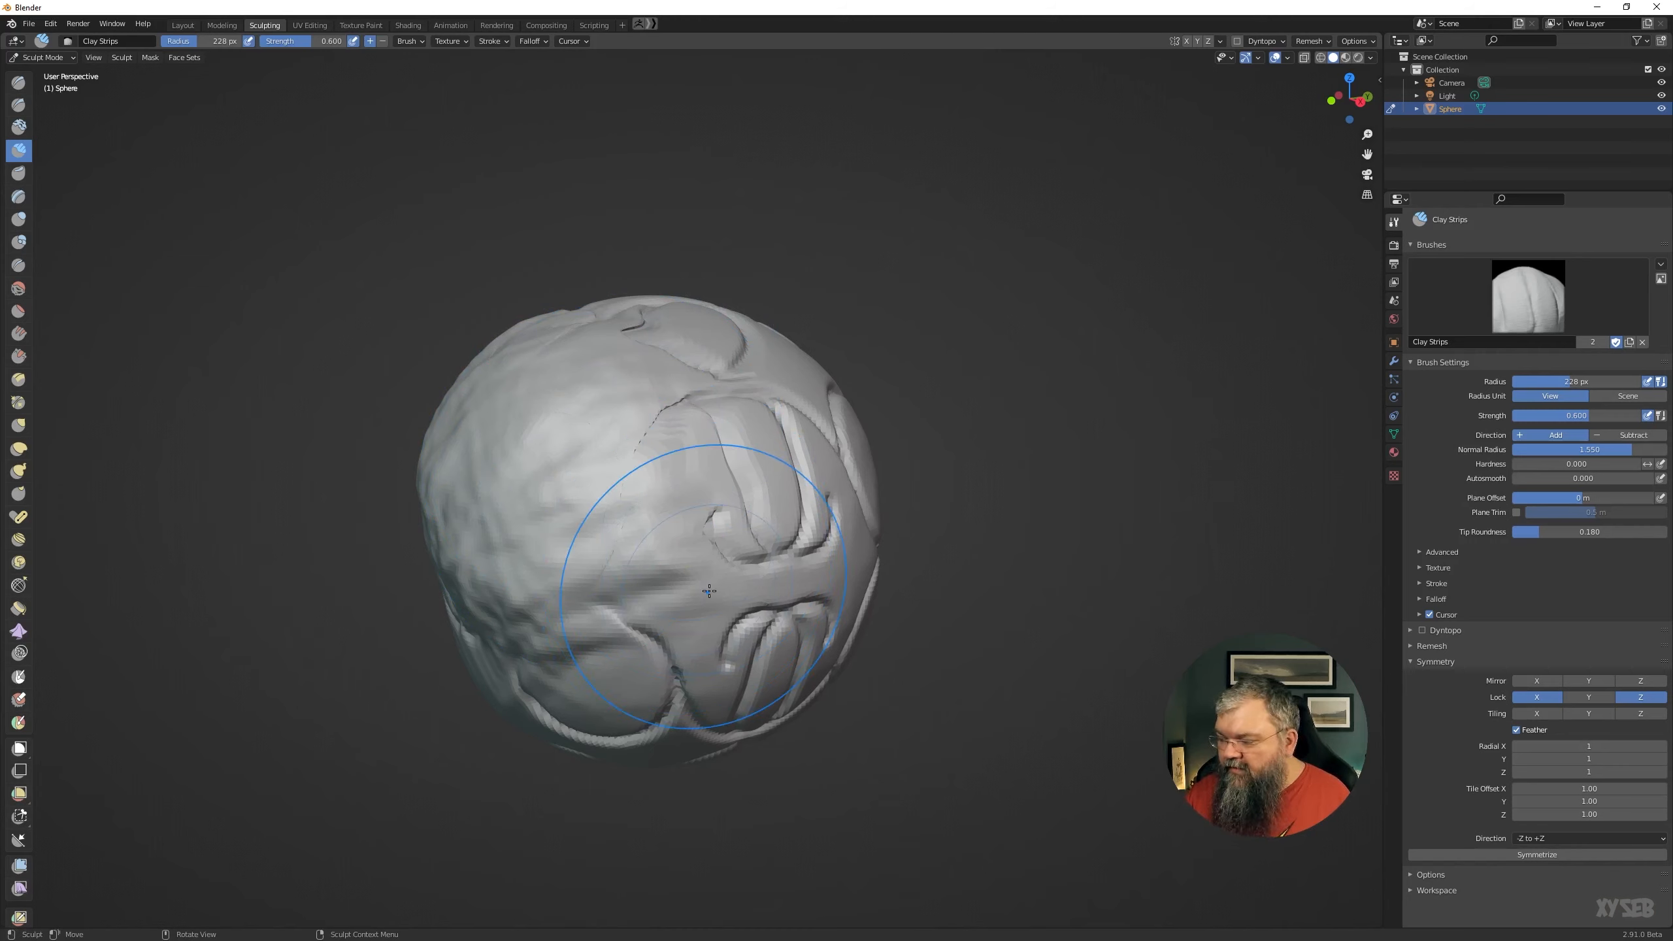
mouse_move(596, 649)
left_mouse_down()
mouse_move(566, 699)
mouse_move(588, 723)
mouse_move(573, 629)
mouse_move(602, 613)
left_mouse_up()
Undo the clay build-up and all the looping grooves on the sphere.
mouse_move(687, 798)
middle_mouse_down()
mouse_move(793, 741)
mouse_move(789, 786)
middle_mouse_up()
key("ctrl+z")
key("ctrl+z")
key("ctrl+z")
key("ctrl+z")
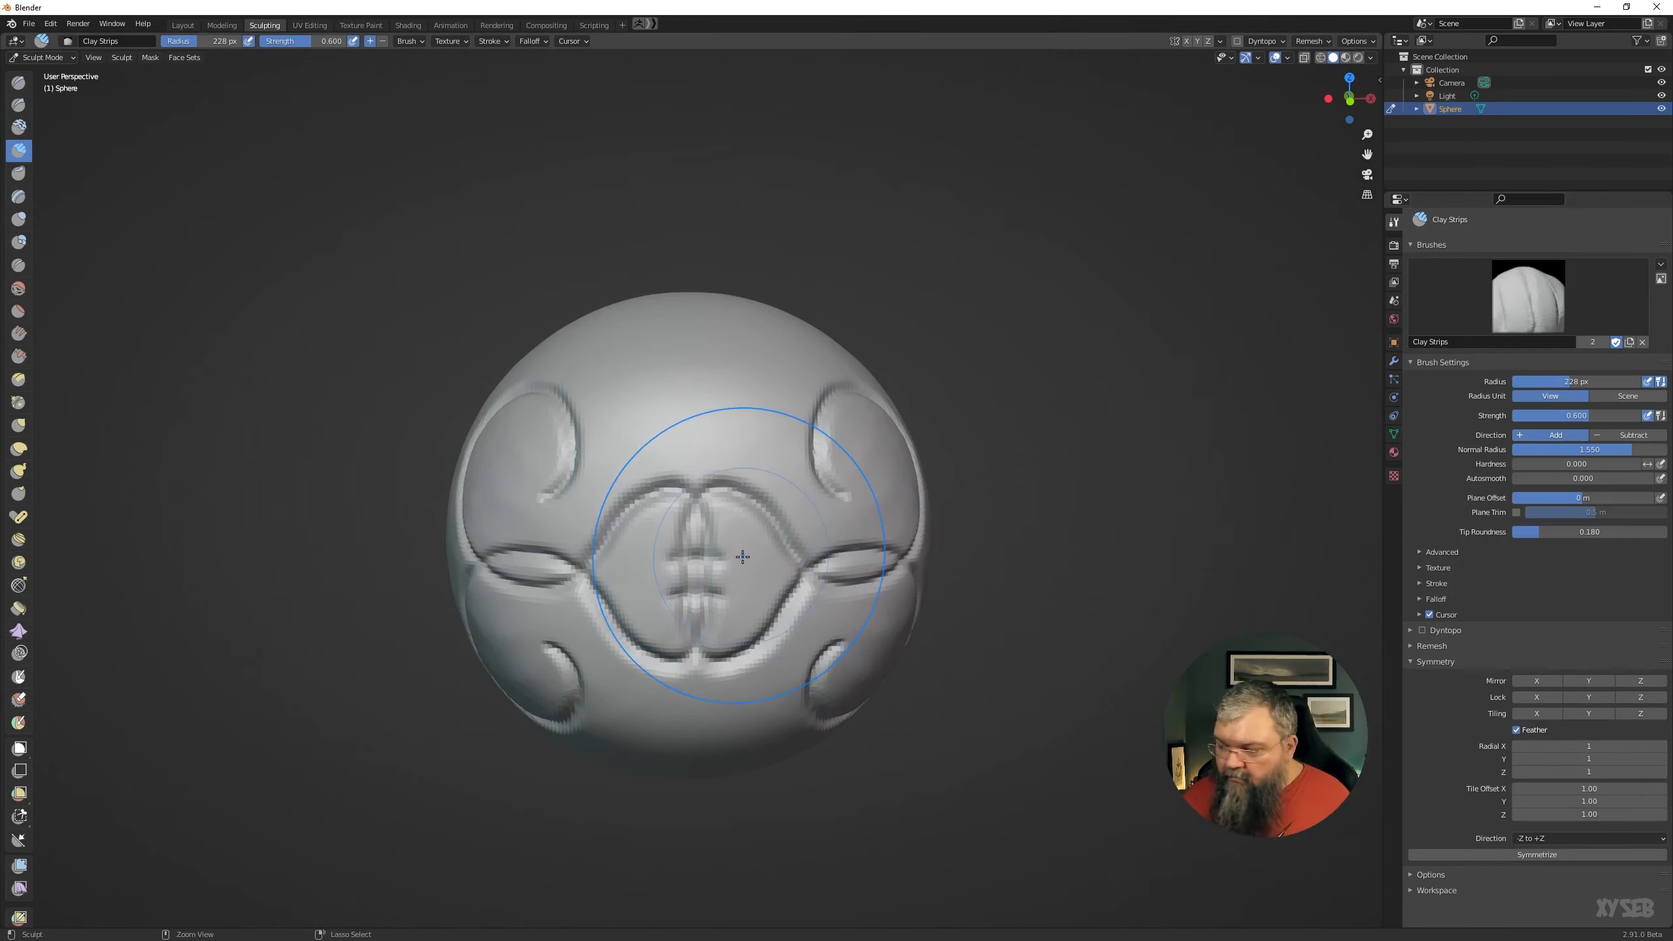
key("ctrl+z")
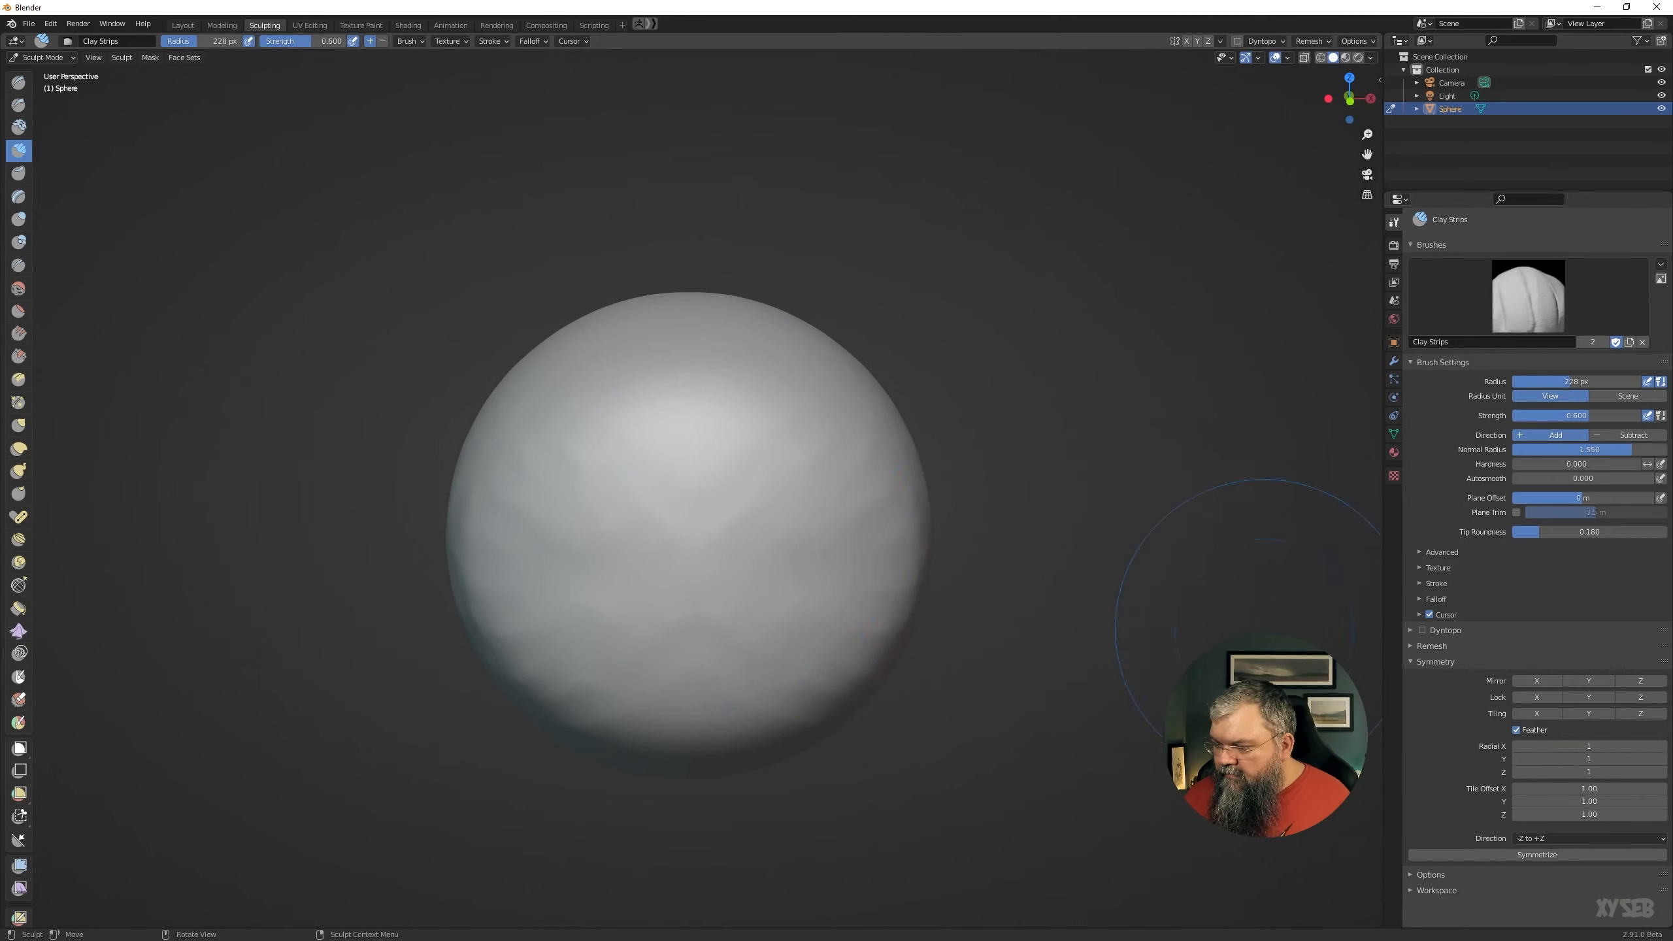
Build up clay on the lower front of the sphere, try smoothing its side and undo the last stroke.
middle_click_drag(1072, 656, 998, 668)
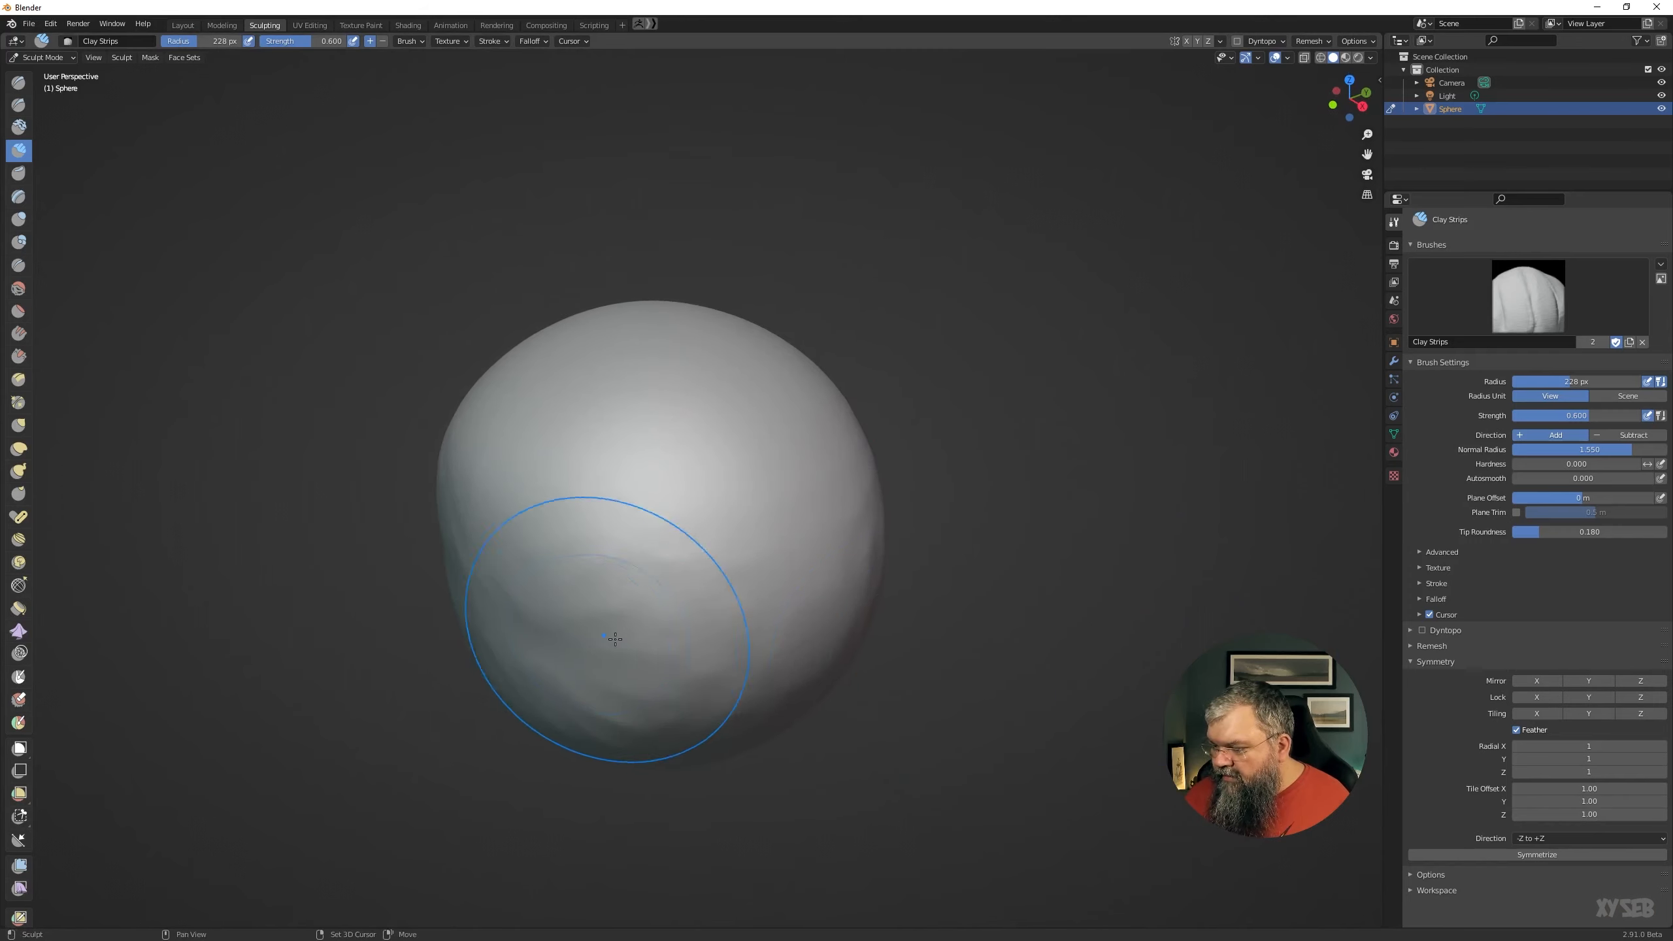
left_click_drag(604, 631, 595, 697)
left_click_drag(867, 525, 909, 560, "shift")
key("ctrl+z")
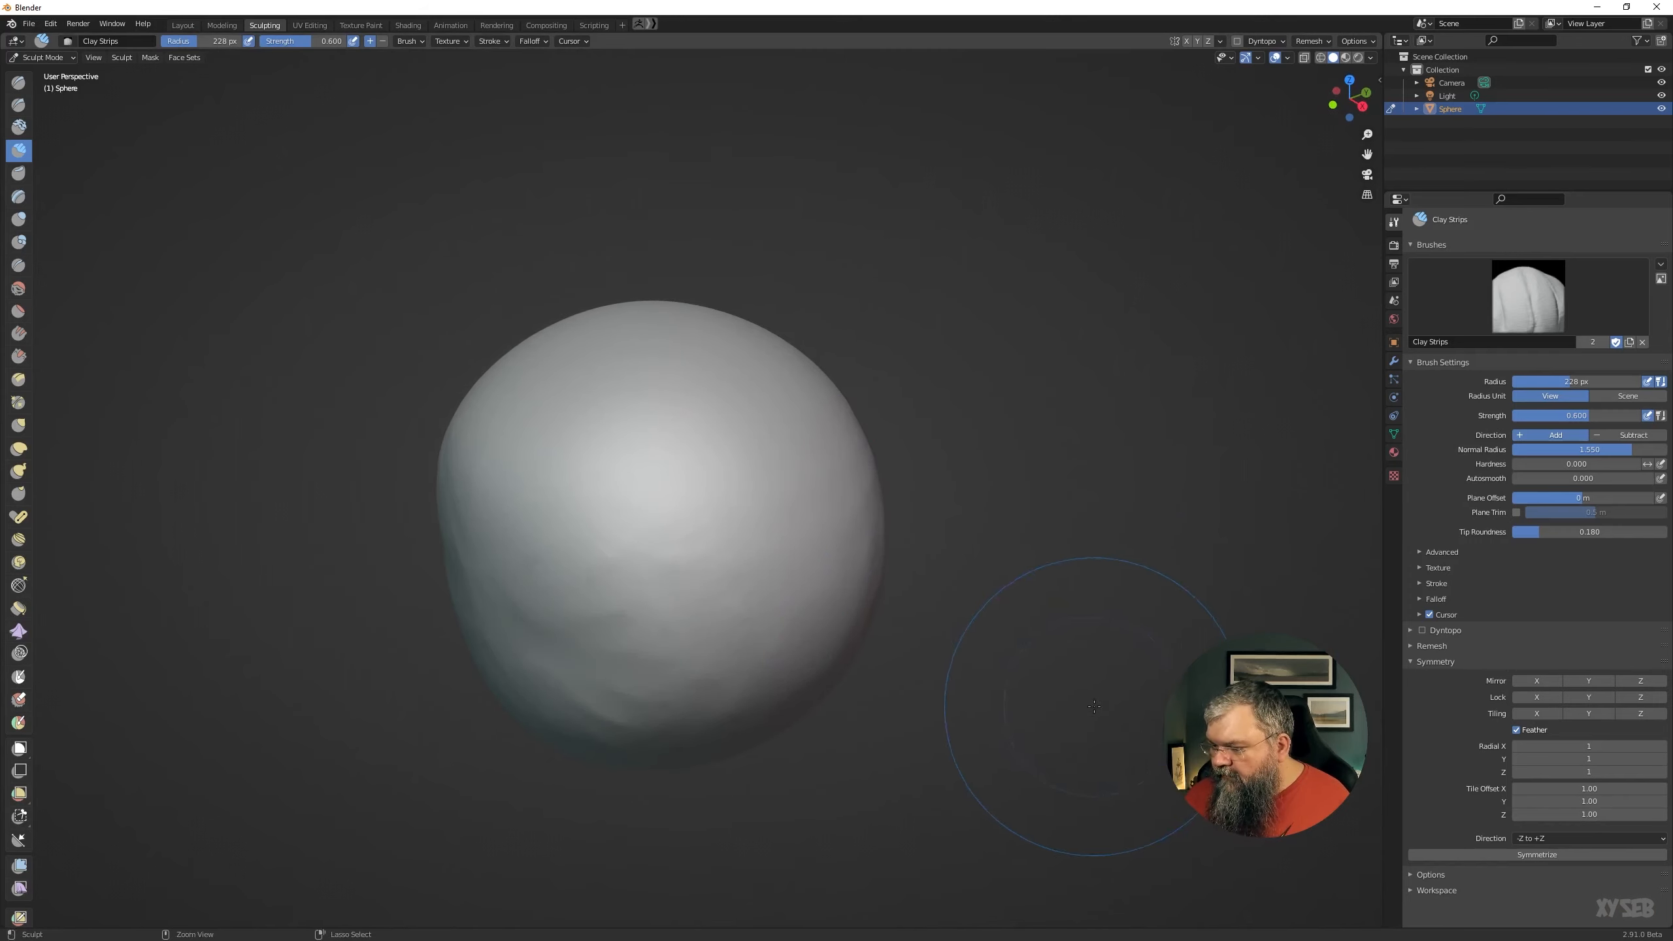
Set the radial symmetry count for Z to 20 and try the repeated brush points around the sphere.
left_click(1594, 771)
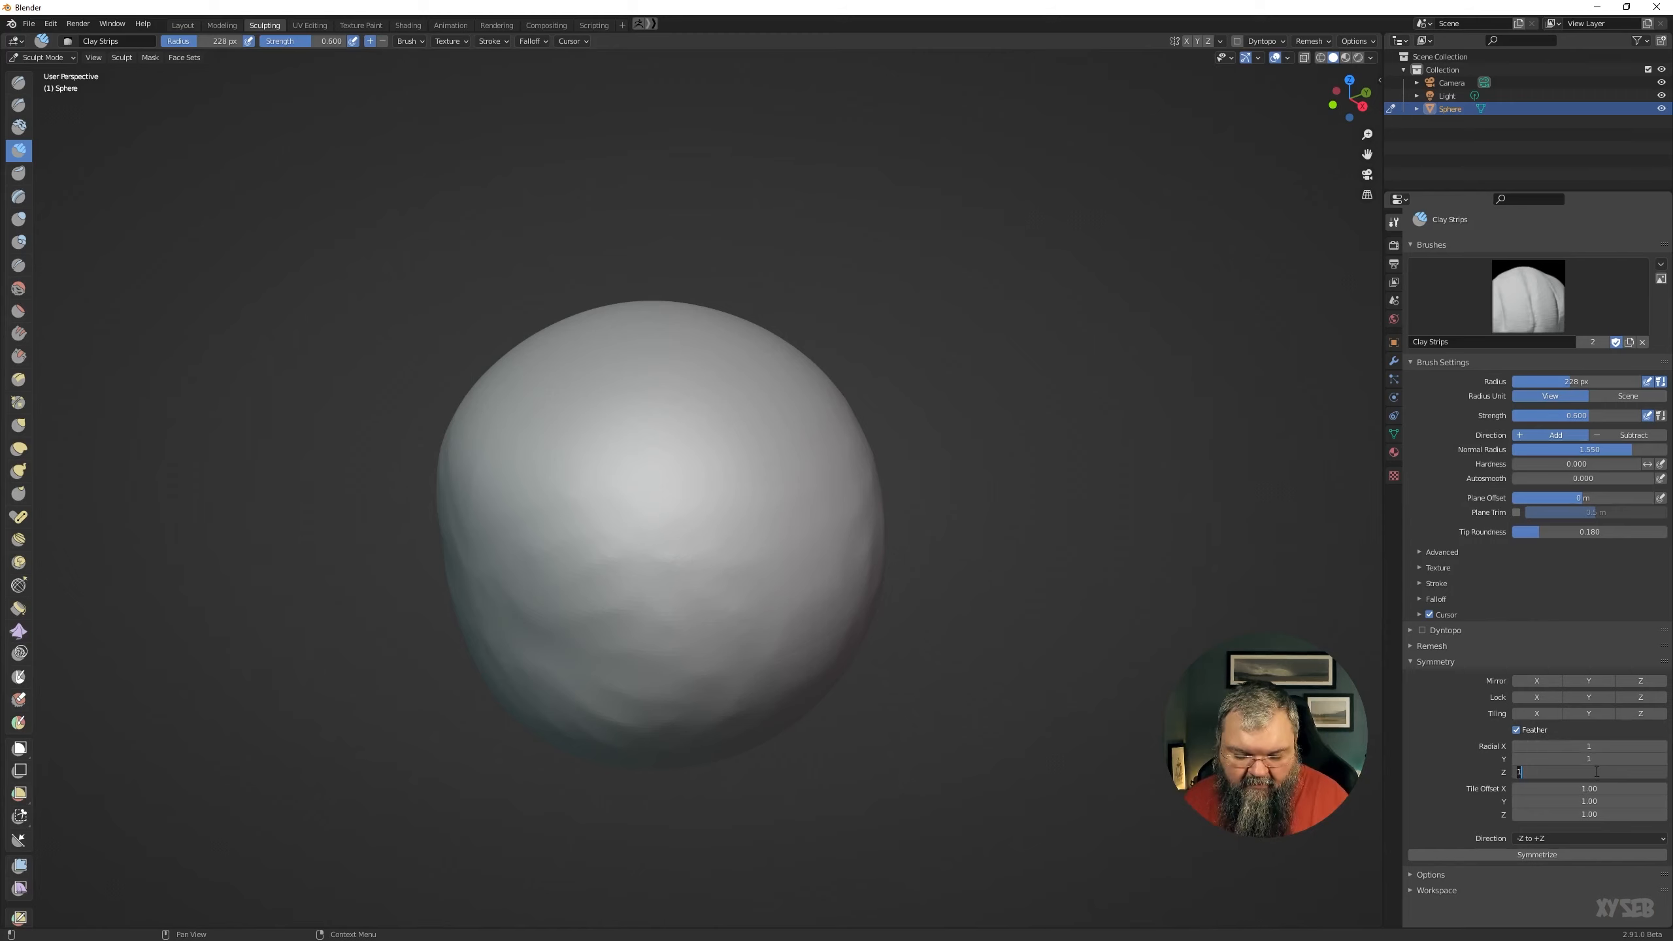
key("Return")
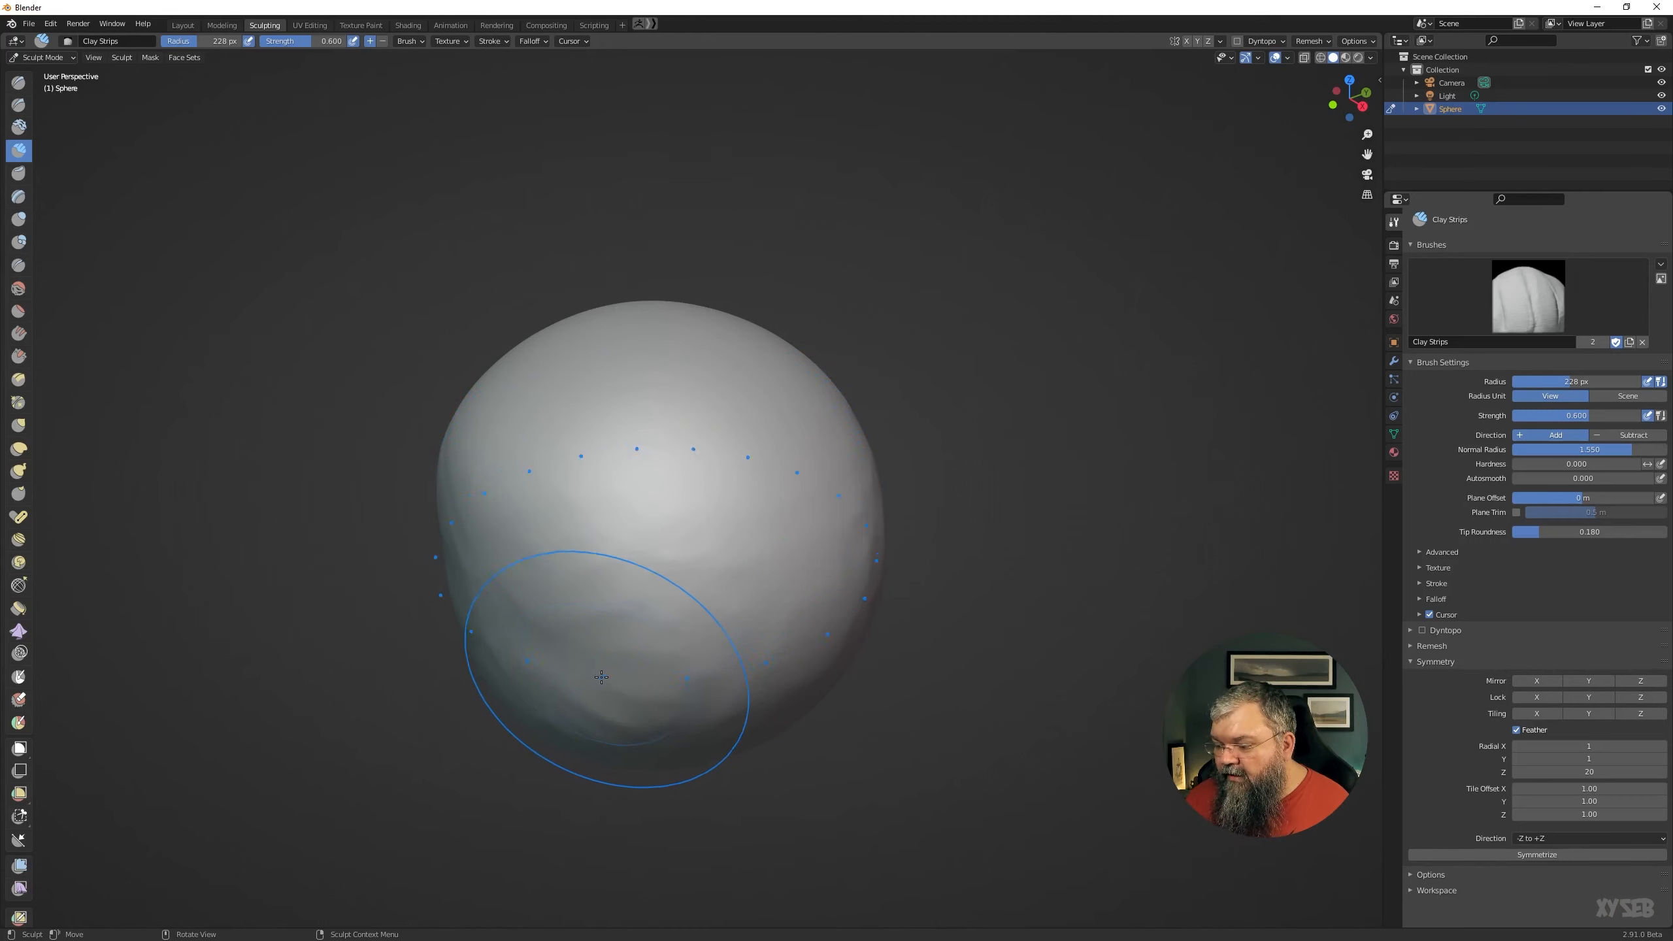
mouse_move(671, 505)
middle_mouse_down()
mouse_move(691, 586)
mouse_move(743, 598)
mouse_move(740, 620)
mouse_move(642, 471)
mouse_move(611, 564)
mouse_move(567, 595)
middle_mouse_up()
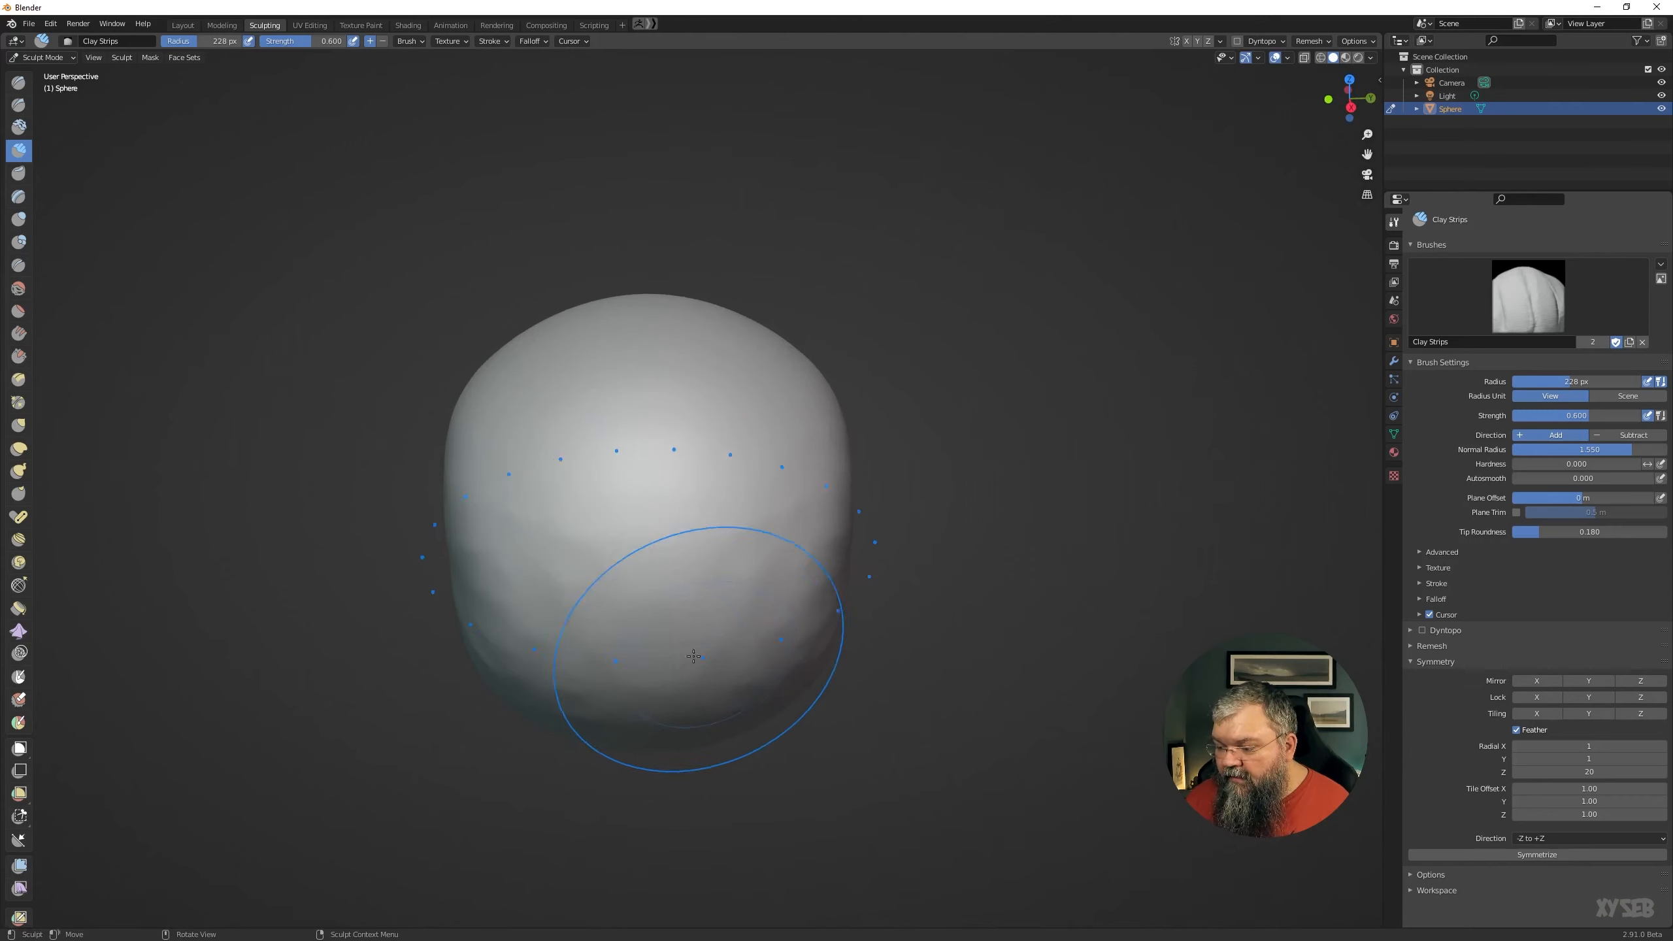
mouse_move(428, 555)
left_mouse_down()
mouse_move(541, 609)
mouse_move(709, 643)
mouse_move(557, 603)
mouse_move(461, 544)
left_mouse_up()
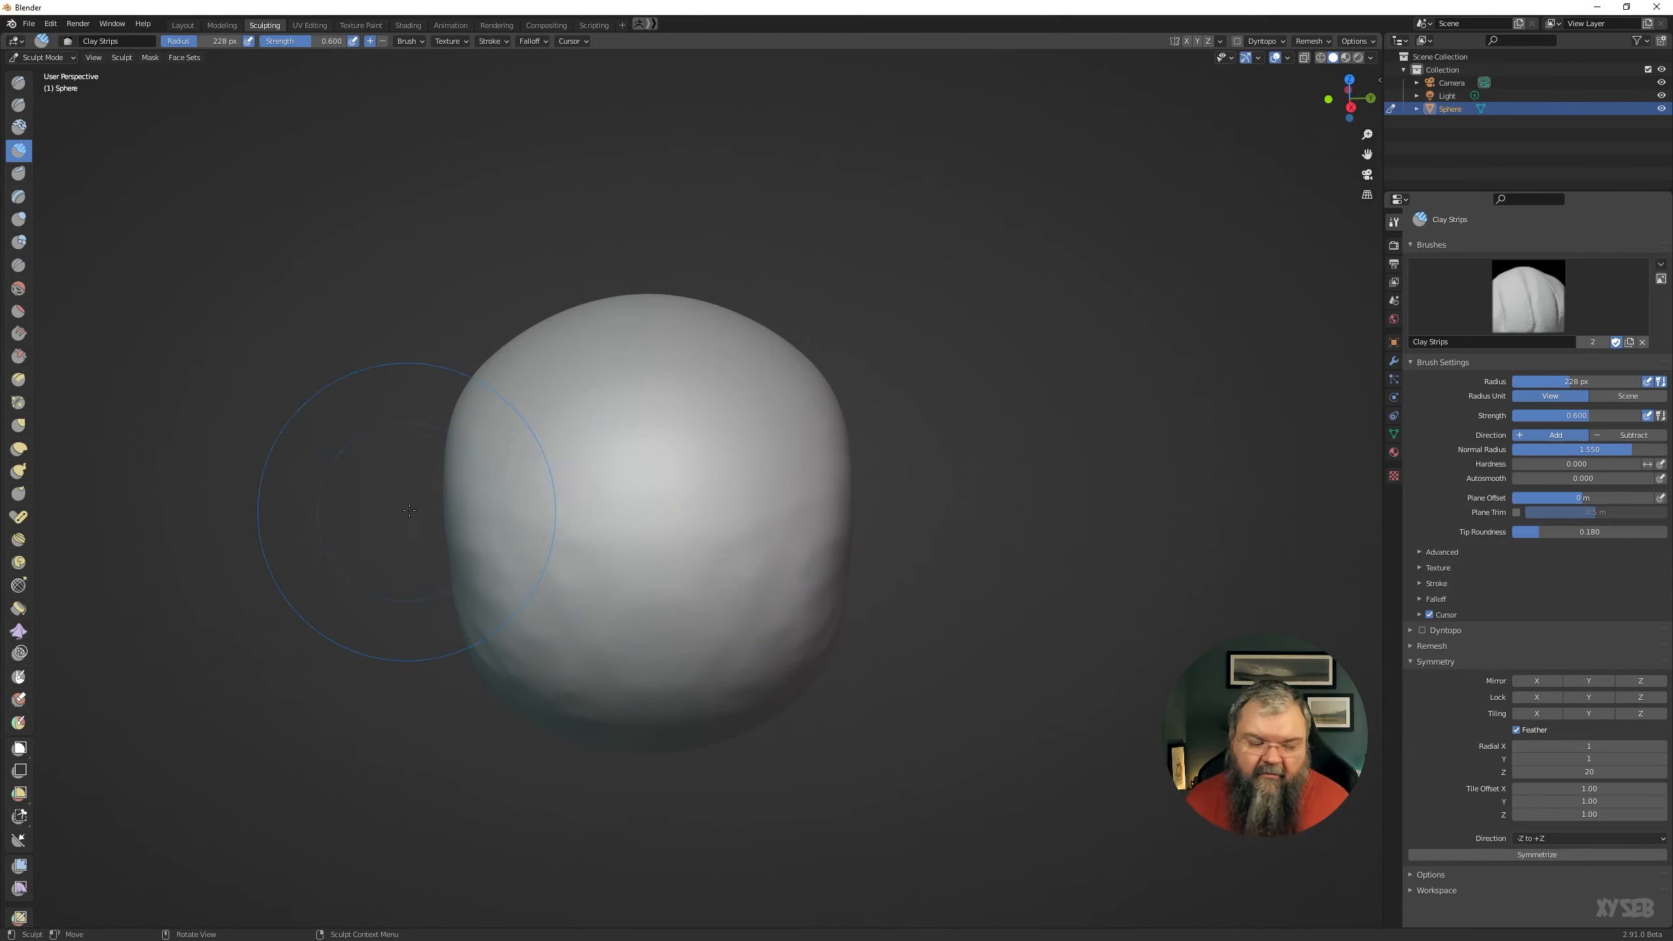
Switch to the Layout workspace and replace the sphere with a new cylinder mesh.
left_click(182, 25)
key("Delete")
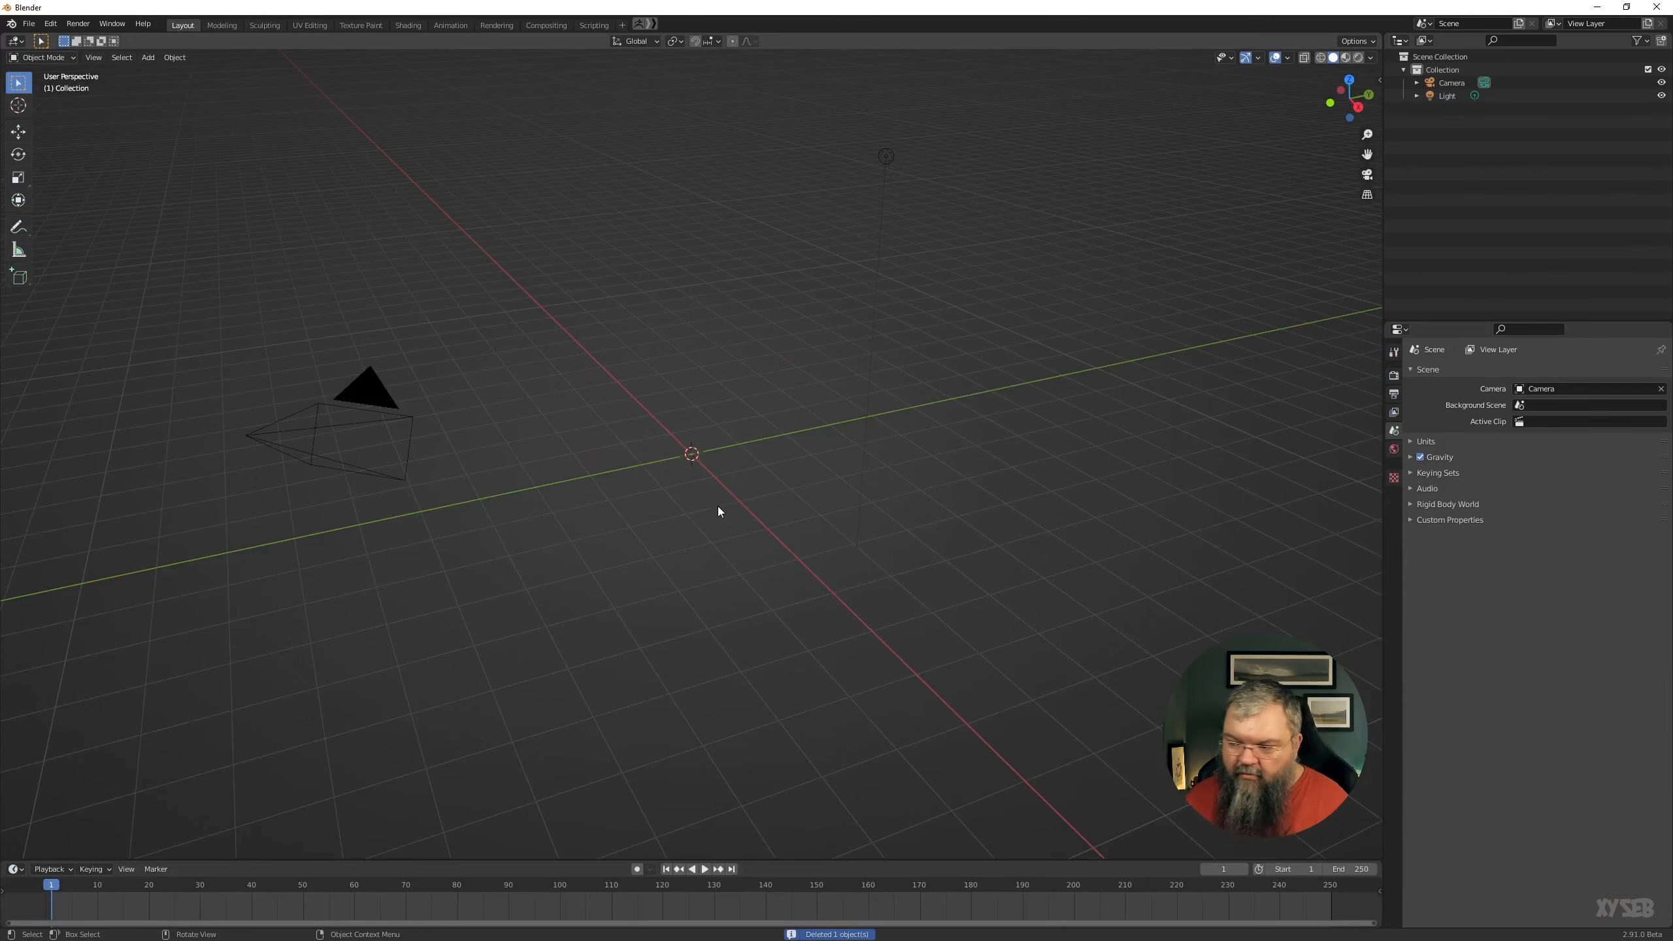
key("shift+a")
mouse_move(704, 507)
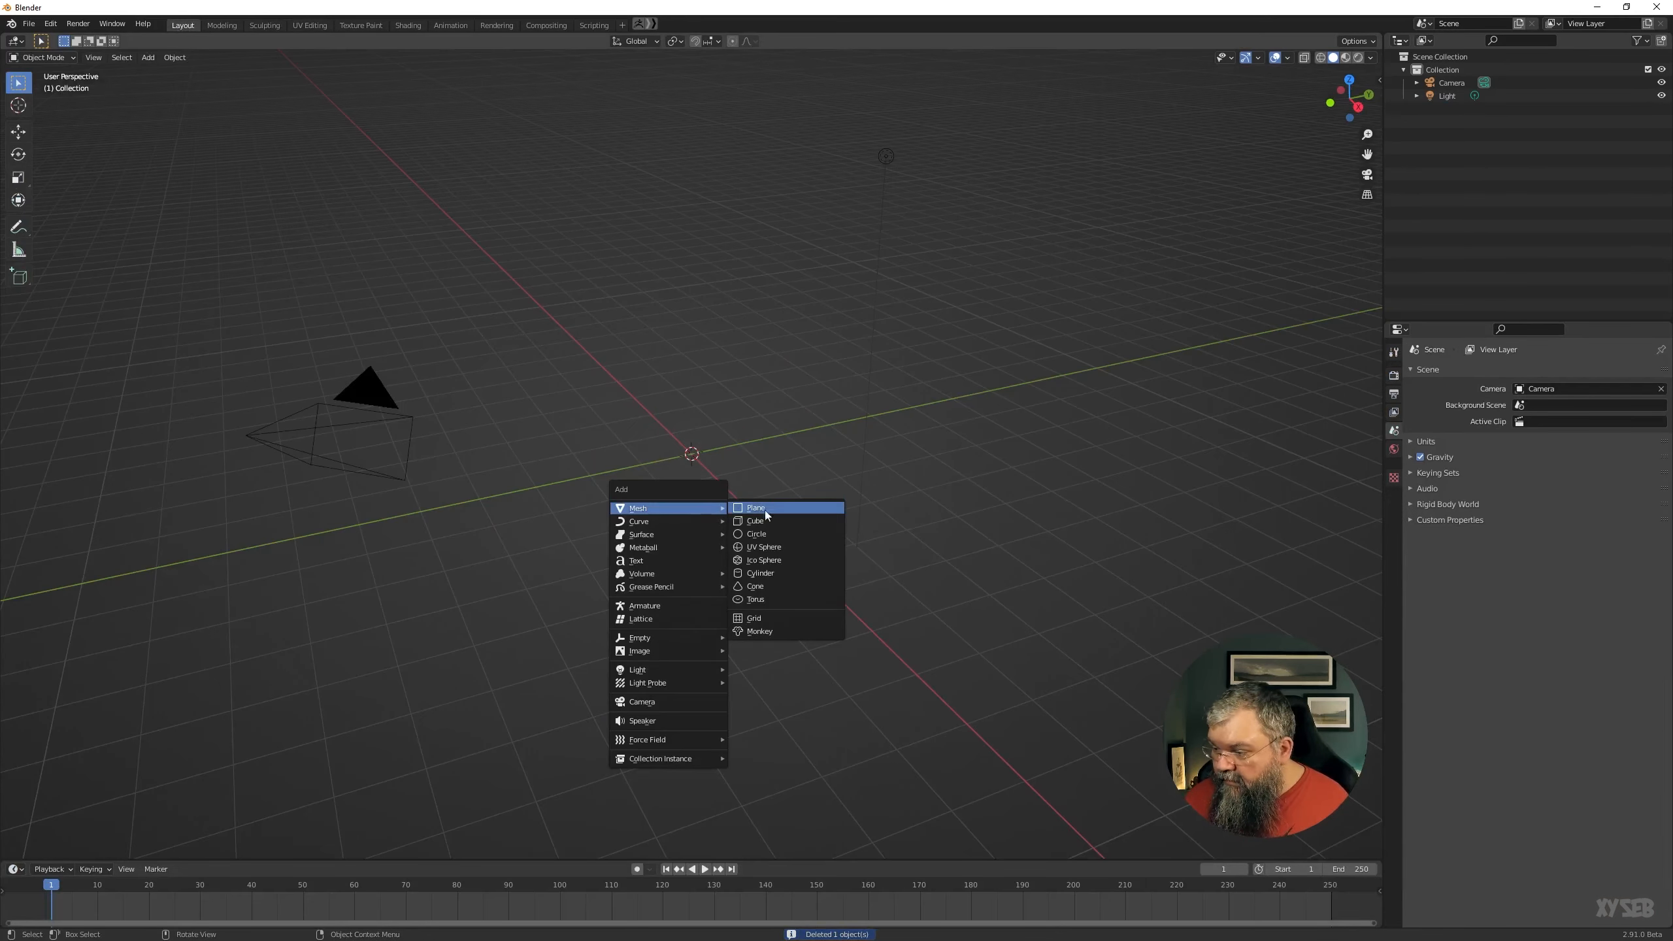
left_click(764, 573)
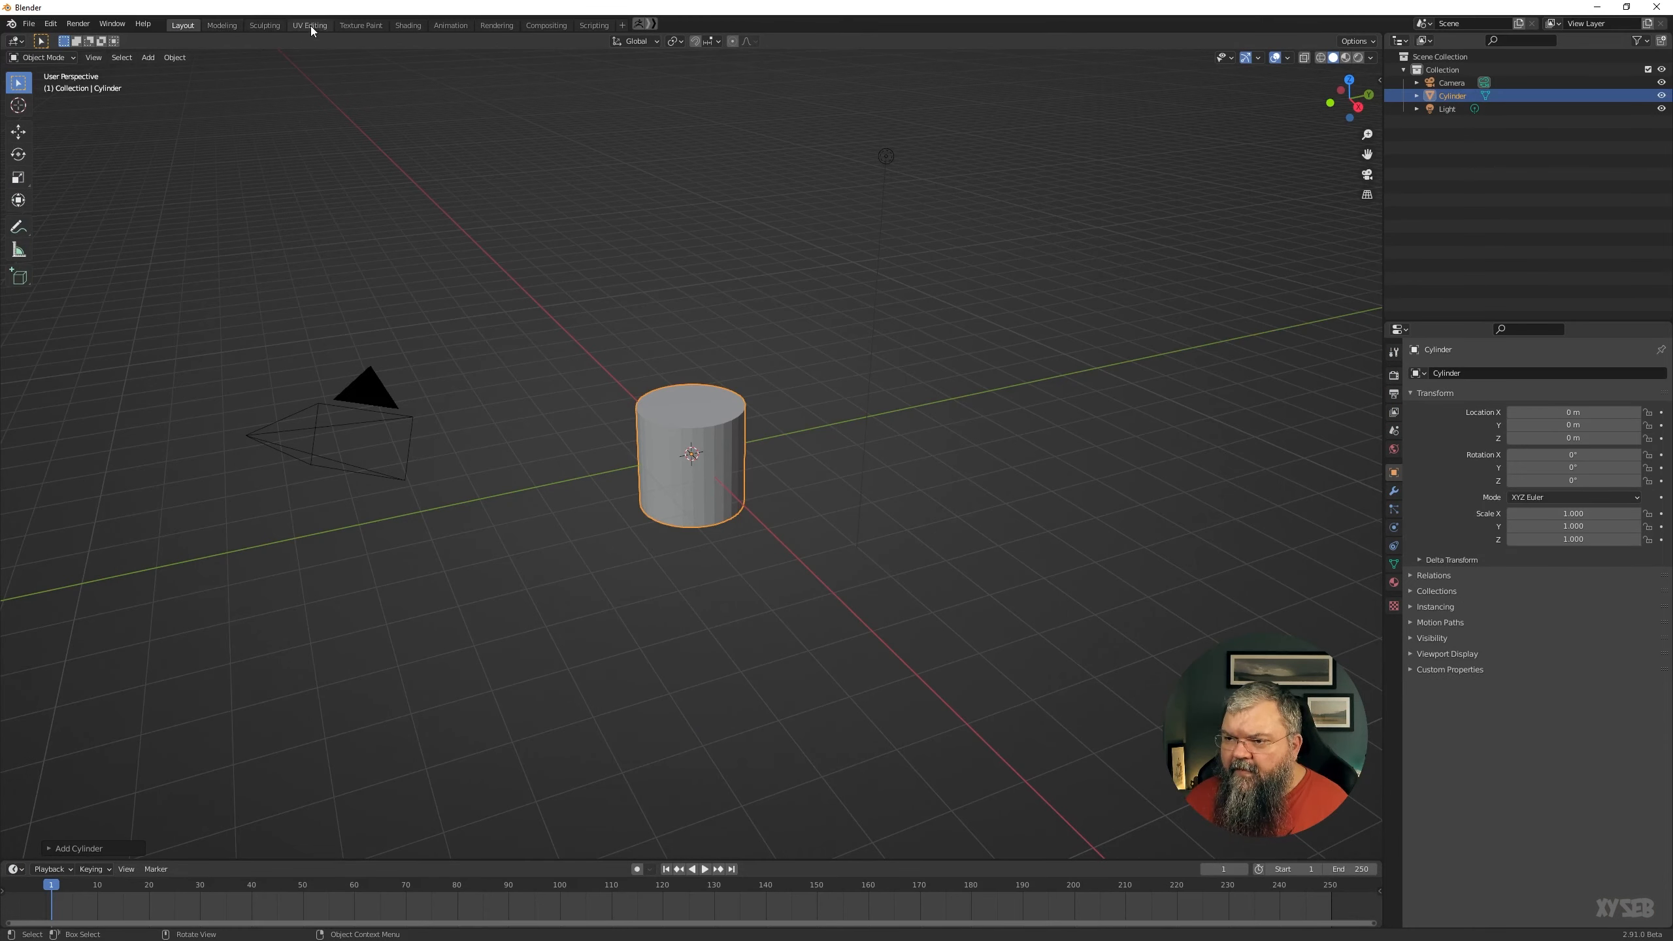
Open the cylinder in the Sculpting workspace and voxel remesh it with a finer voxel size.
left_click(264, 26)
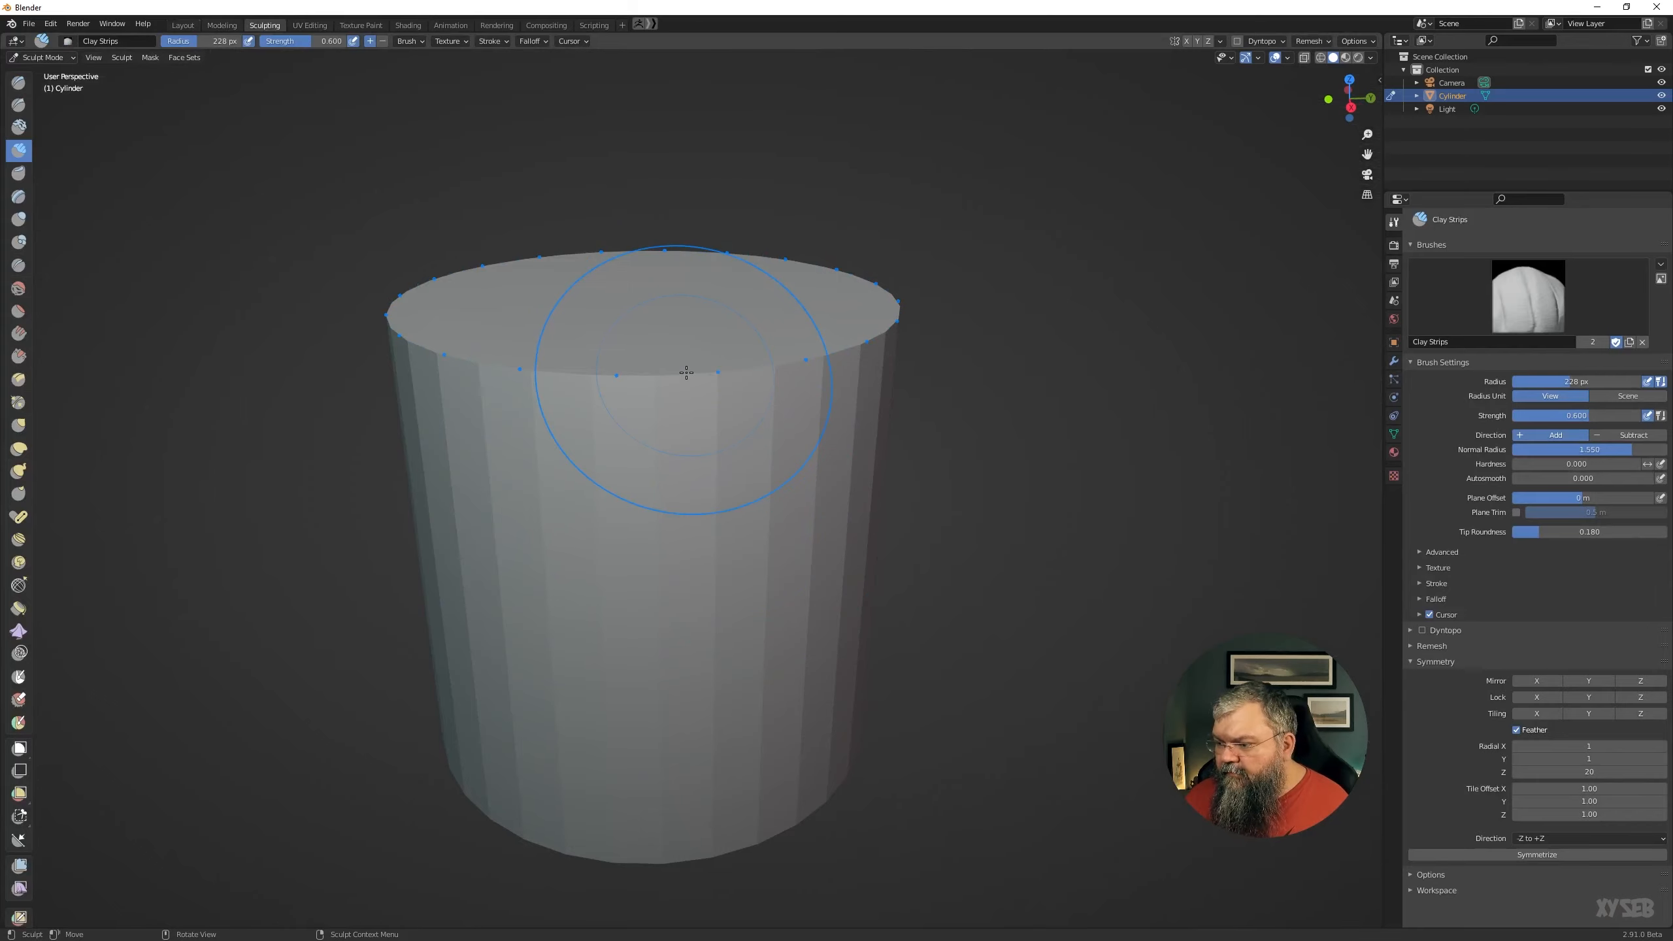
key("r")
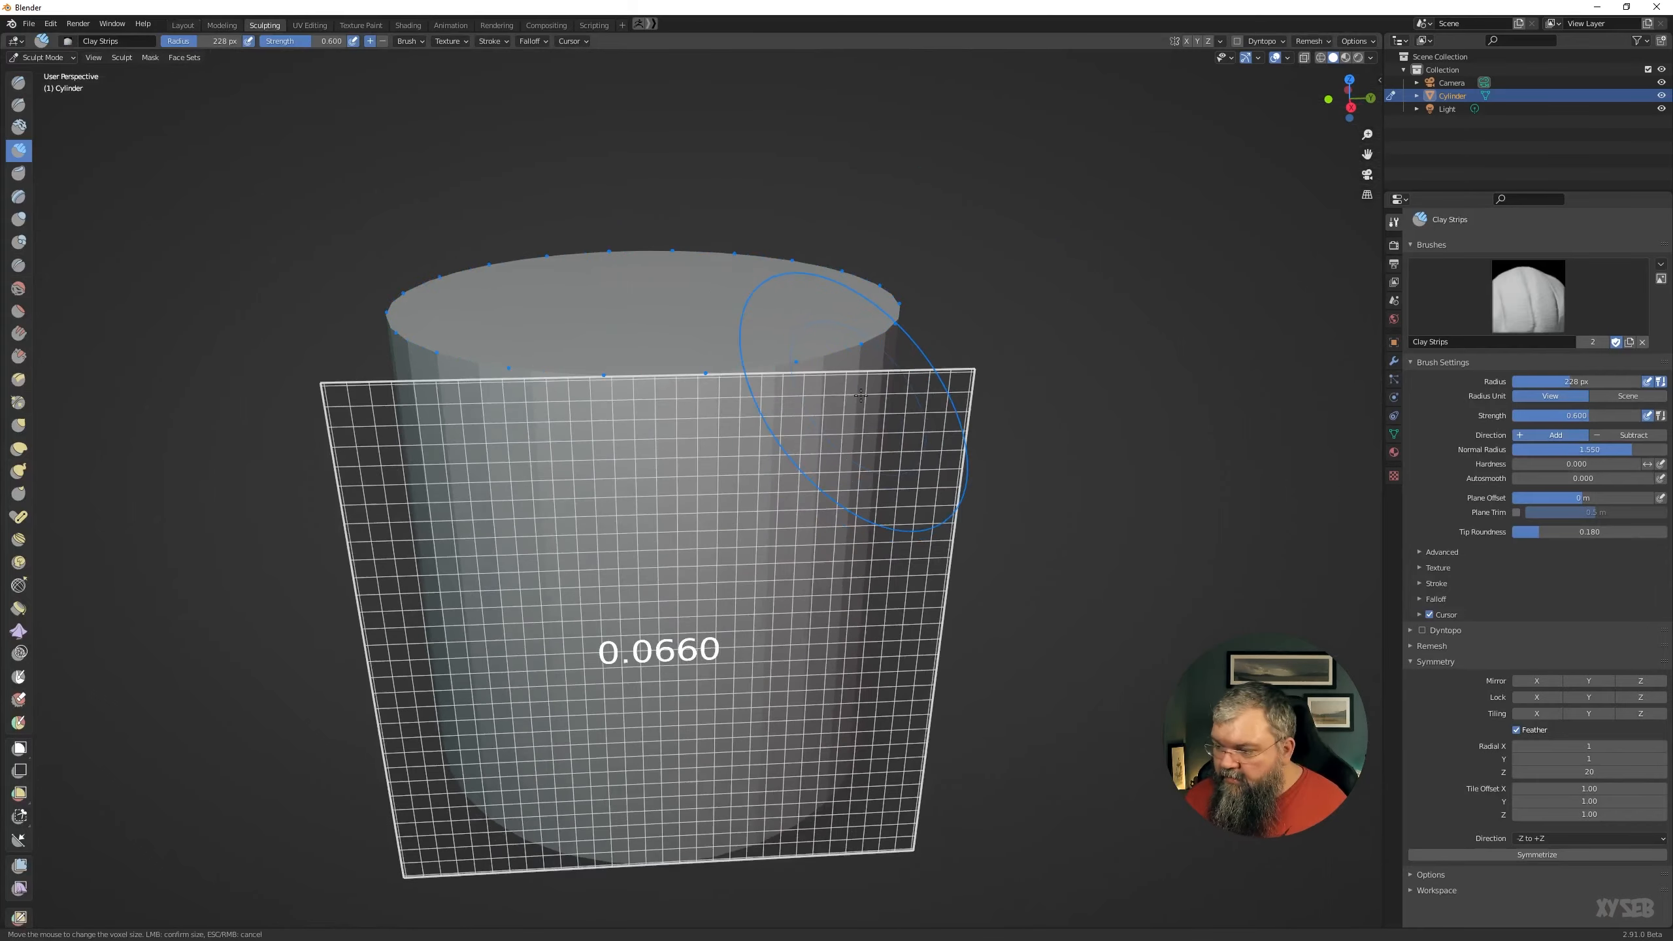
left_click(922, 399)
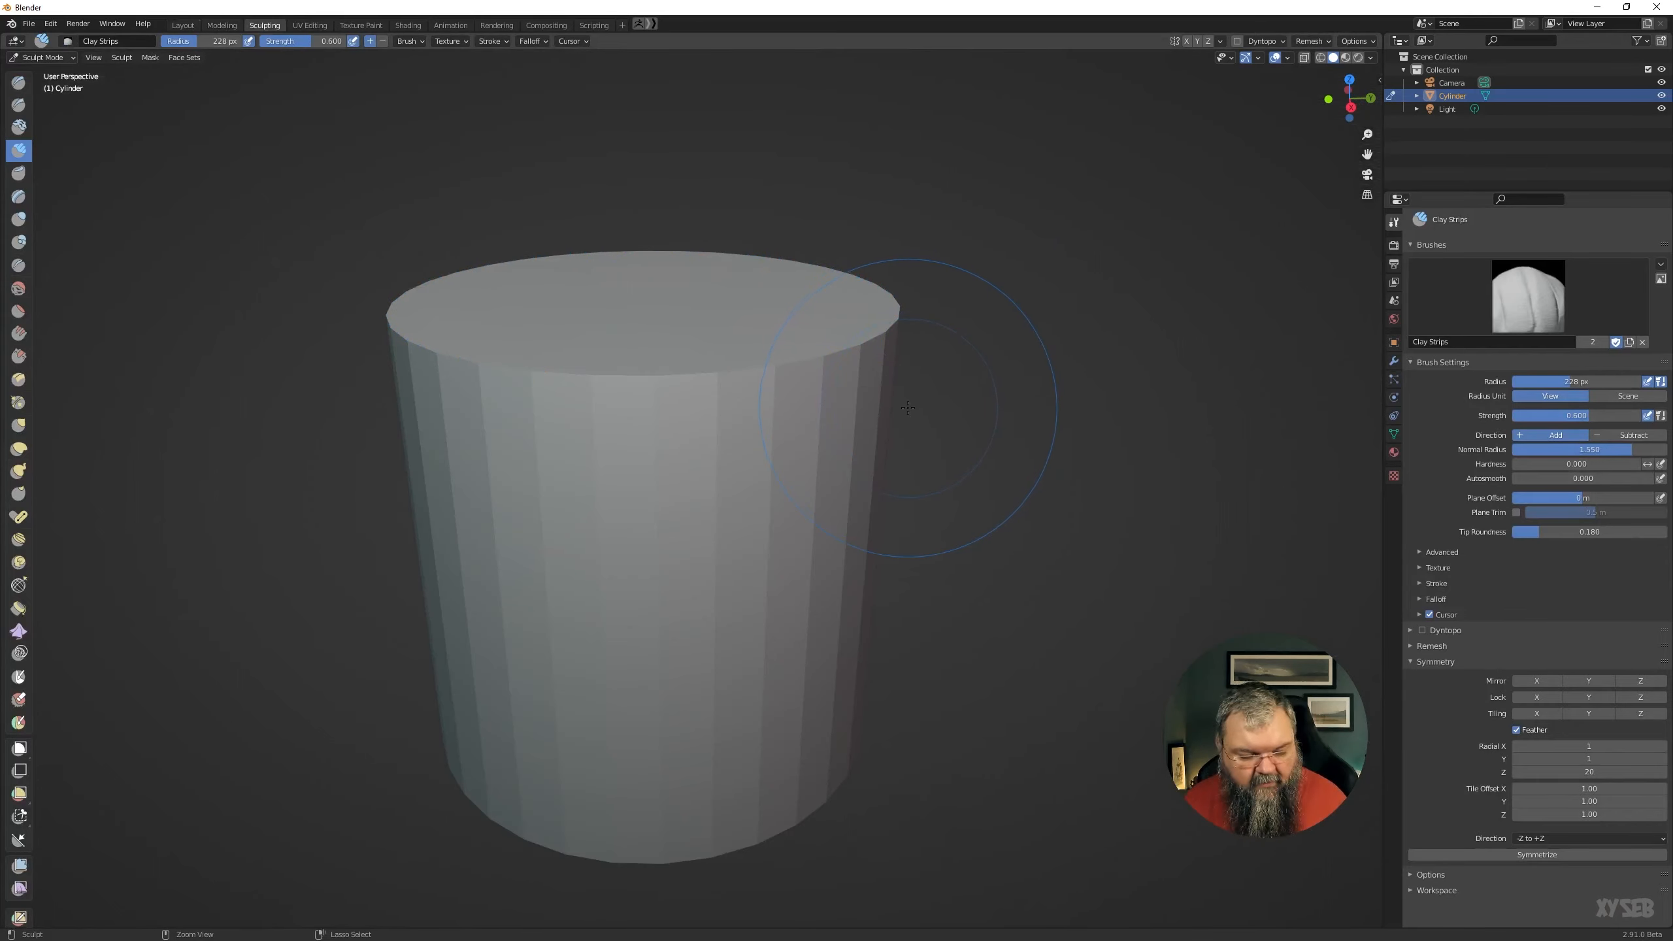
key("ctrl+r")
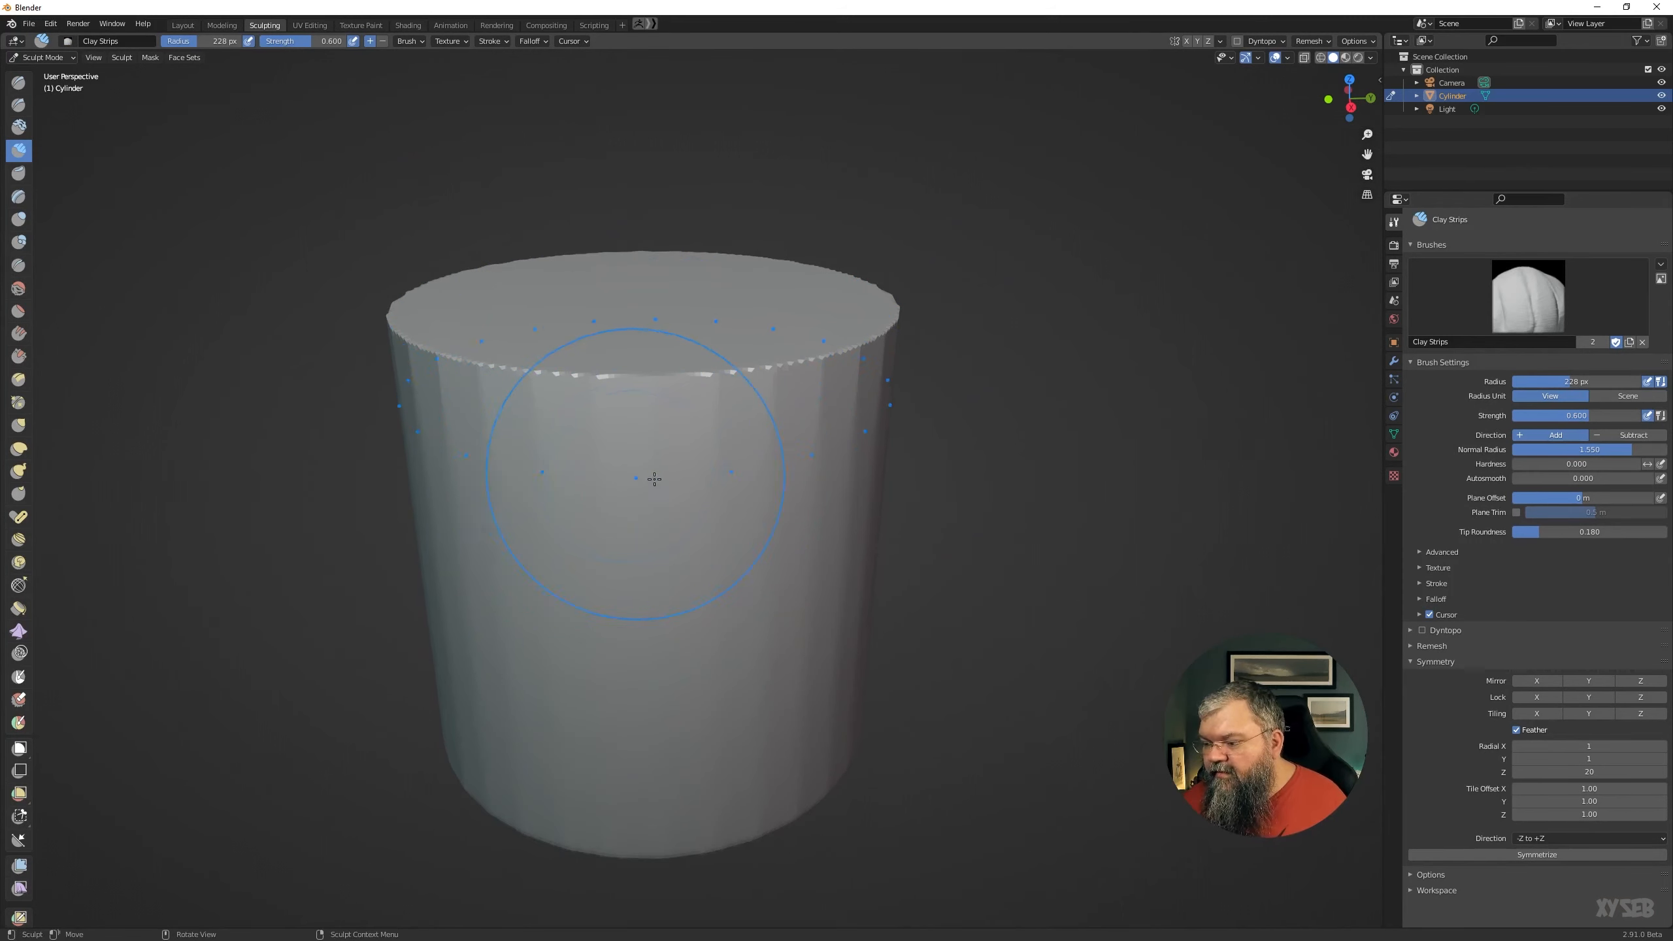
Choose the Draw Sharp brush and reduce its radius to 133 px.
left_click(19, 104)
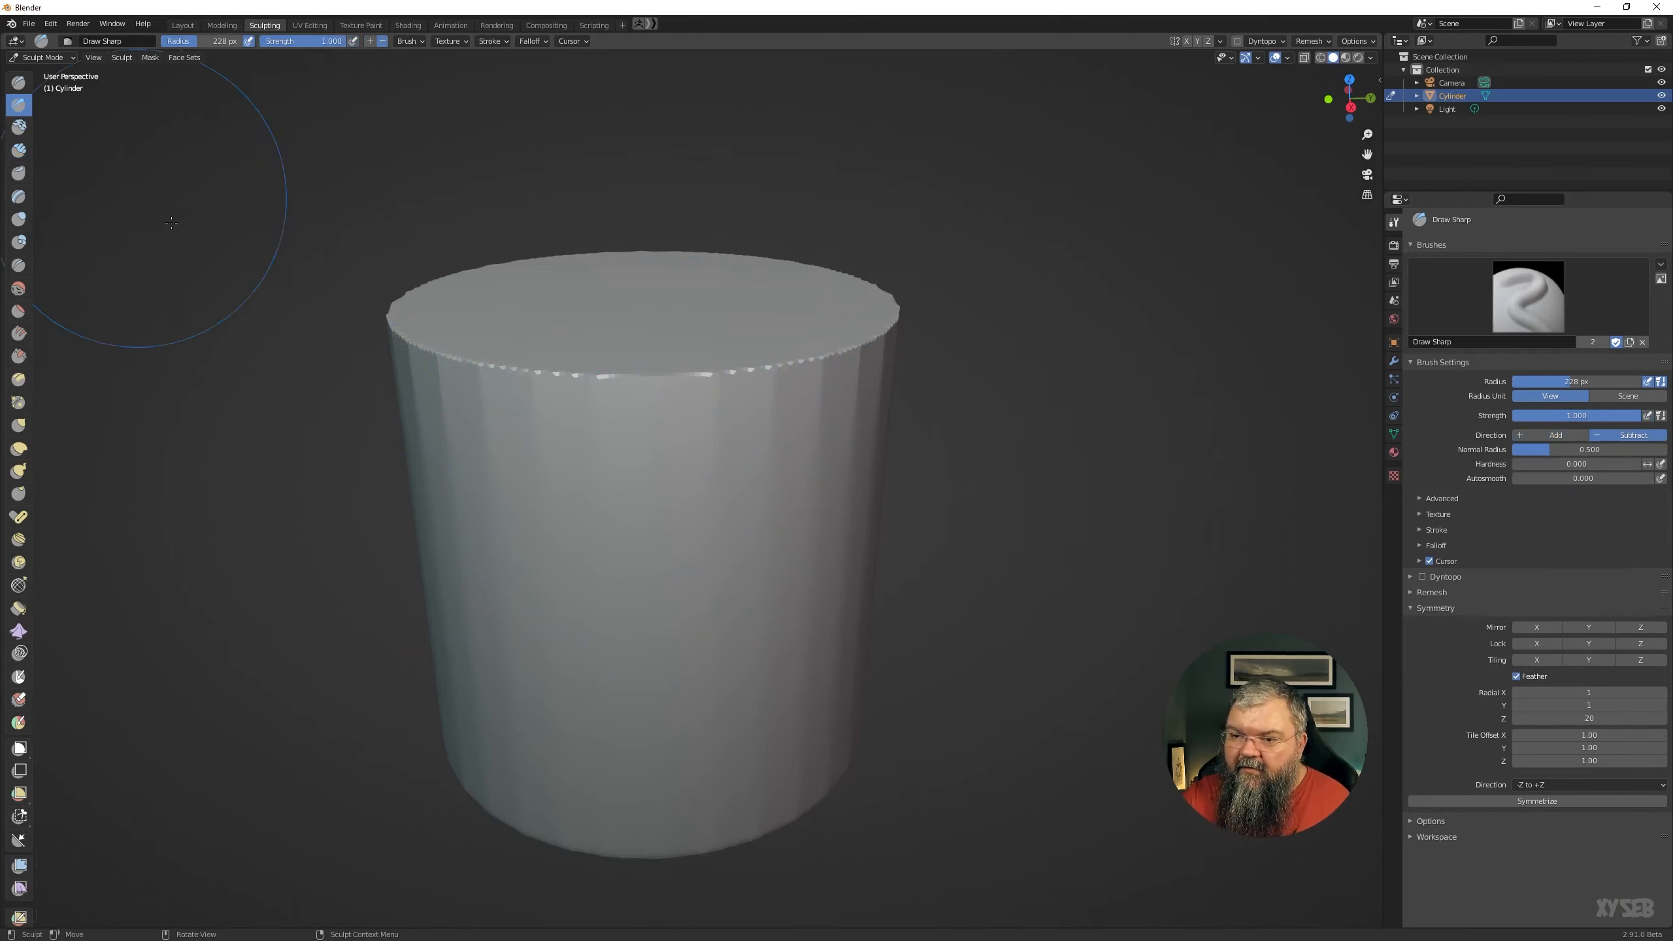
key("bracketleft")
key("bracketleft")
key("bracketleft")
key("bracketleft")
key("bracketleft")
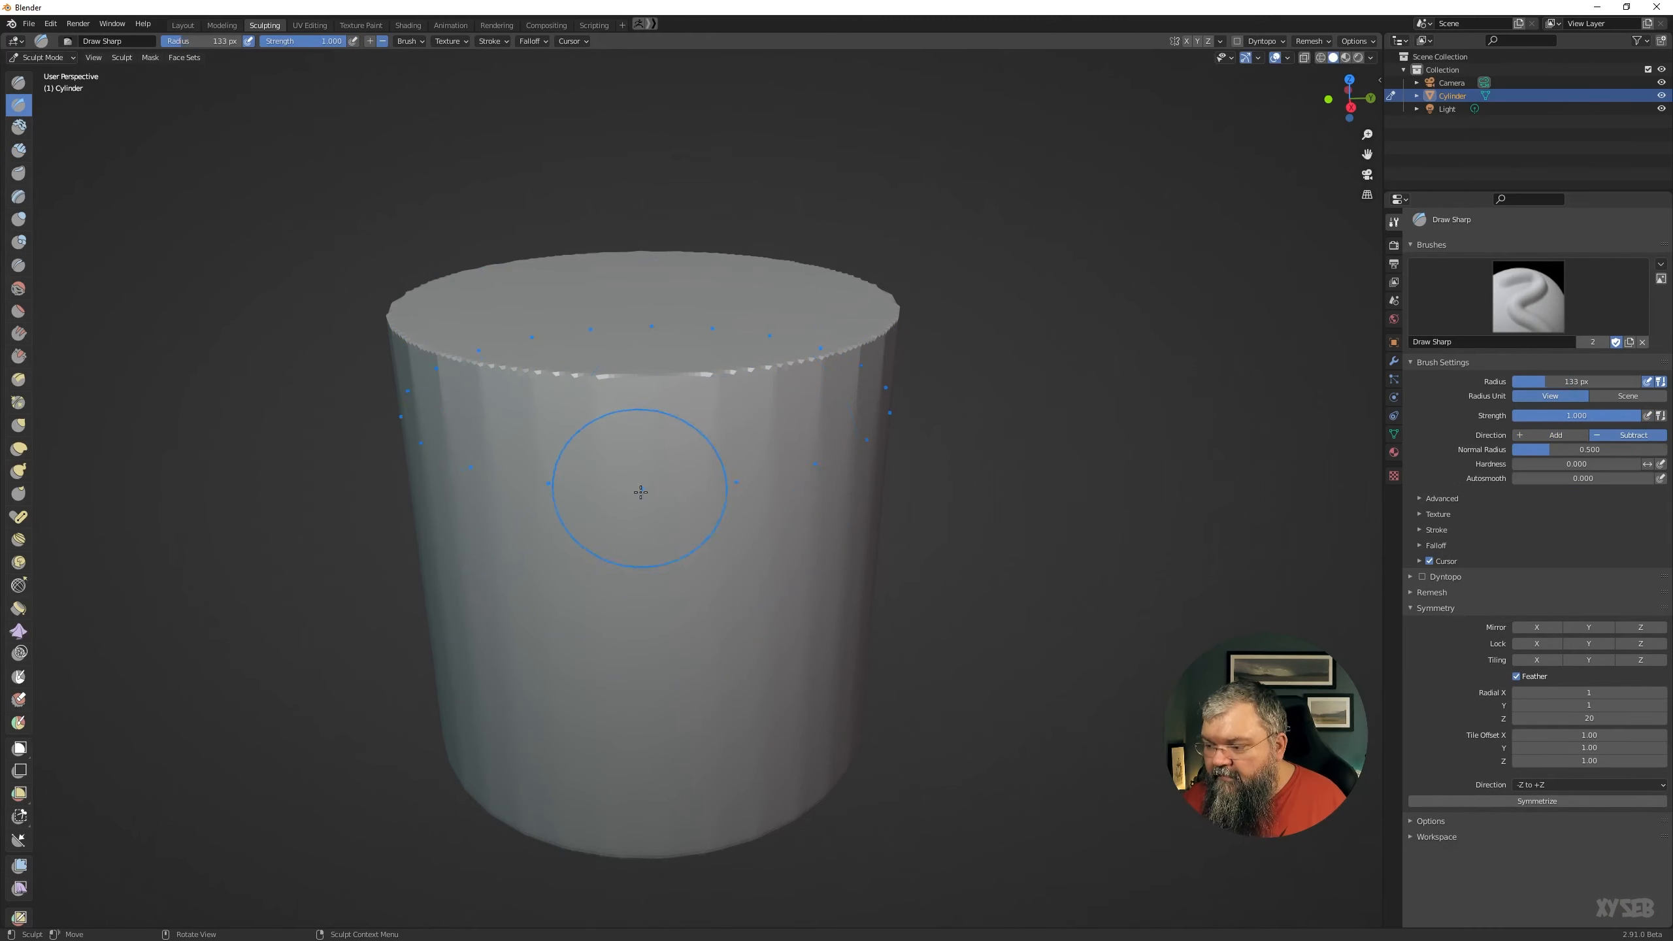
Carve curved grooves around the cylinder with 20-fold Z radial symmetry and undo the carving.
mouse_move(762, 468)
left_mouse_down()
mouse_move(580, 469)
mouse_move(725, 474)
mouse_move(648, 472)
mouse_move(632, 534)
mouse_move(659, 620)
mouse_move(753, 725)
mouse_move(790, 665)
mouse_move(777, 521)
mouse_move(751, 484)
left_mouse_up()
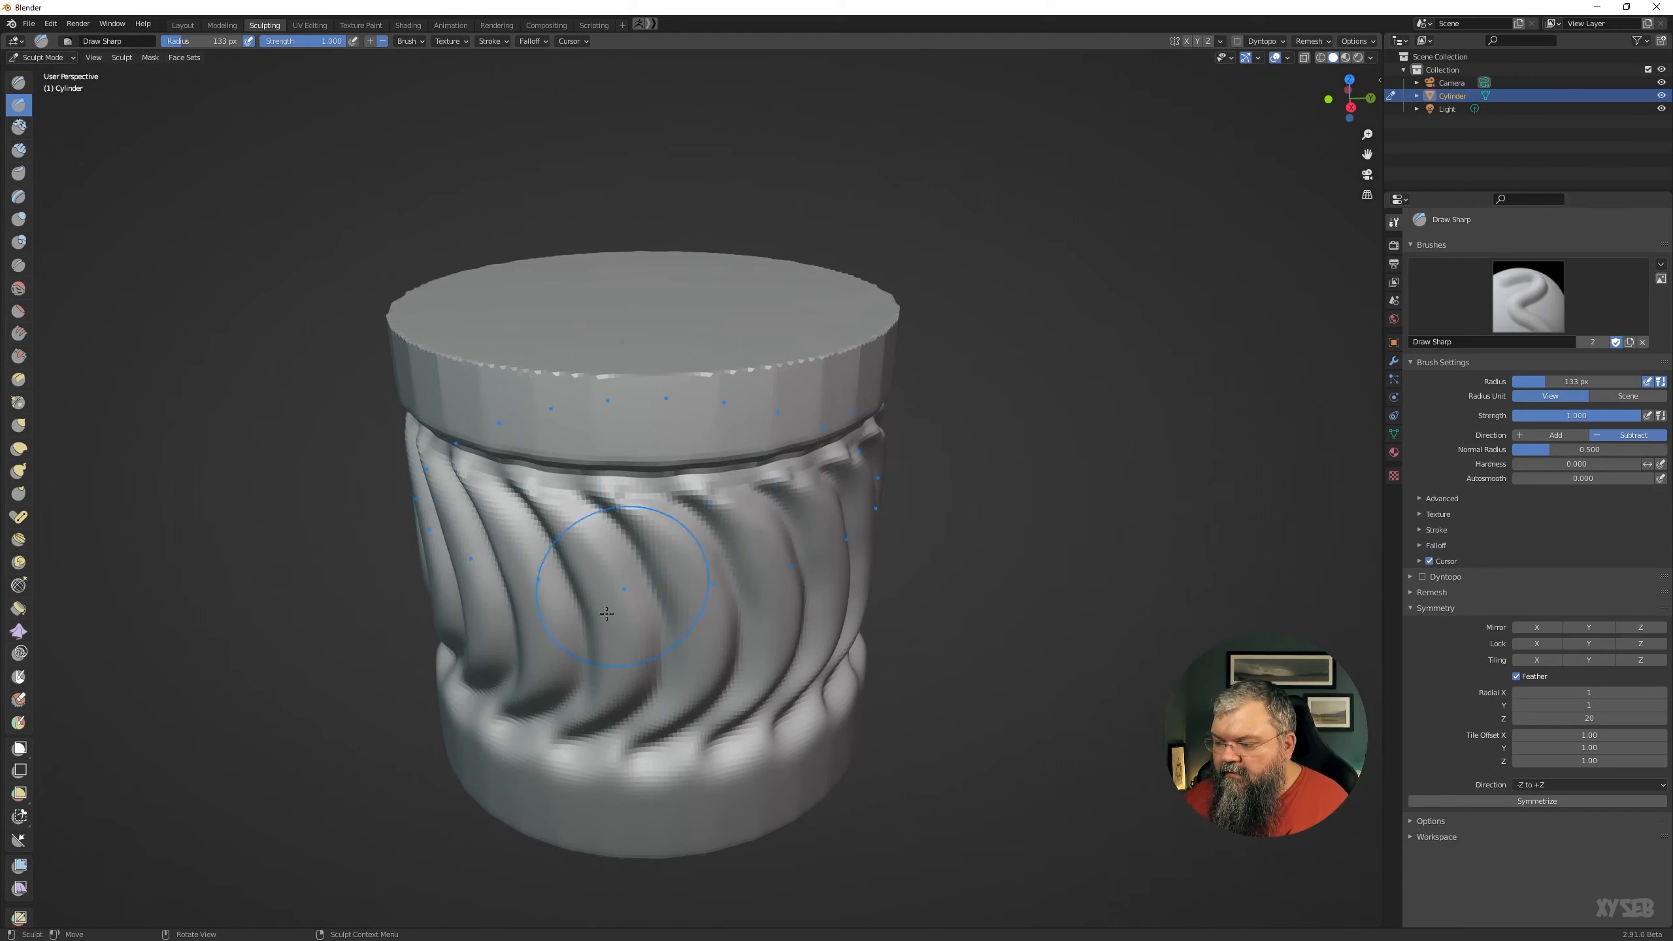
middle_click_drag(502, 725, 494, 659)
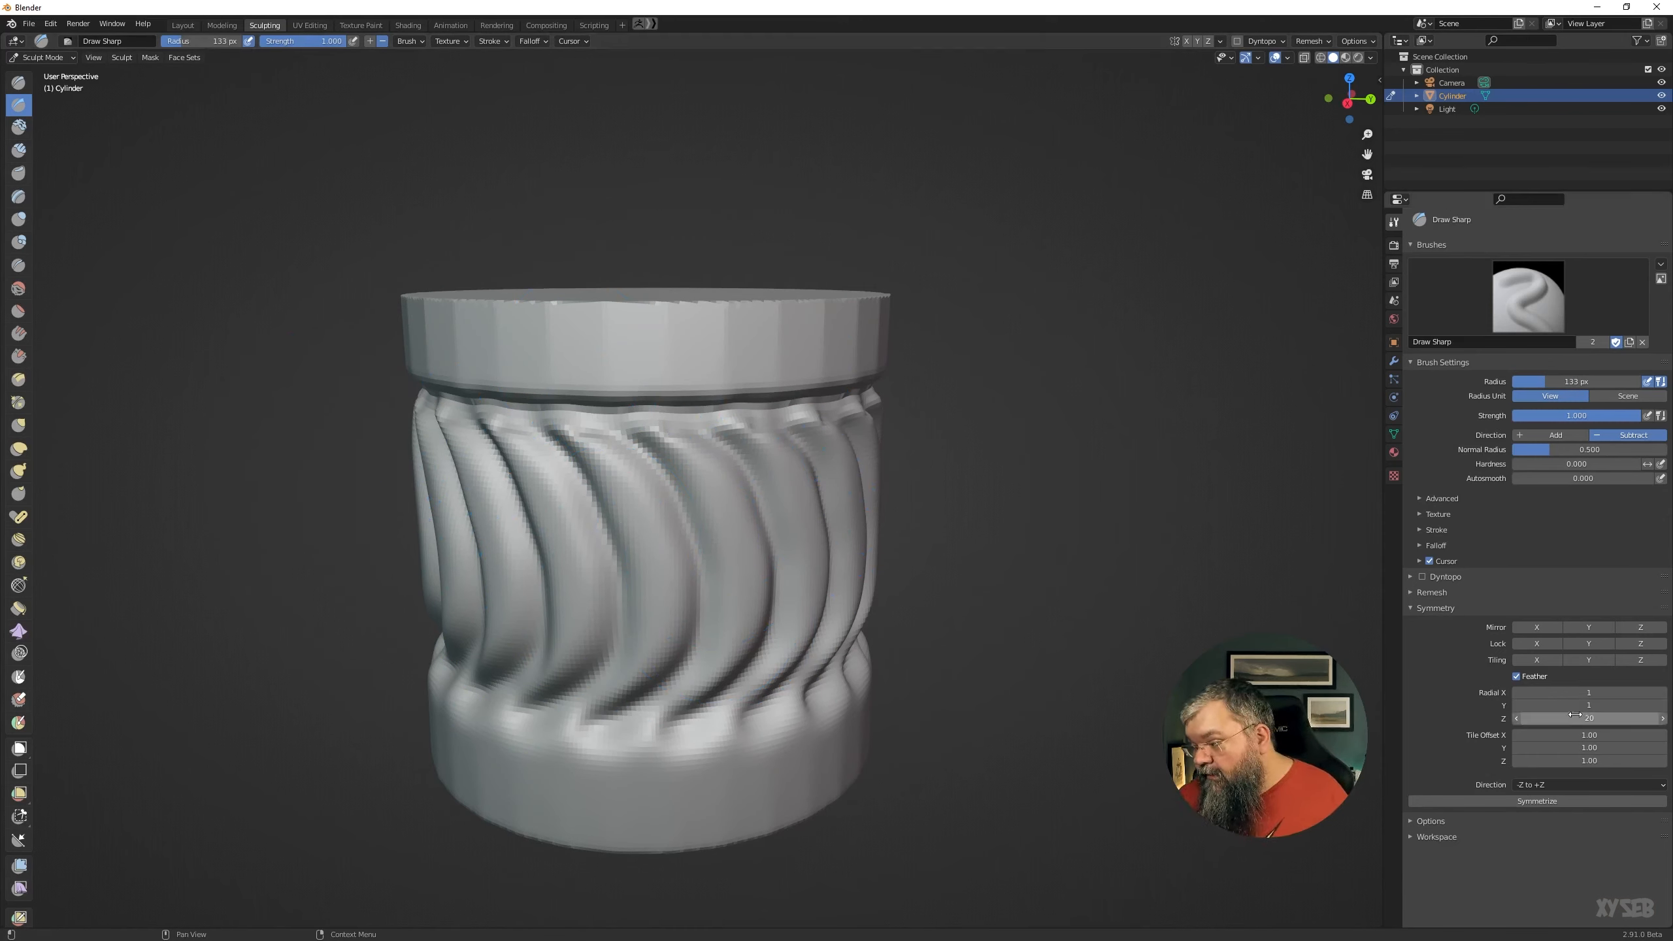
key("ctrl+z")
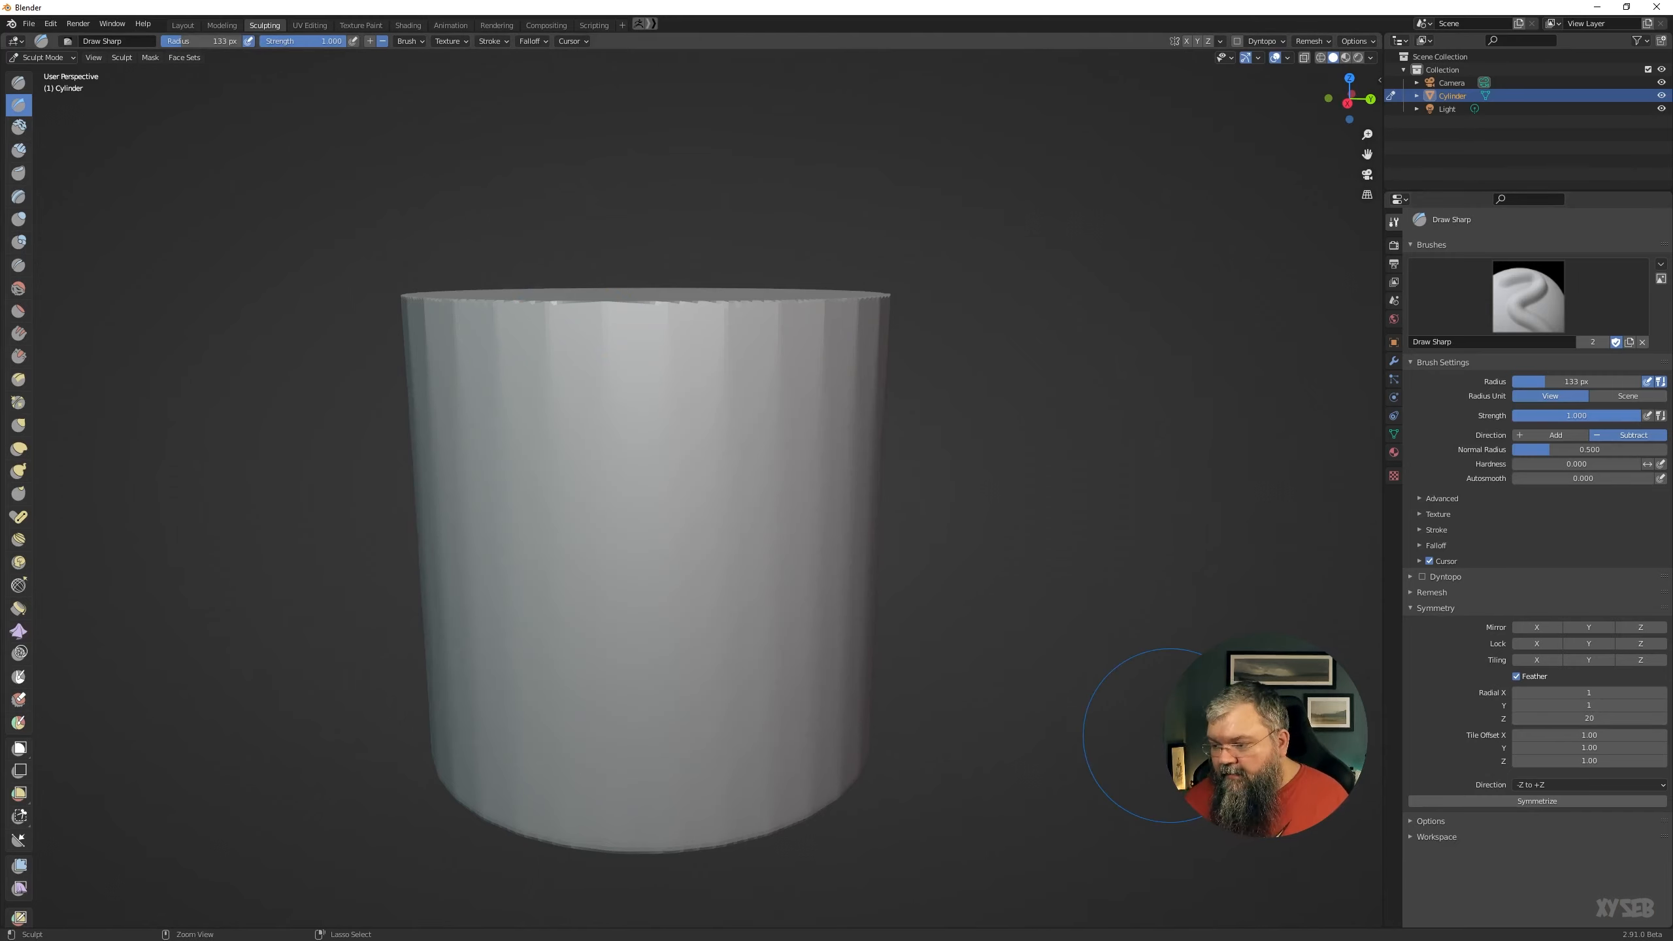
Set the radial symmetry count for Z to 4 and carve long diagonal grooves down the cylinder's side.
left_click(1589, 718)
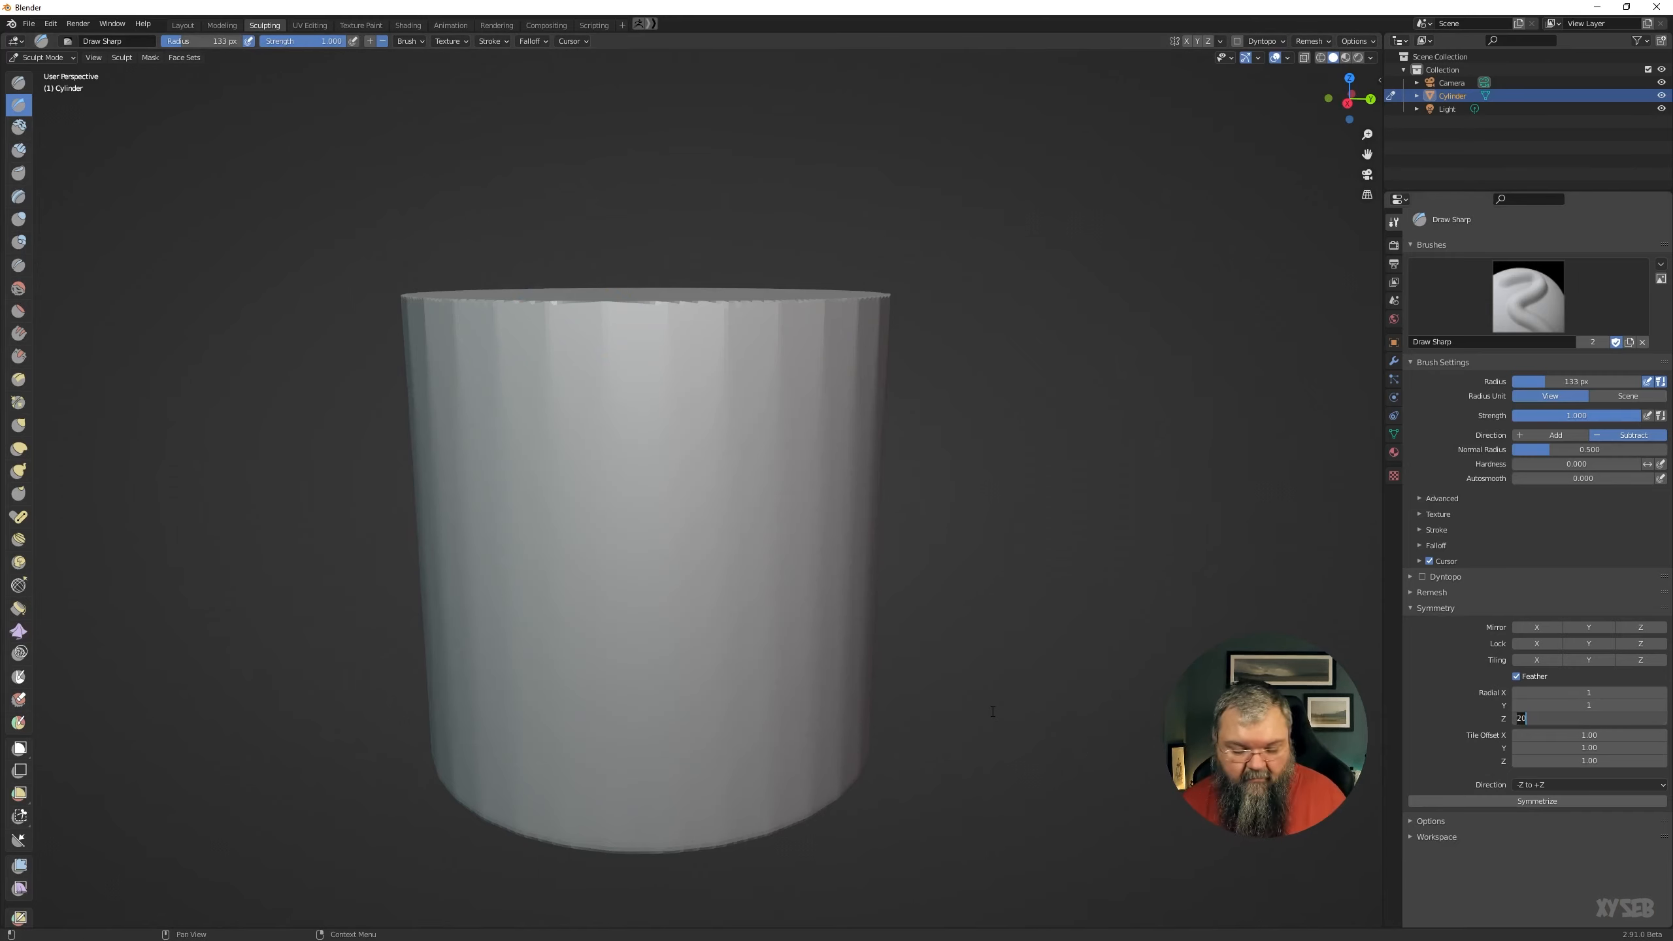
type("4")
key("Return")
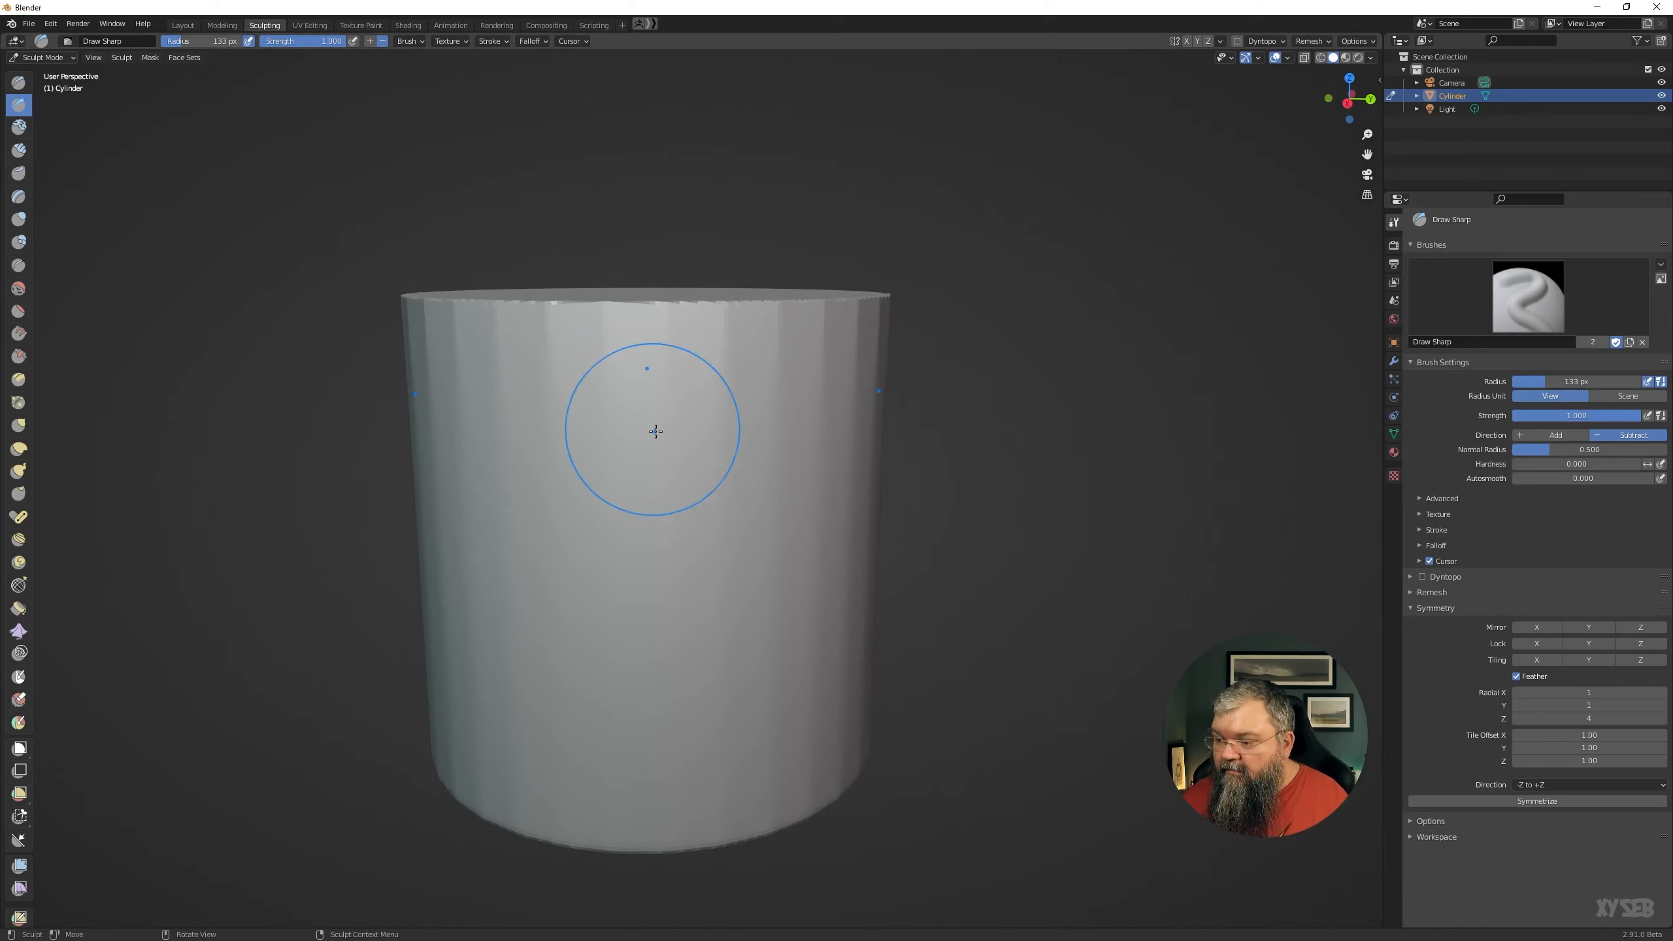
mouse_move(803, 377)
left_mouse_down()
mouse_move(586, 560)
mouse_move(449, 709)
left_mouse_up()
mouse_move(462, 706)
middle_mouse_down()
mouse_move(765, 658)
mouse_move(652, 660)
middle_mouse_up()
mouse_move(652, 660)
left_mouse_down()
mouse_move(592, 652)
mouse_move(851, 299)
mouse_move(759, 371)
mouse_move(461, 709)
left_mouse_up()
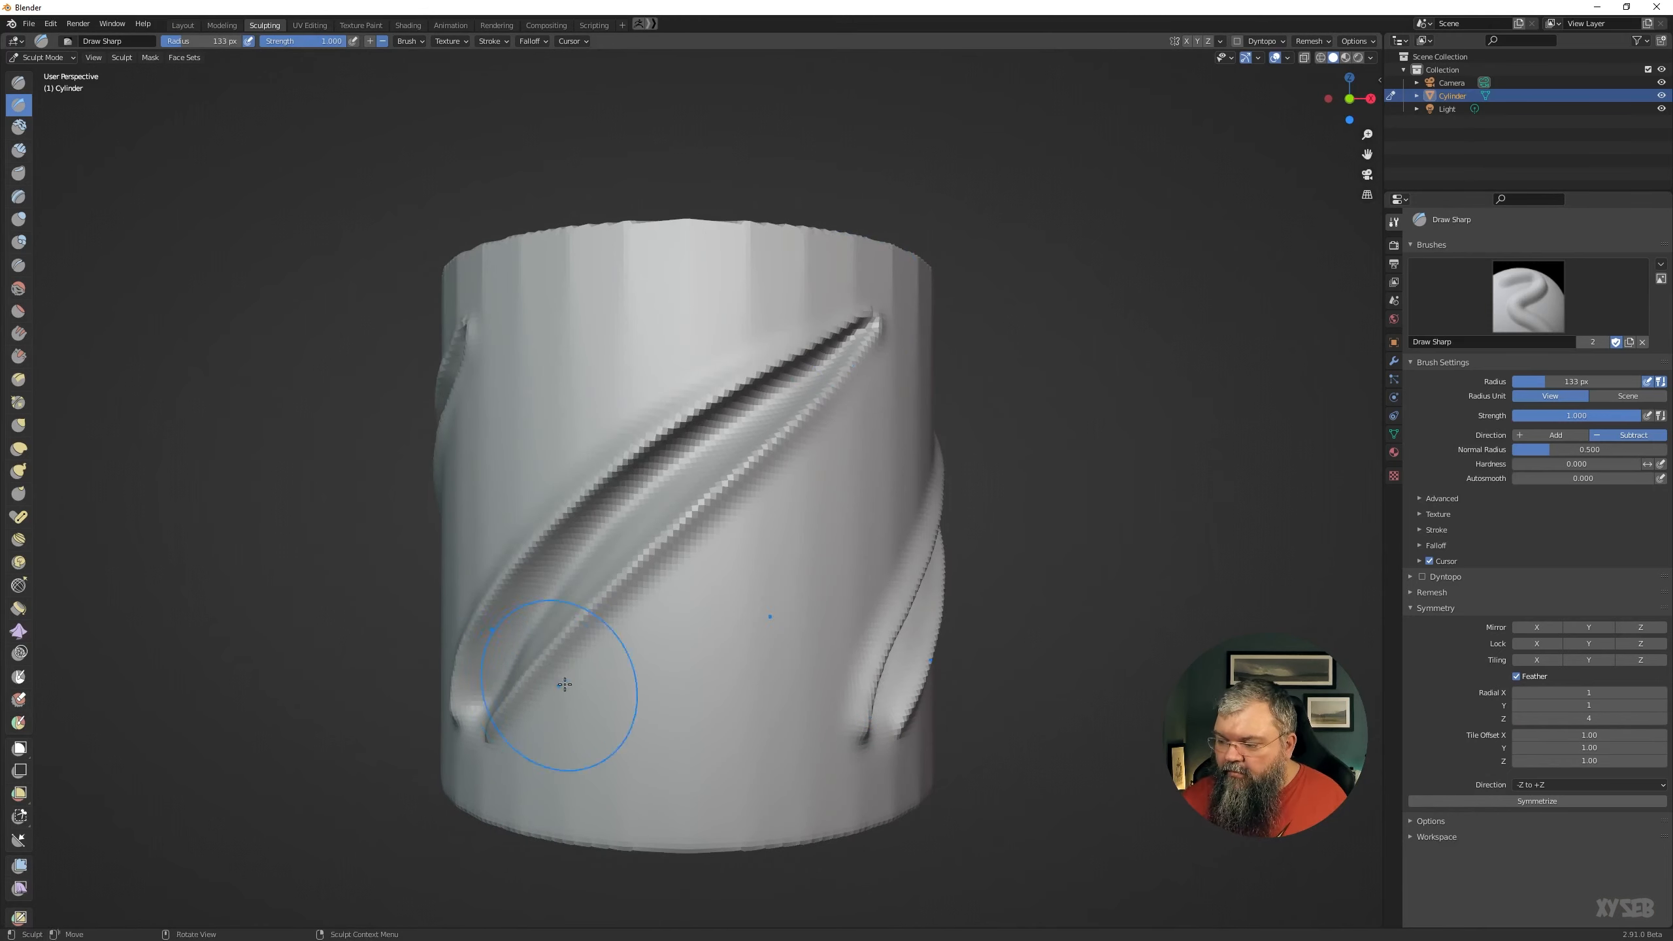
Carve additional Draw Sharp strokes along the inside of the diagonal groove on the cylinder's side.
middle_click_drag(553, 691, 524, 694)
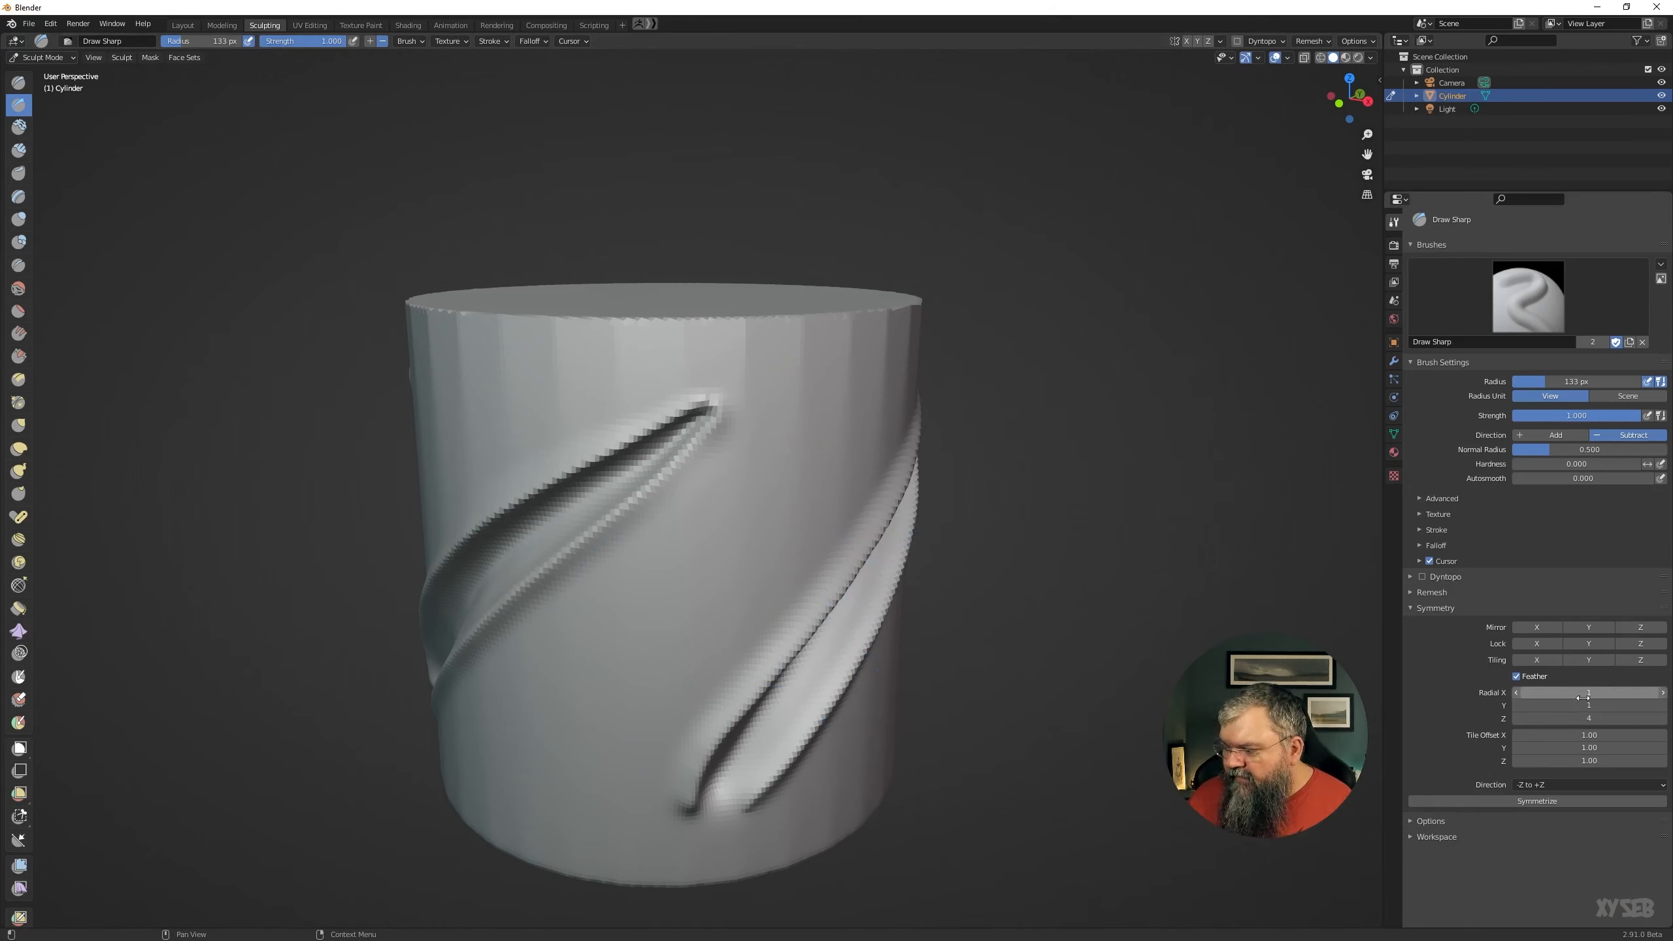
middle_click_drag(576, 596, 758, 609)
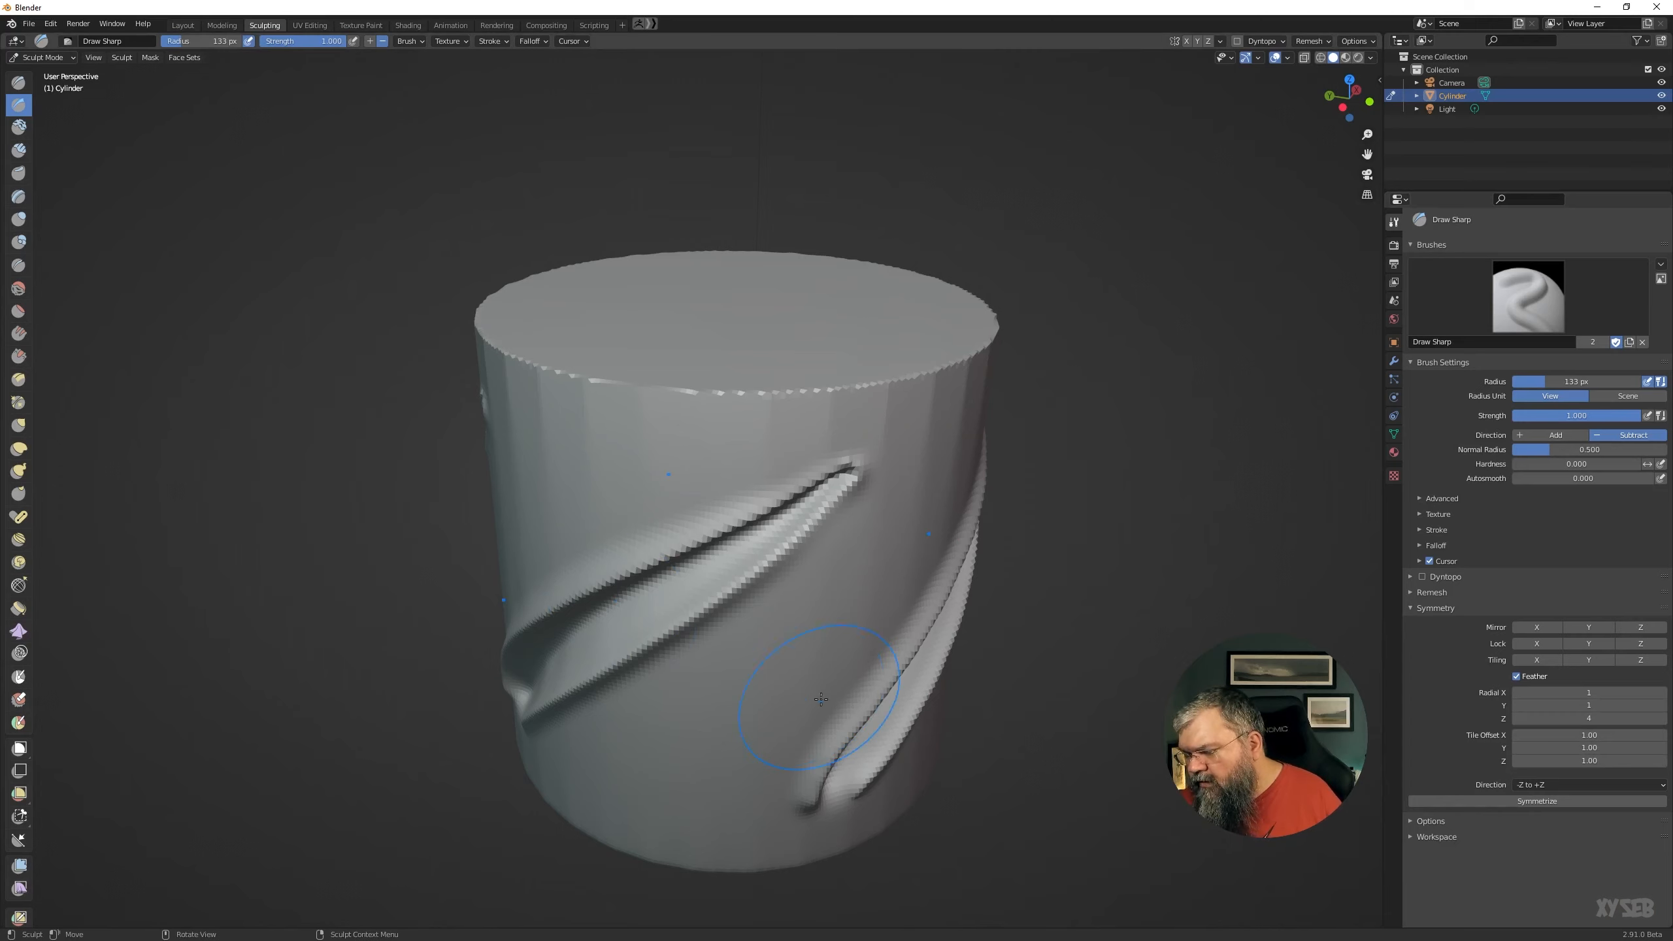
middle_click_drag(784, 709, 796, 710)
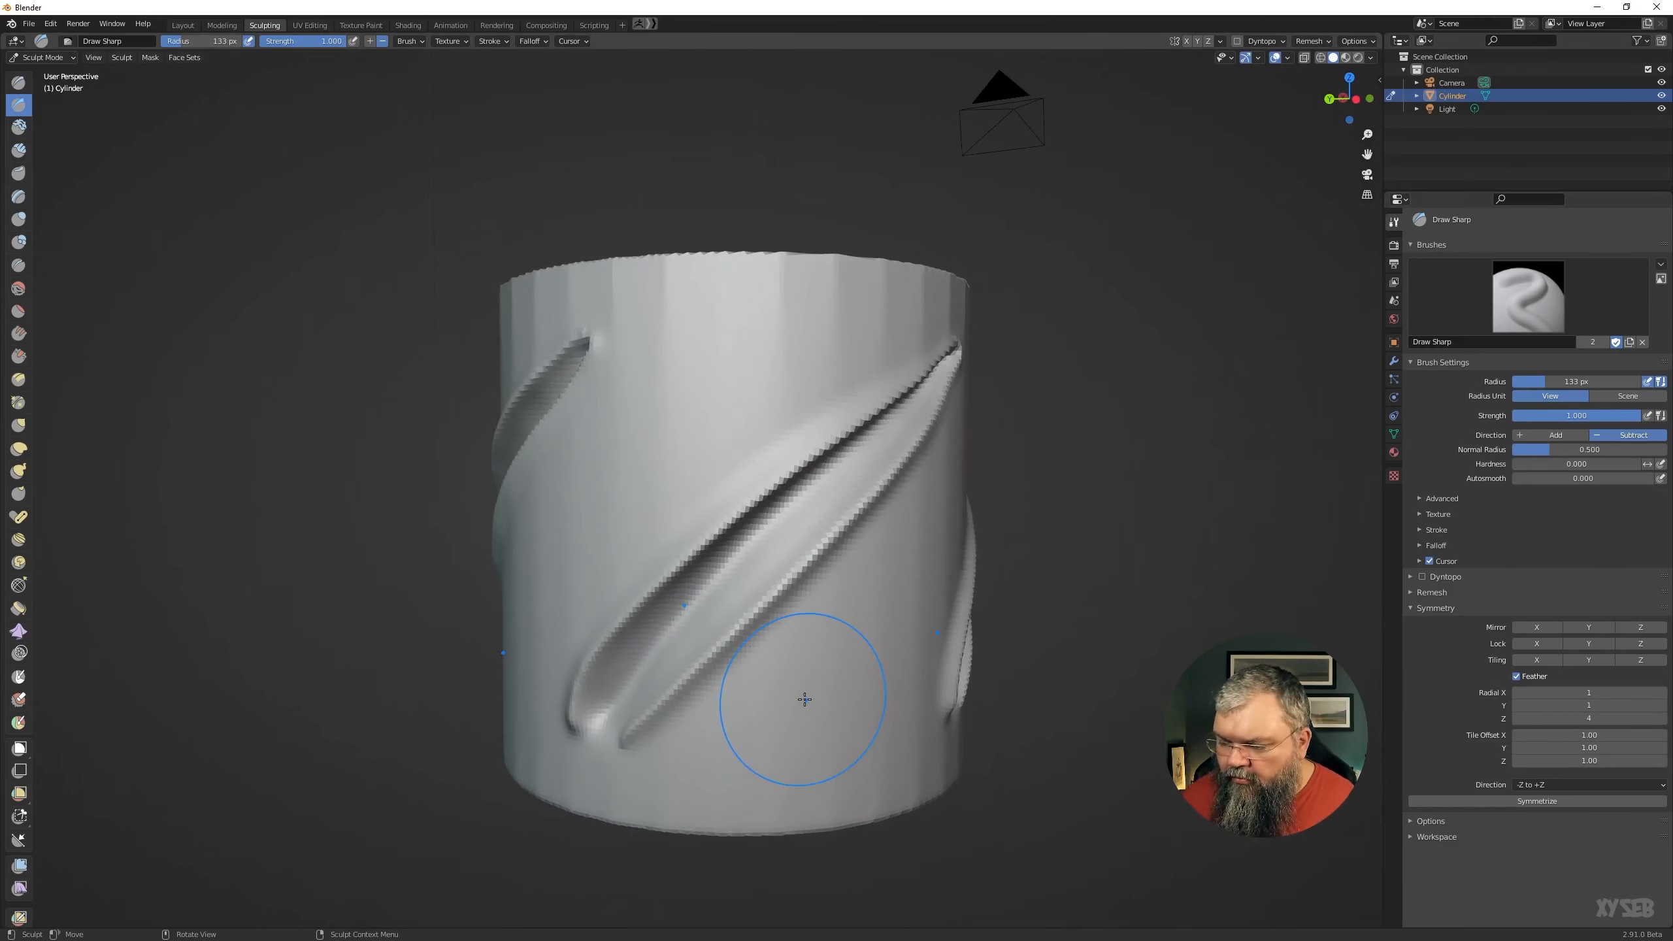
left_click_drag(593, 737, 597, 730)
left_click_drag(621, 691, 670, 642)
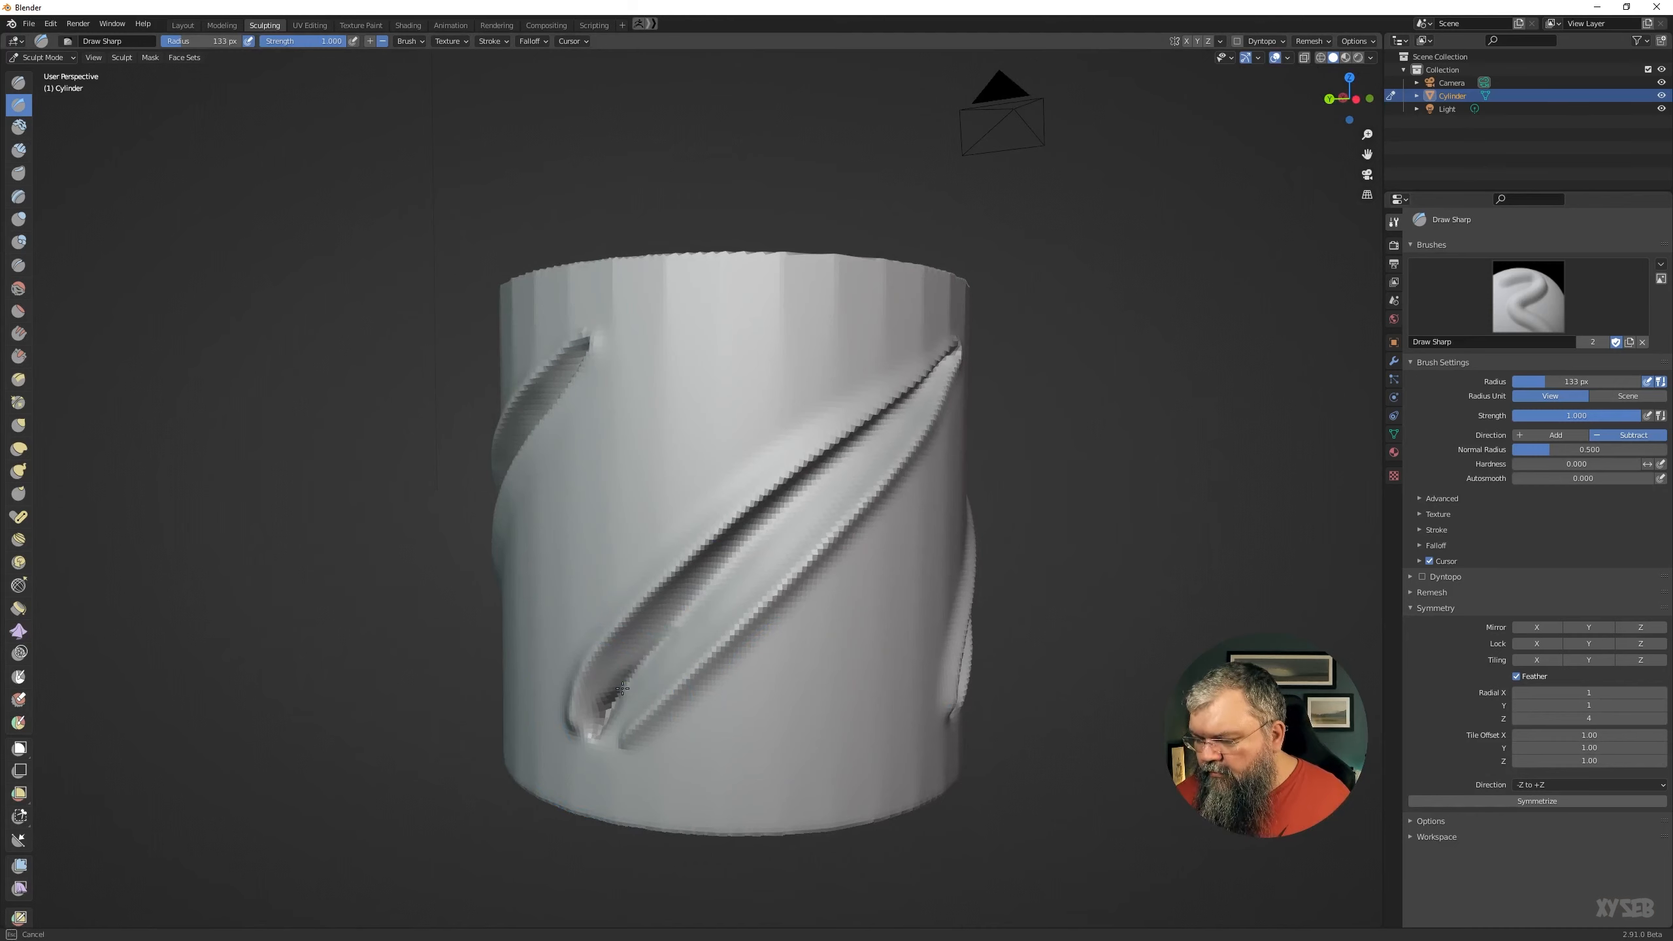
left_click_drag(602, 719, 855, 447)
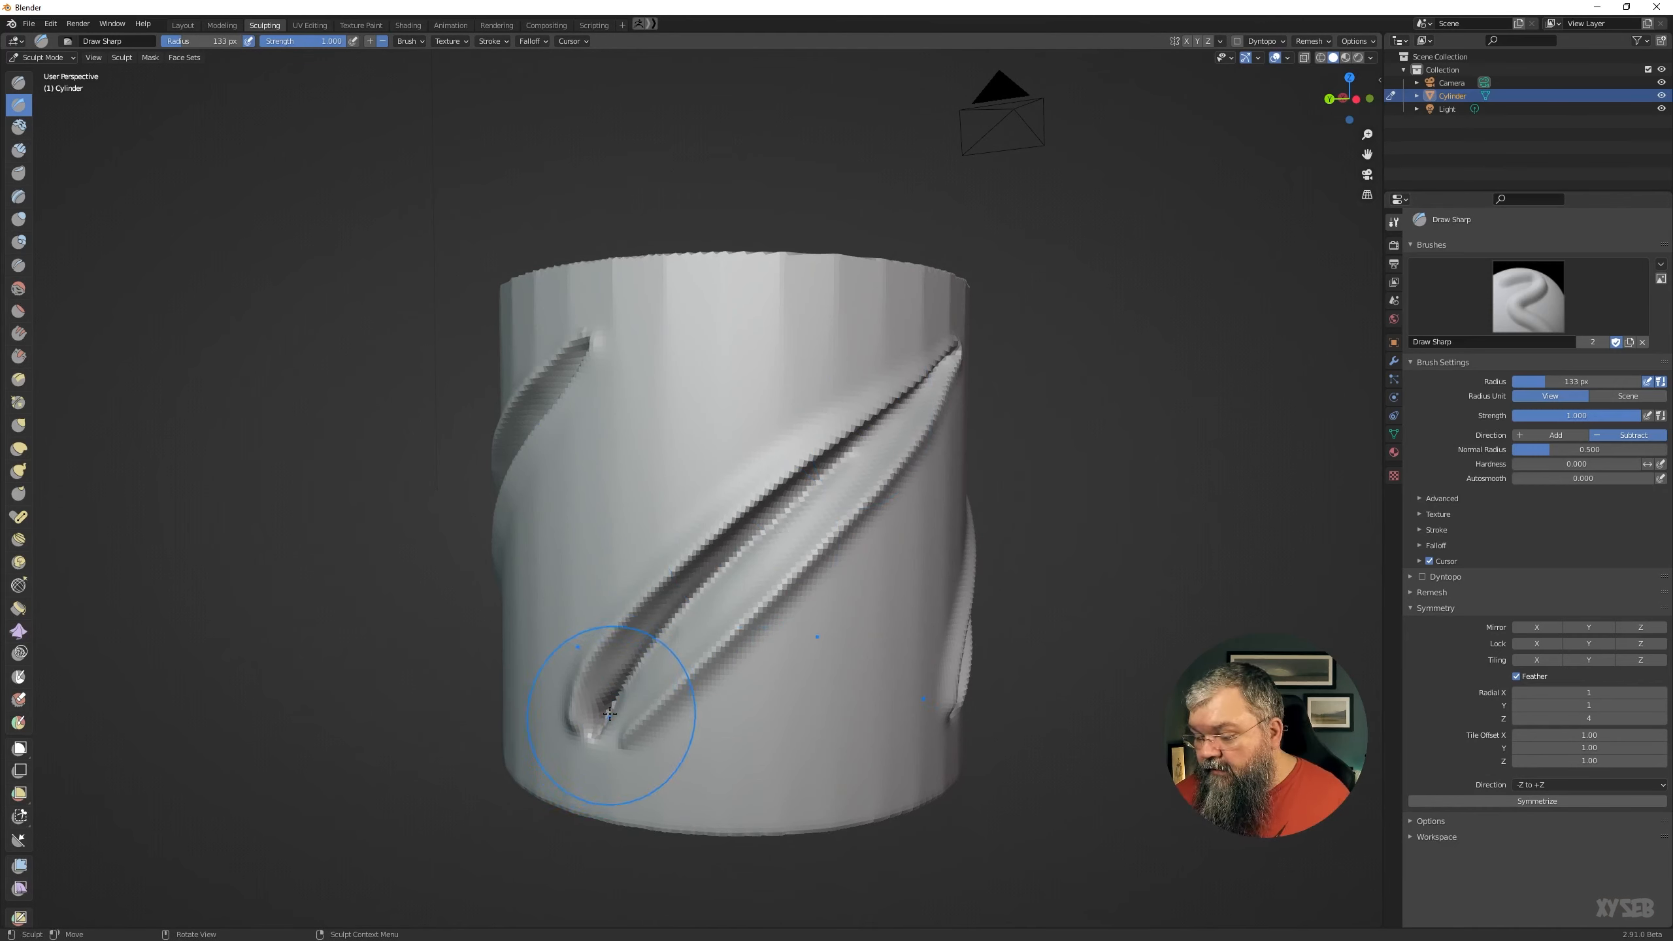
left_click_drag(610, 713, 658, 665)
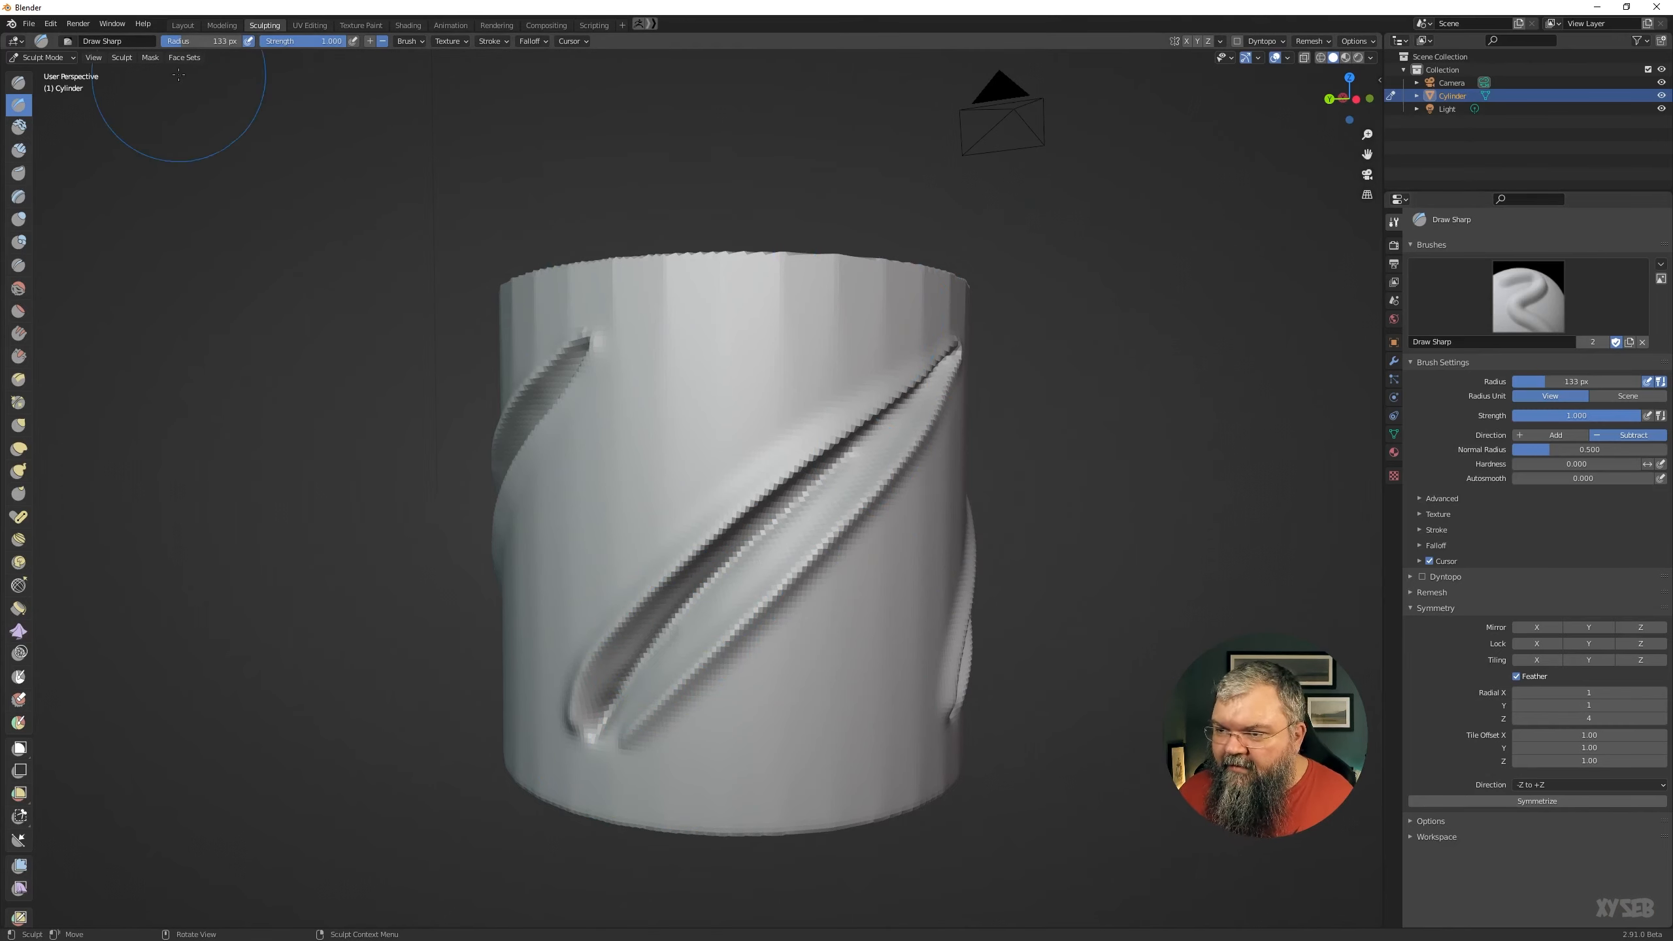
Return to the Layout workspace and move the cylinder along the X axis to -6 m.
left_click(182, 25)
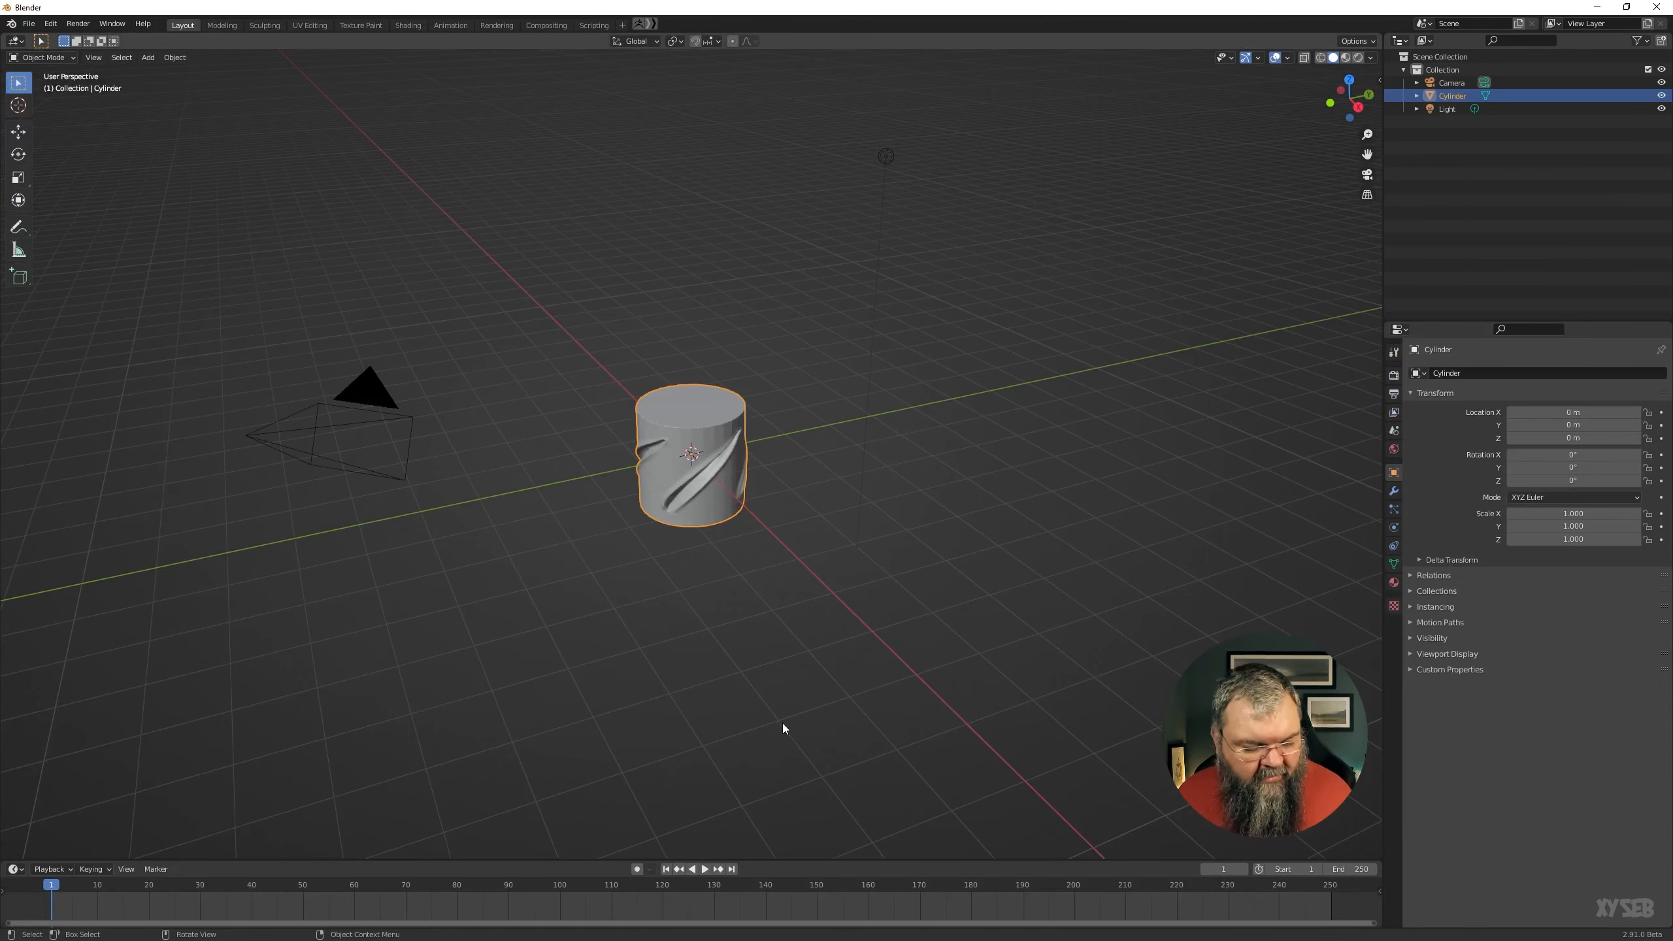
key("g")
key("x")
left_click(849, 673, "ctrl")
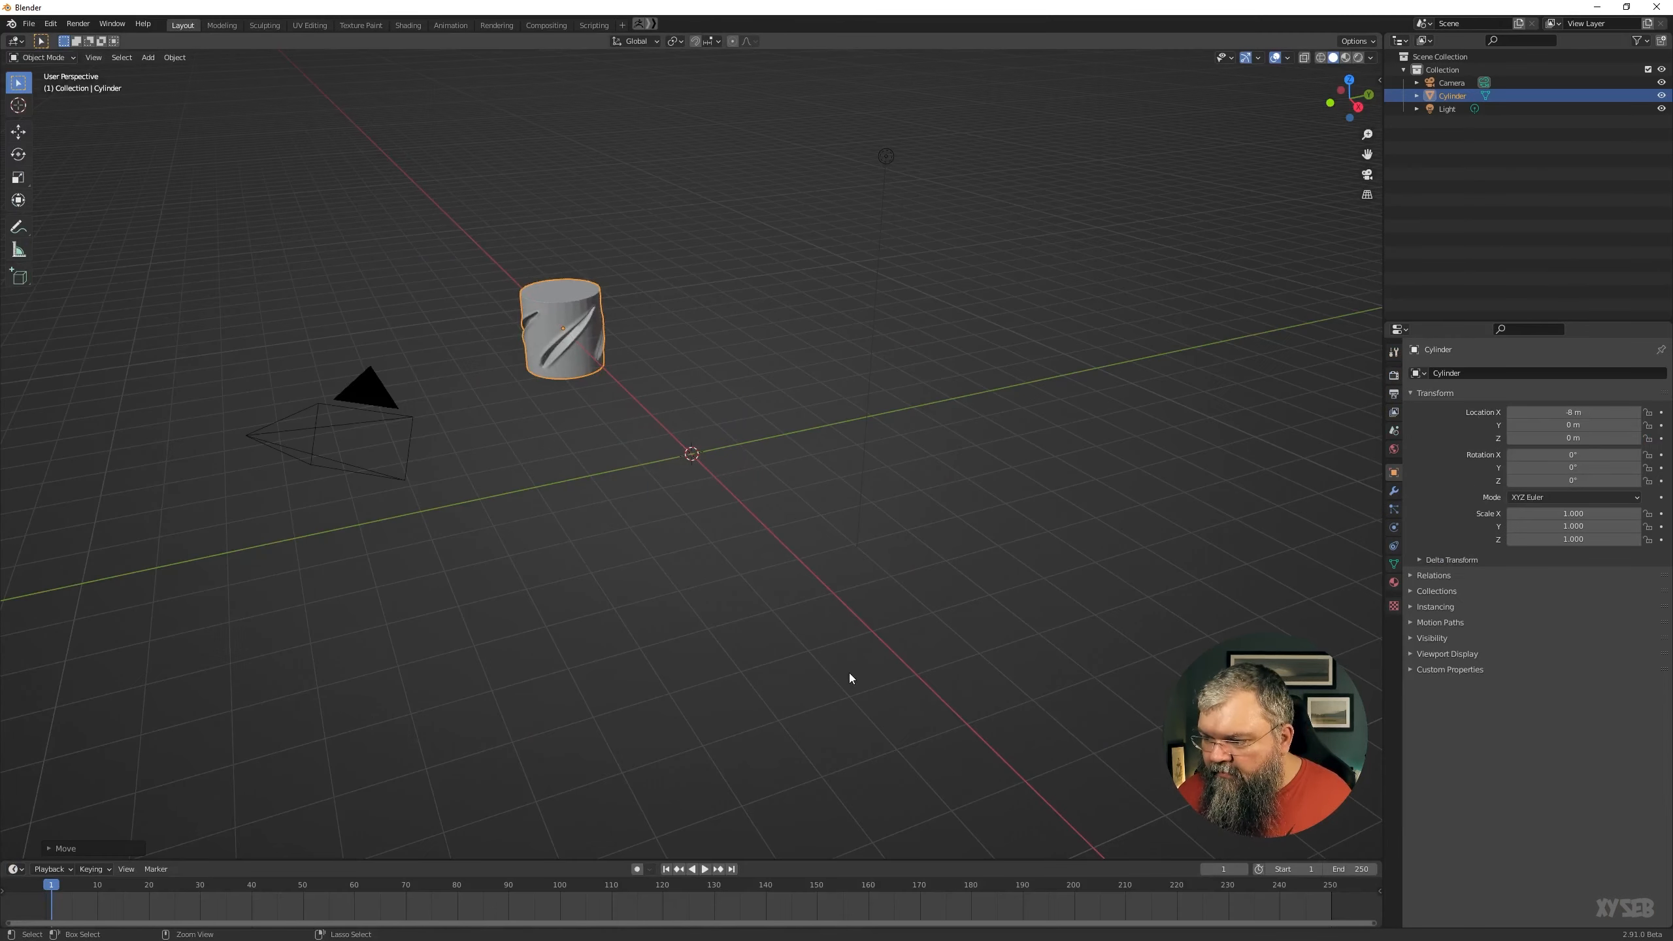
Add a cube mesh at the origin and open it in the Sculpting workspace.
key("shift+a")
mouse_move(630, 526)
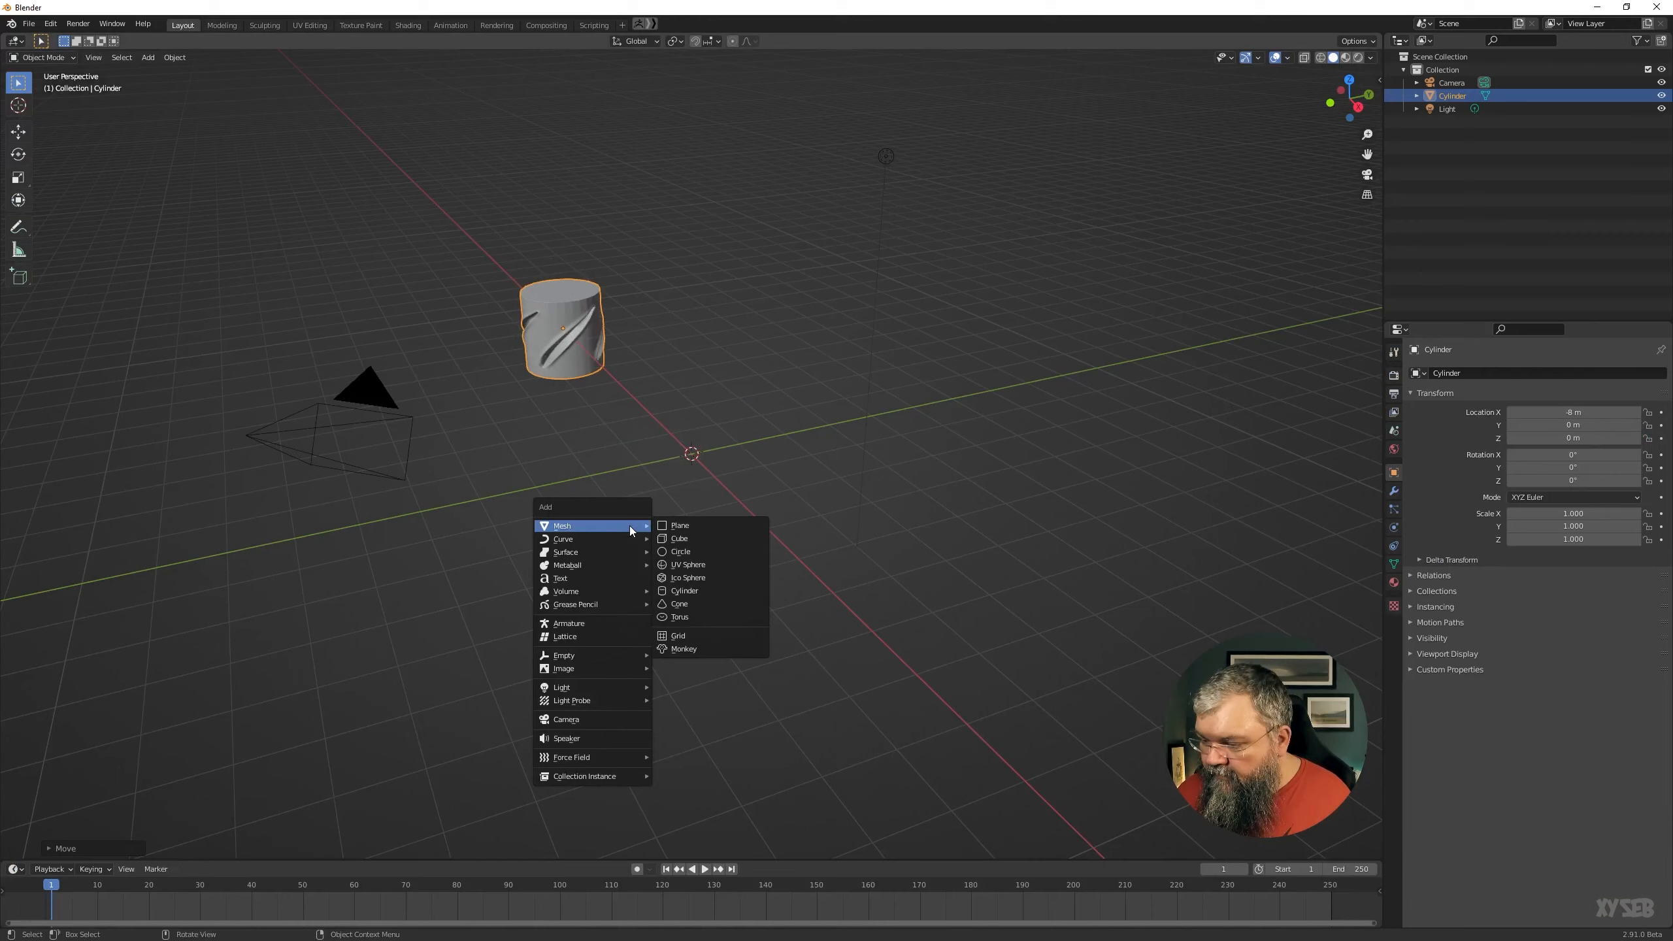
left_click(701, 536)
left_click(264, 24)
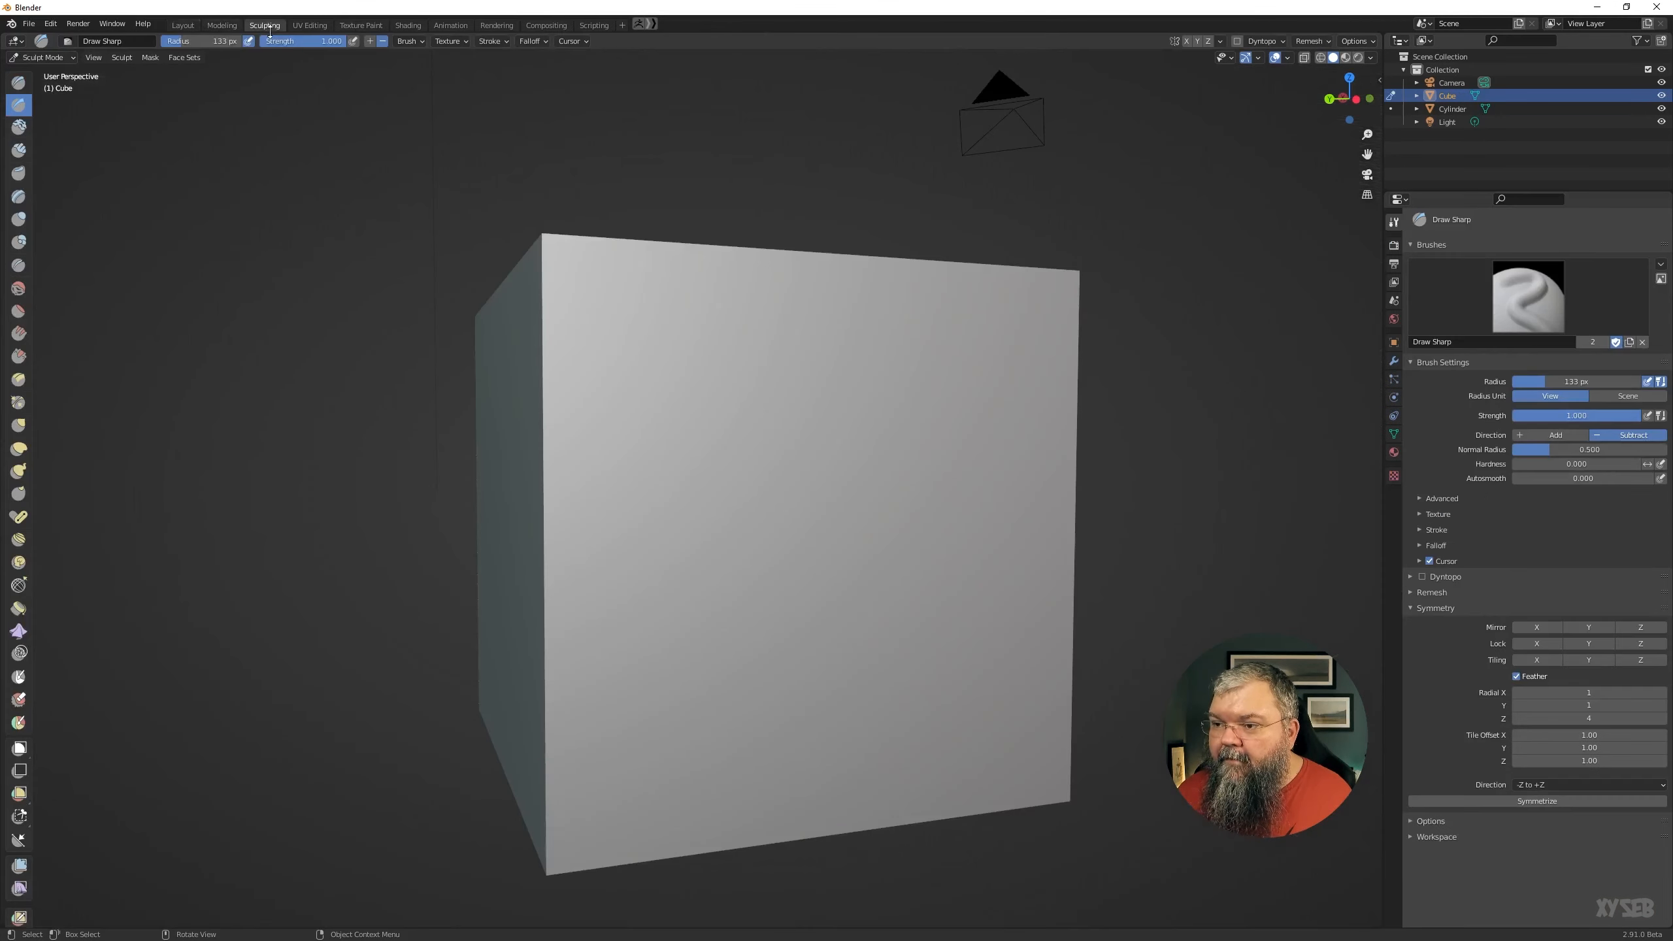
Set the cube's voxel size to 0.0240 and voxel remesh it.
mouse_move(807, 414)
middle_mouse_down()
mouse_move(780, 411)
mouse_move(801, 439)
middle_mouse_up()
key("shift+r")
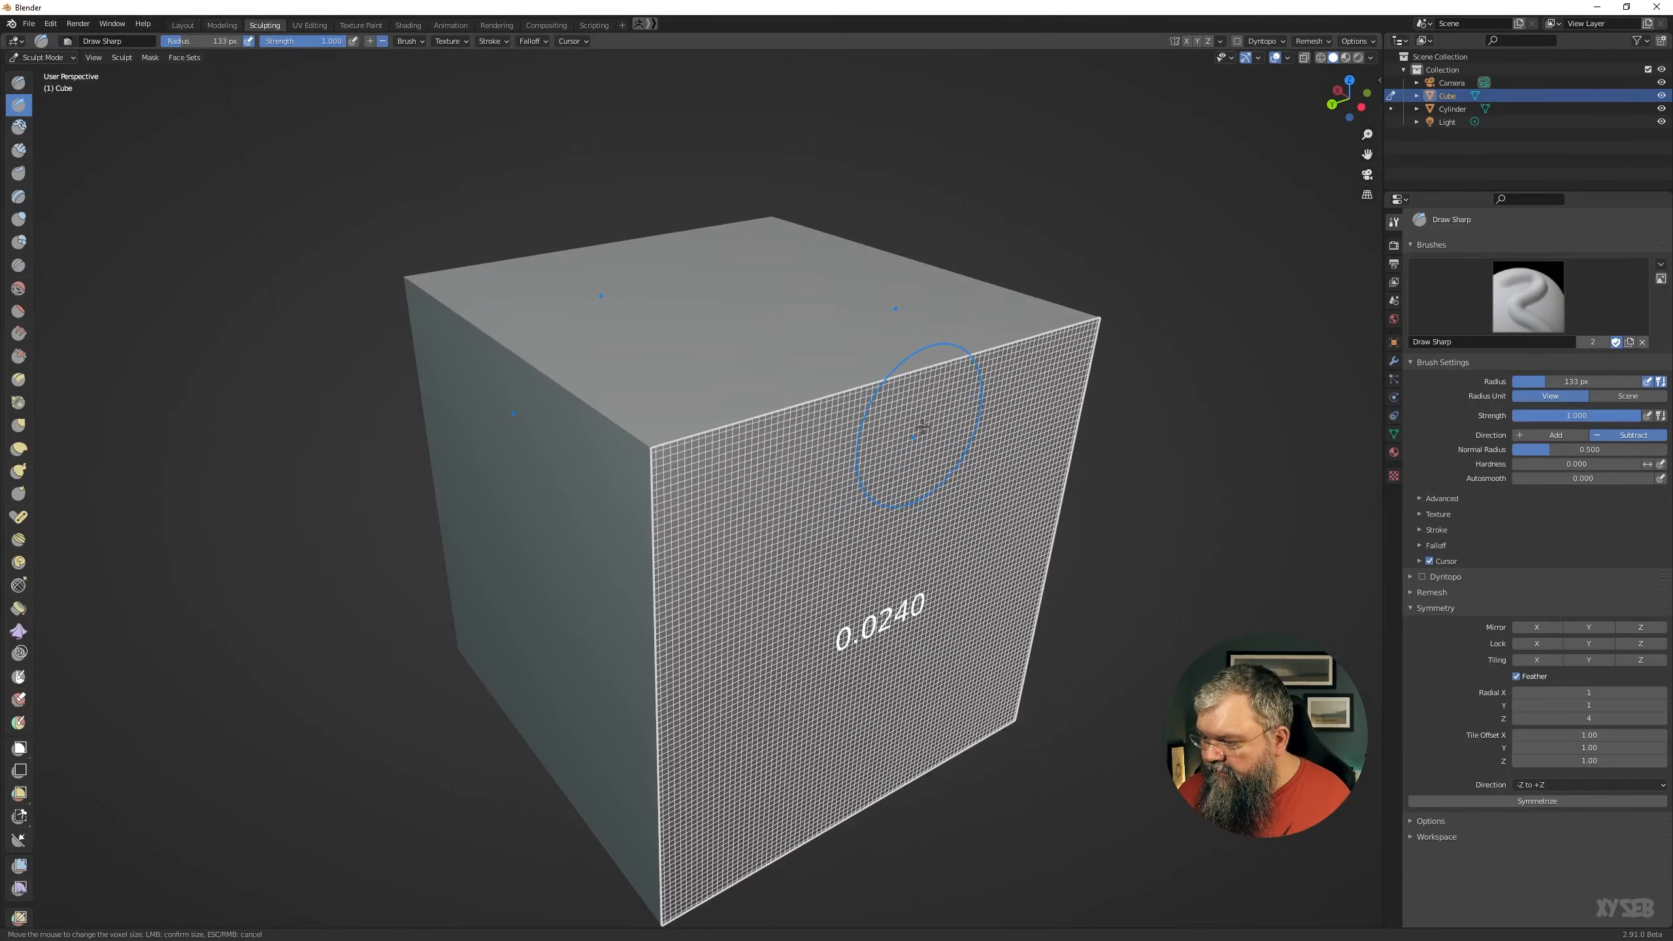
left_click(924, 426)
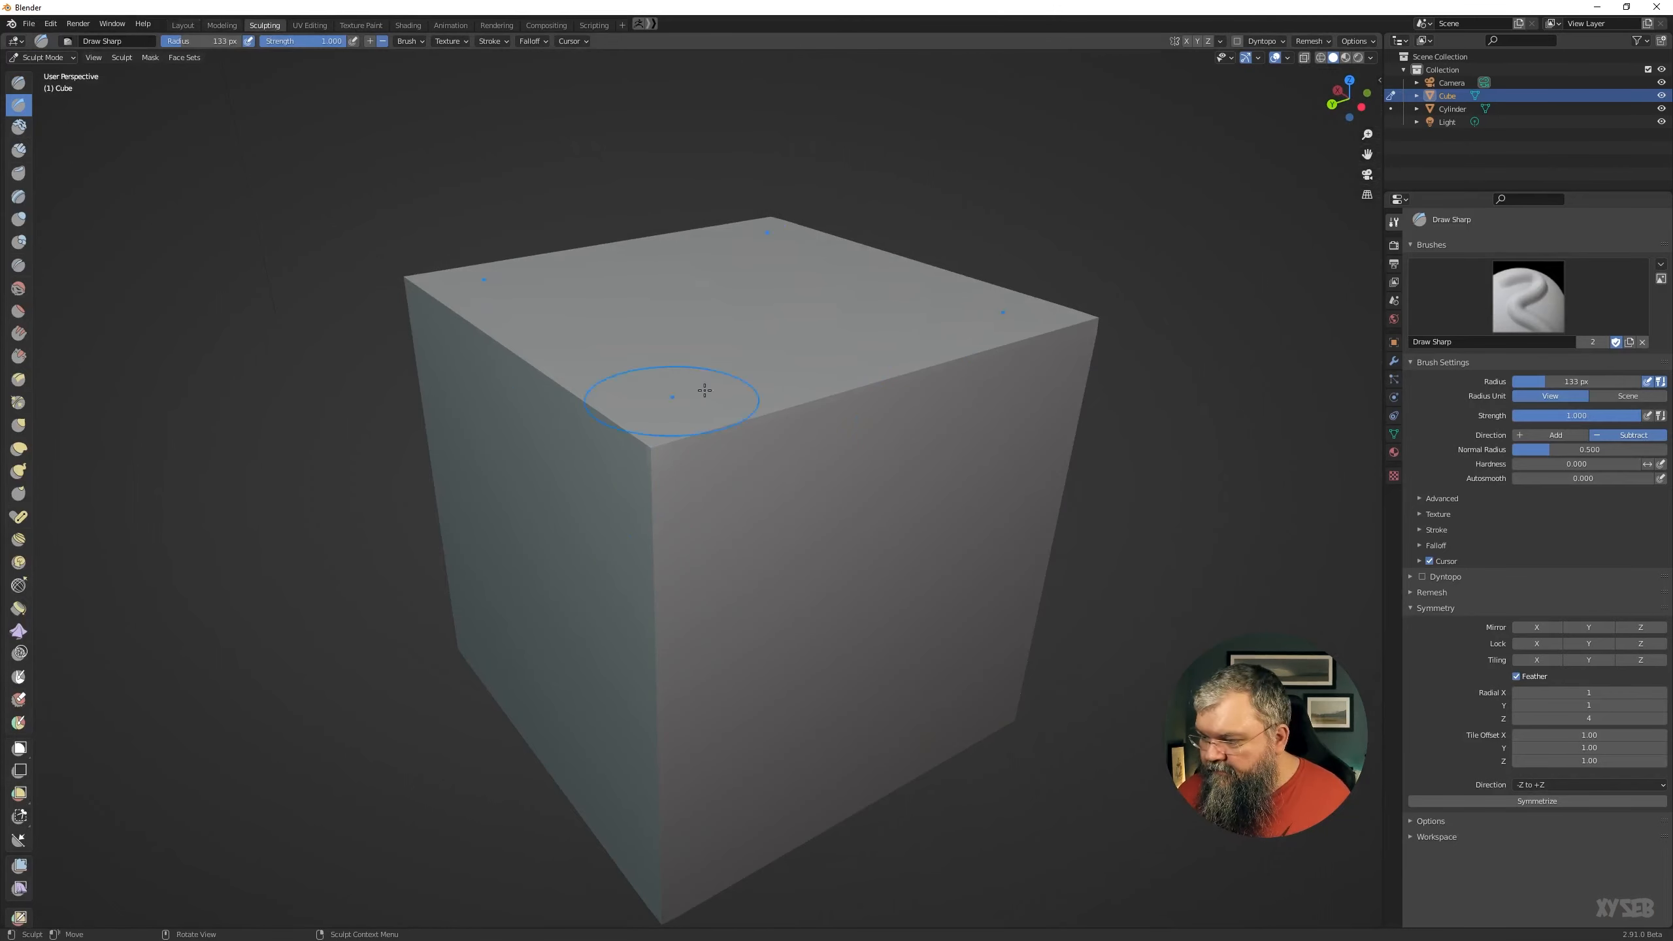
Set the radial symmetry counts for Y and X to 4.
left_click(1595, 705)
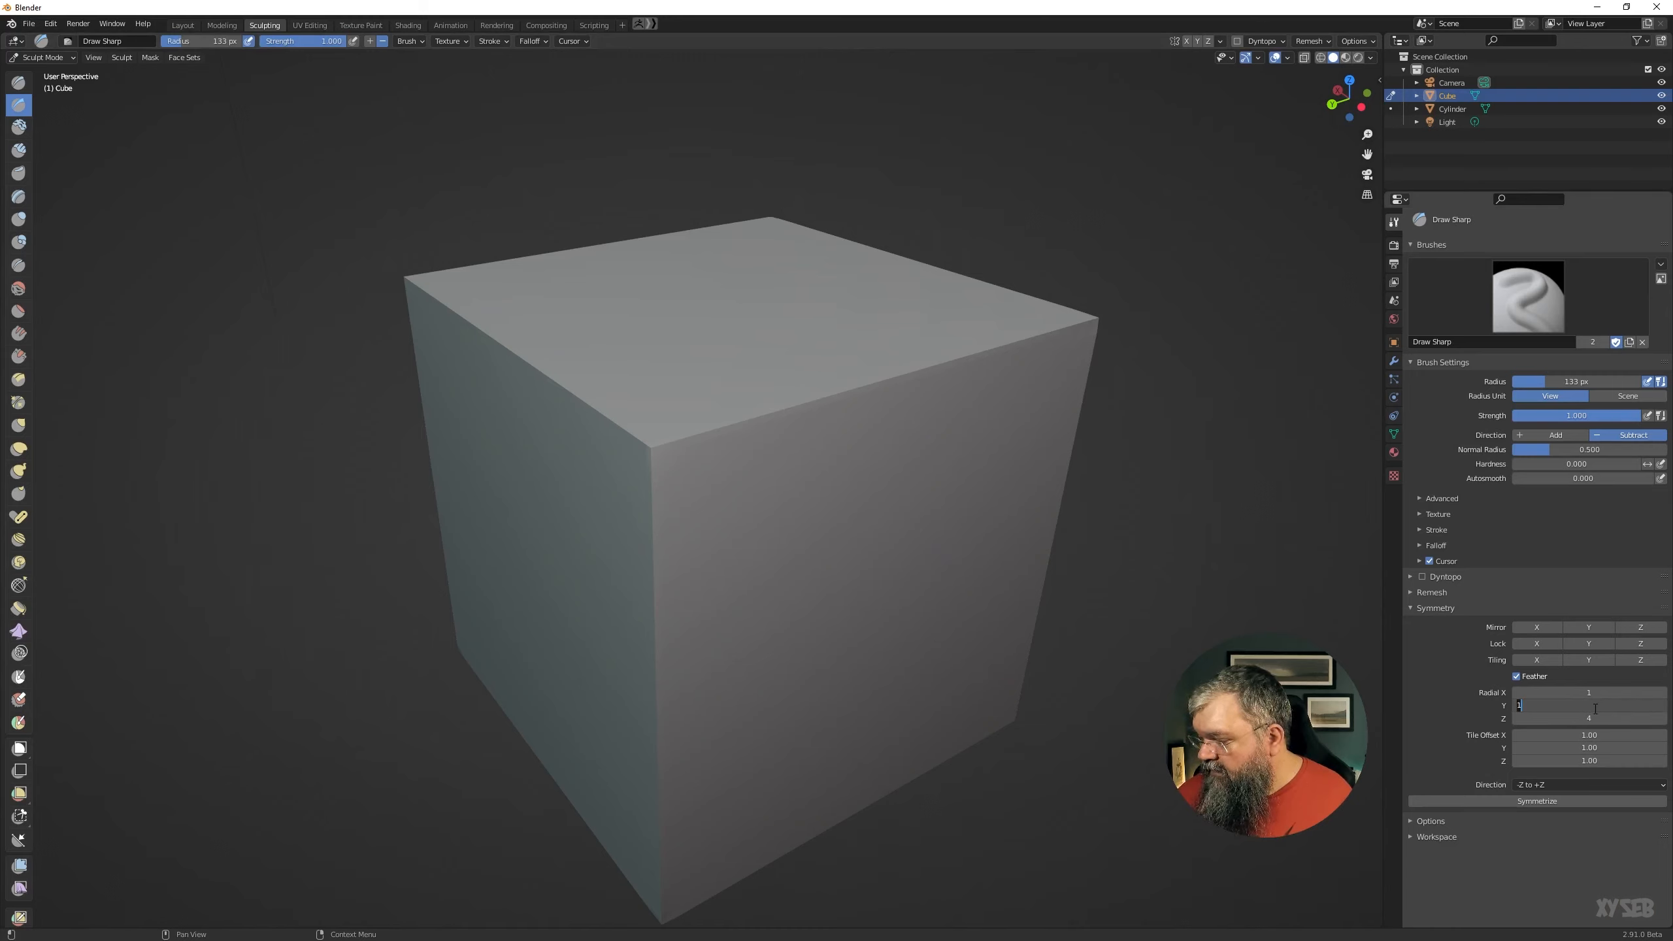
type("4")
key("Return")
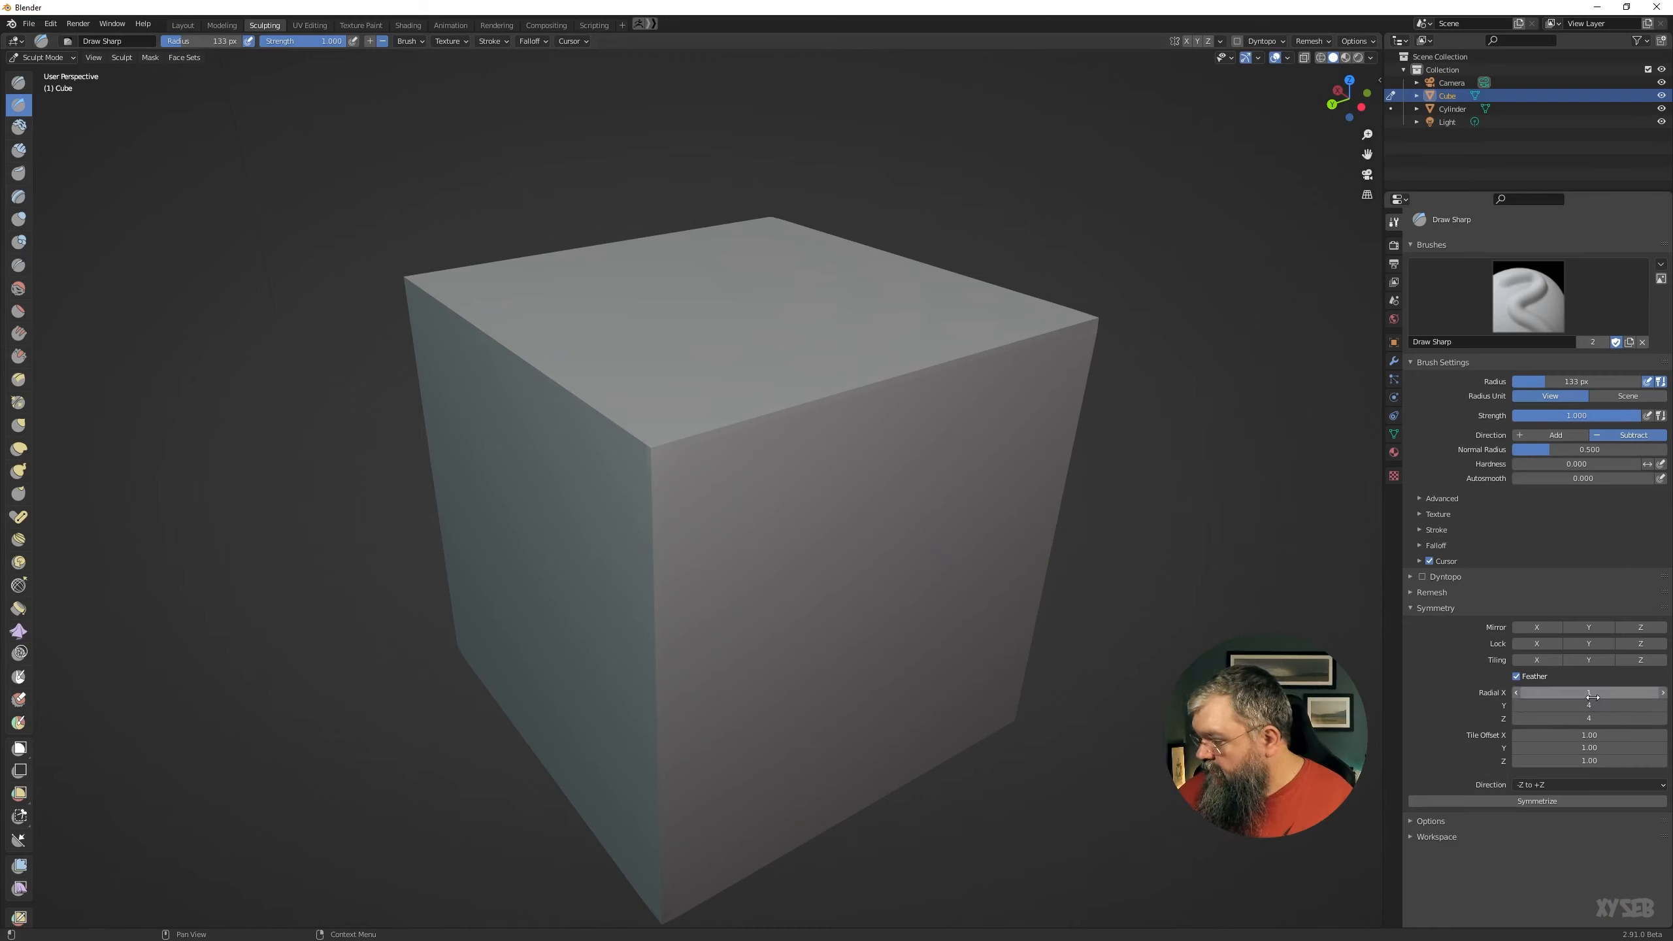
left_click(1594, 693)
type("4")
key("Return")
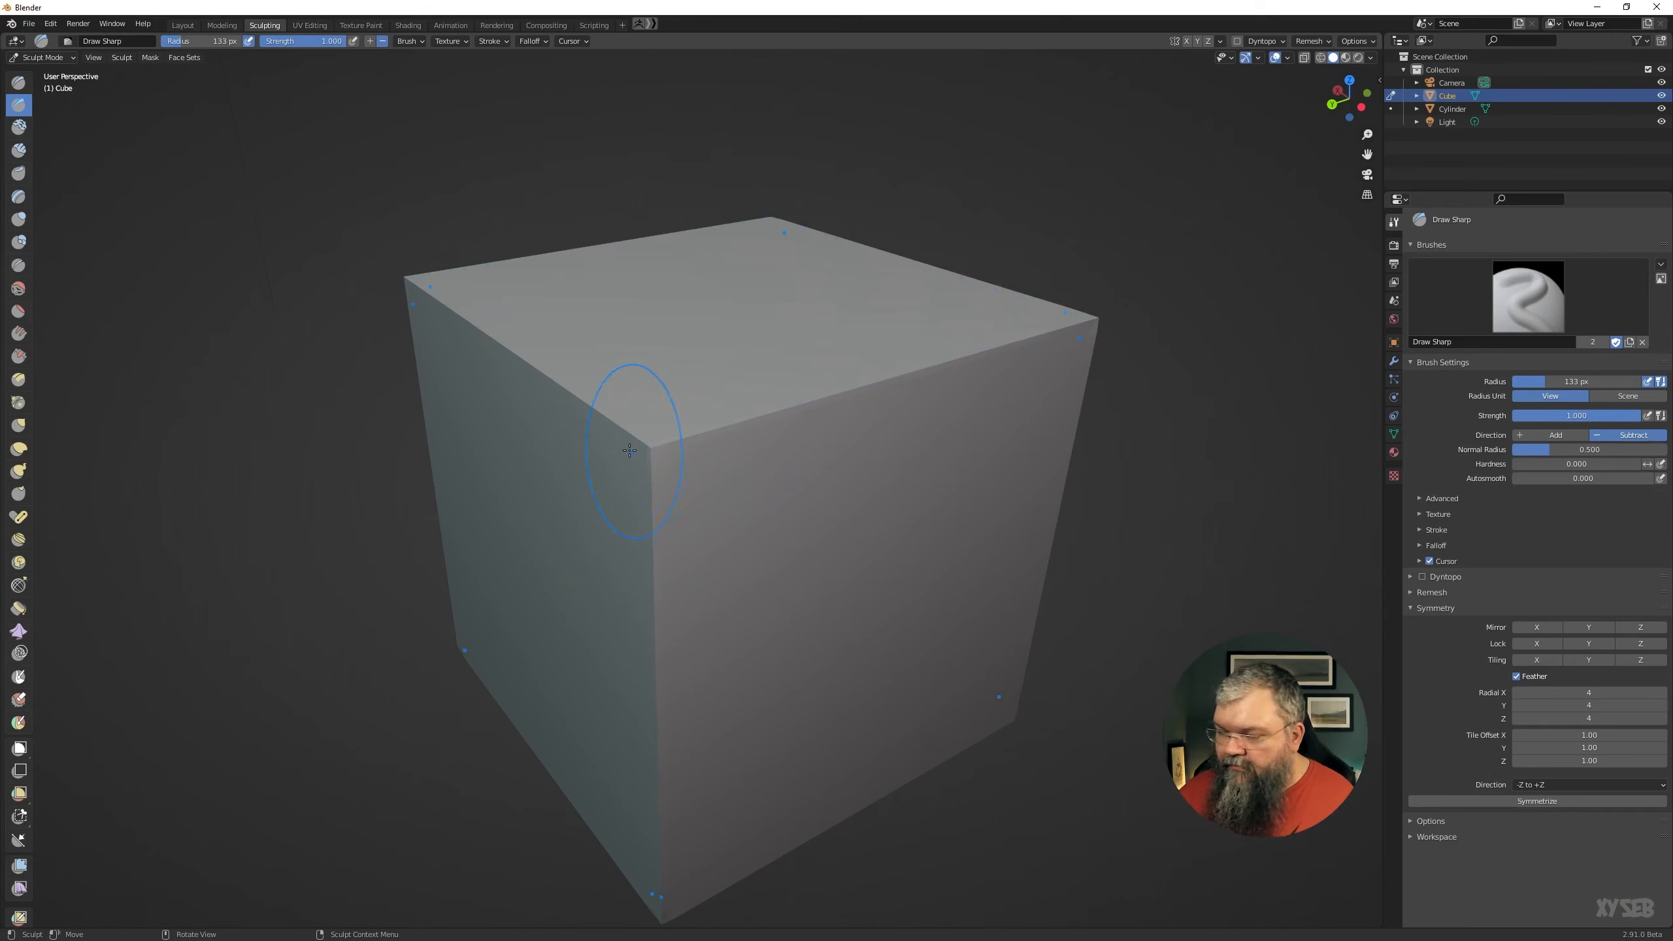
Choose the Scrape brush with a 58 px radius and flatten the cube's corners.
left_click(18, 357)
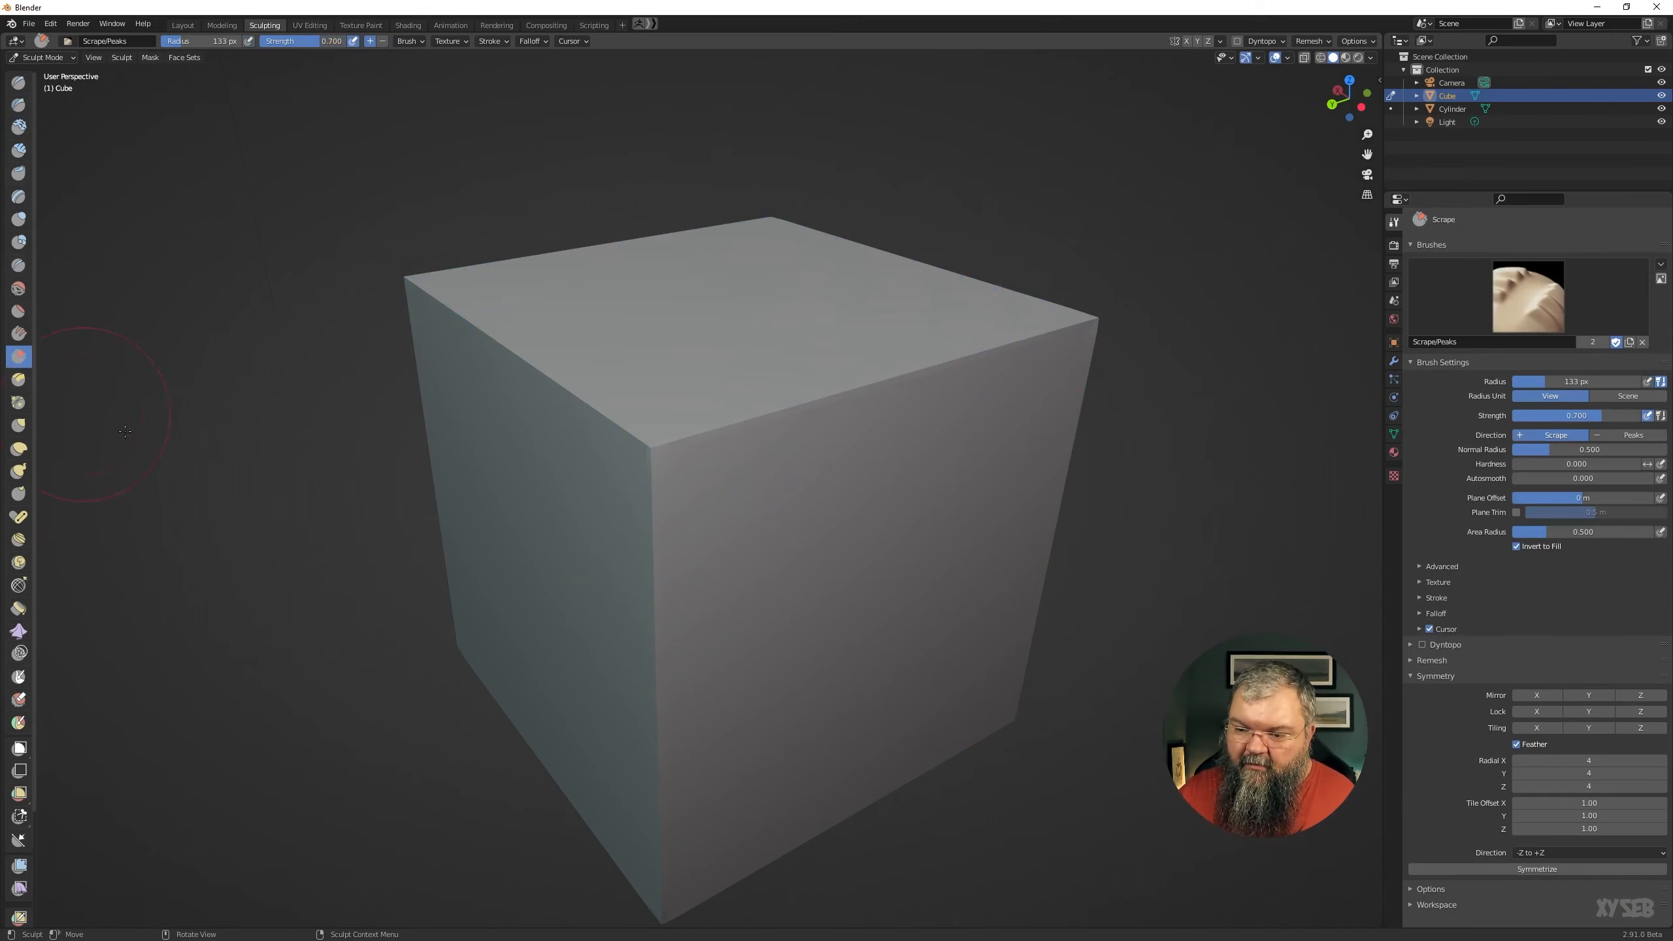
key("f")
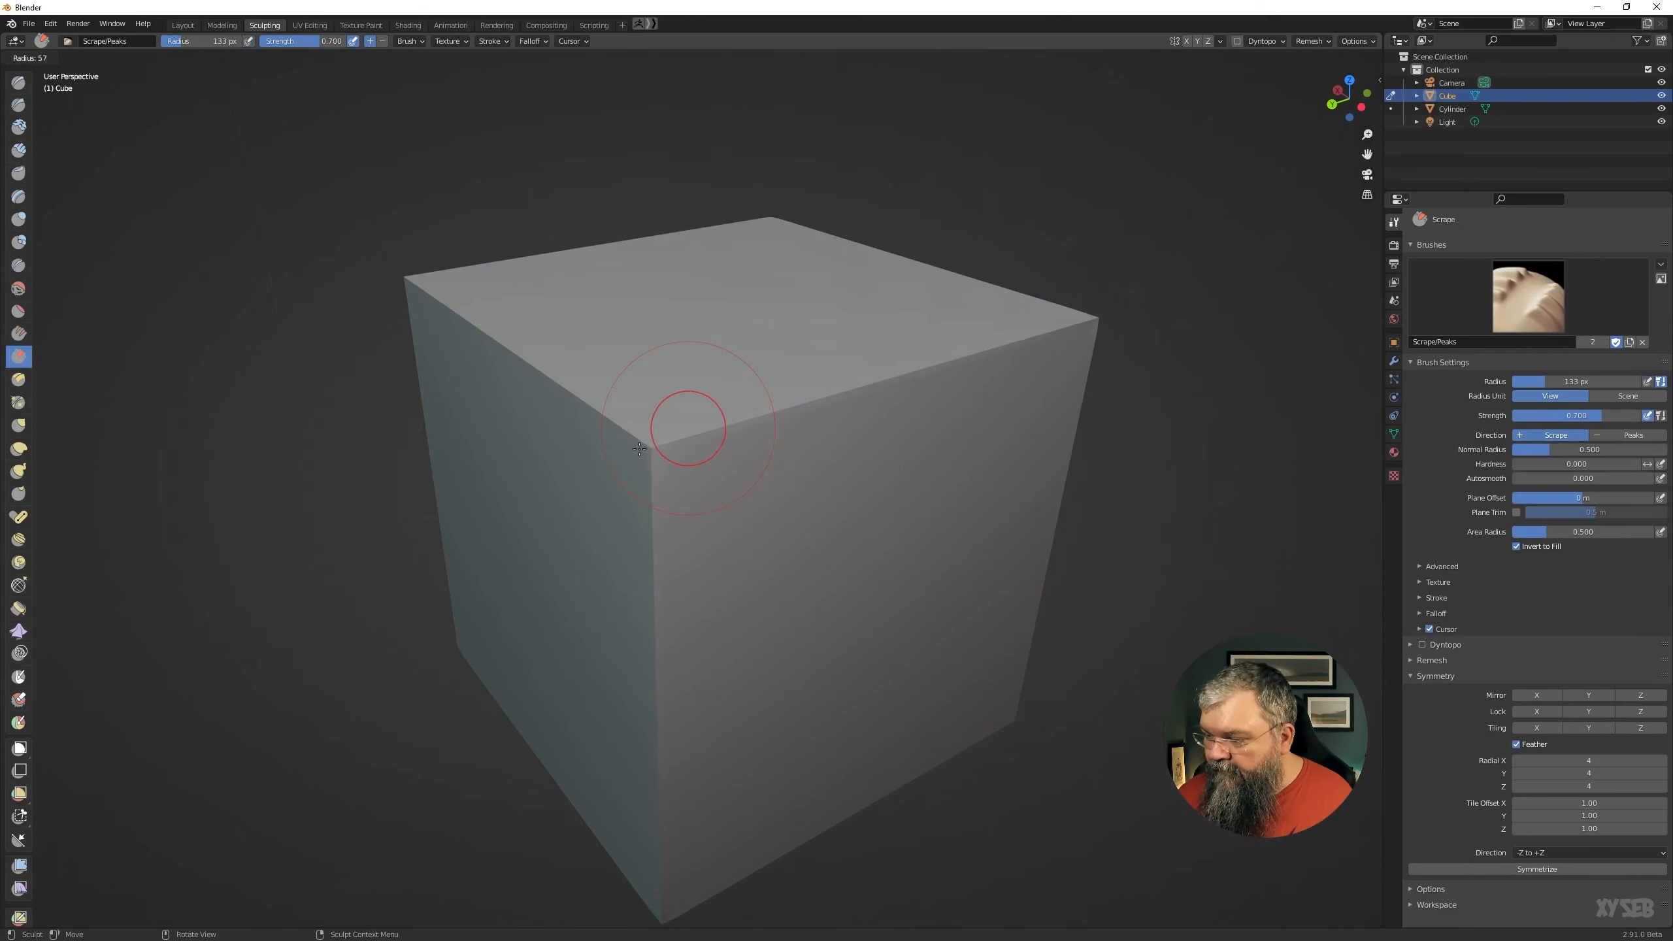
left_click_drag(646, 451, 665, 469)
mouse_move(665, 470)
middle_mouse_down()
mouse_move(829, 463)
mouse_move(855, 434)
mouse_move(830, 363)
mouse_move(654, 474)
middle_mouse_up()
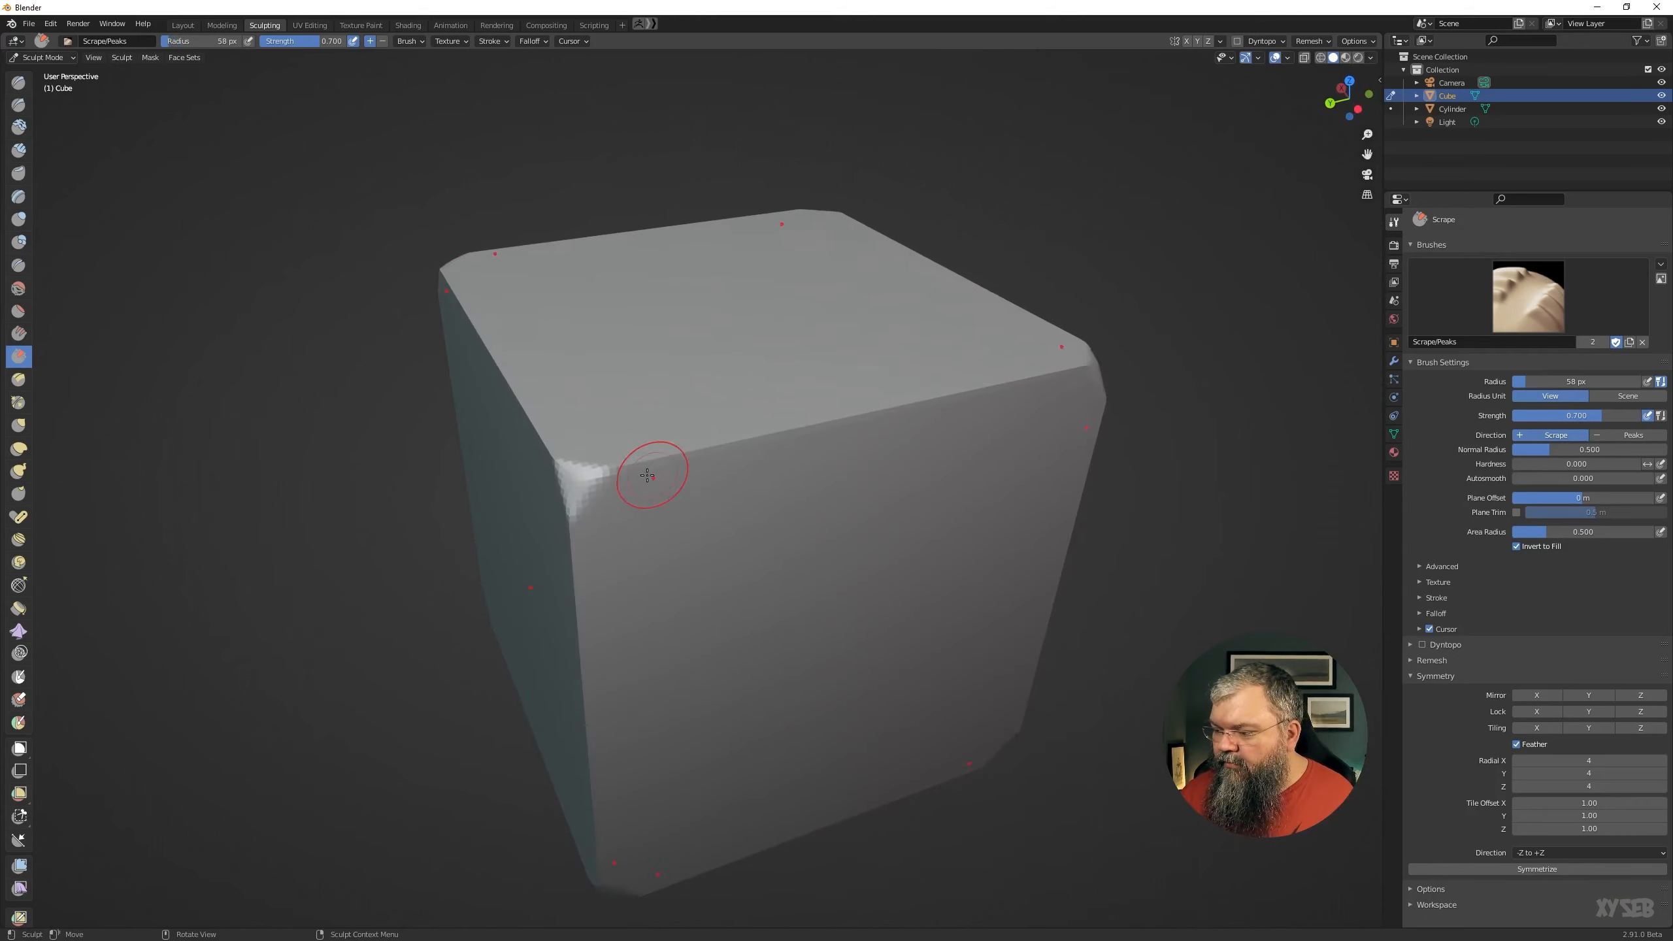
Scrape along the cube's edges with radial symmetry on all axes and inspect the worn edges from several sides.
mouse_move(580, 478)
left_mouse_down()
mouse_move(1086, 369)
mouse_move(809, 426)
mouse_move(817, 441)
left_mouse_up()
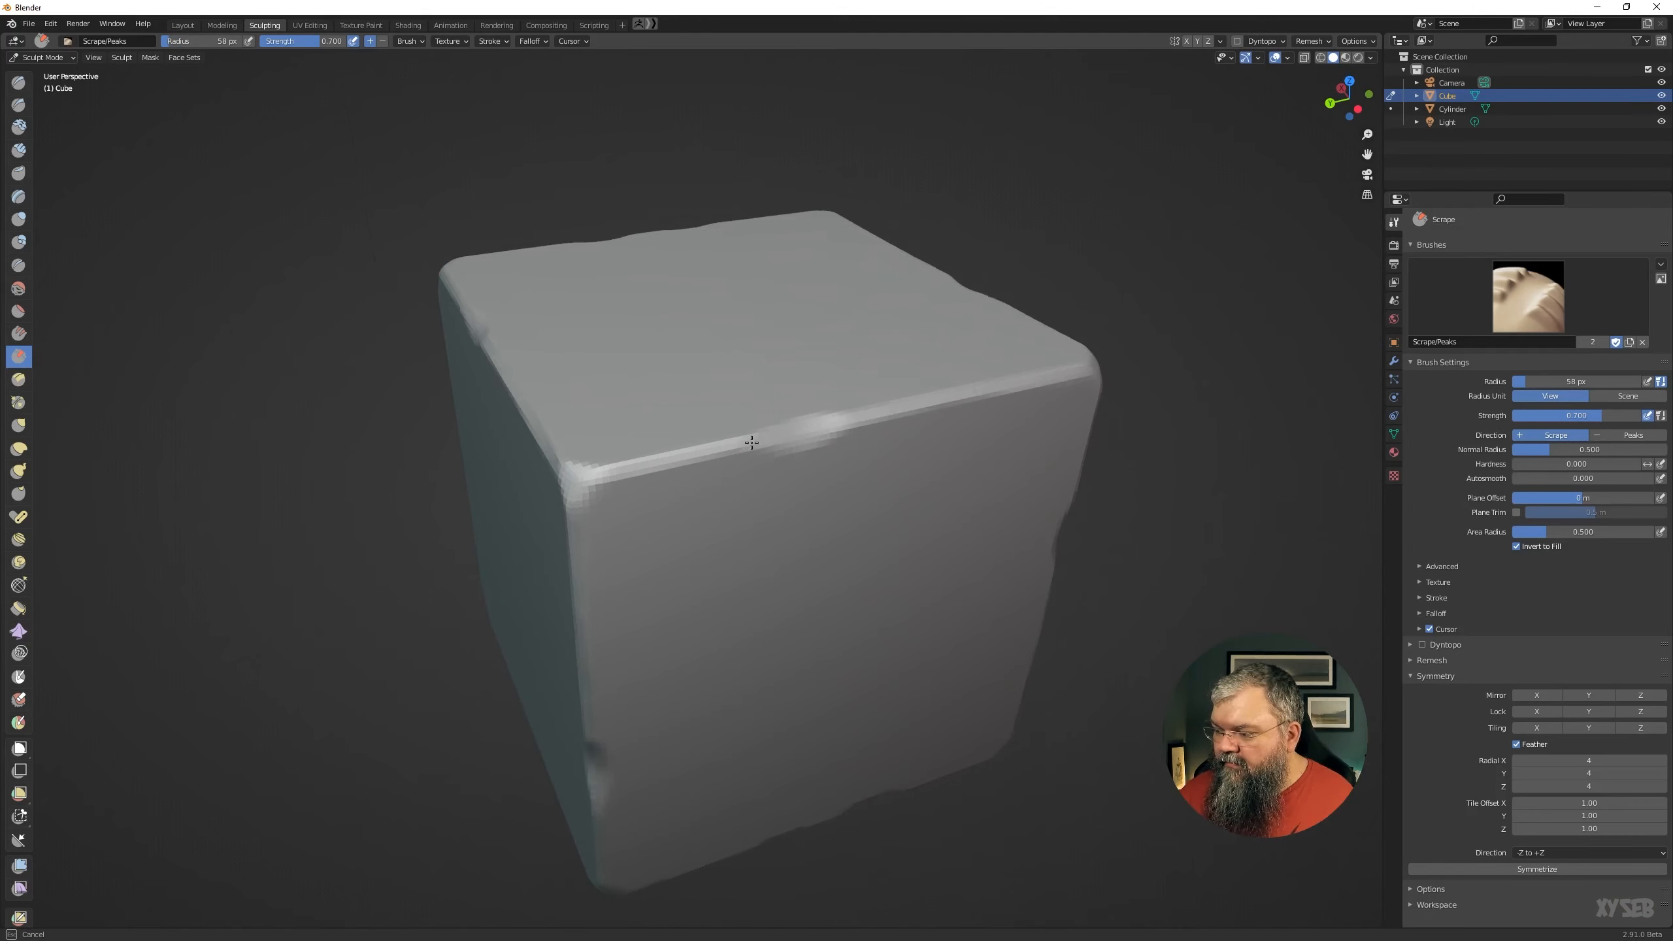
mouse_move(708, 443)
left_mouse_down()
mouse_move(612, 471)
mouse_move(988, 392)
left_mouse_up()
middle_click_drag(743, 543, 732, 498)
left_click_drag(731, 499, 281, 686)
left_click_drag(521, 589, 687, 515)
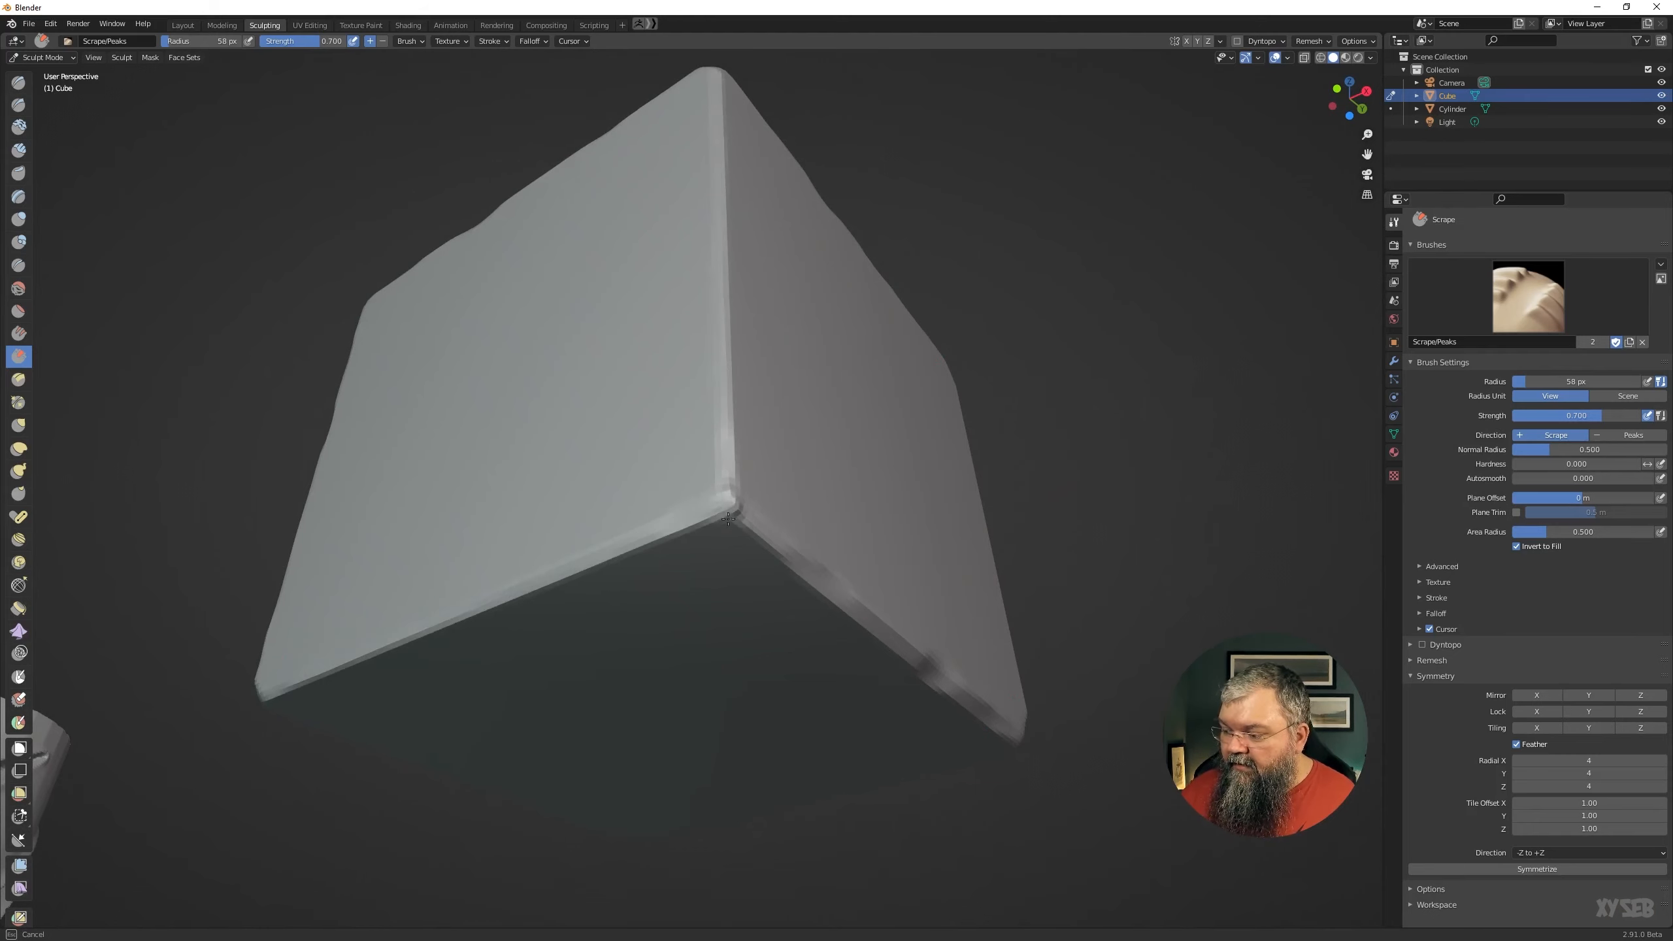
mouse_move(712, 505)
middle_mouse_down()
mouse_move(653, 598)
mouse_move(505, 608)
middle_mouse_up()
scroll(732, 434, "down", 4)
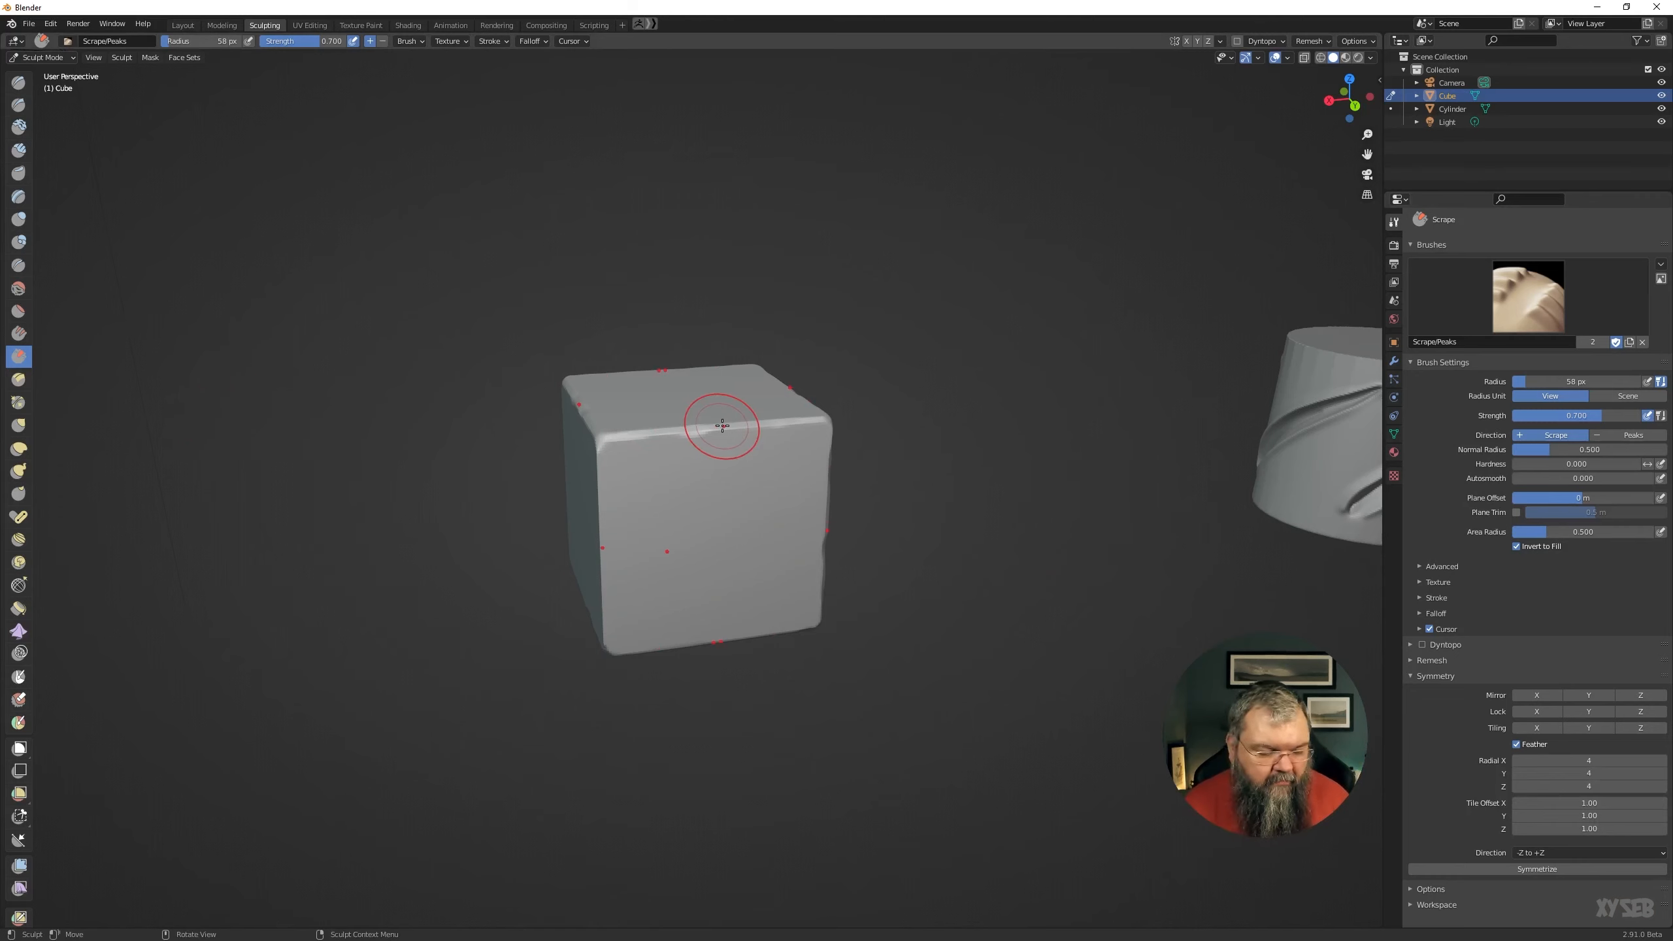
Return to the Layout workspace and delete the sculpted cube.
key("Tab")
key("Tab")
left_click(182, 25)
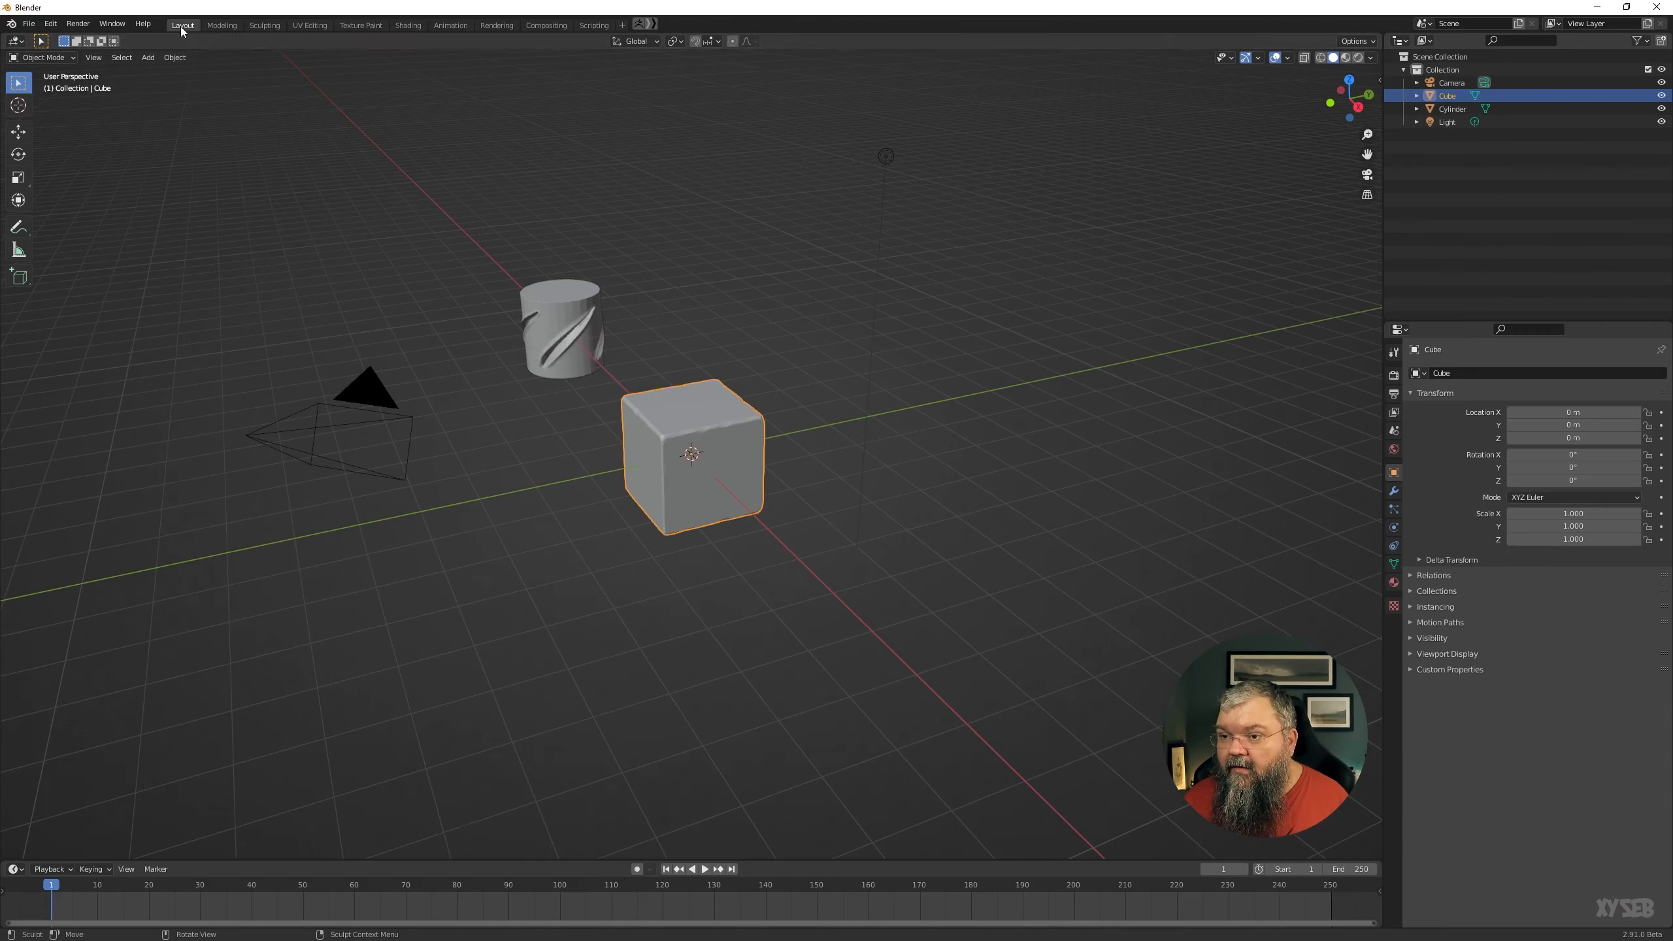
key("Delete")
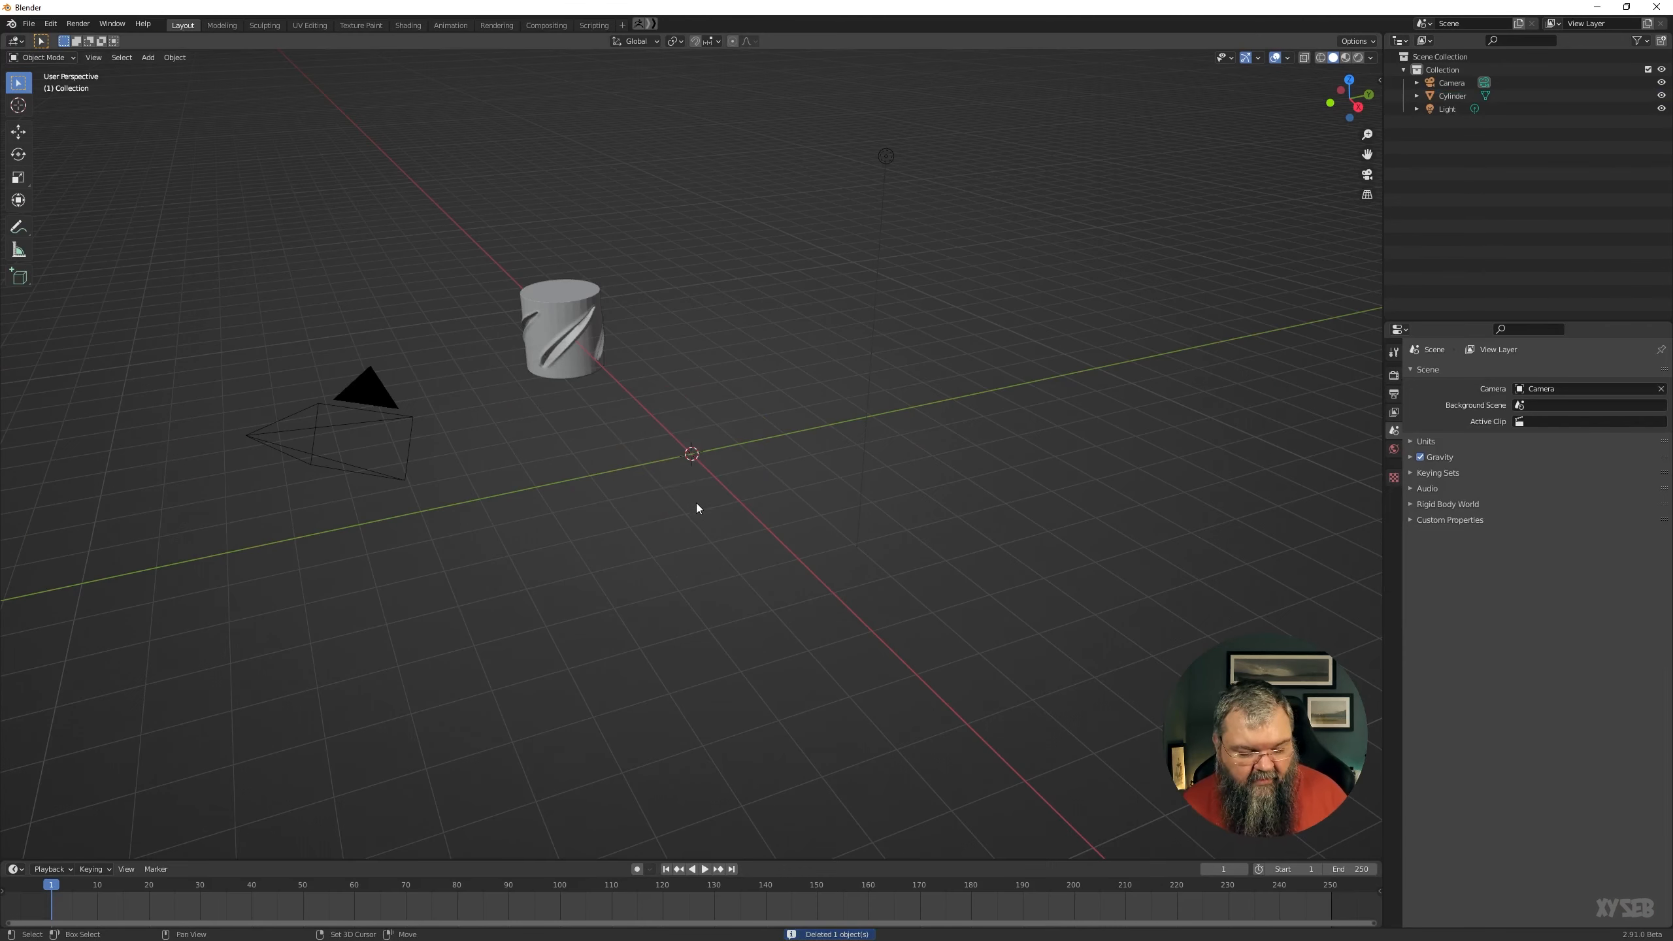
Add a new cube at the origin and scale it down uniformly to about 0.279.
key("shift+a")
mouse_move(695, 502)
left_click(750, 516)
key("s")
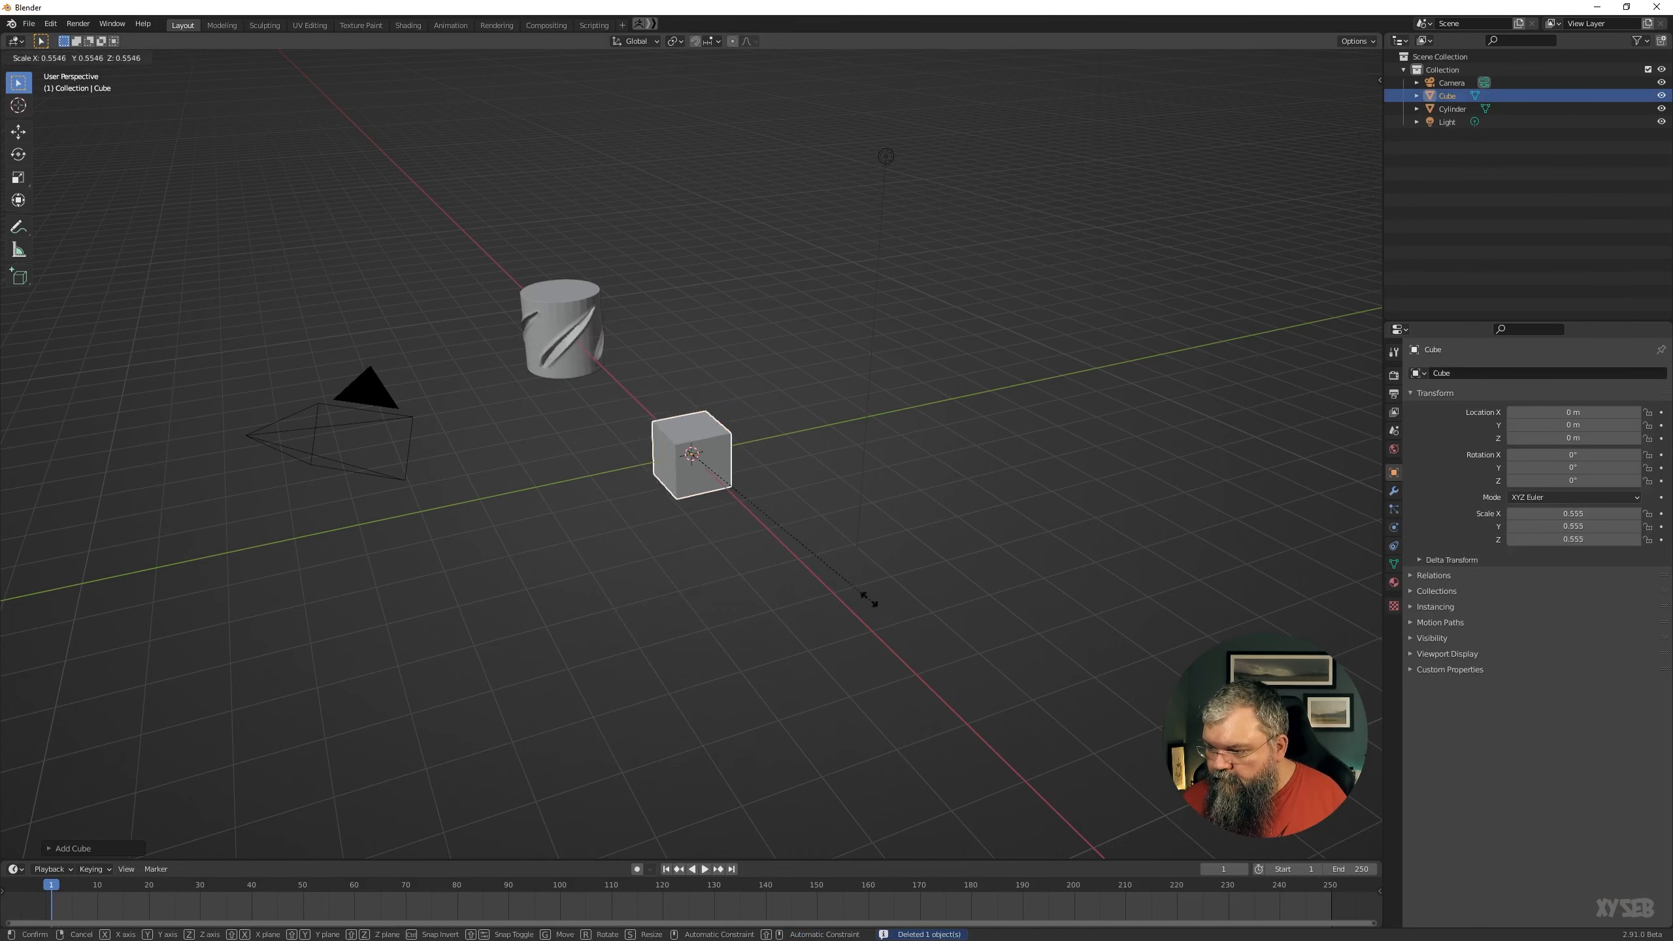
left_click(771, 539)
Stretch the cube along Z to a scale of about 2.551 to form a tall post and apply the scale.
key("s")
key("z")
left_click(753, 551)
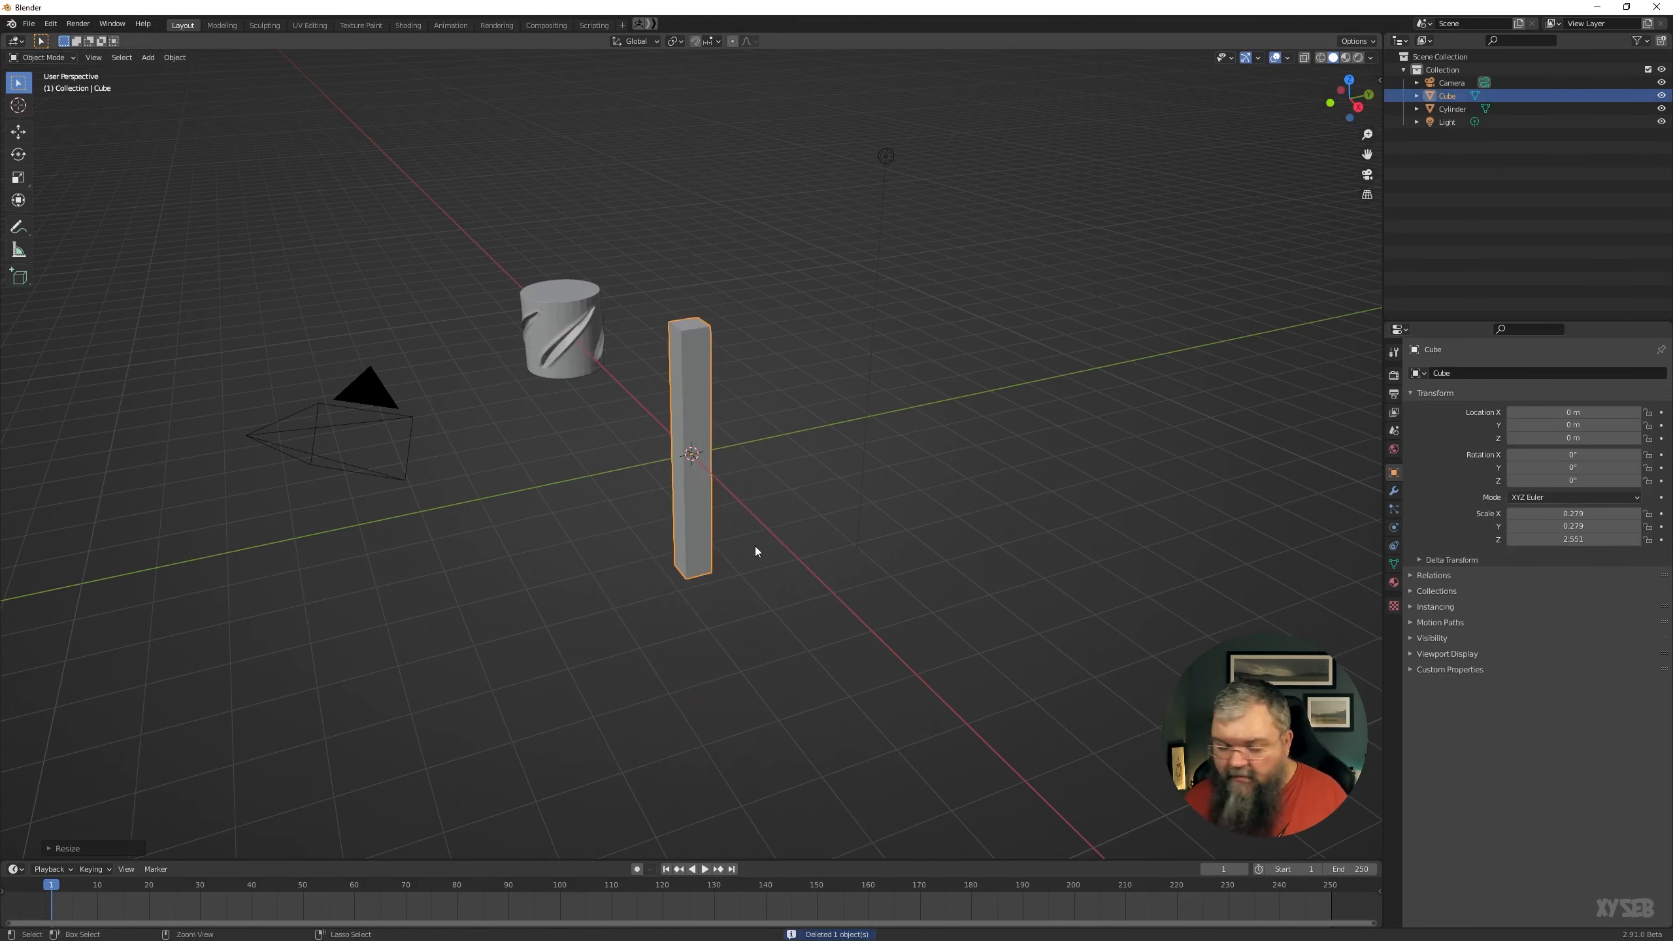
key("ctrl+a")
left_click(709, 599)
scroll(571, 334, "up", 5)
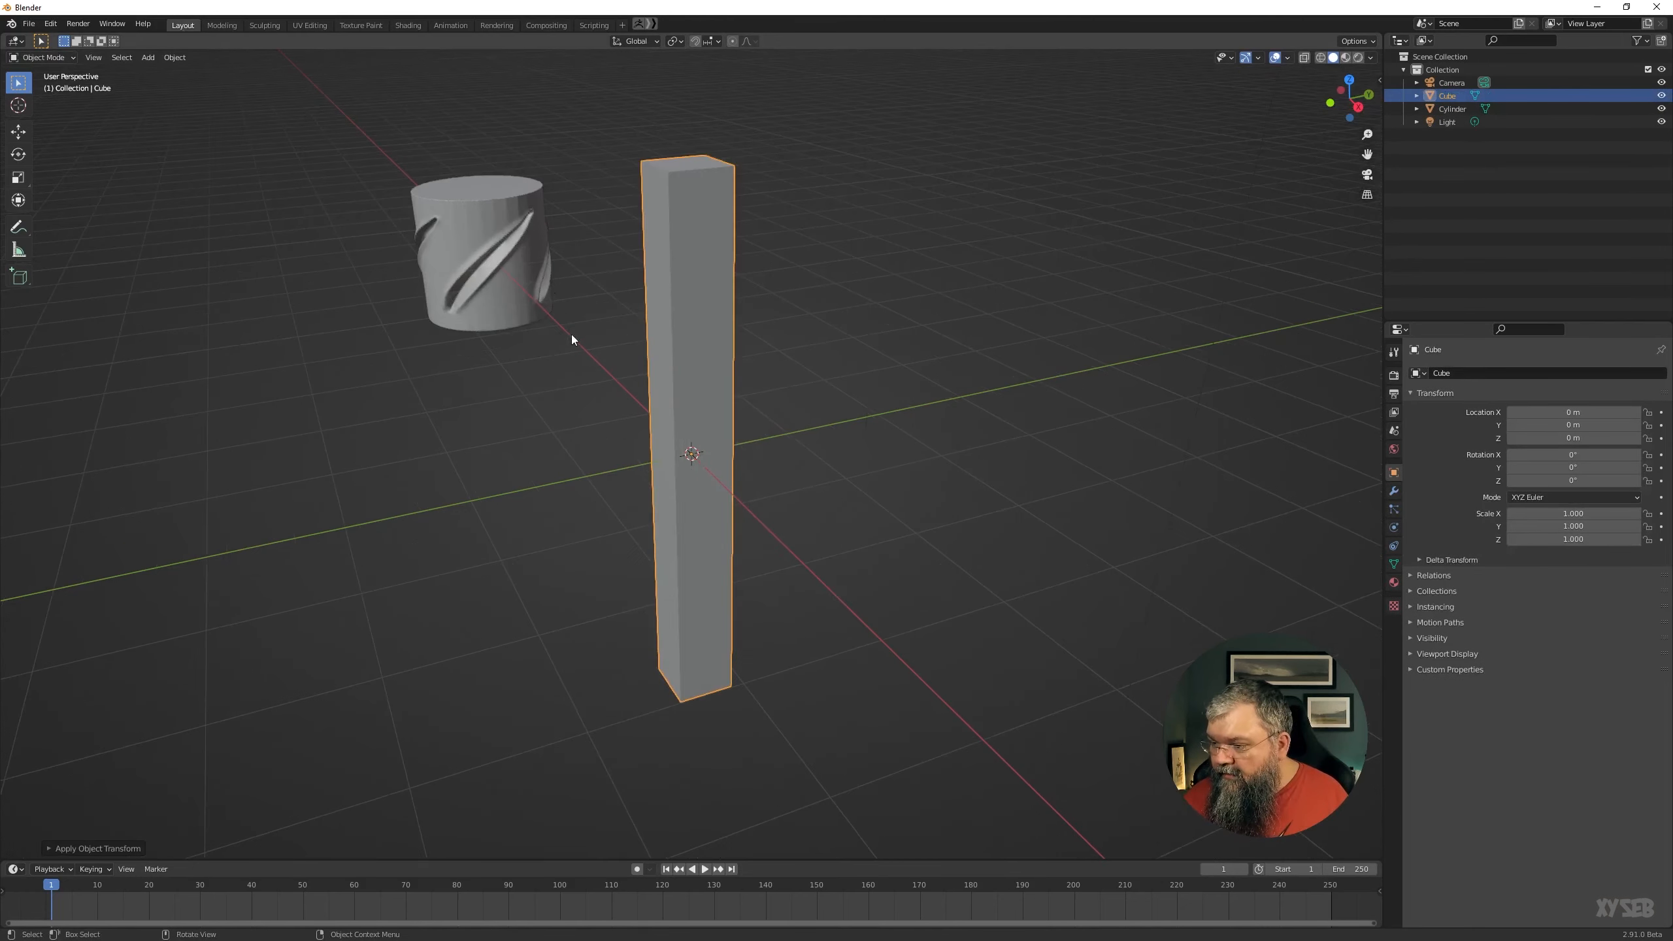
Open the post in the Sculpting workspace and voxel remesh it with a voxel size of 0.0150.
left_click(264, 26)
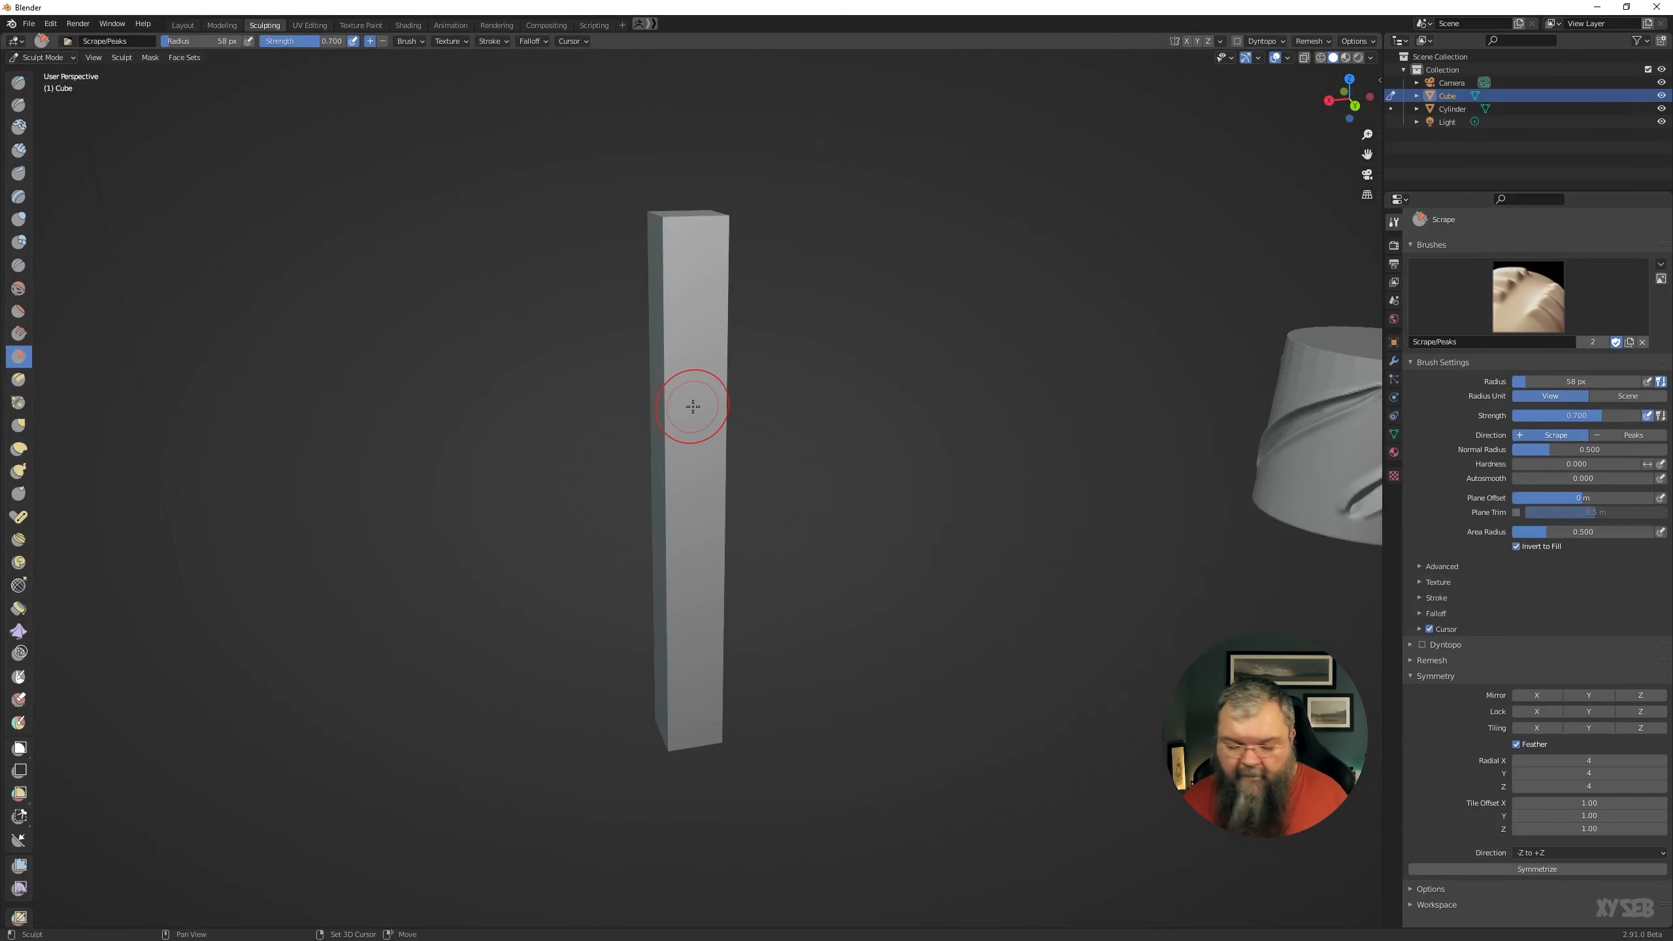
key("r")
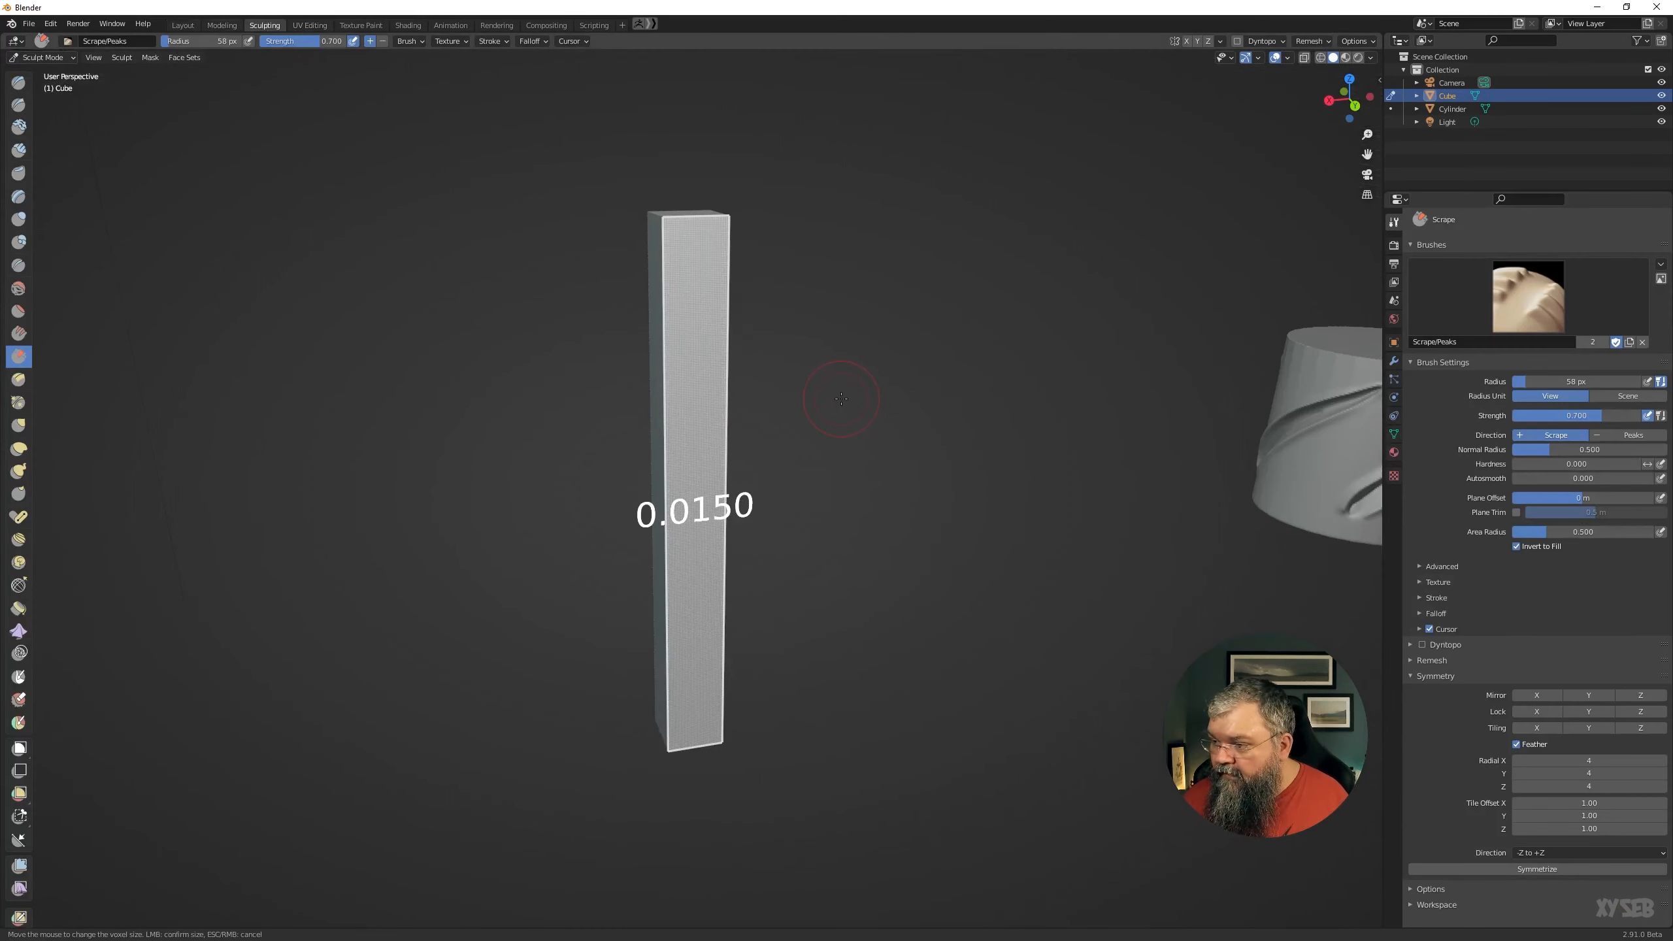
left_click(839, 398)
key("ctrl+r")
Set the radial symmetry counts for Y and X to 1, leaving only the Z axis active.
scroll(668, 313, "up", 3)
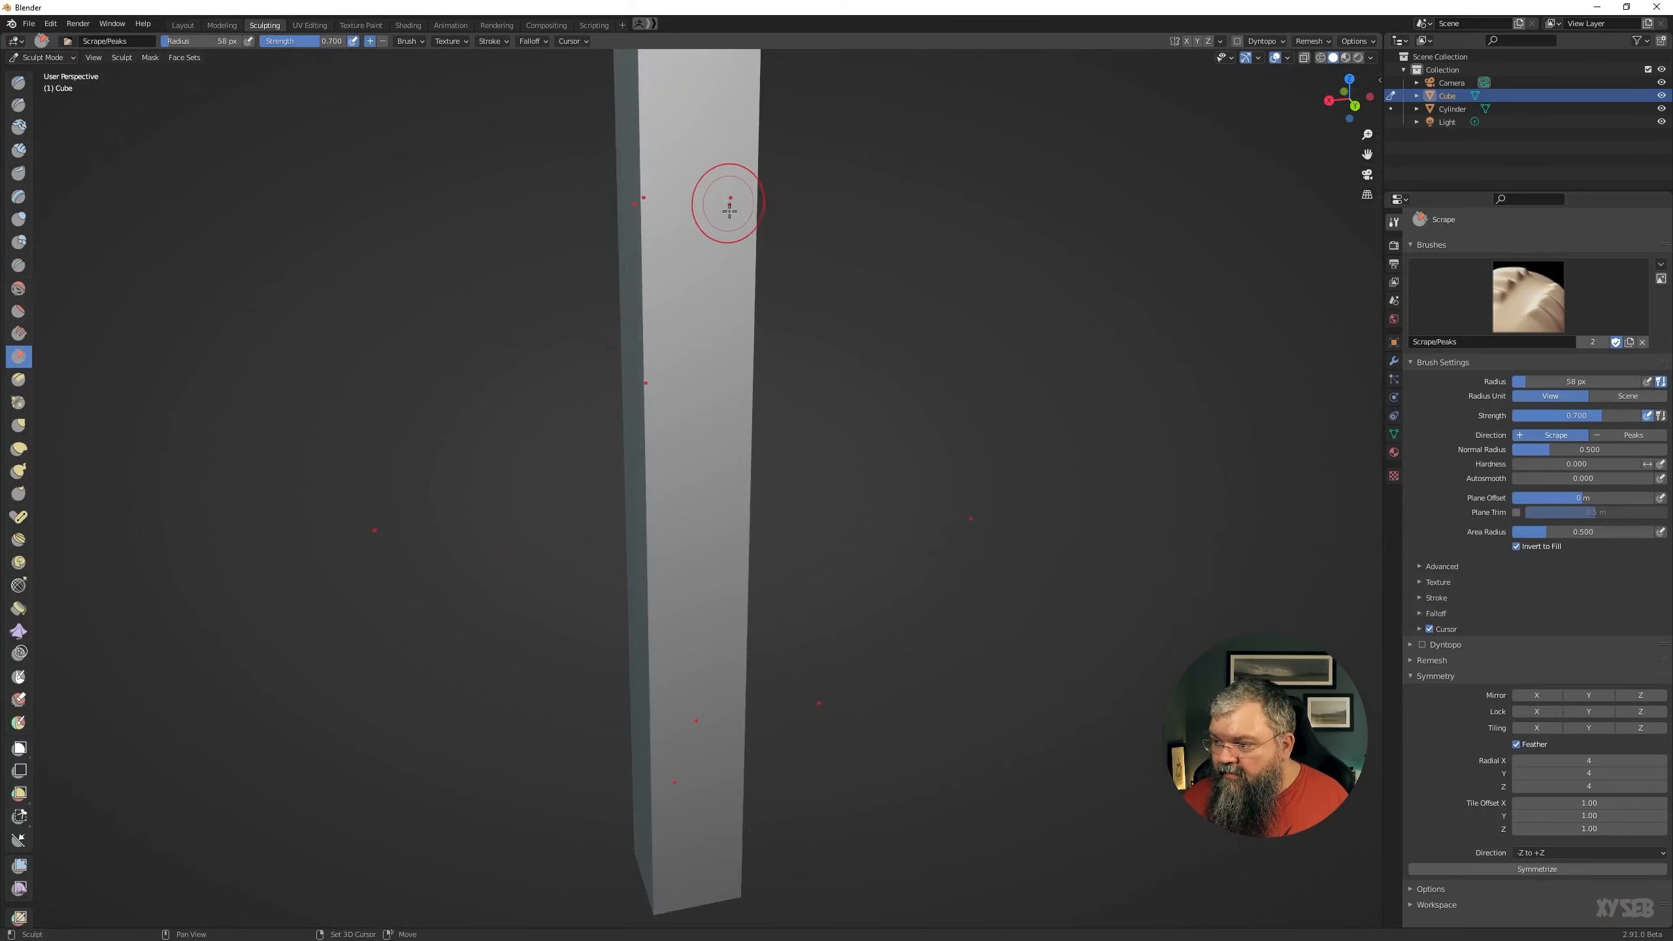
middle_click_drag(729, 206, 727, 392, "shift")
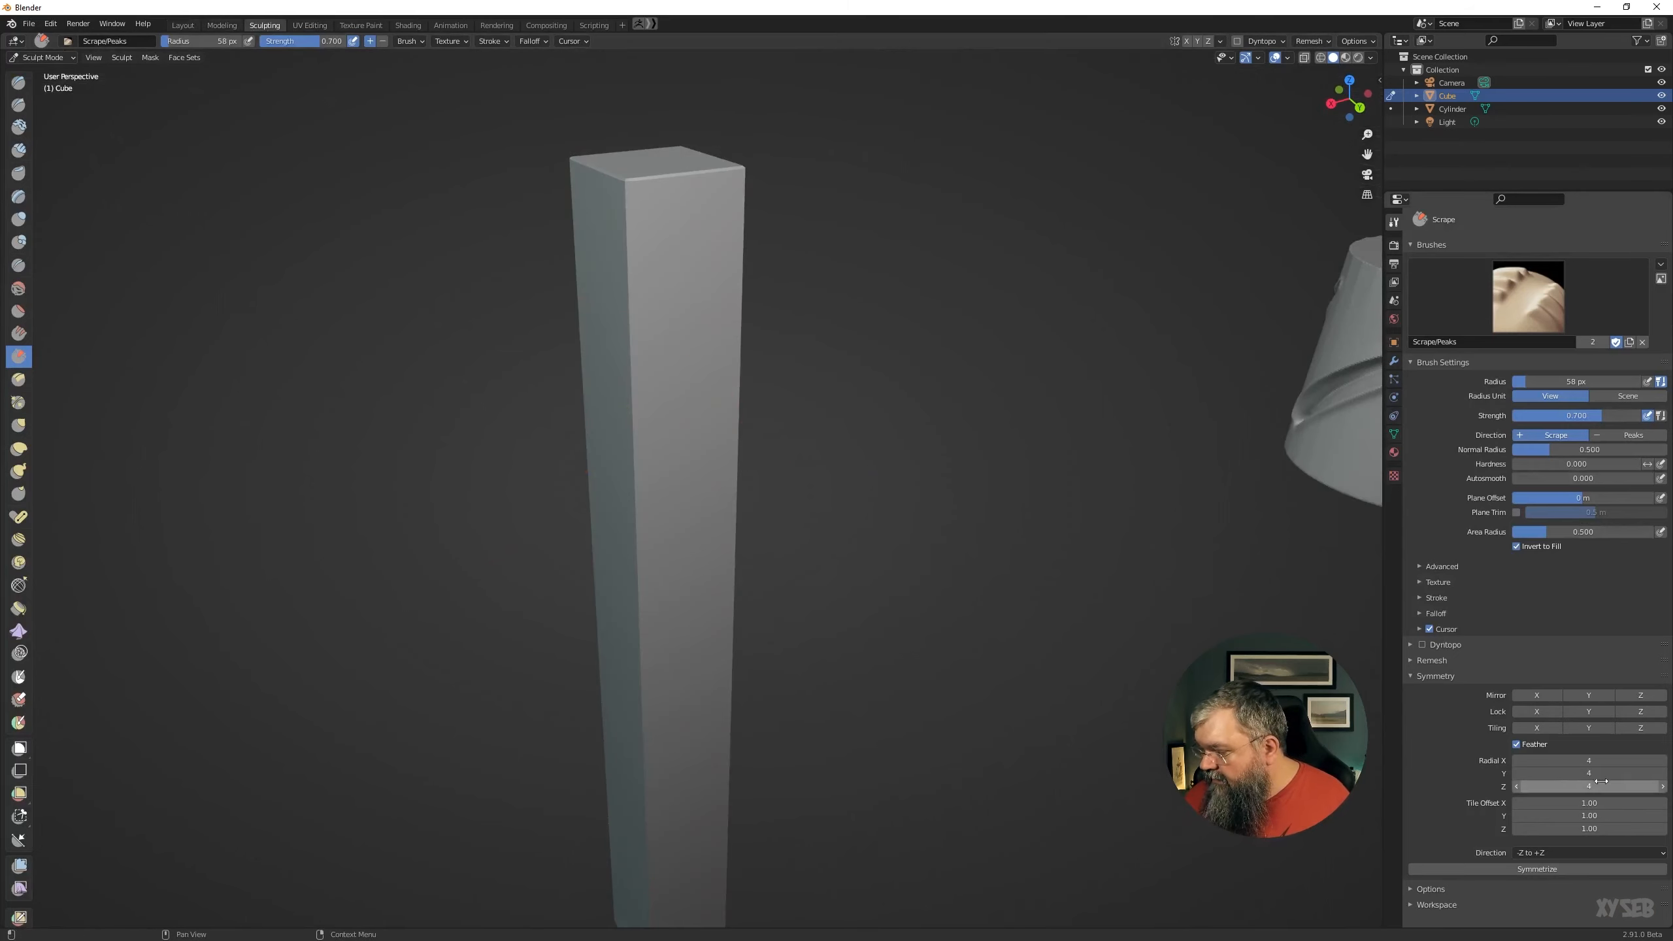
left_click(1581, 774)
type("1")
key("Return")
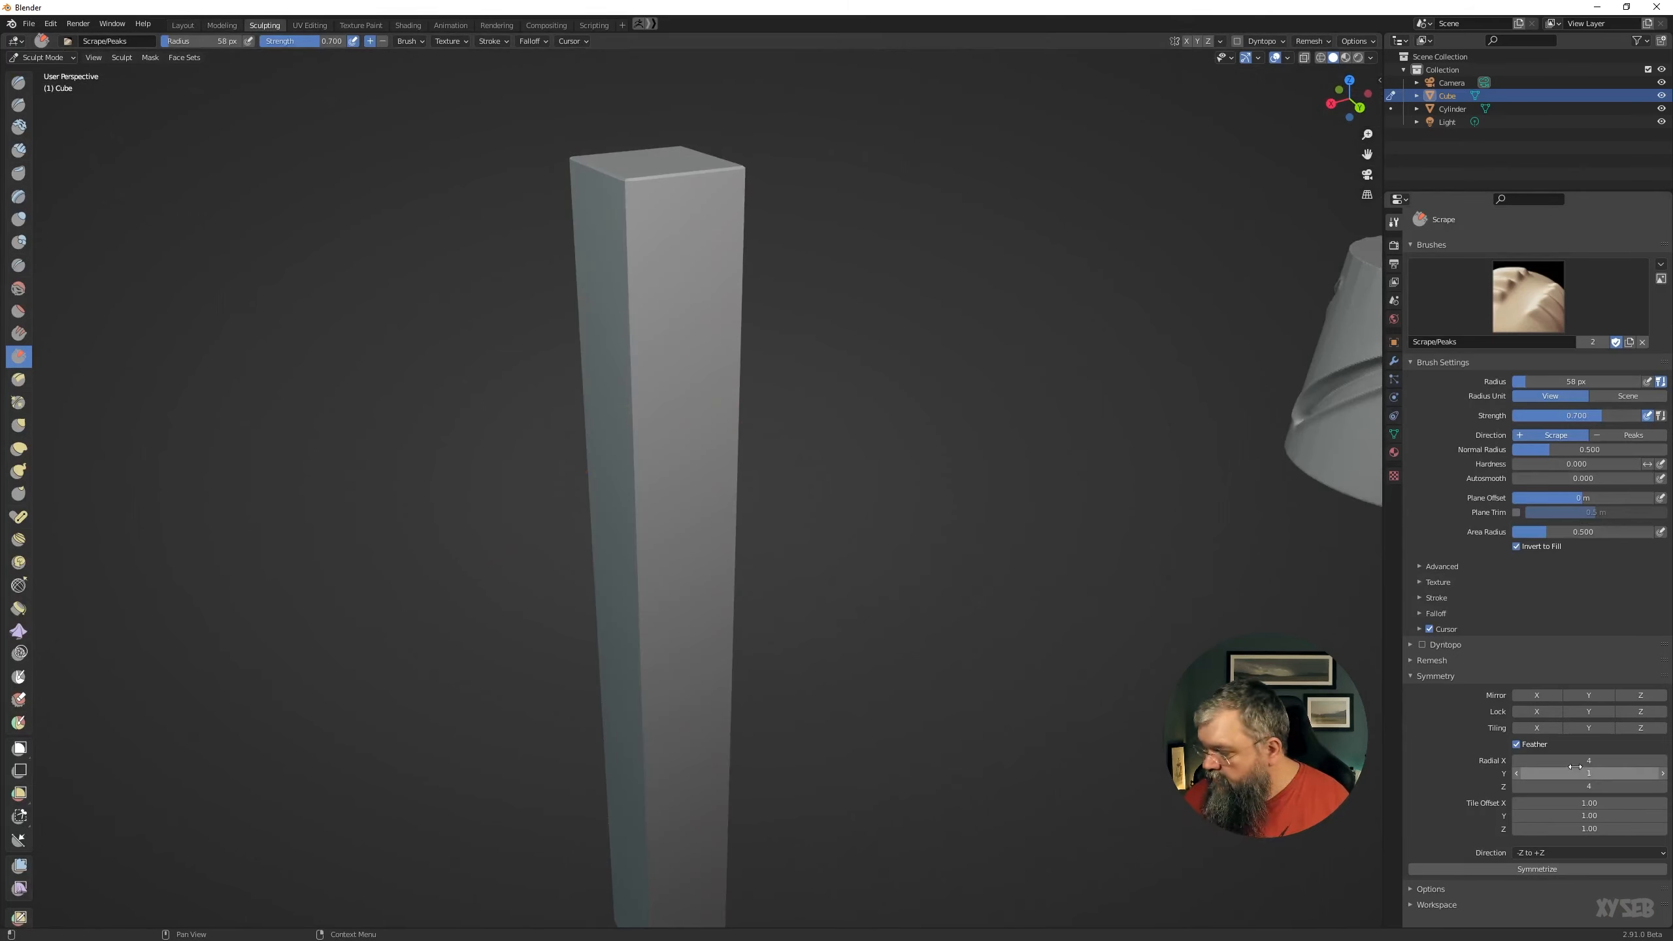
left_click(1582, 762)
type("1")
key("Return")
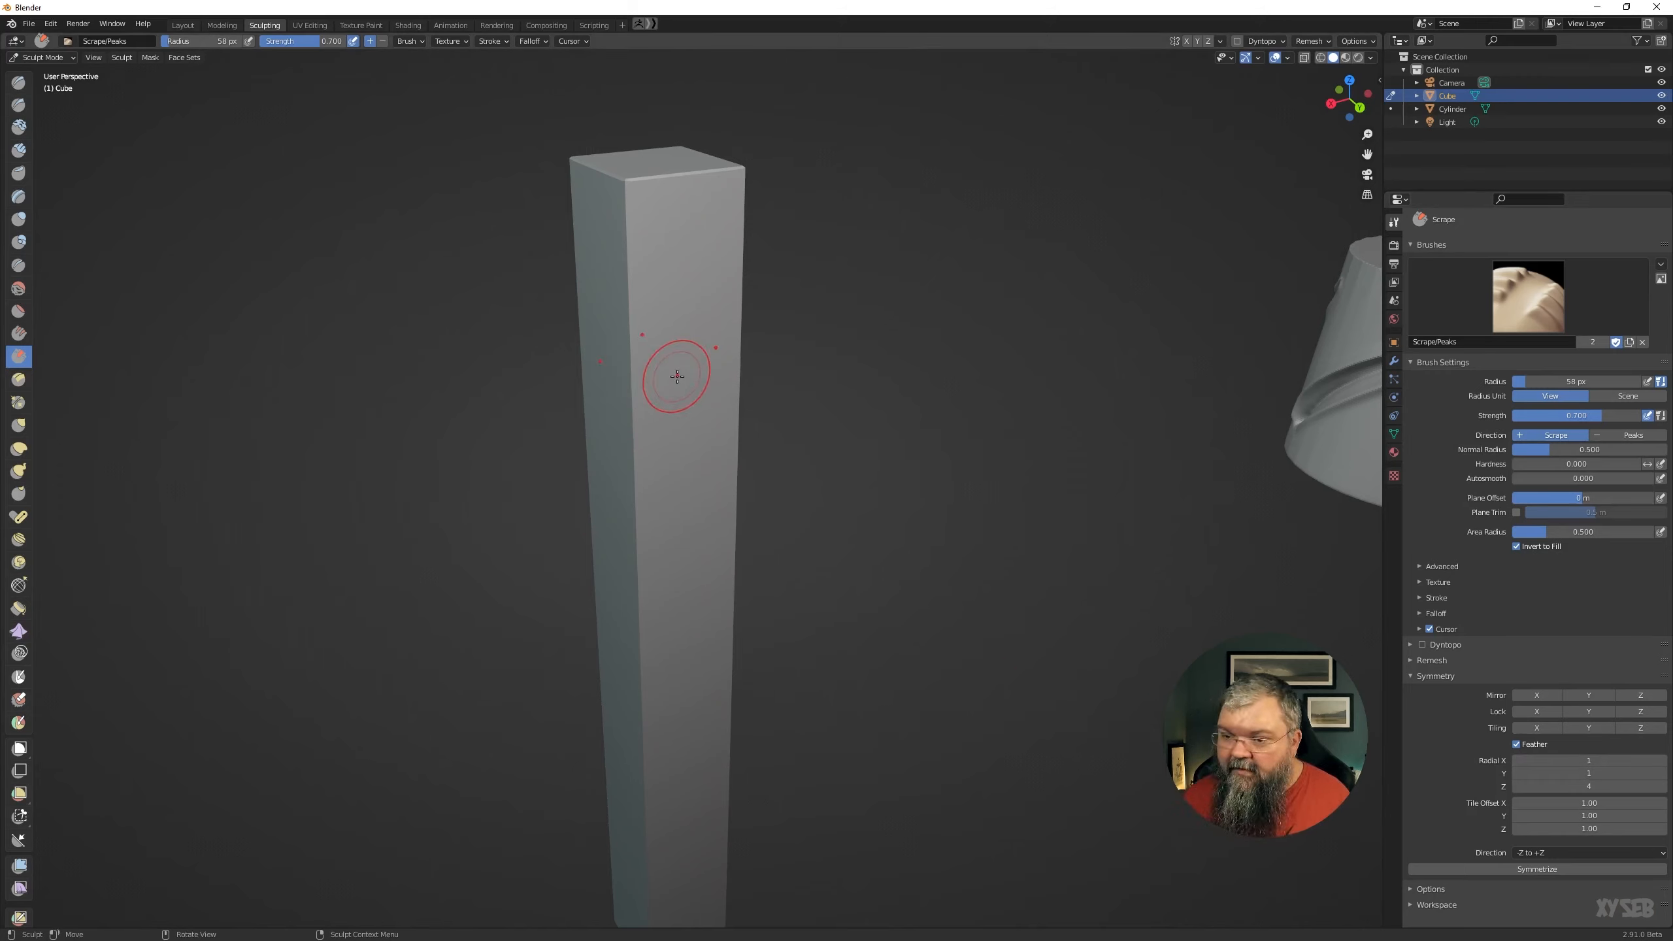
Choose the Draw Sharp brush and try carving lengthwise wood-grain grooves down the post's sides.
left_click(18, 105)
left_click_drag(668, 175, 659, 443)
left_click_drag(656, 614, 656, 637)
left_click_drag(698, 251, 678, 851)
left_click_drag(710, 494, 701, 919)
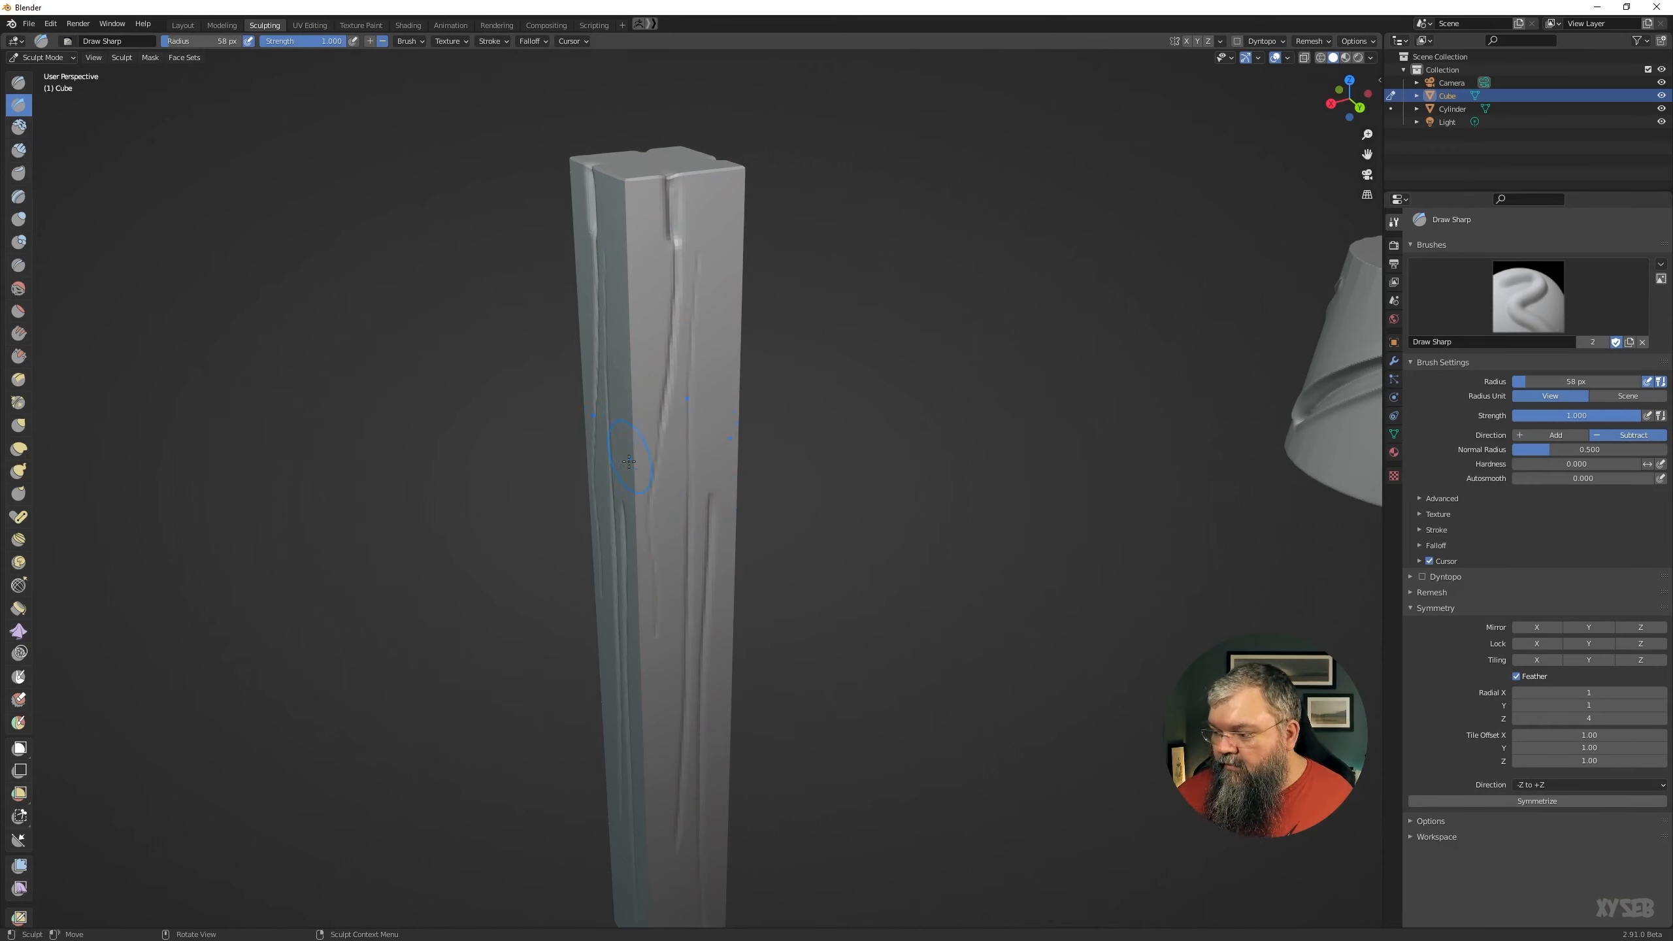
left_click_drag(629, 462, 644, 448)
Reduce the brush radius to 27 px and undo all grooves carved into the post.
mouse_move(643, 448)
middle_mouse_down()
mouse_move(735, 524)
mouse_move(644, 565)
middle_mouse_up()
key("f")
left_click(776, 470)
key("ctrl+z")
key("ctrl+z")
key("ctrl+z")
key("ctrl+z")
key("ctrl+z")
key("ctrl+z")
key("ctrl+z")
key("ctrl+z")
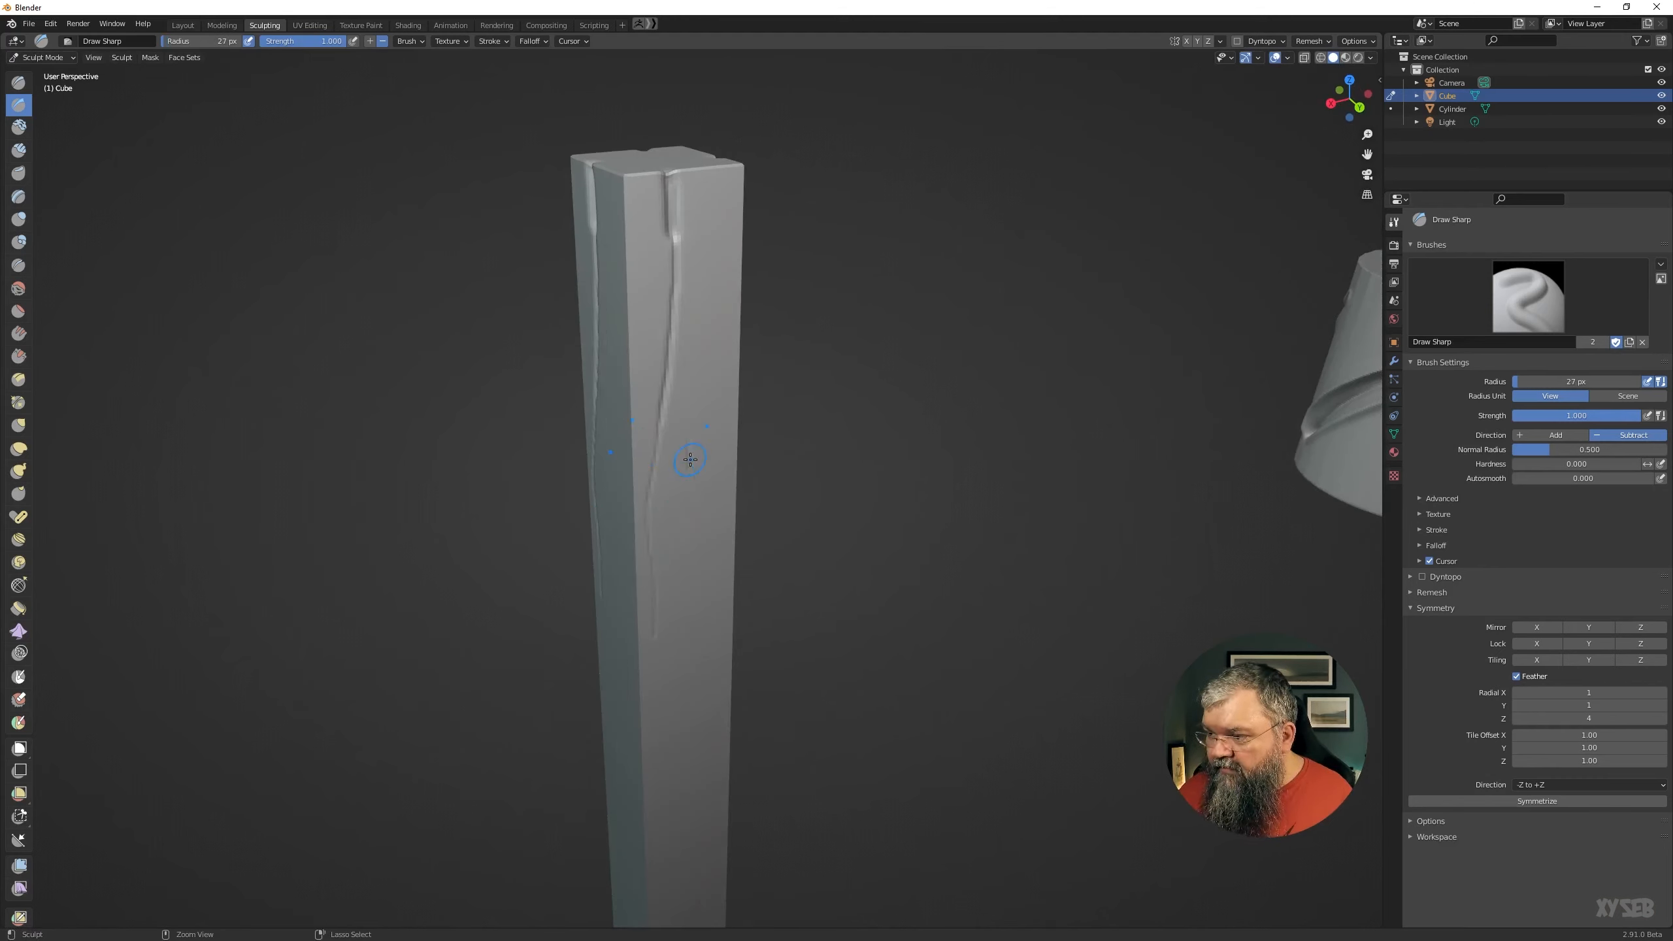
mouse_move(685, 468)
middle_mouse_down()
mouse_move(762, 468)
mouse_move(726, 513)
middle_mouse_up()
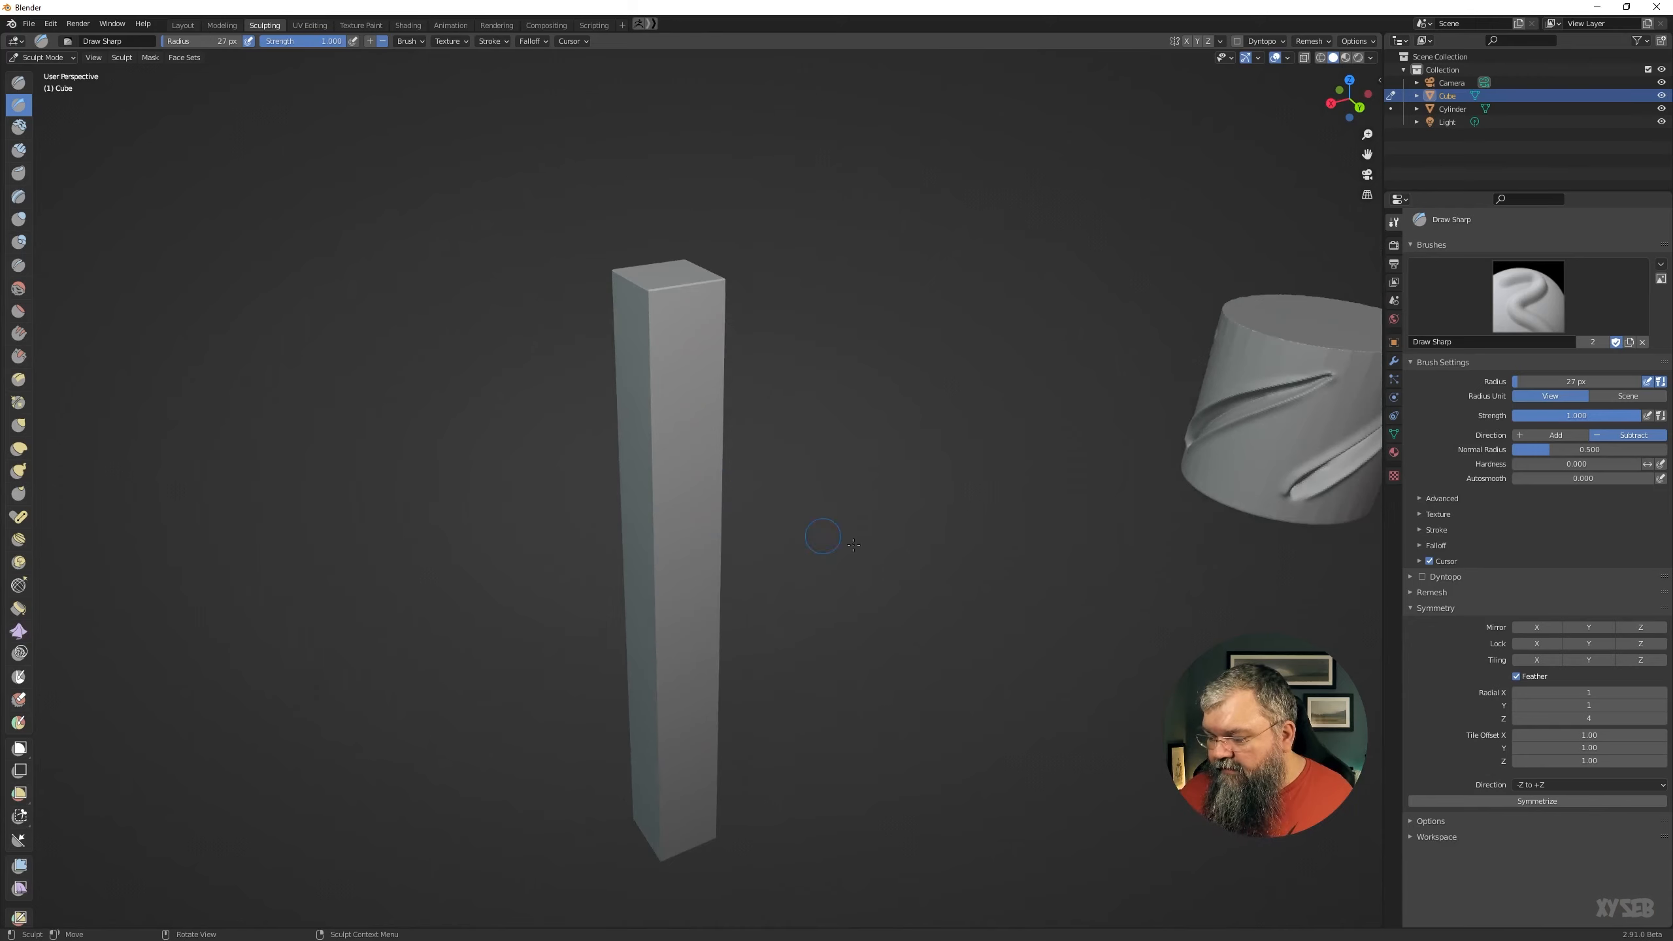
Set the Z radial symmetry count to 2 and carve slanted grooves into the upper part of one post side.
double_click(1599, 719)
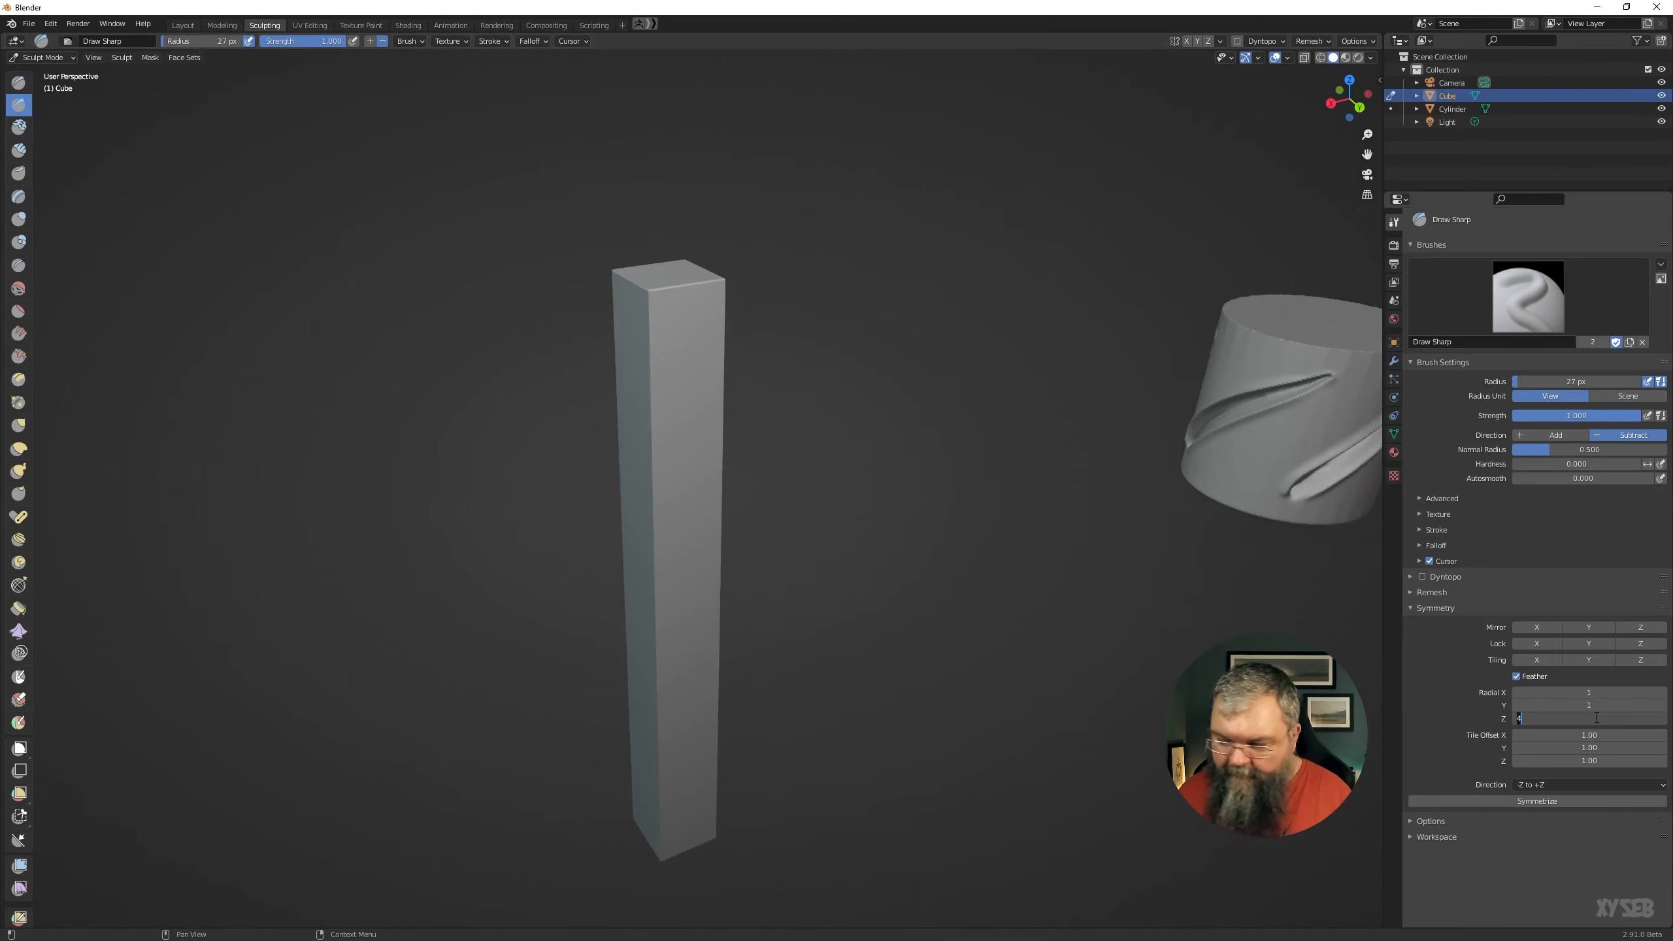
type("2")
key("Return")
mouse_move(692, 286)
left_mouse_down()
mouse_move(661, 499)
mouse_move(669, 330)
left_mouse_up()
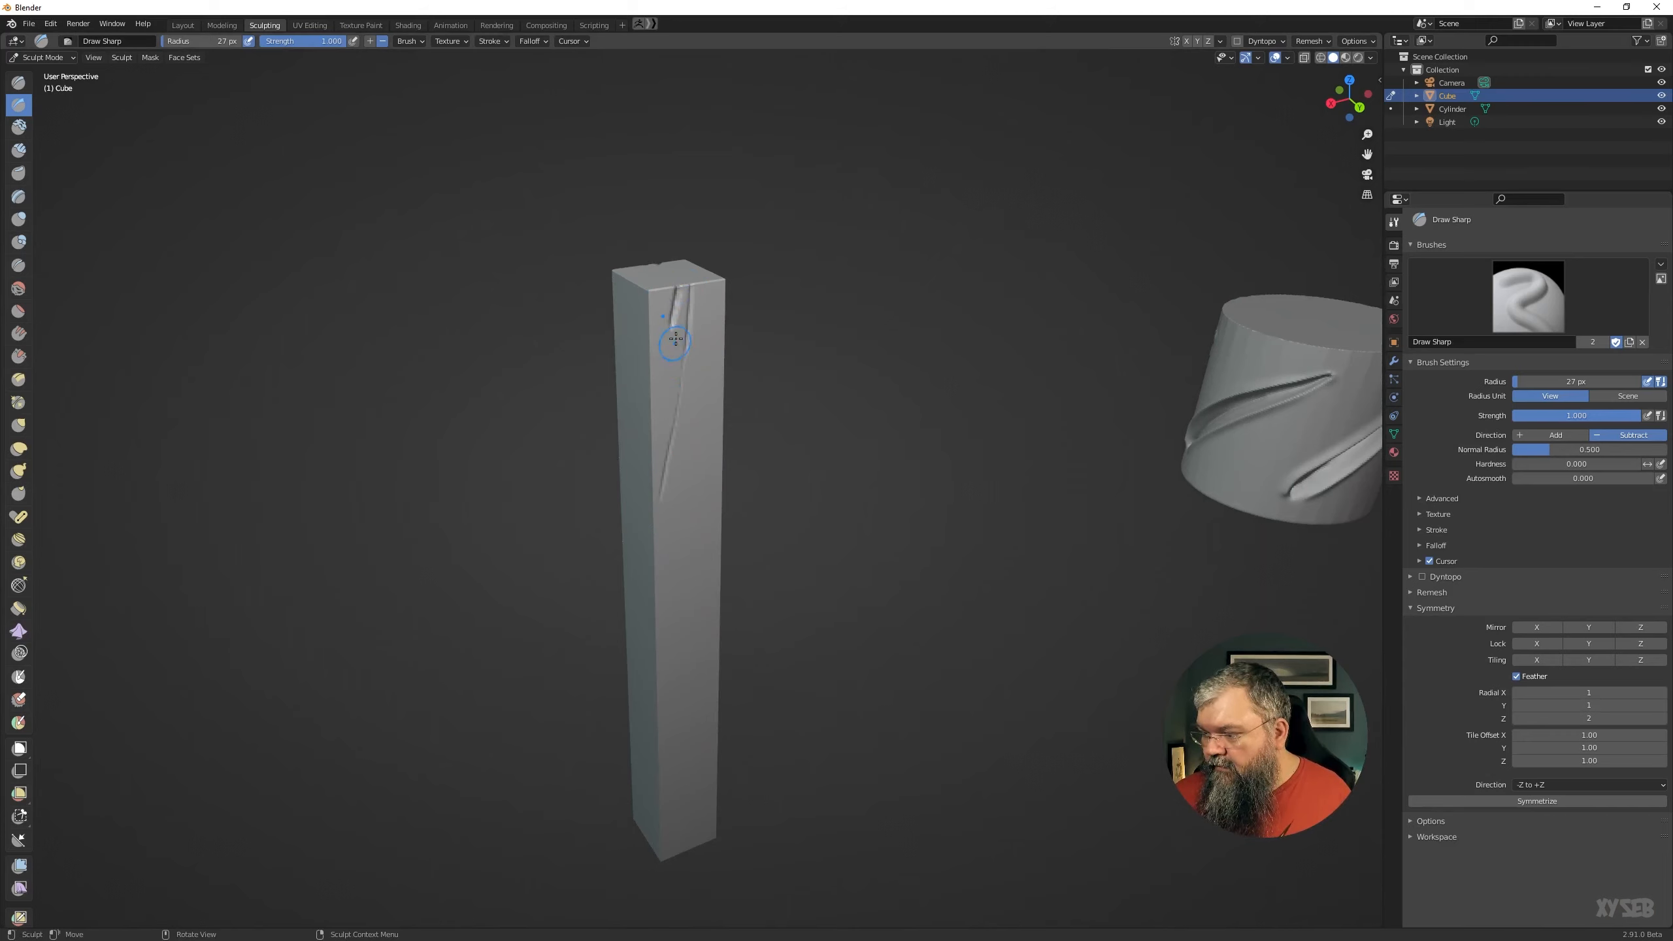
Carve a diagonal groove near the top of the adjacent post side and continue it across the top face.
mouse_move(768, 364)
middle_mouse_down()
mouse_move(712, 342)
mouse_move(725, 344)
middle_mouse_up()
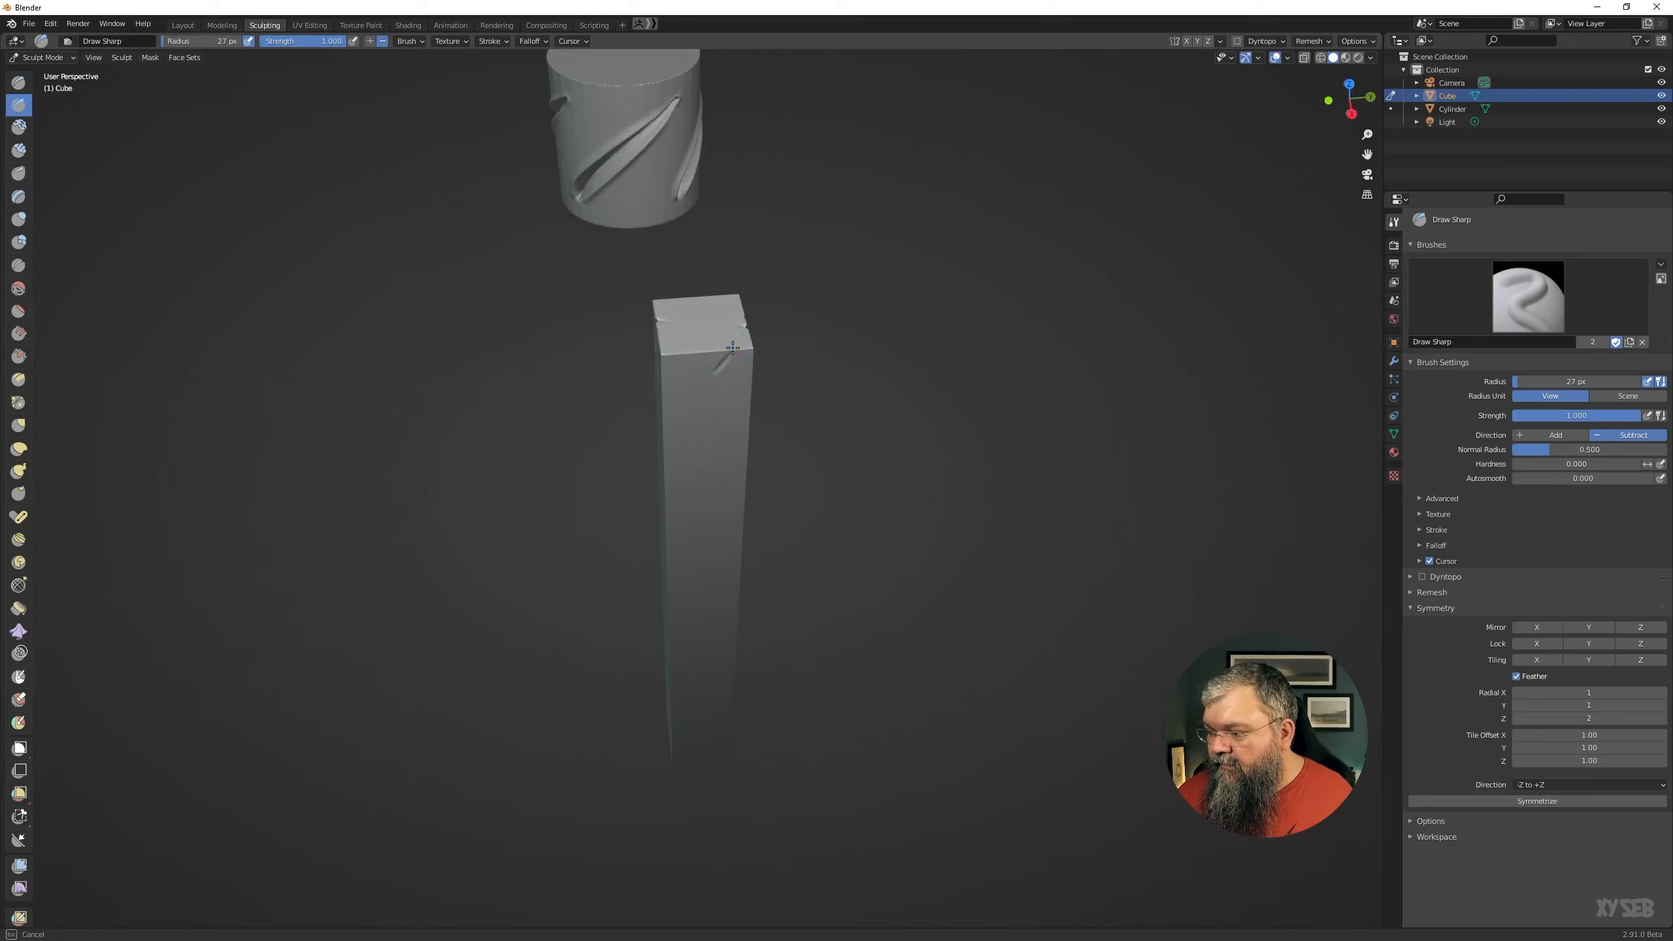
left_click_drag(722, 361, 696, 369)
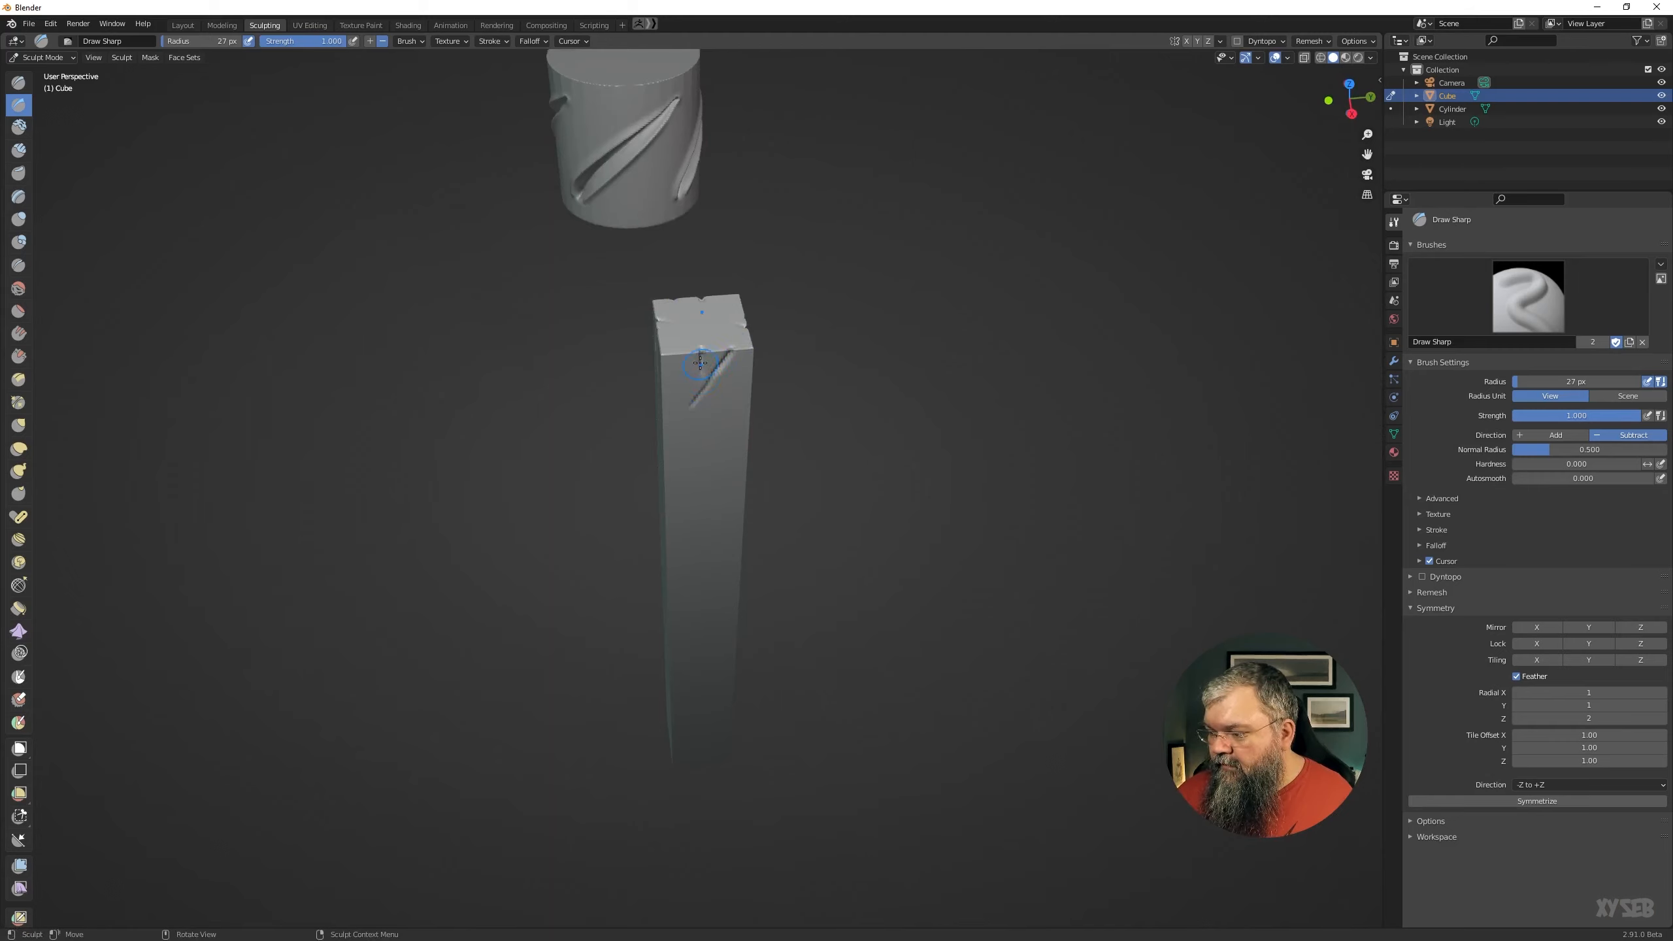
middle_click_drag(701, 322, 694, 468)
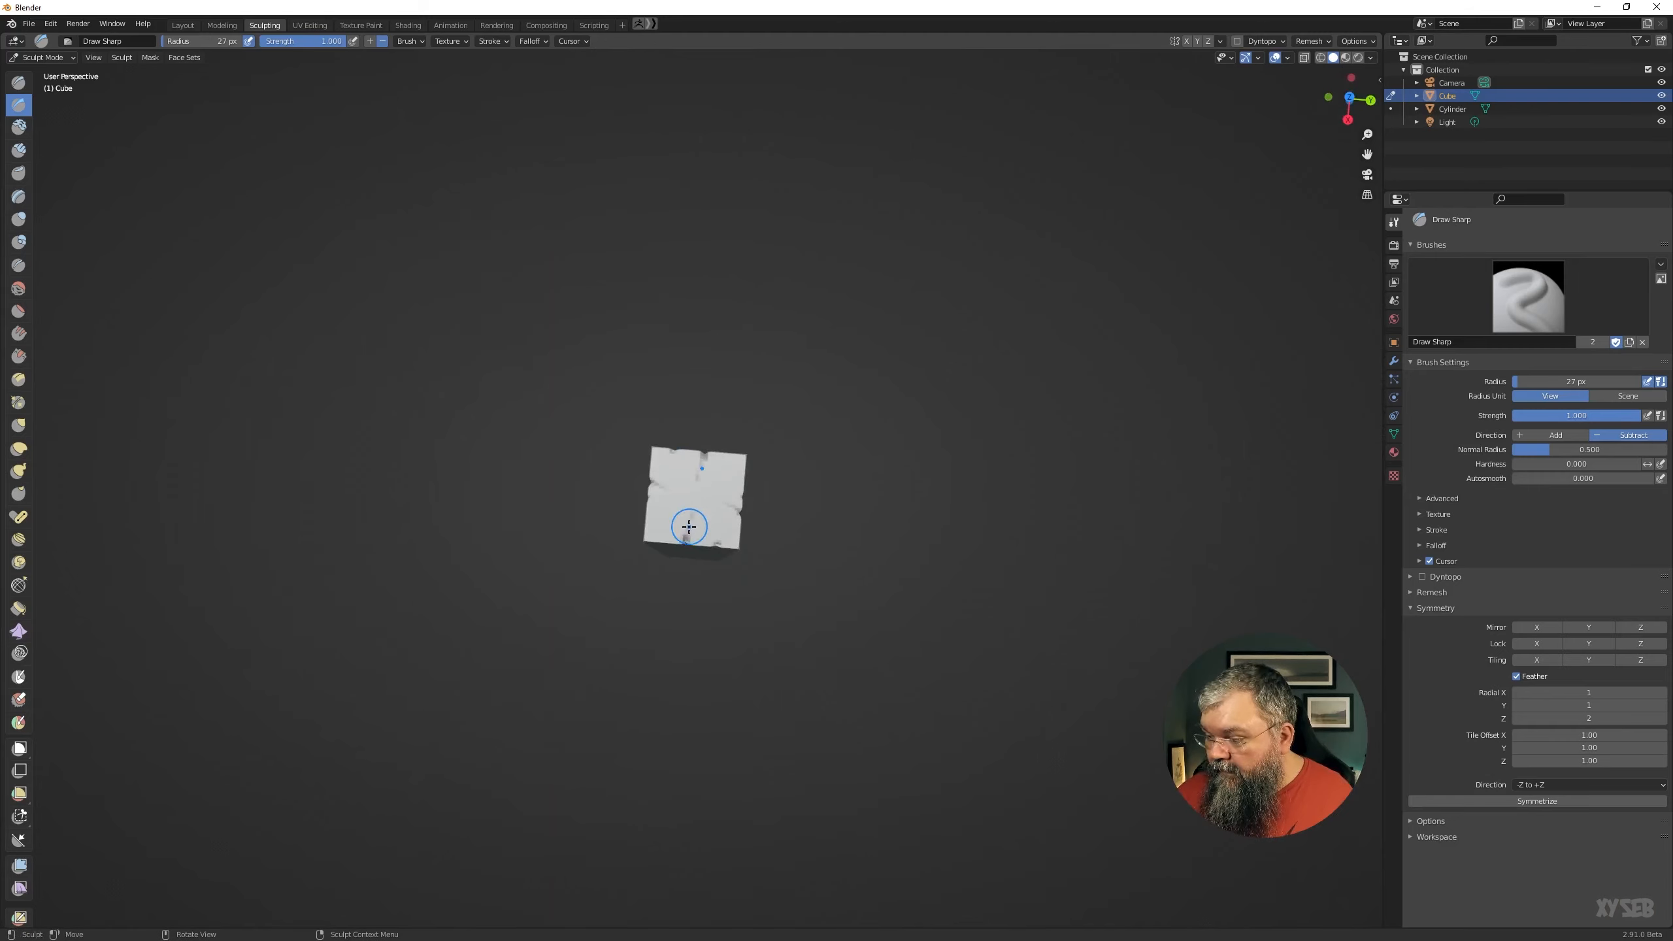
left_click_drag(687, 530, 698, 491)
middle_click_drag(690, 534, 717, 382)
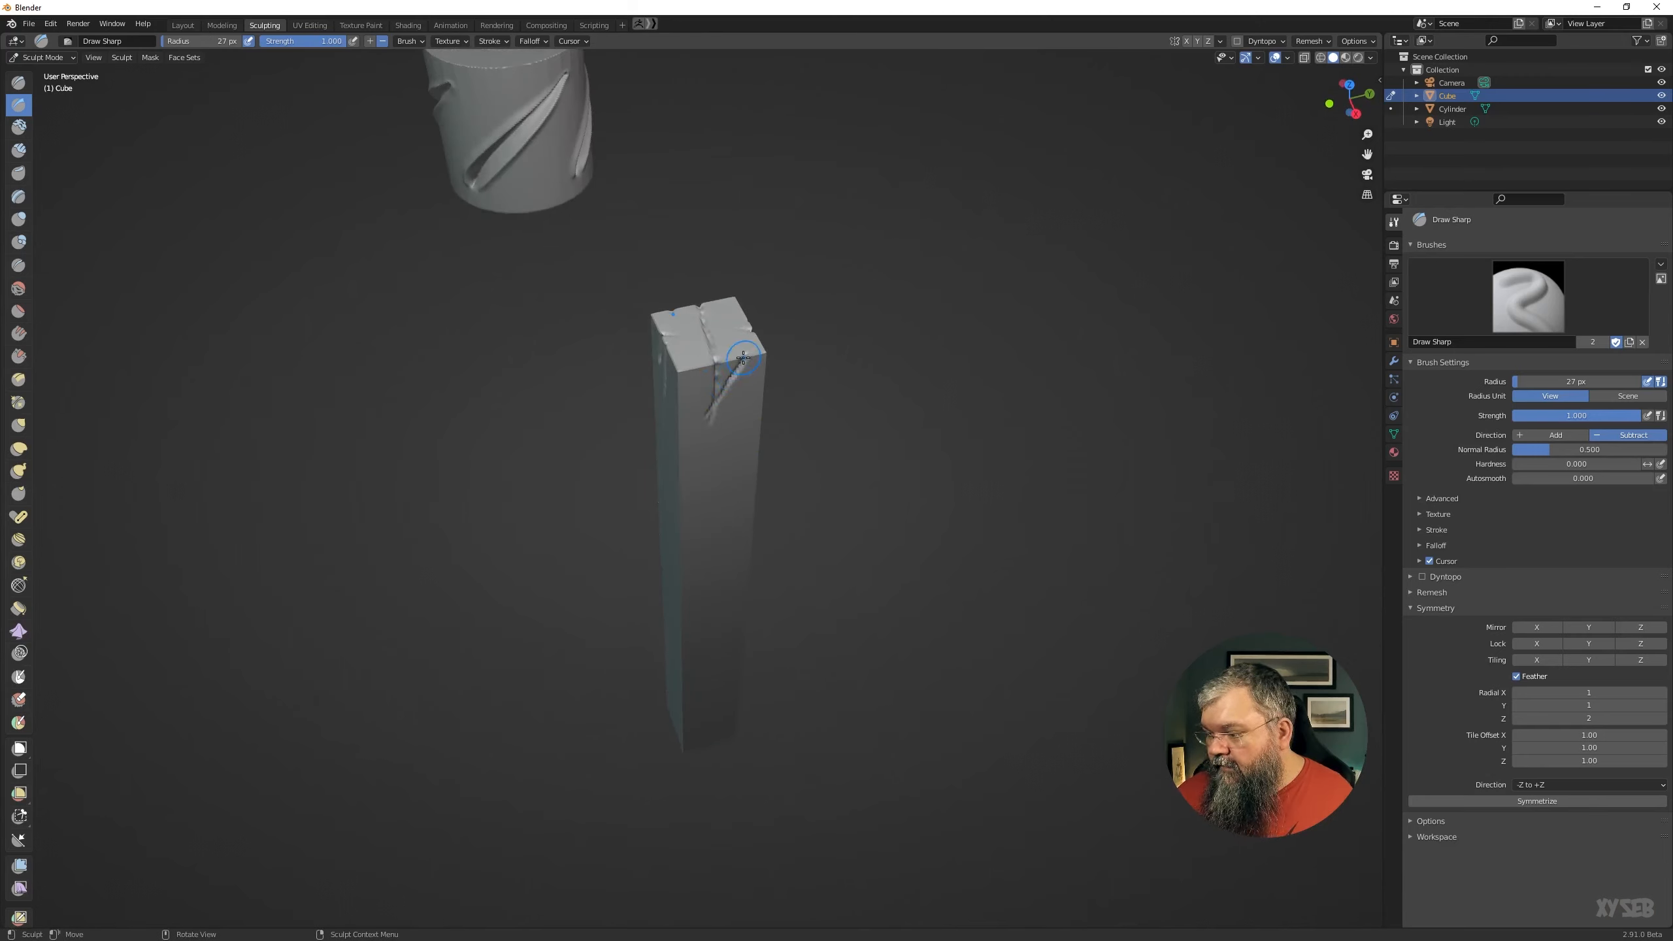
Carve long lengthwise wood-grain grooves down the post side from the notch near its top.
middle_click_drag(771, 386, 752, 367)
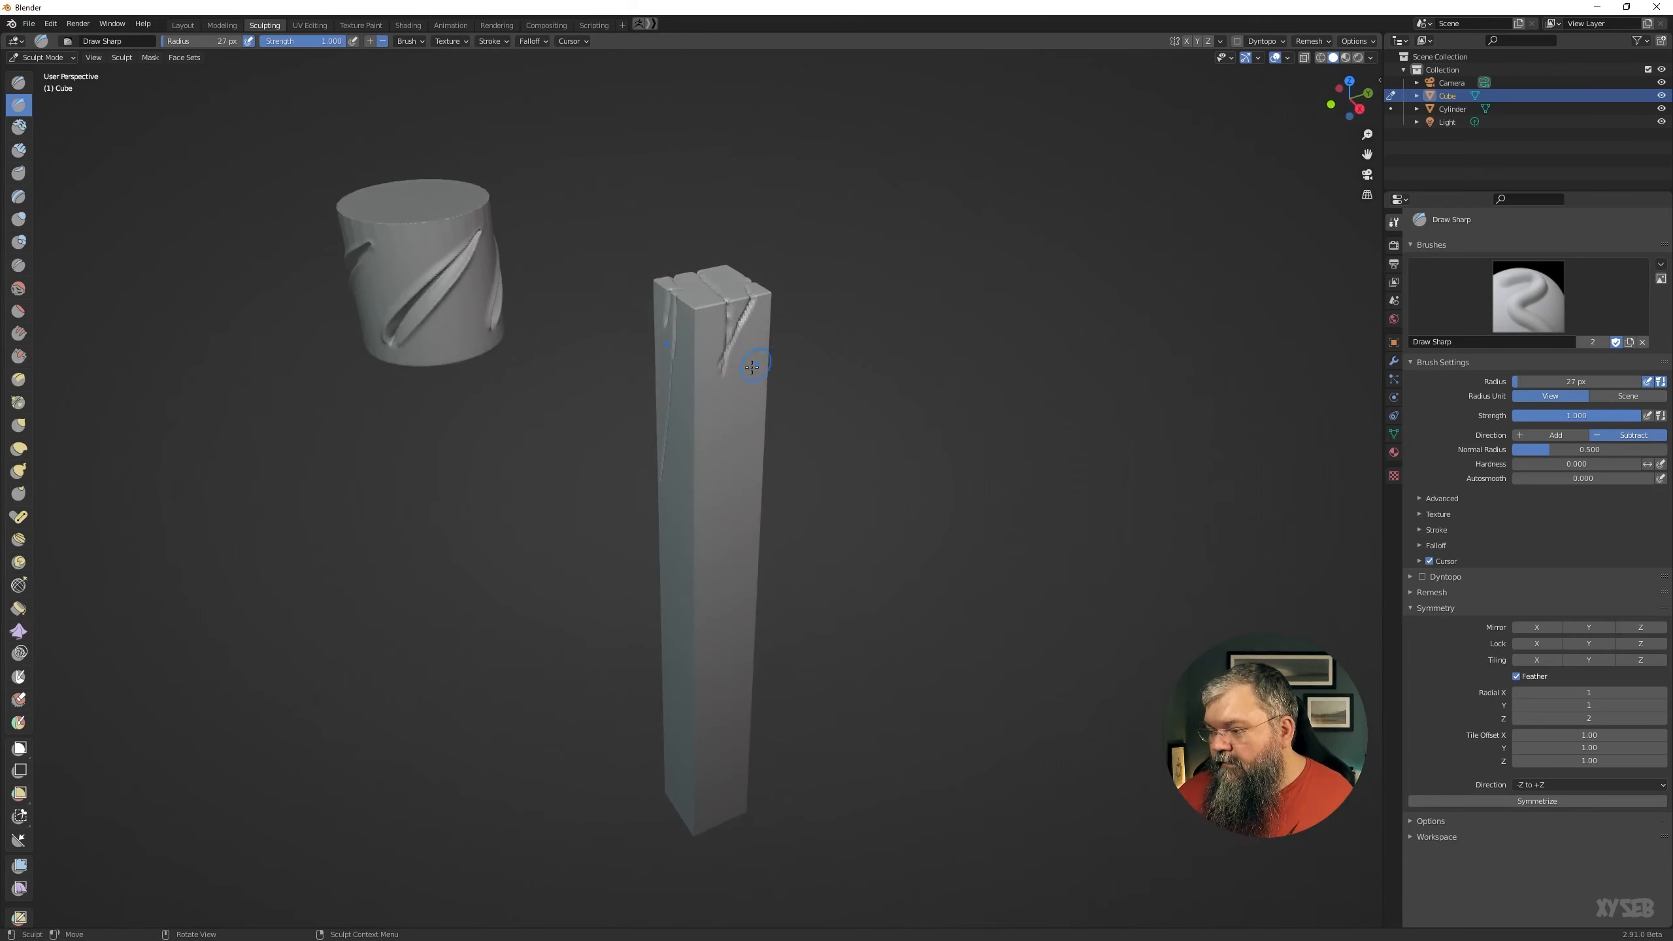
mouse_move(726, 349)
left_mouse_down()
mouse_move(723, 659)
mouse_move(706, 418)
mouse_move(703, 626)
left_mouse_up()
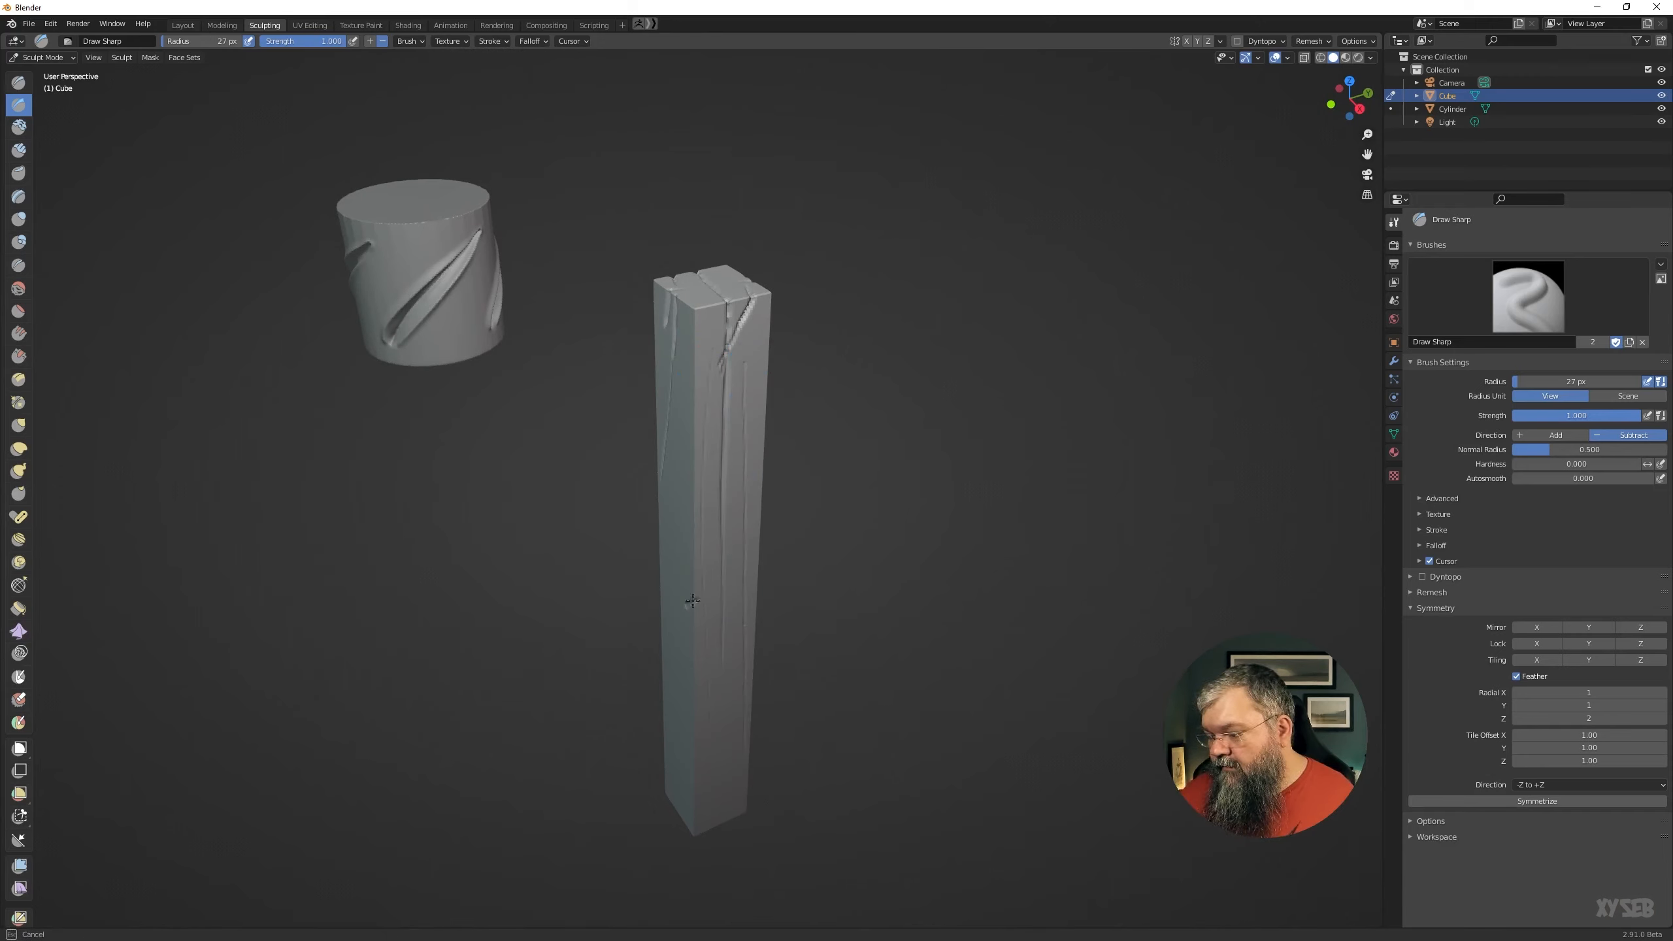
middle_click_drag(691, 603, 727, 585)
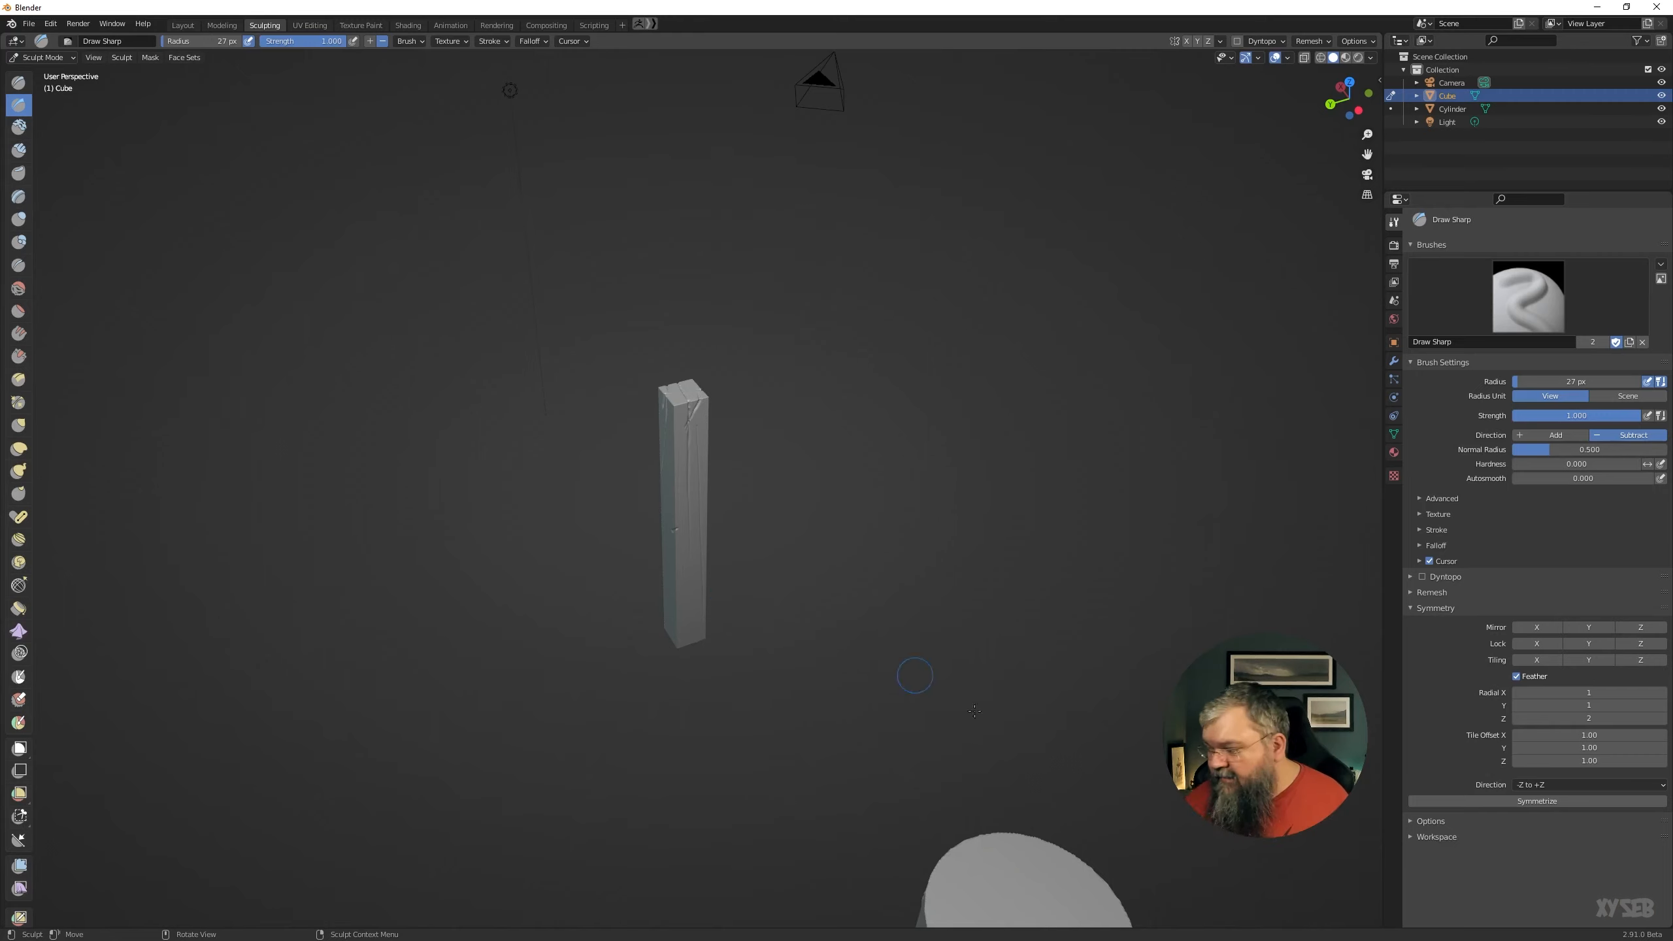
Set the Z radial symmetry count to 1.
left_click(1592, 717)
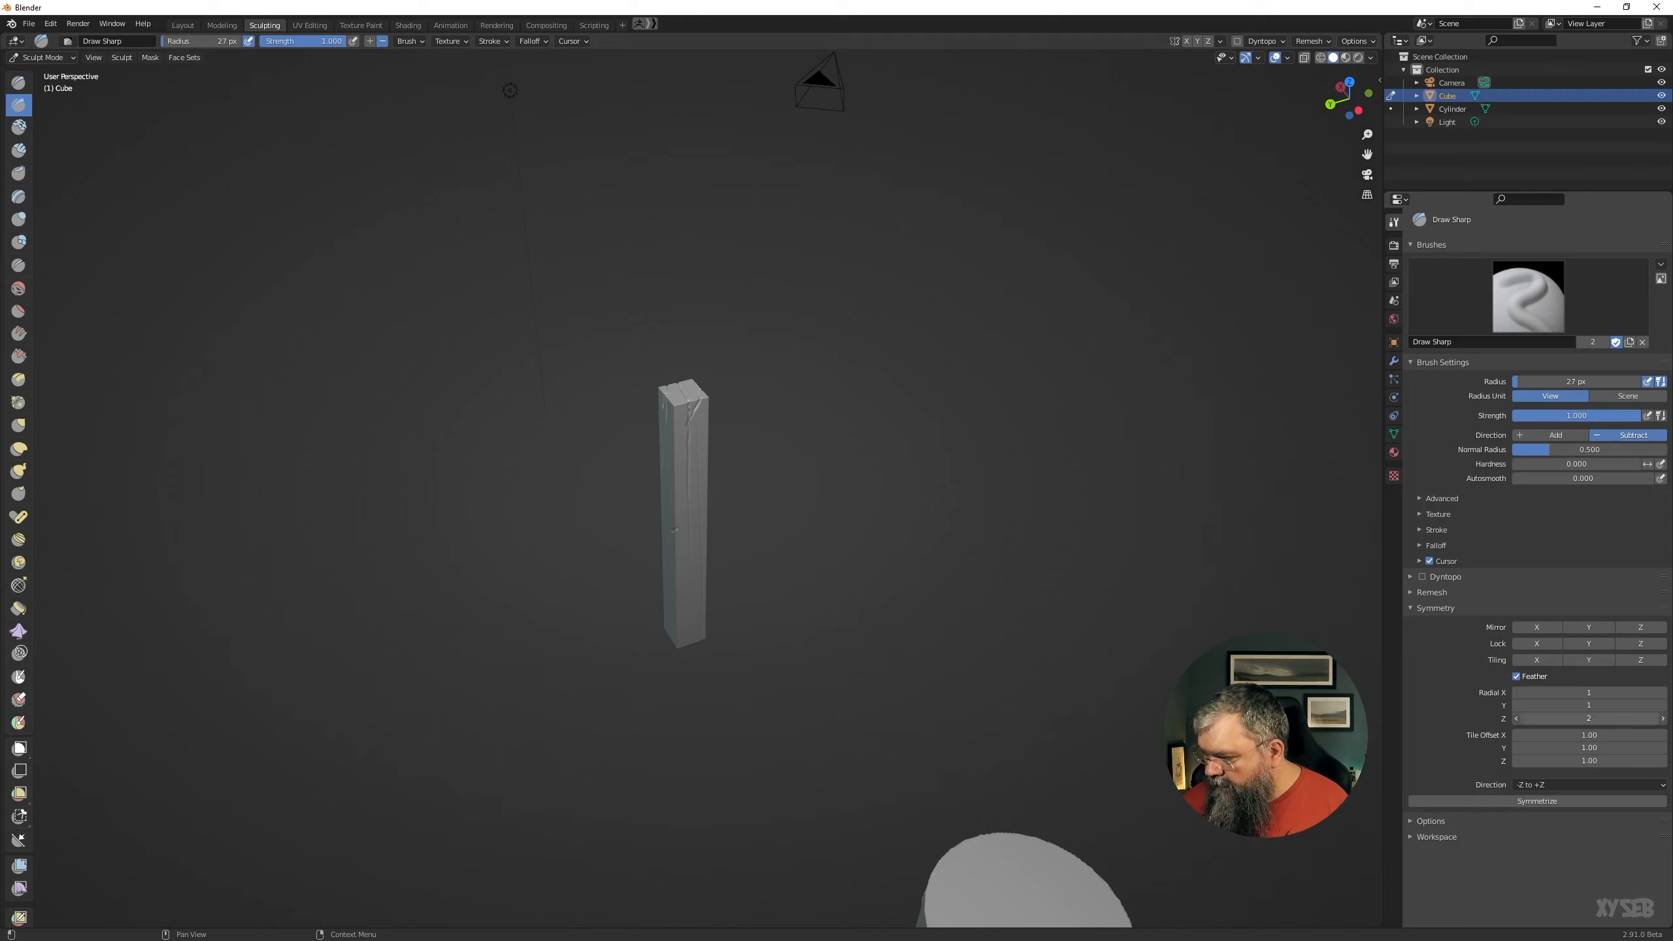
type("1")
key("Return")
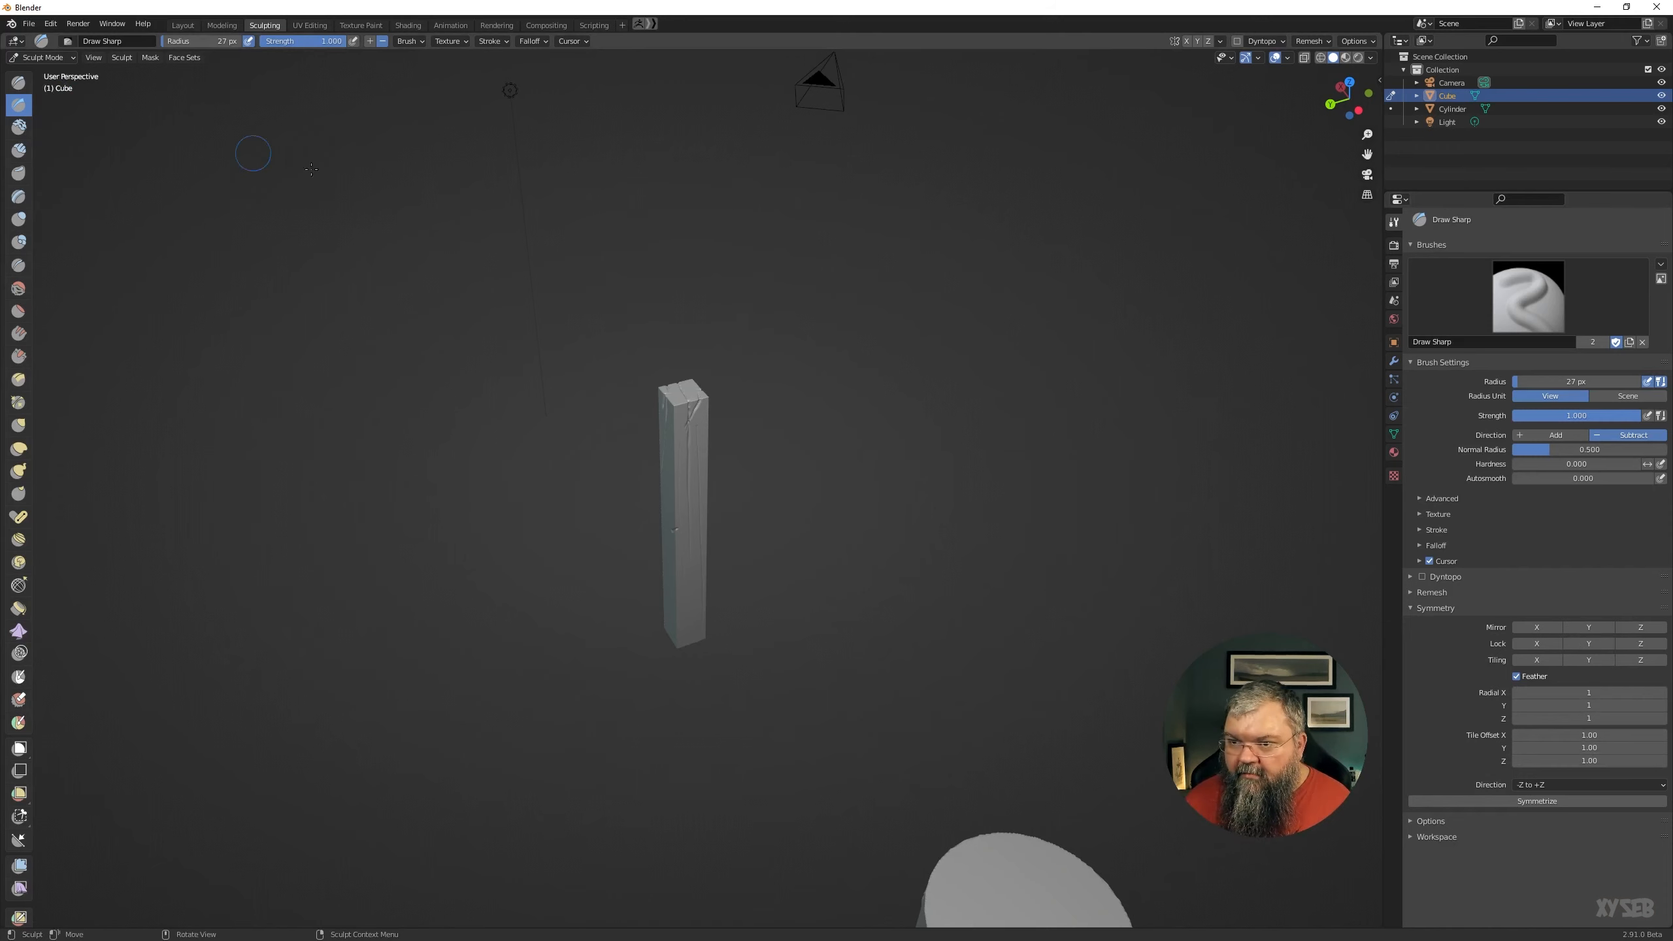
Switch to the Layout workspace and delete the post and the cylinder.
left_click(182, 25)
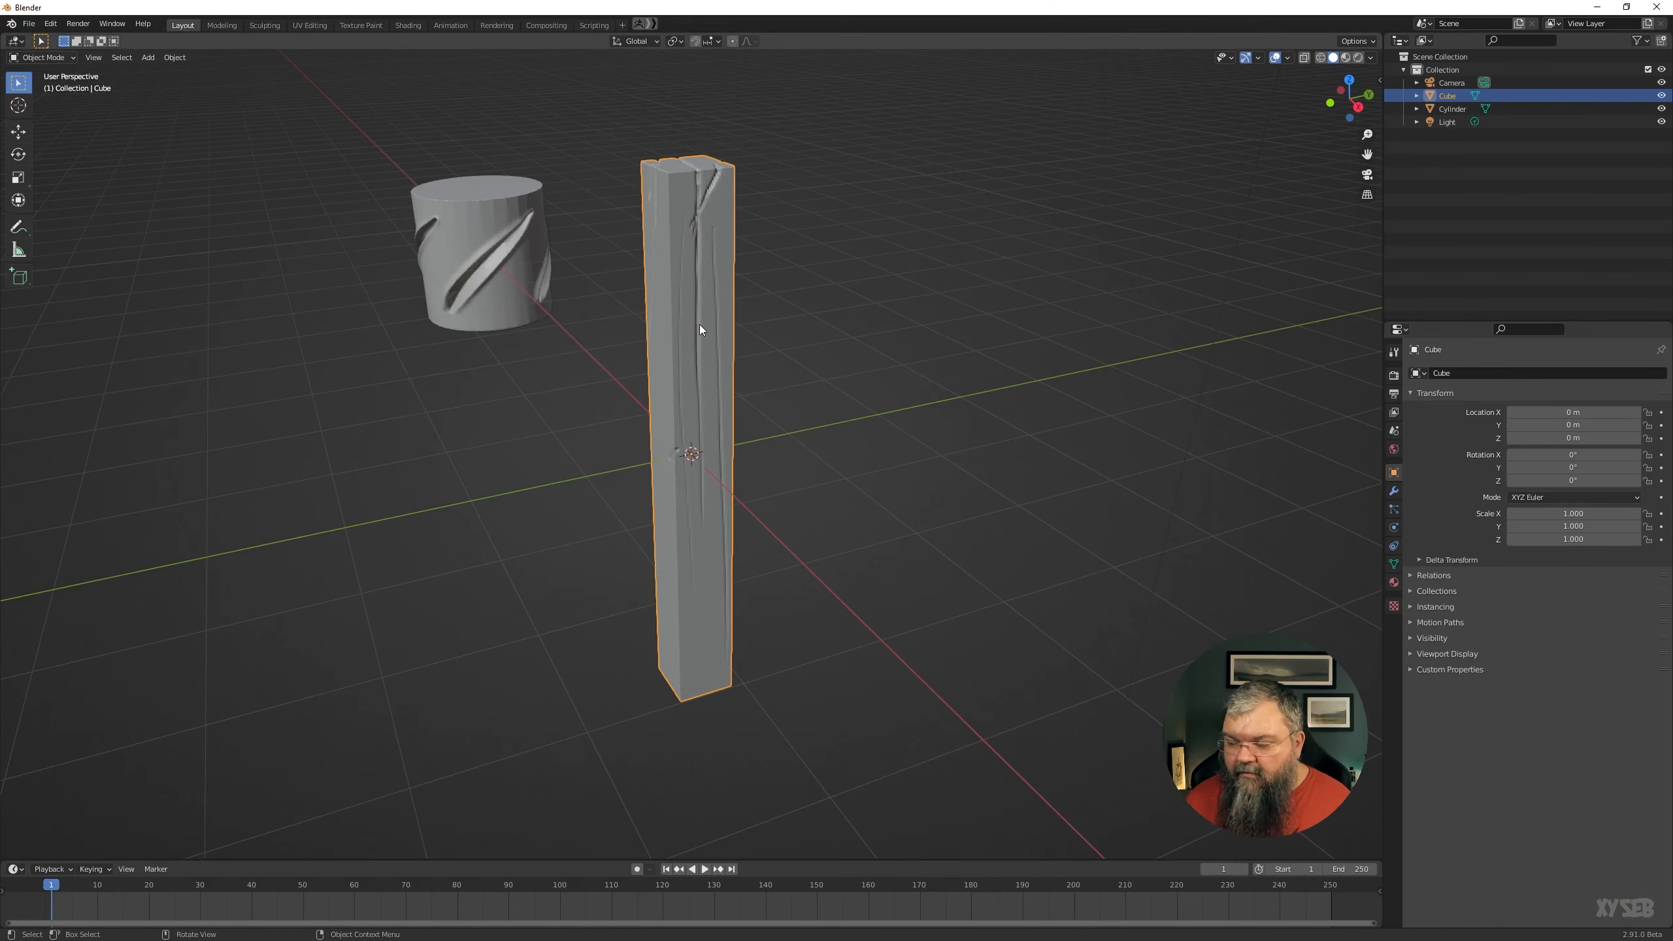
key("Delete")
left_click(476, 286)
key("Delete")
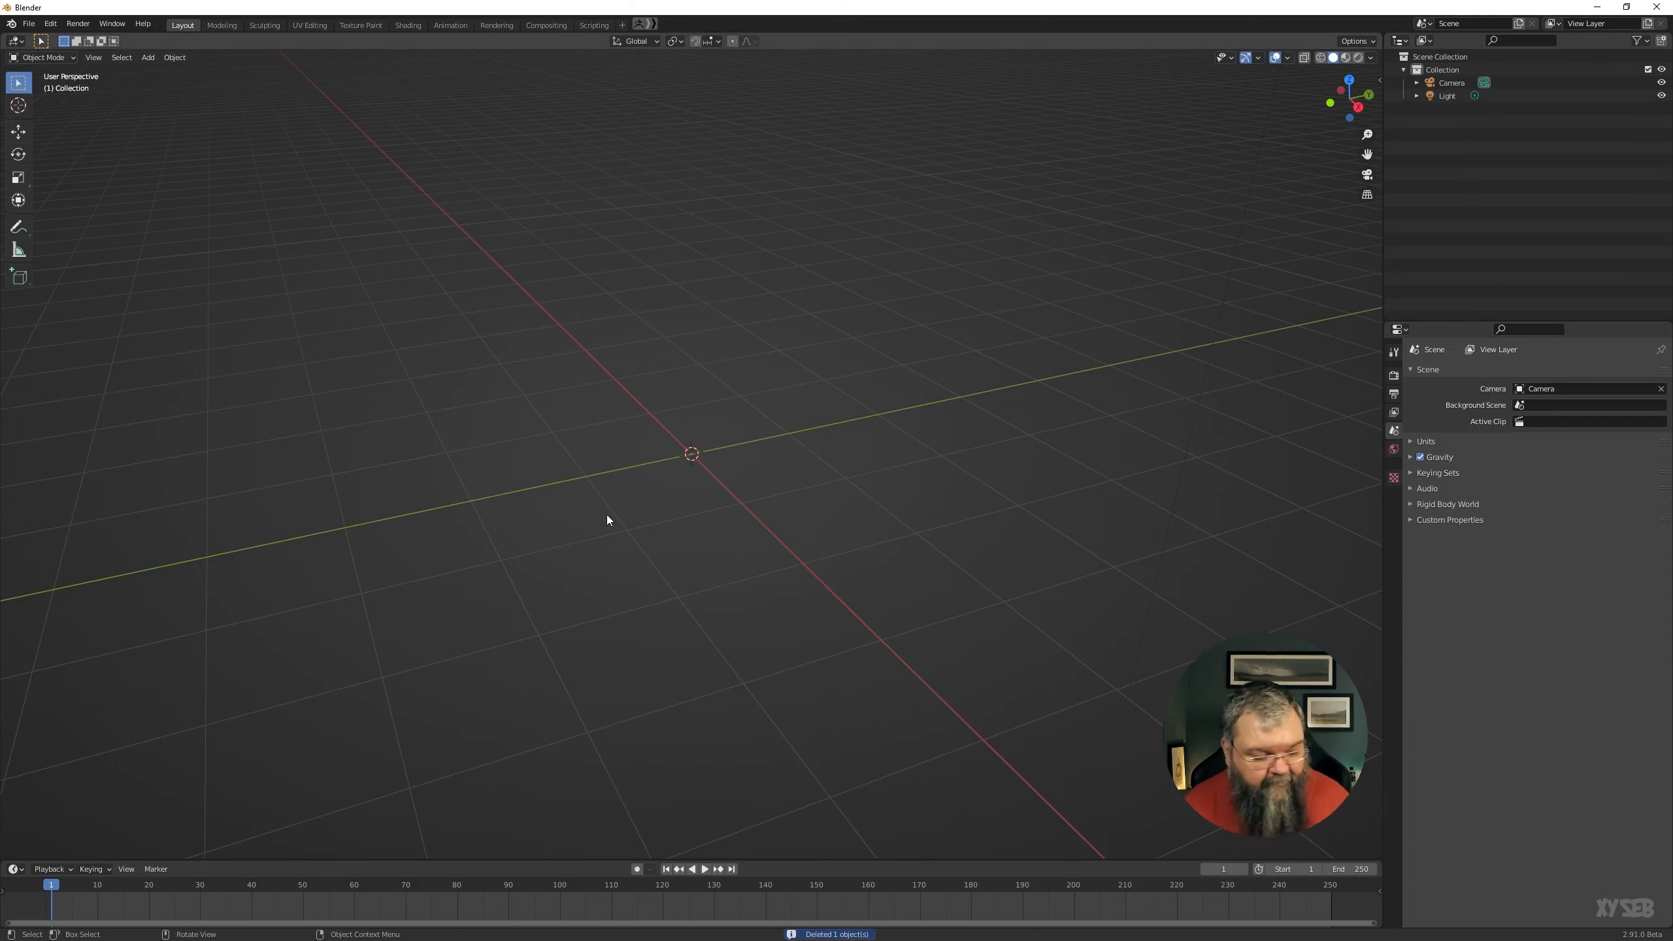
Add a plane mesh at the world origin and enter Edit Mode on it.
key("shift+a")
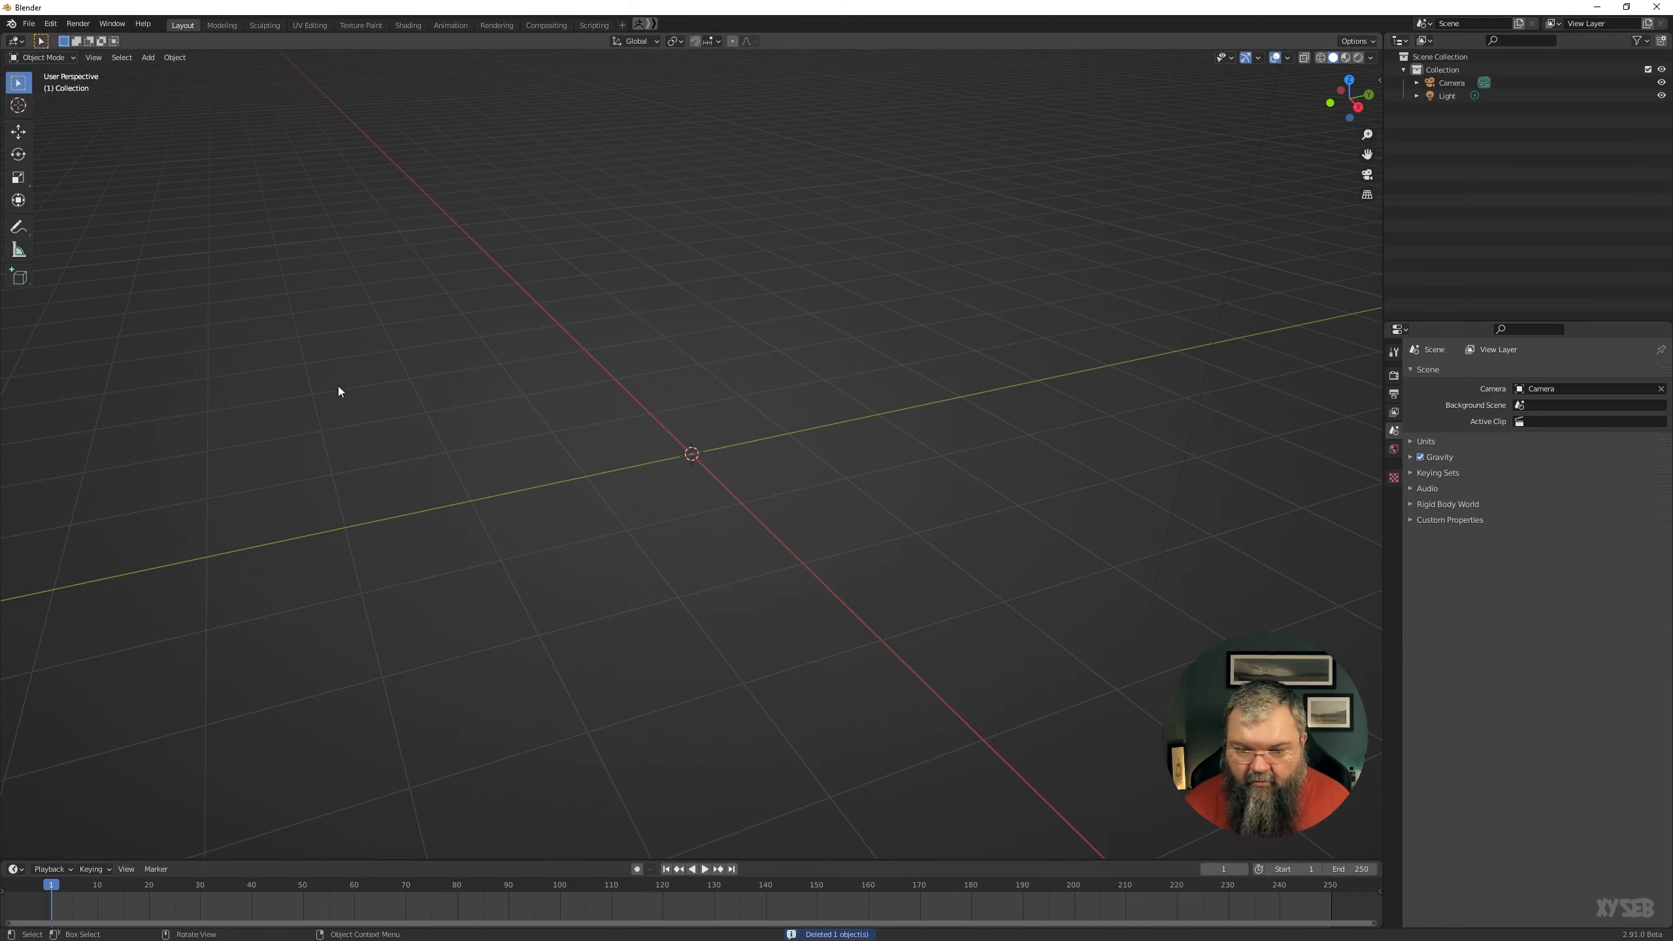
key("shift+a")
left_click(624, 498)
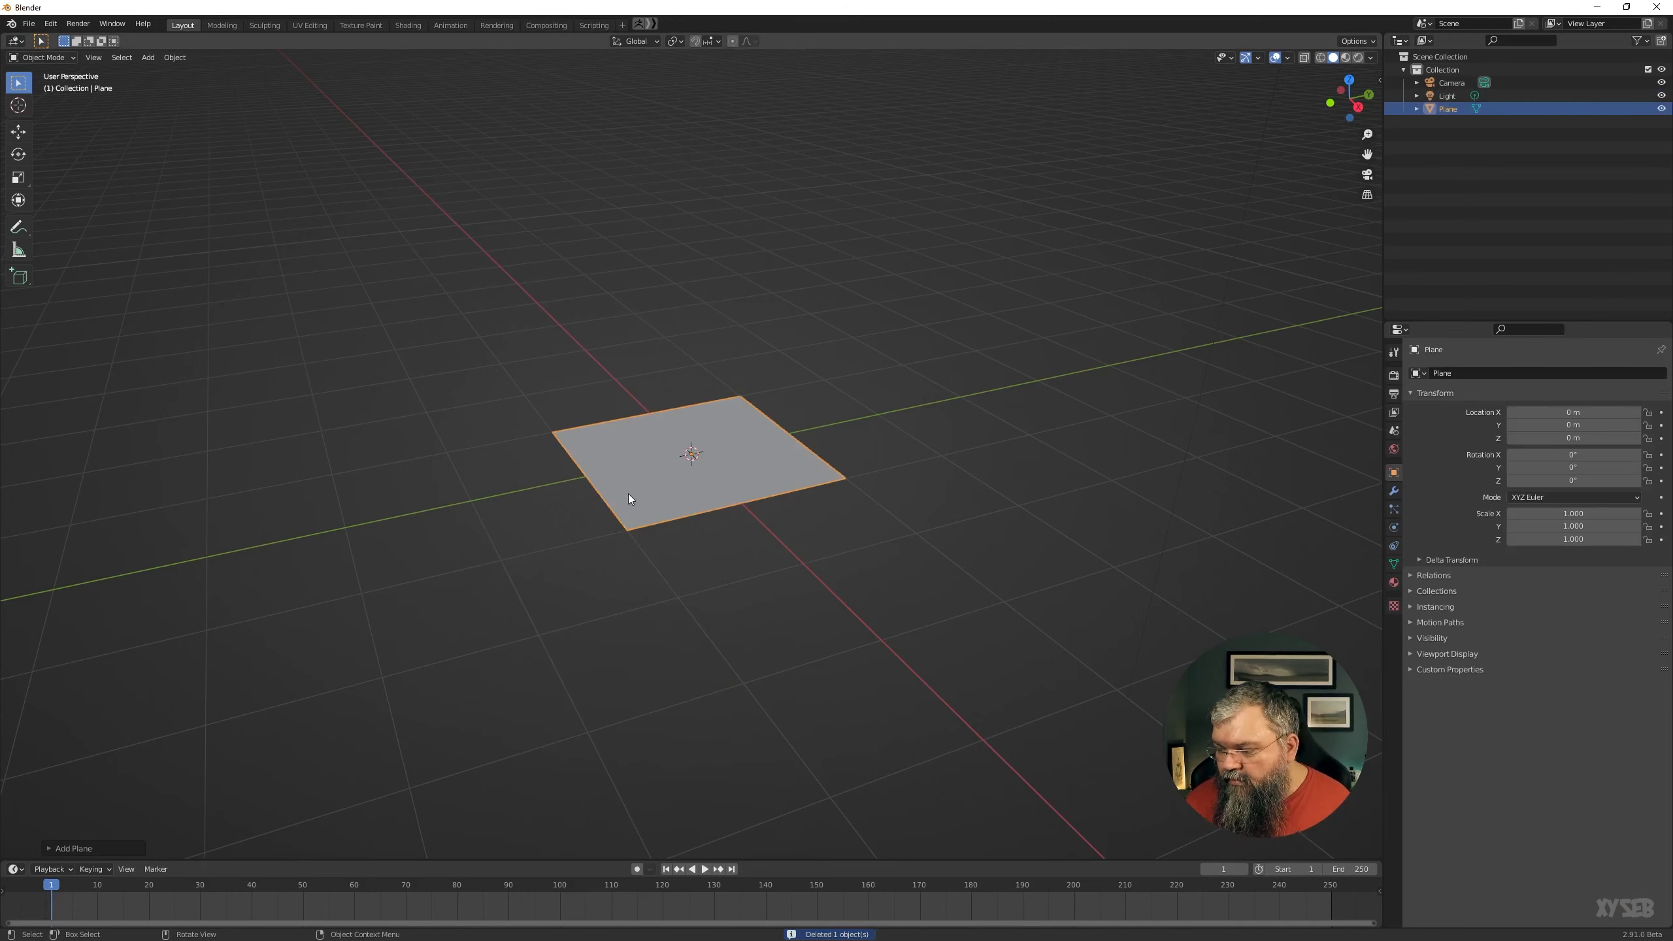
middle_click_drag(627, 494, 858, 500)
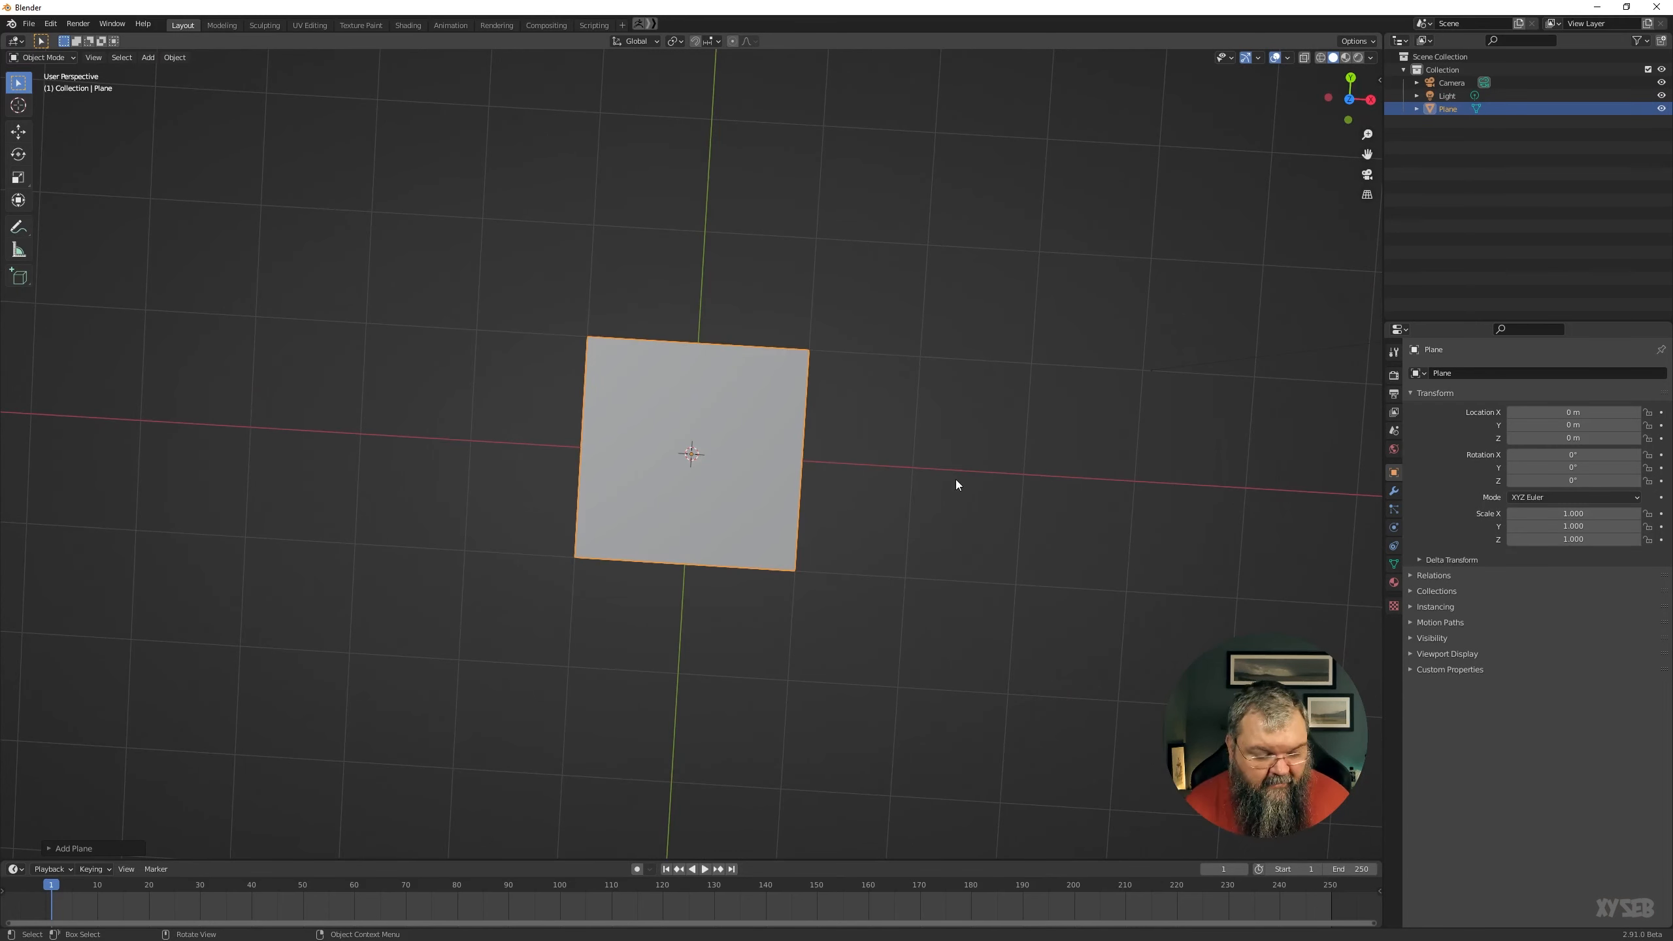
key("Tab")
middle_click_drag(1004, 489, 964, 501)
key("g")
key("x")
key("Escape")
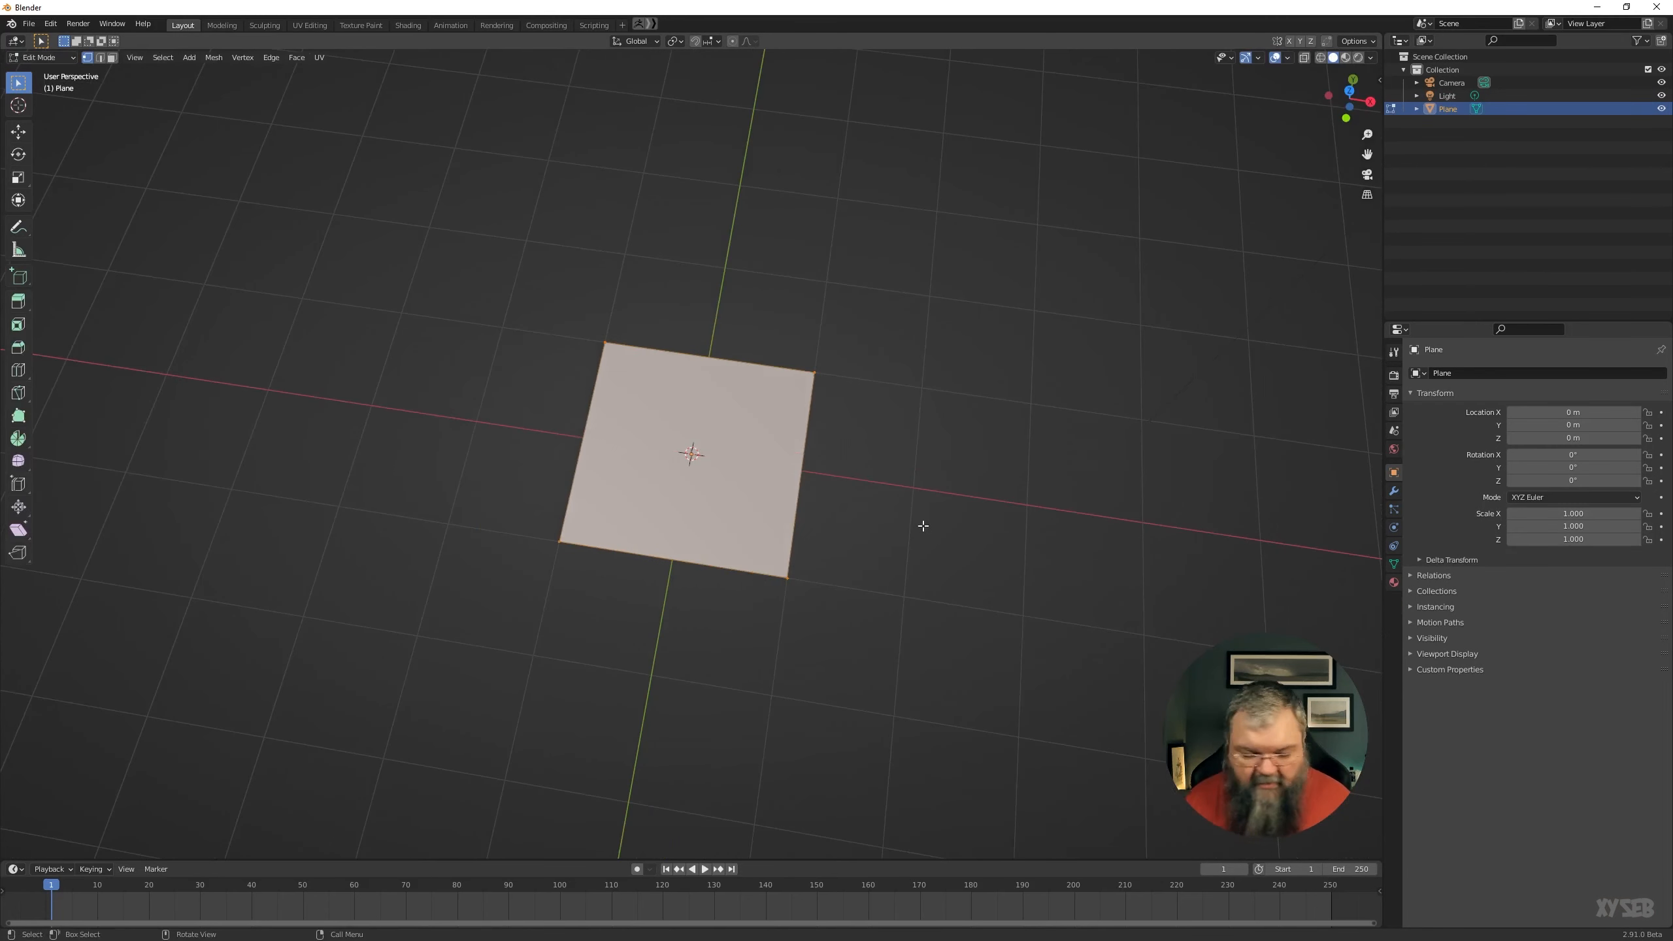
Scale the plane along the X axis to about 0.13 to form a narrow strip.
key("s")
key("x")
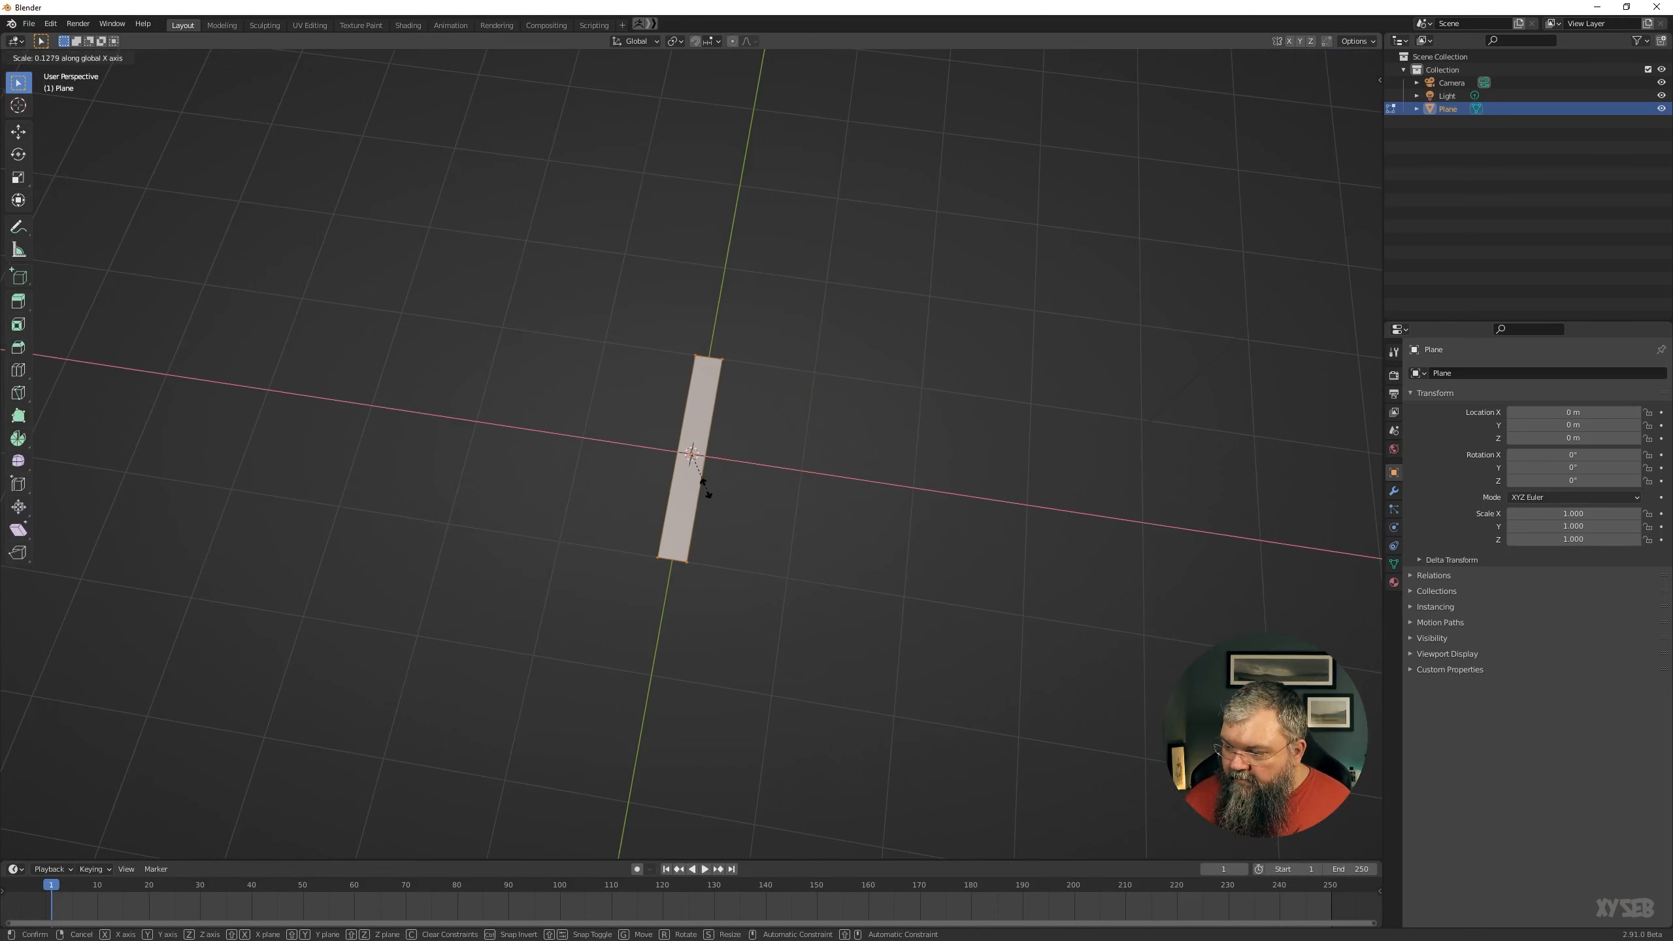
left_click(698, 478)
middle_click_drag(787, 549, 709, 579)
key("g")
key("z")
key("Escape")
key("Tab")
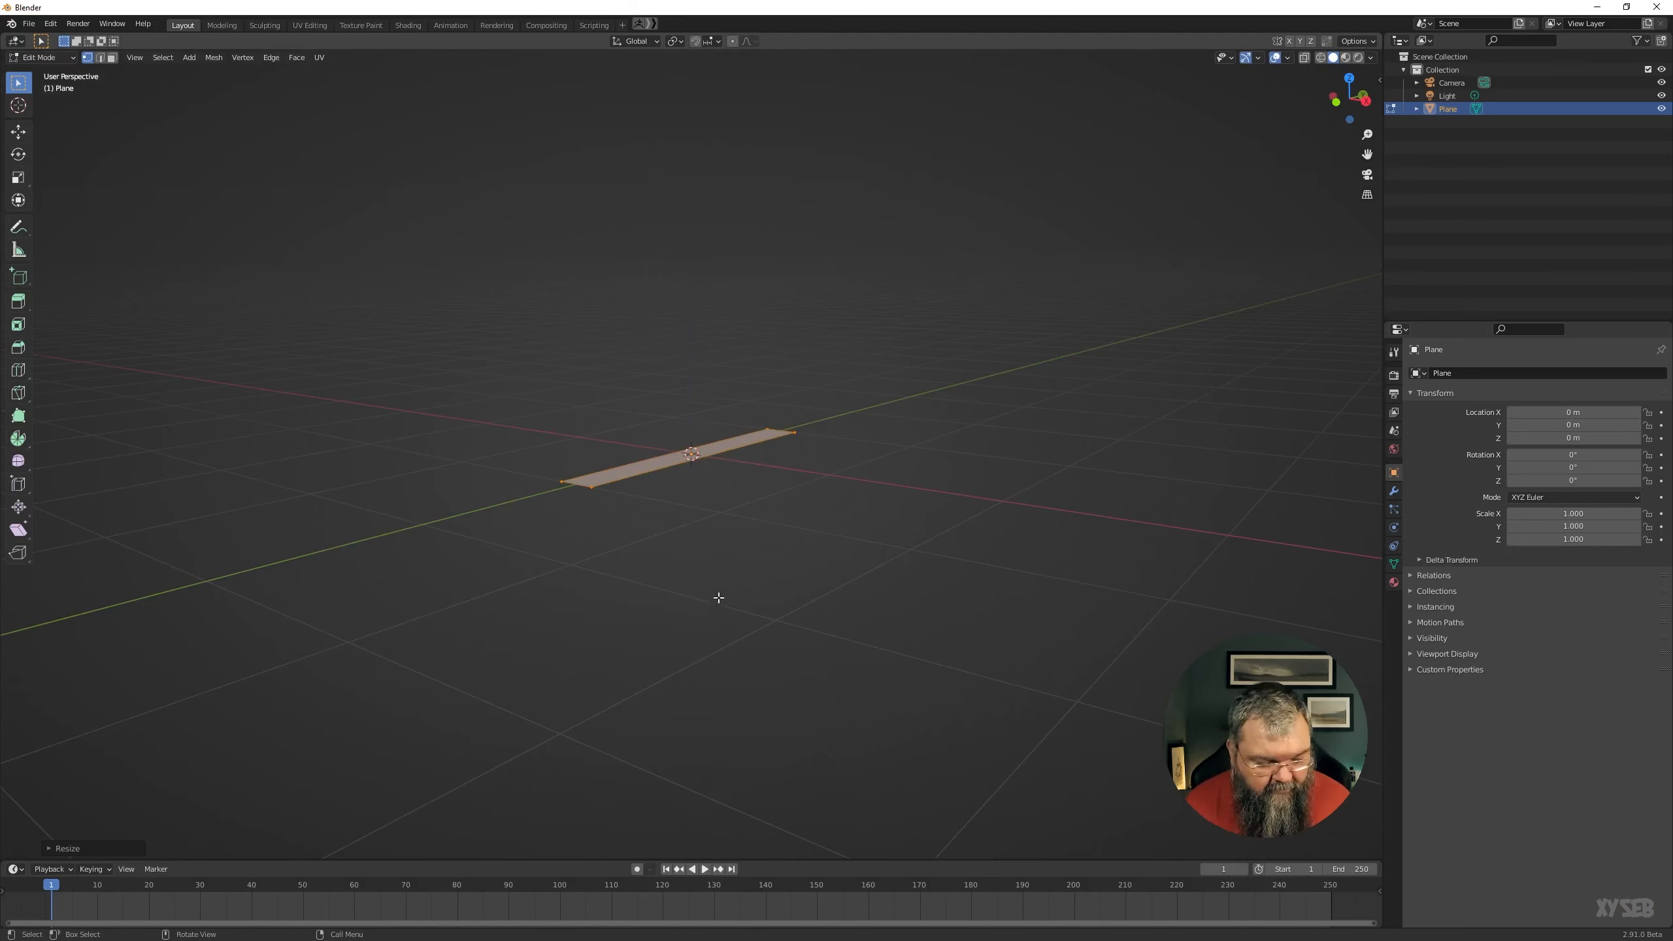
Extrude the strip slightly upward into a thin flat bar.
key("e")
left_click(717, 591)
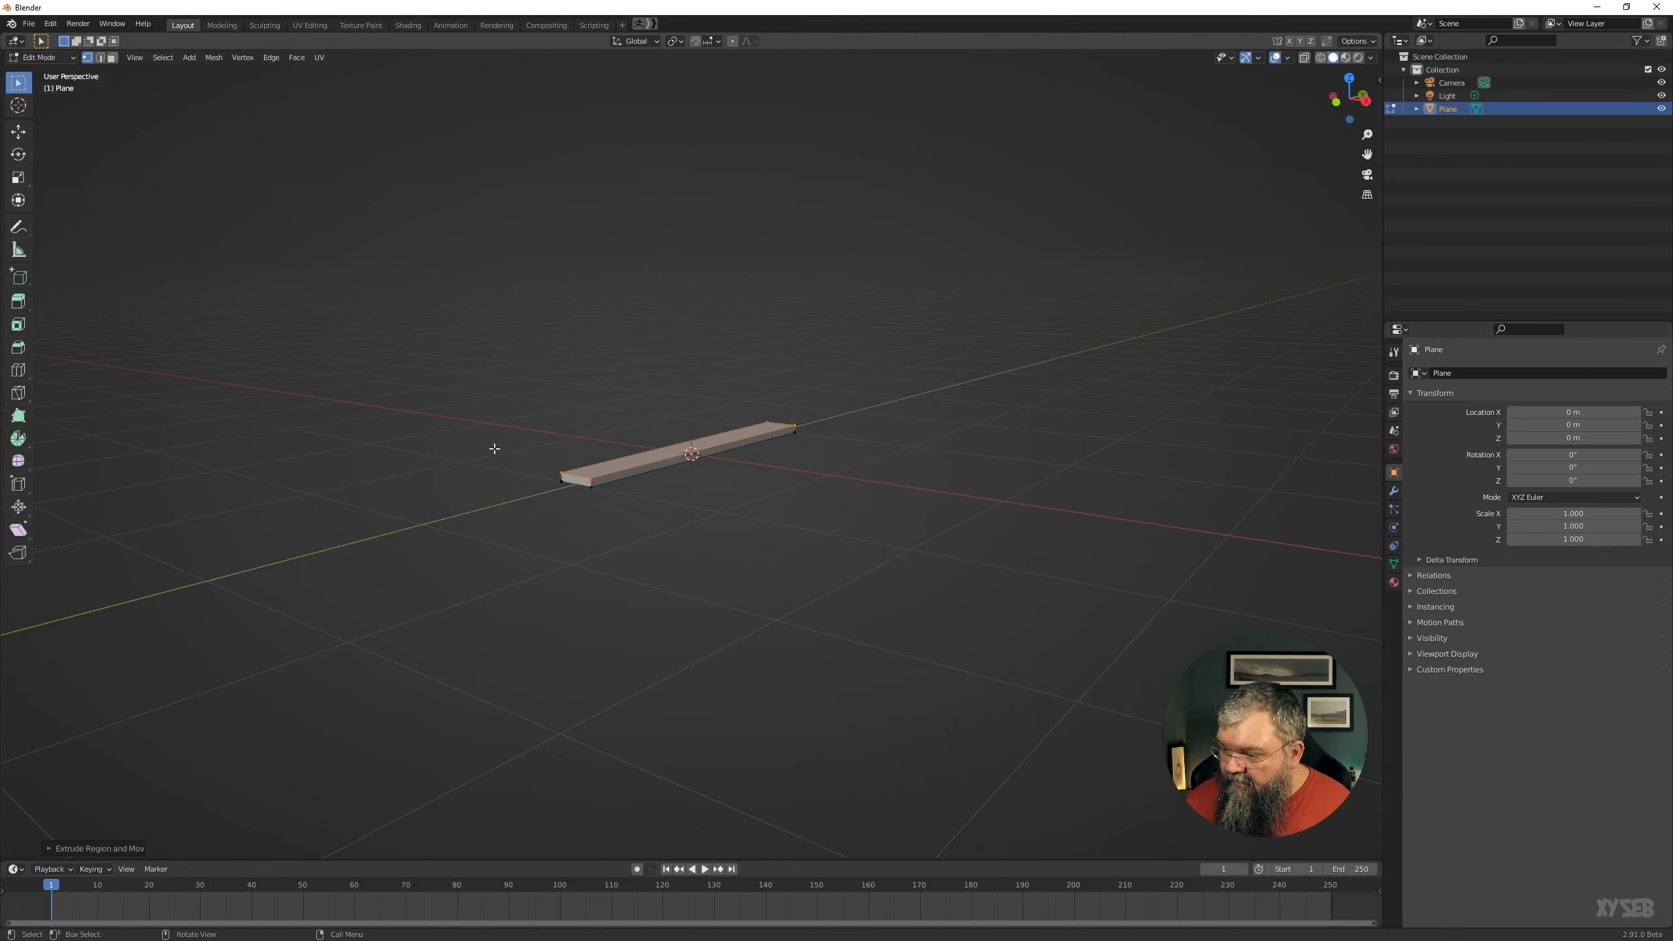
Extrude both end faces of the bar outward by 1 m each and return to Object Mode.
middle_click_drag(649, 534, 420, 470)
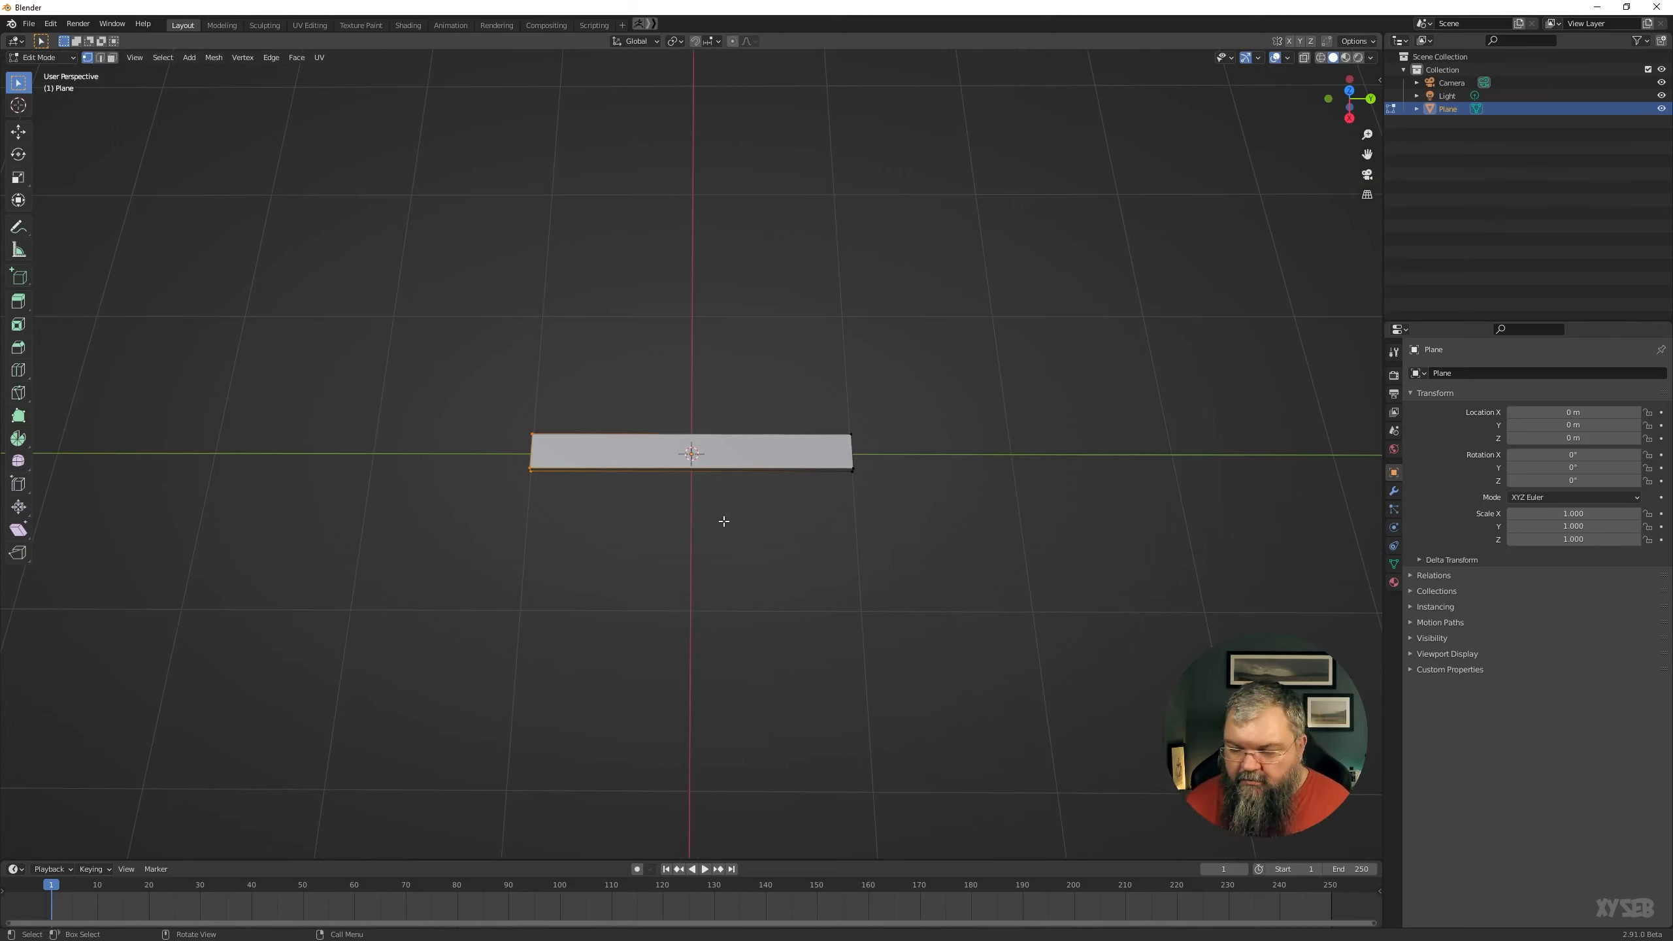
key("e")
key("Escape")
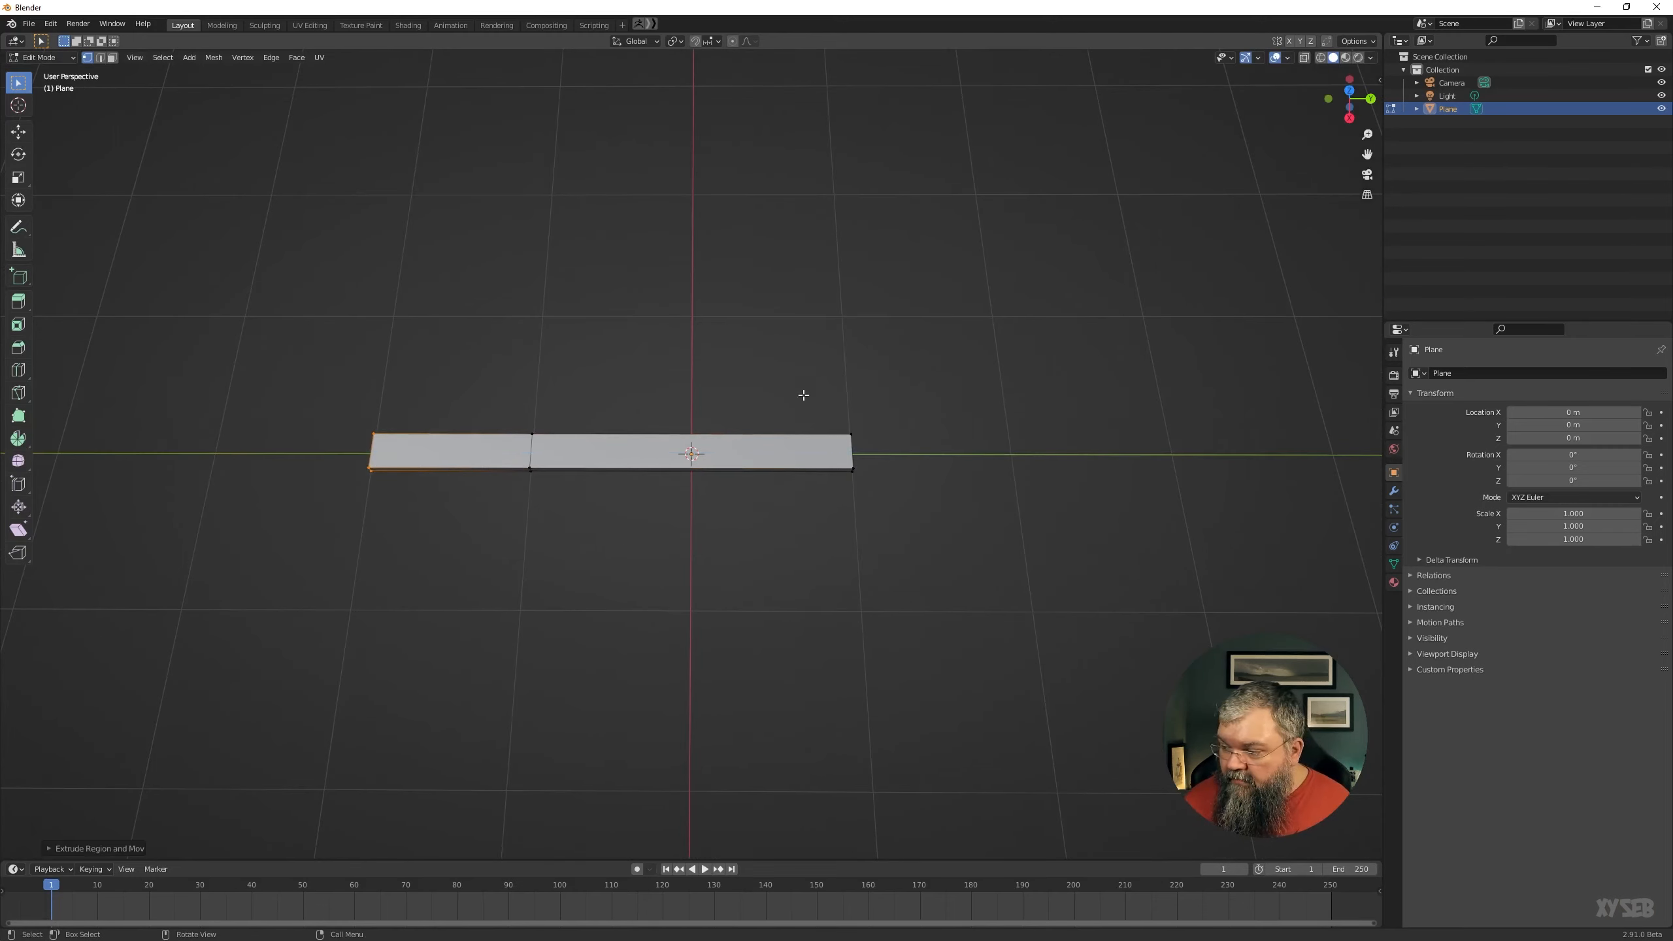
middle_click_drag(855, 564, 780, 539)
left_click_drag(759, 487, 904, 615)
key("e")
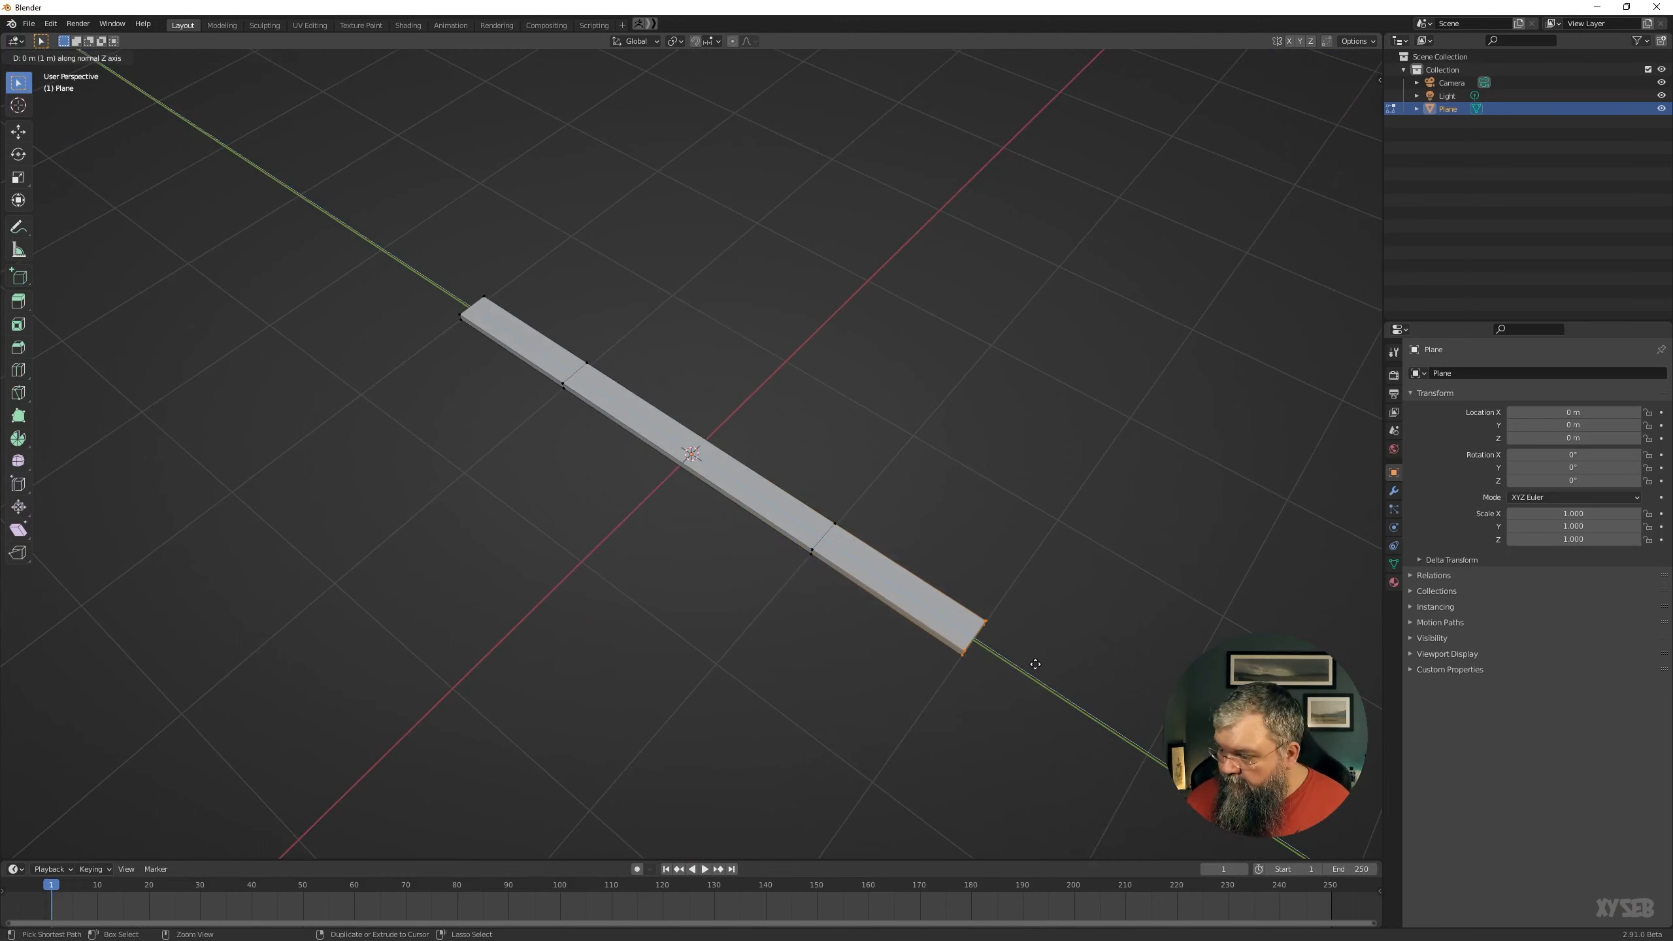
left_click(1033, 664)
middle_click_drag(623, 624, 729, 591)
key("Tab")
middle_click_drag(592, 505, 724, 489)
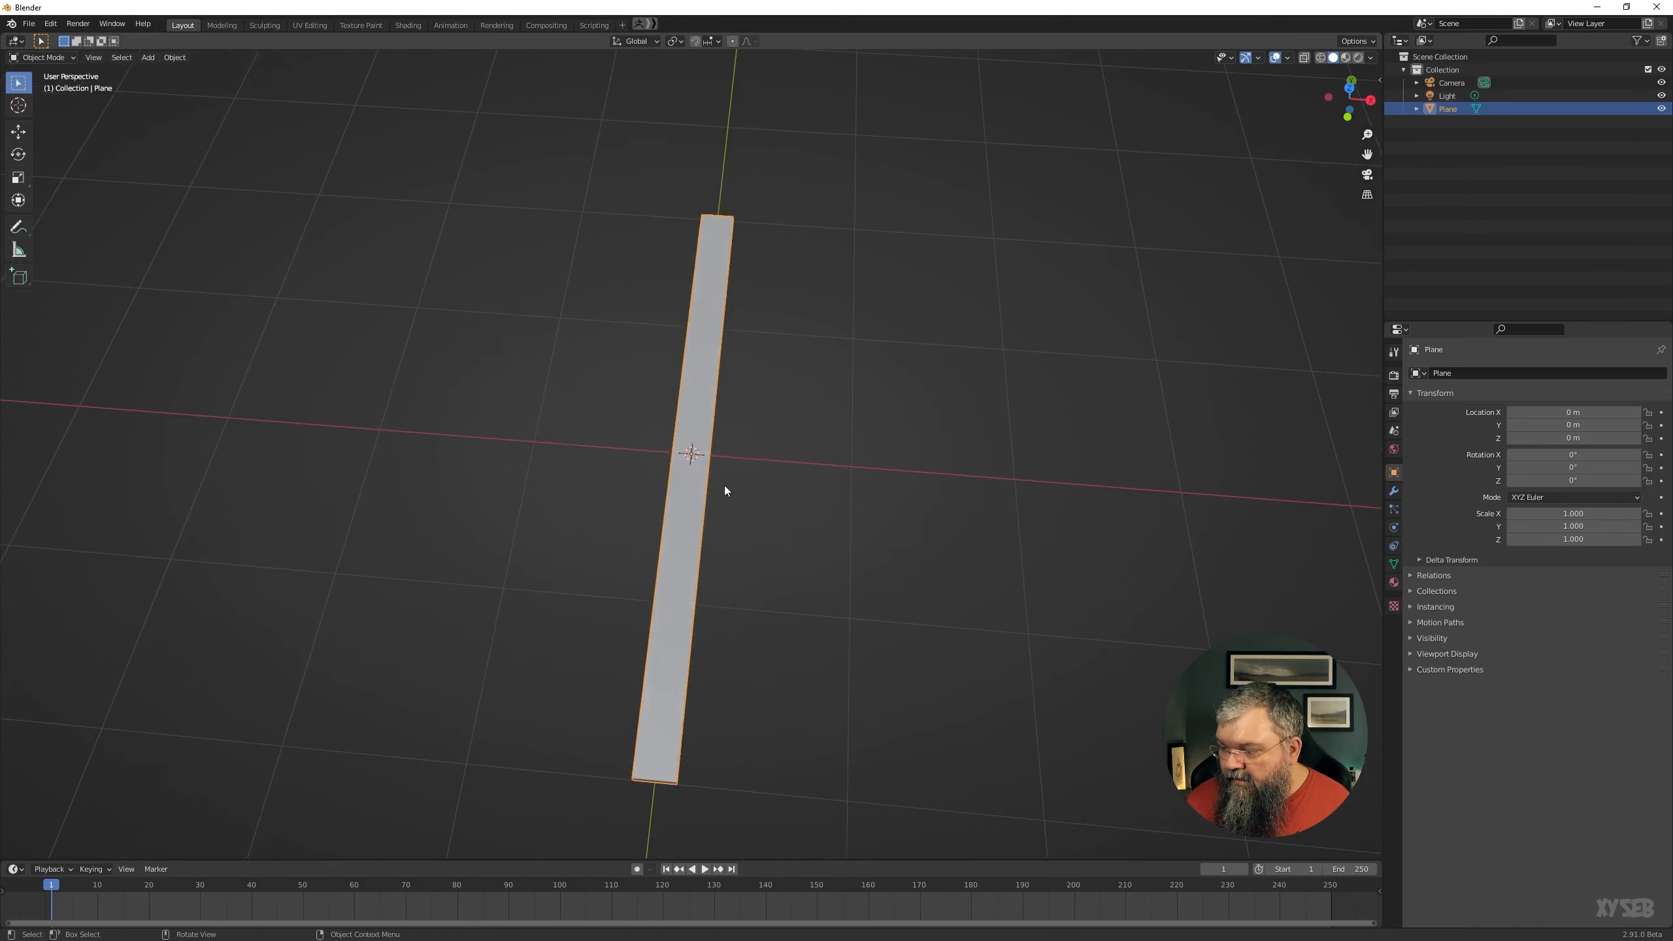
In edge select mode, select the long upper edge loops on both sides of the bar and scale them inward along X.
key("Tab")
left_click(670, 503, "alt")
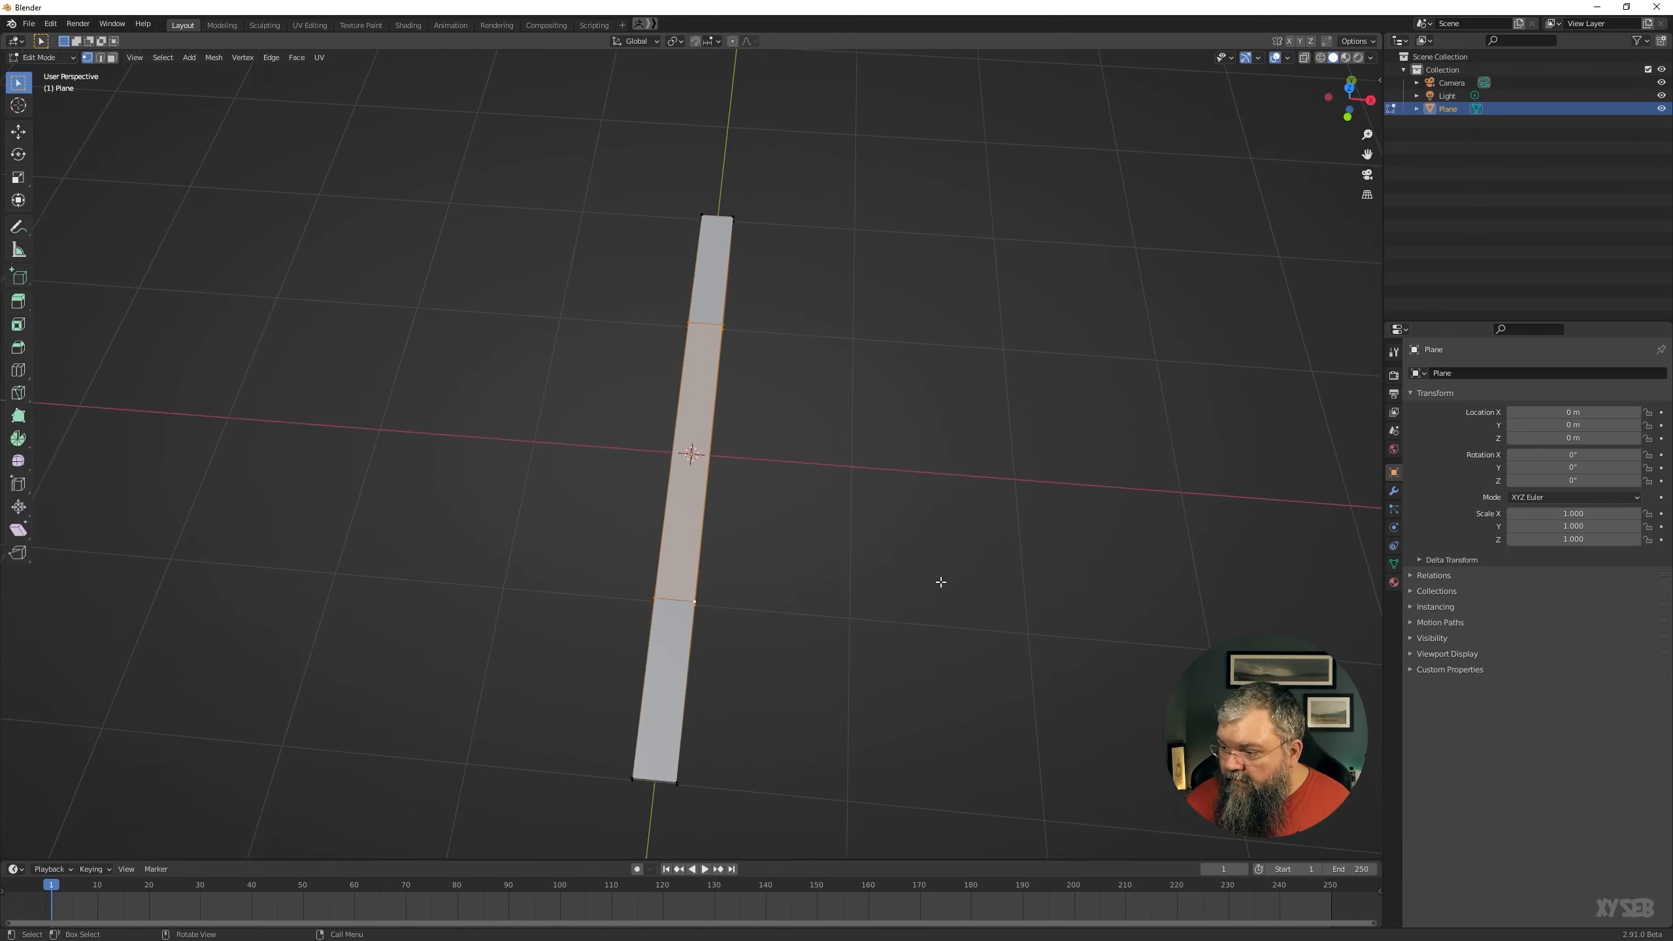
middle_click_drag(941, 582, 726, 546)
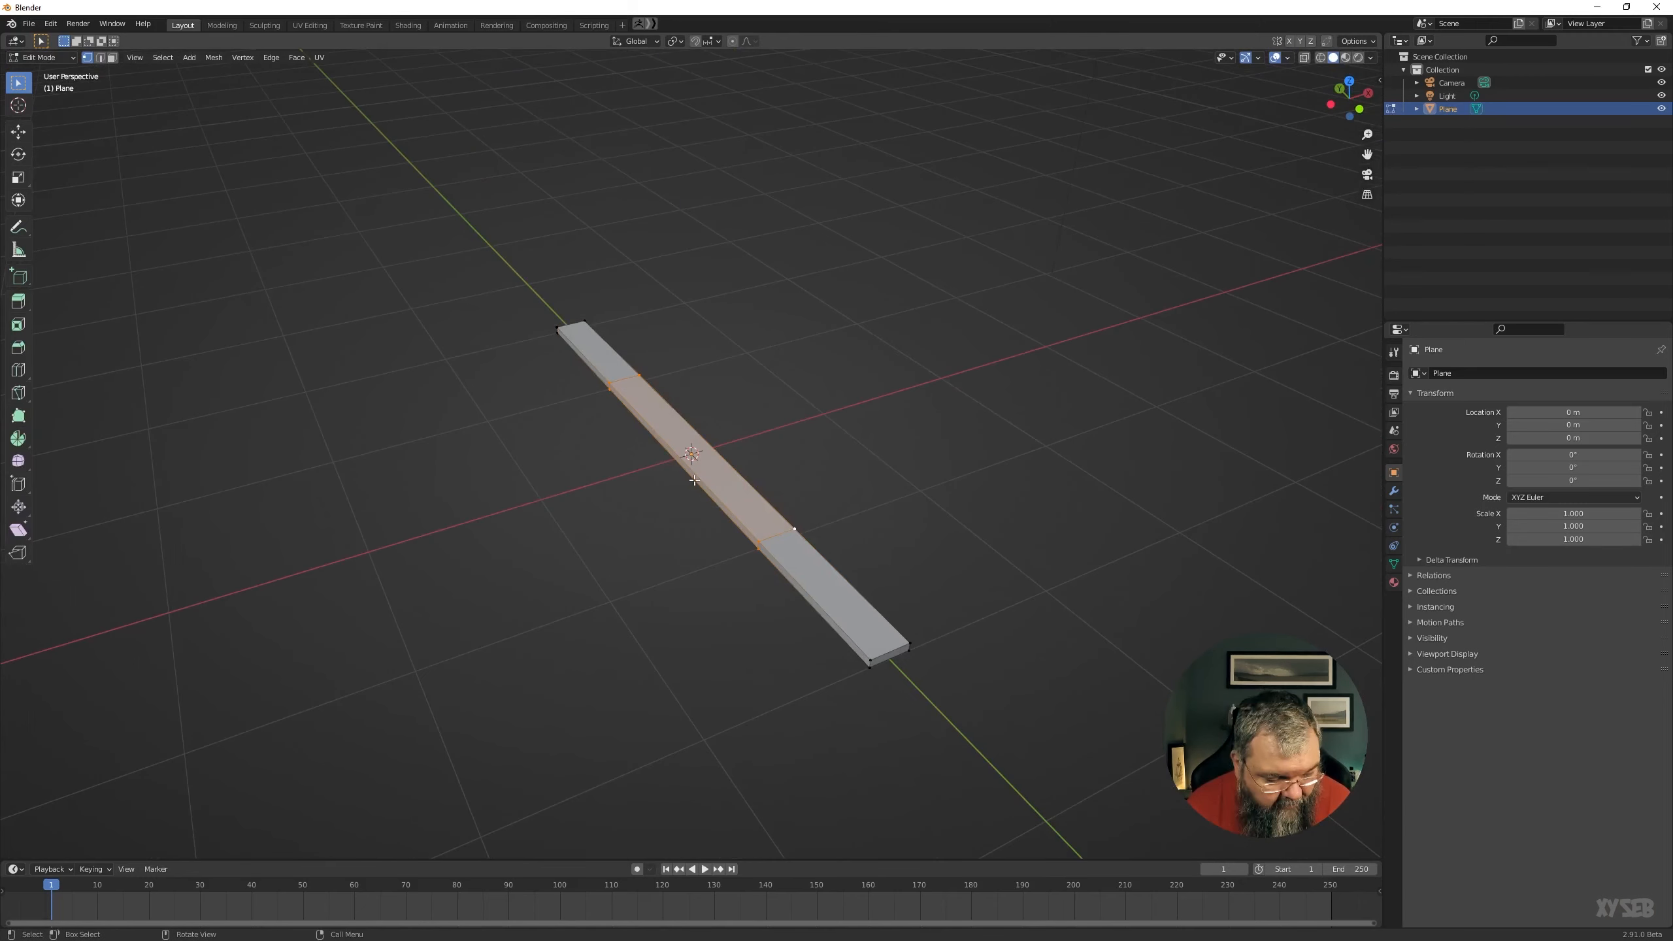
key("2")
left_click(715, 493, "alt")
left_click(751, 485, "ctrl+alt")
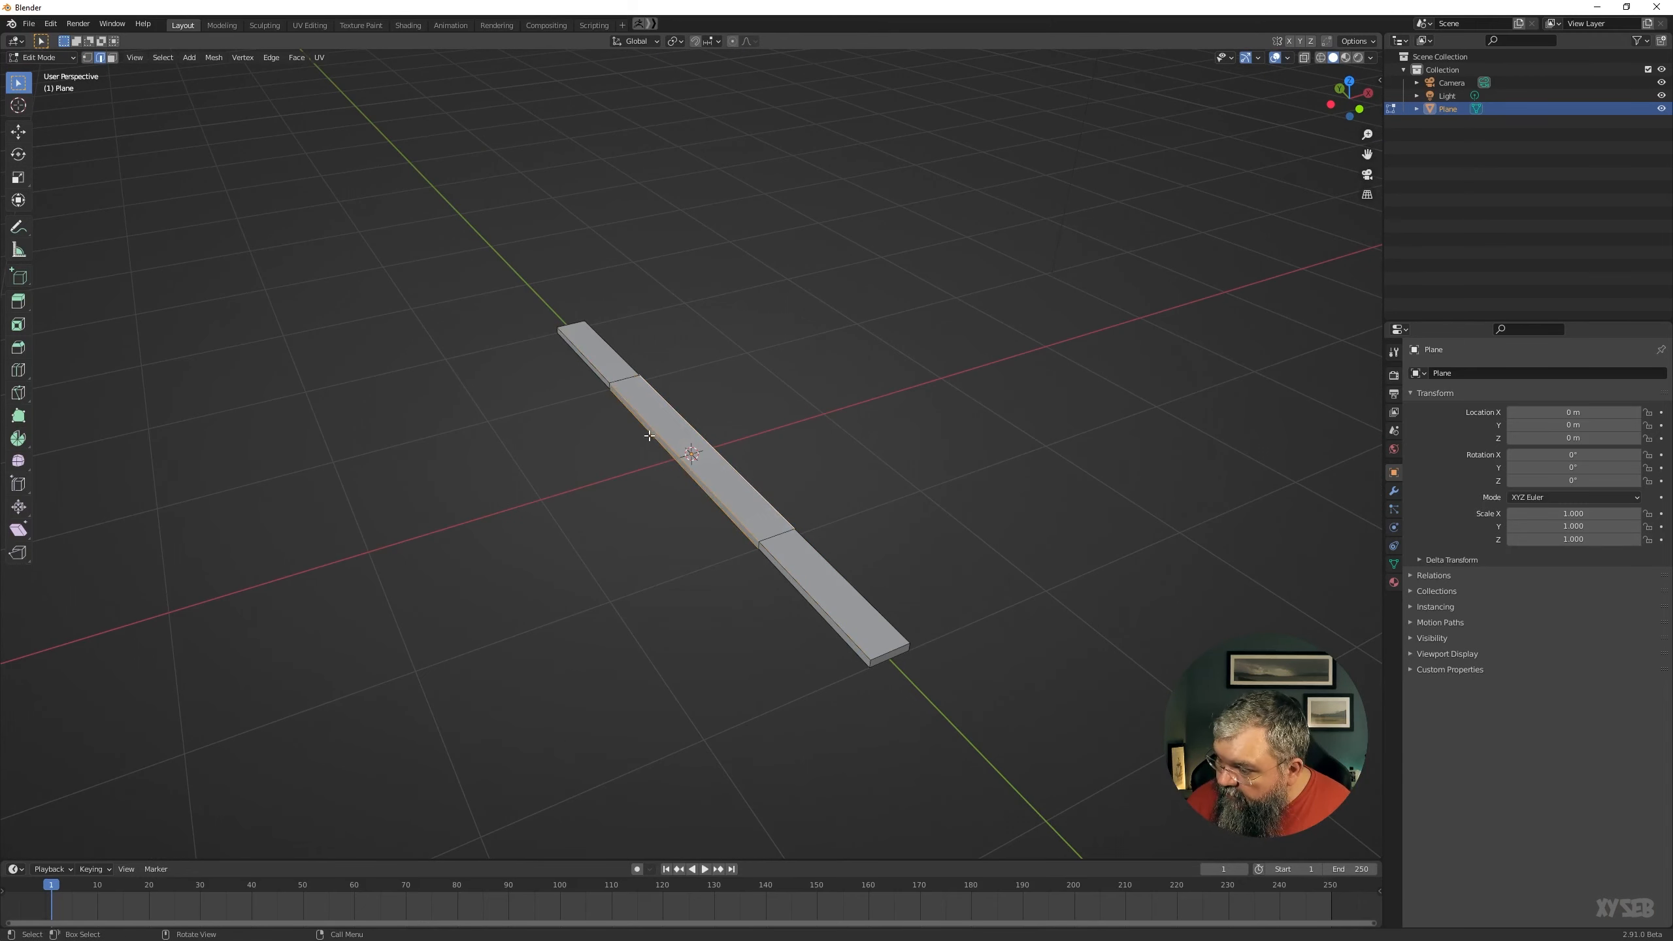
left_click(650, 435, "alt")
left_click(717, 435, "alt+shift")
middle_click_drag(823, 472, 738, 522)
key("s")
key("x")
left_click(843, 516)
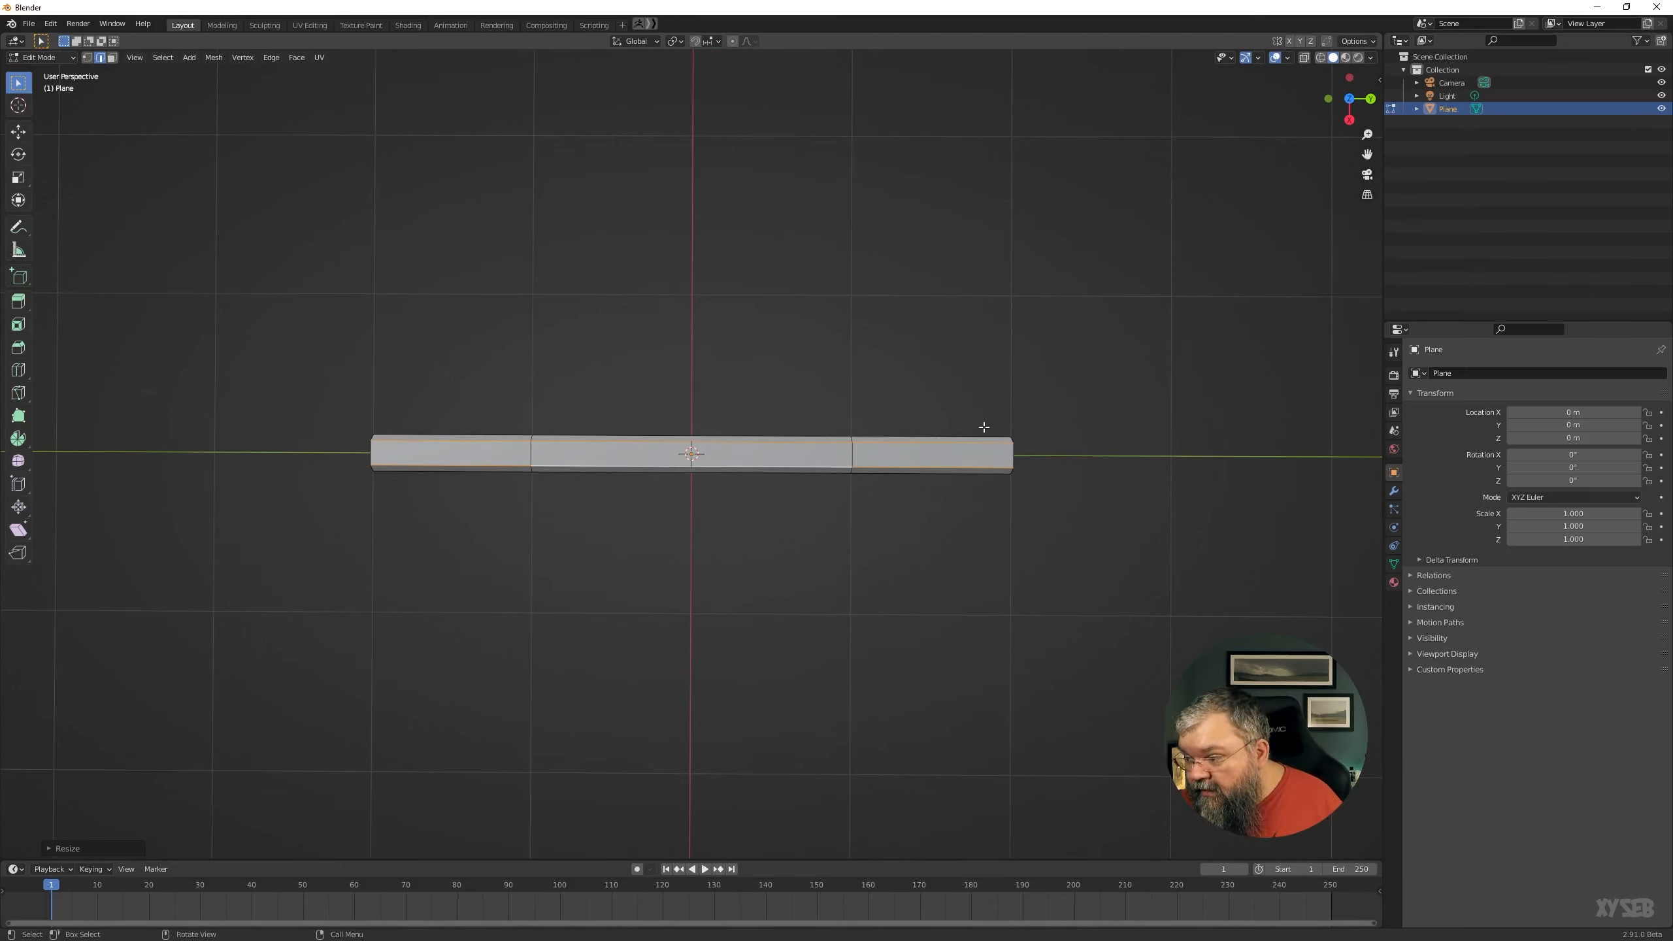
Open the bar in the Sculpting workspace and set its remesh voxel size to about 0.0125.
scroll(382, 454, "up", 2)
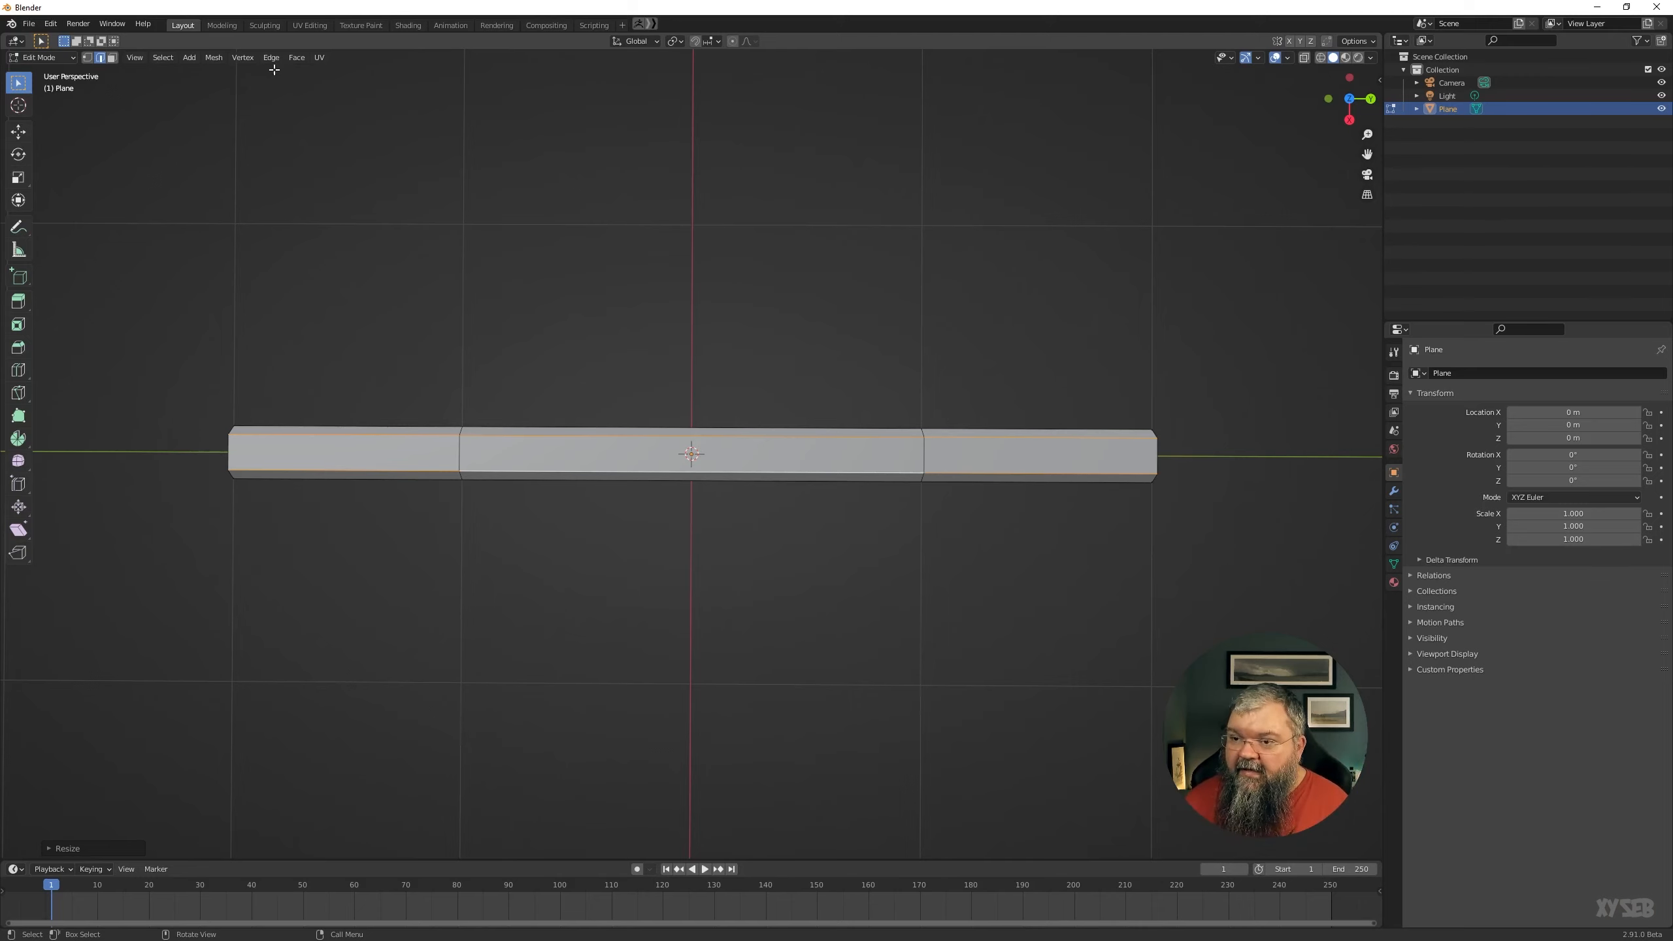
left_click(274, 27)
middle_click_drag(760, 450, 728, 497)
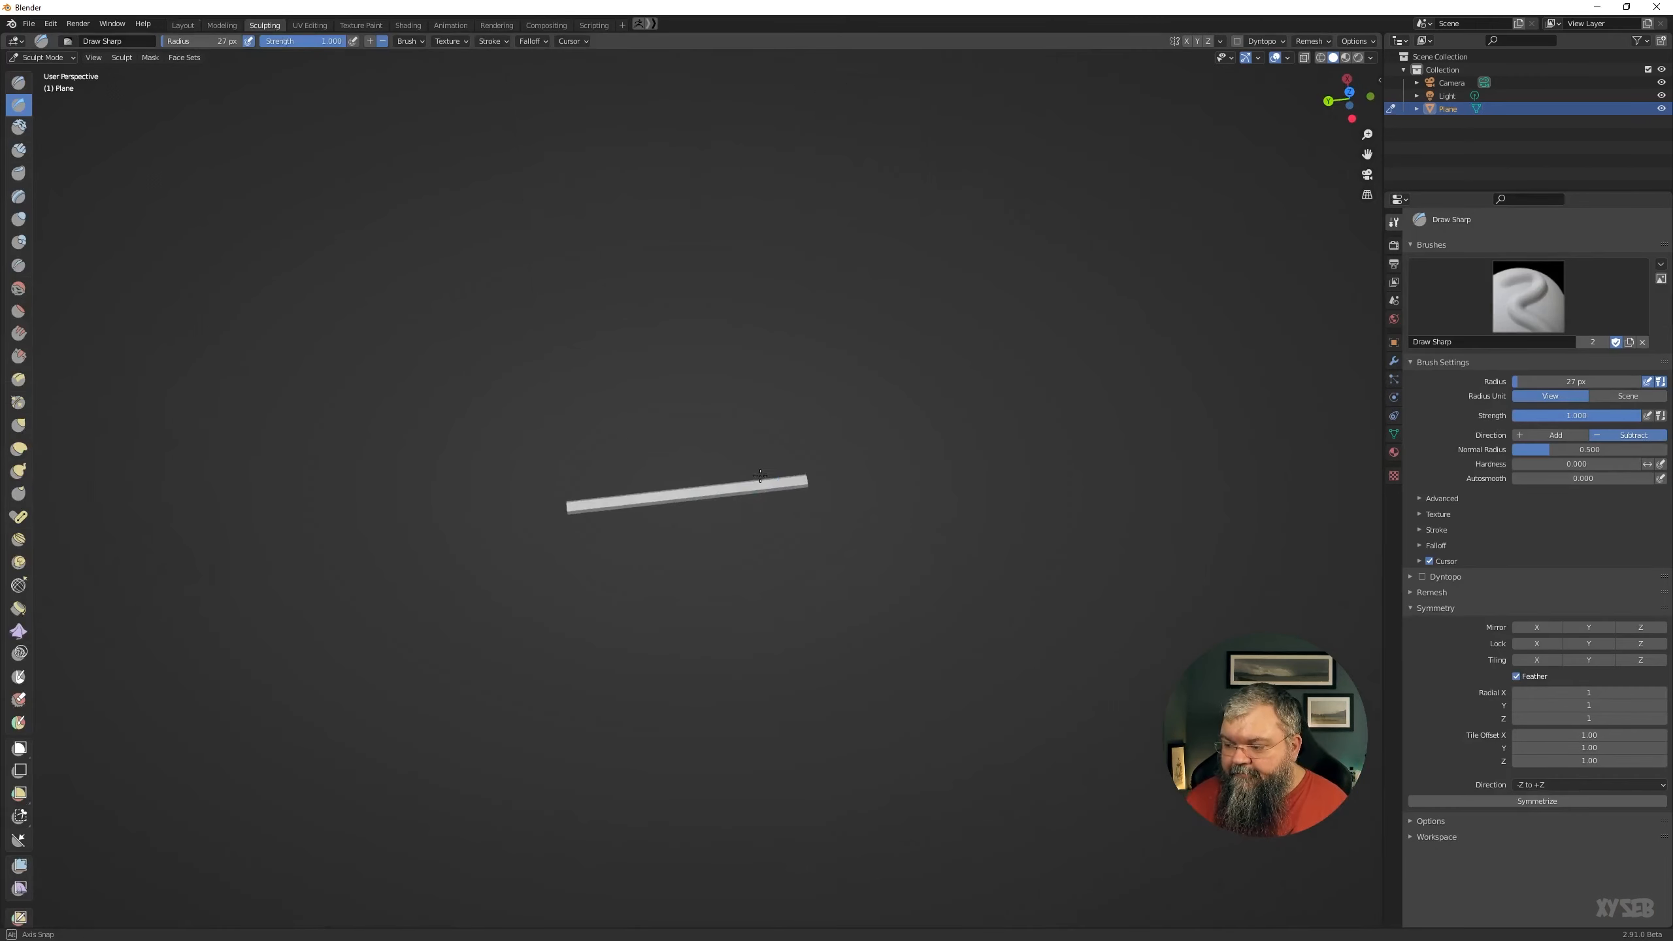
scroll(728, 500, "up", 8)
key("ctrl+r")
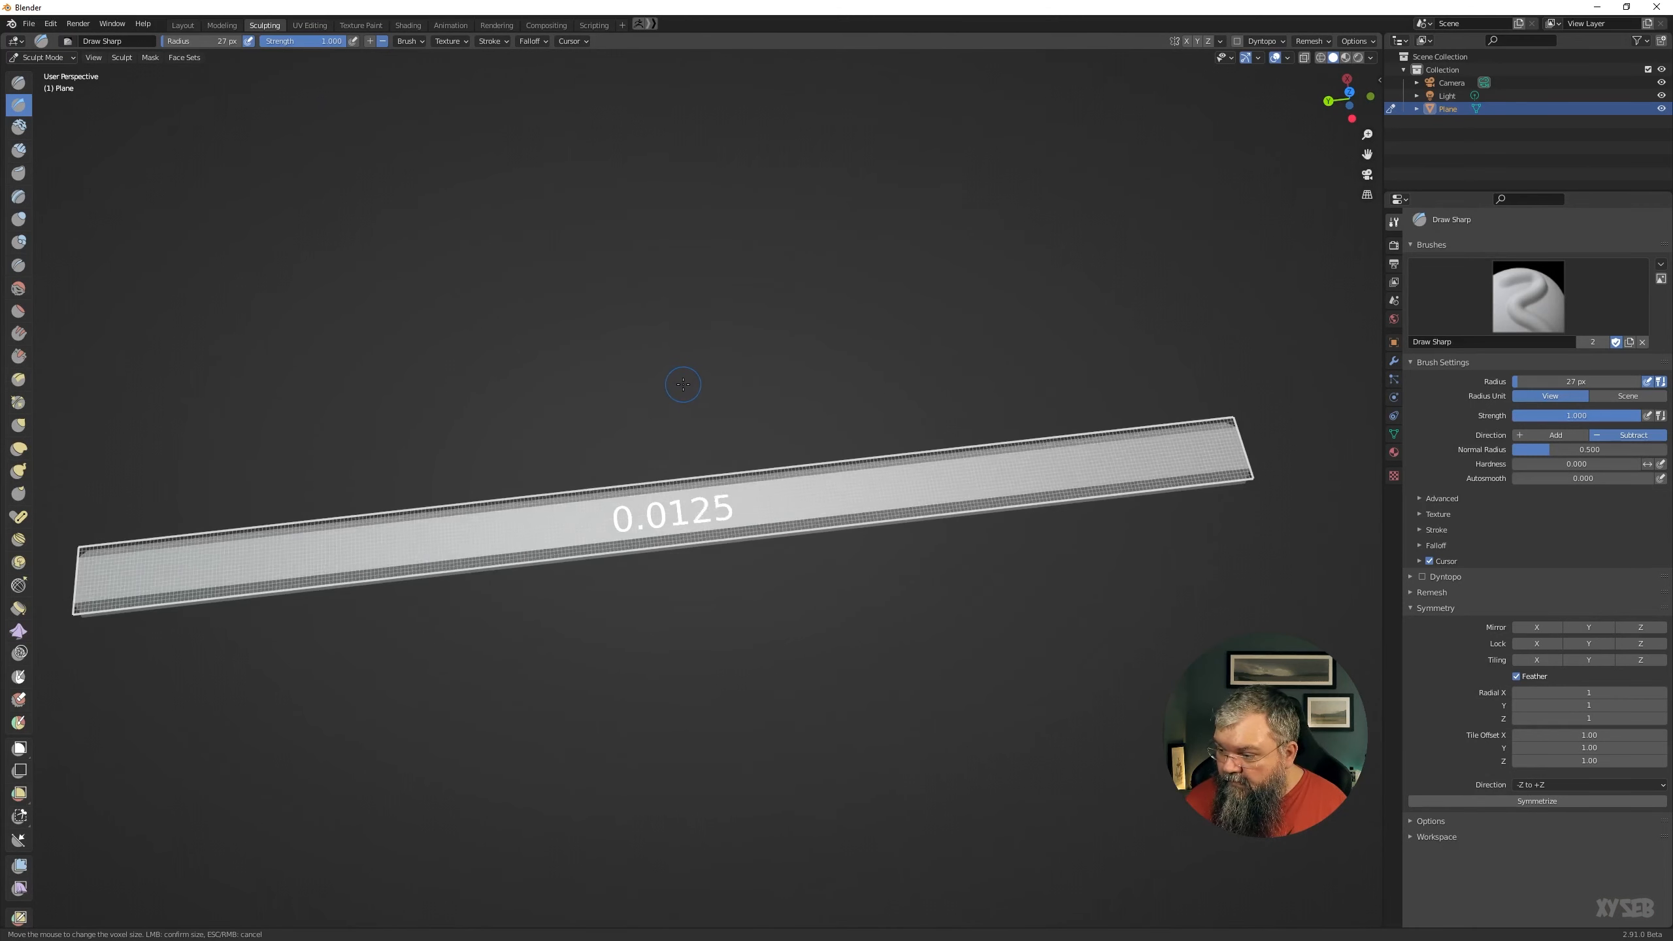
left_click(655, 403)
Refine the bar's remesh voxel size to about 0.0083.
scroll(654, 402, "up", 4)
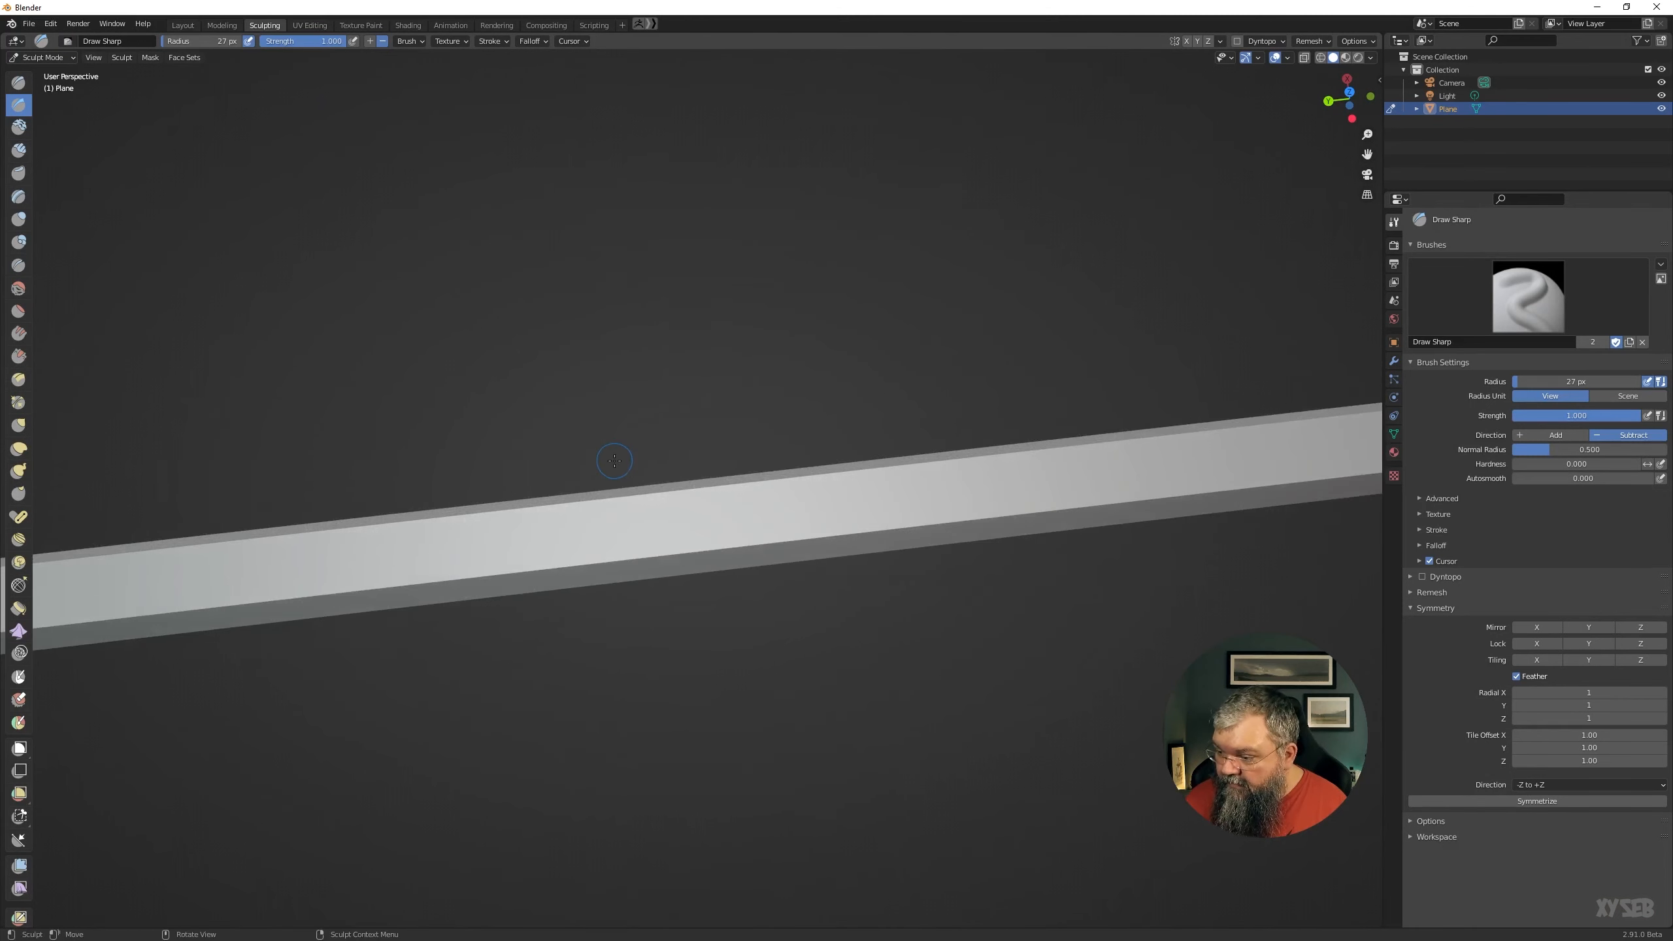
key("ctrl+r")
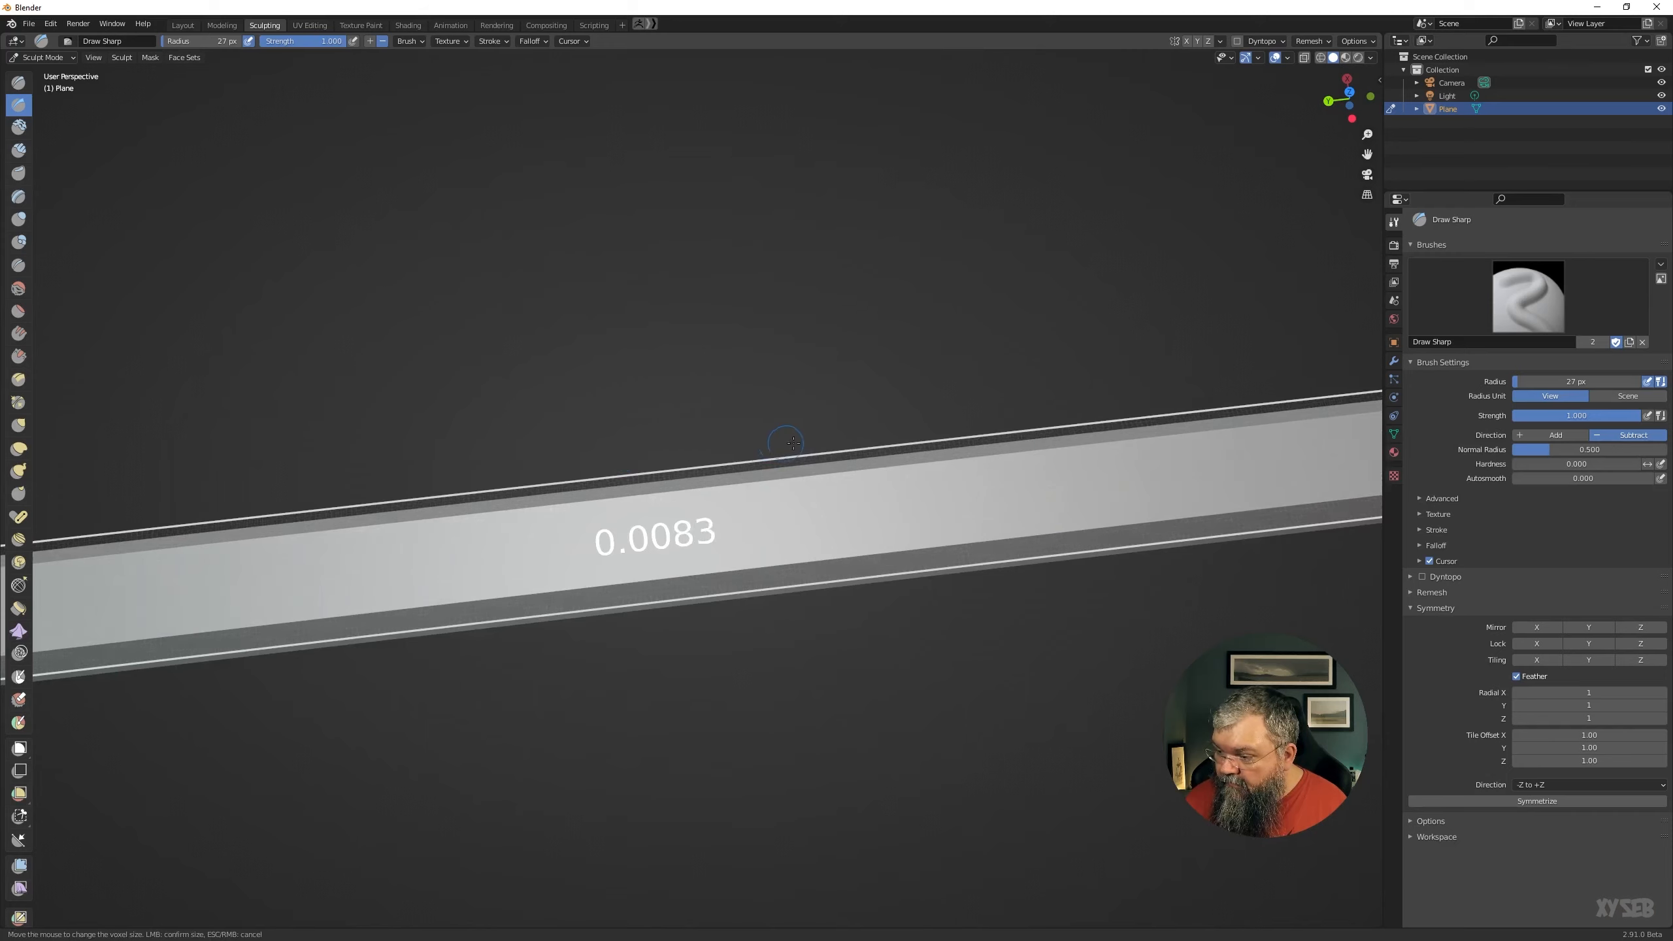
left_click(755, 459)
scroll(754, 459, "down", 2)
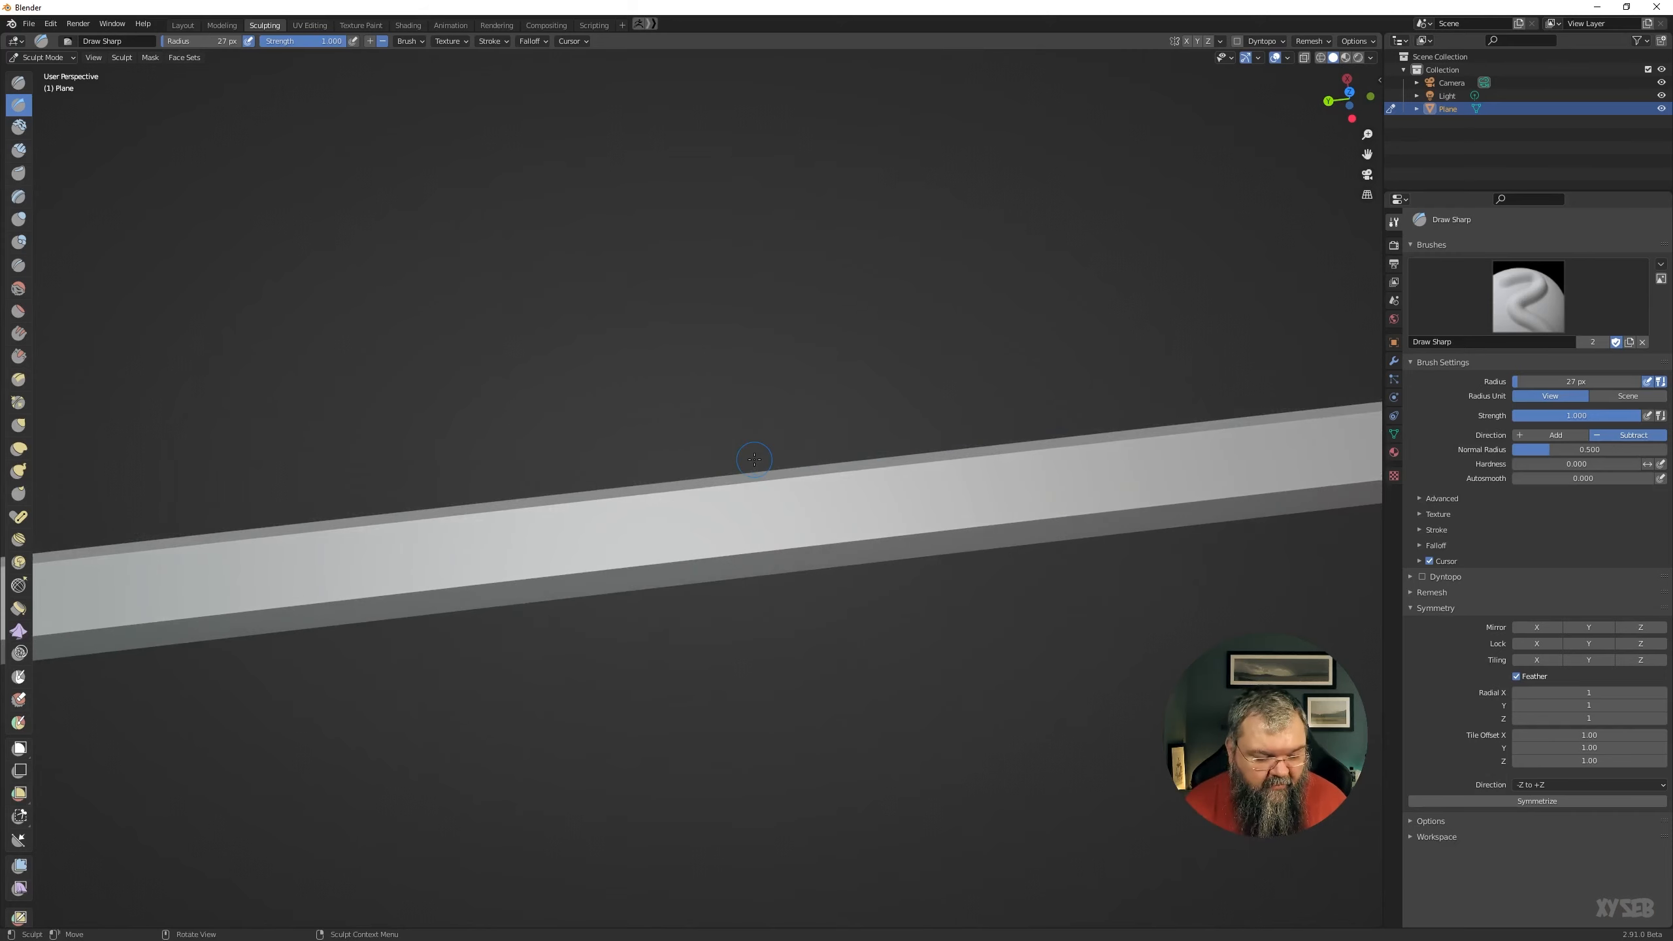
scroll(750, 443, "down", 2)
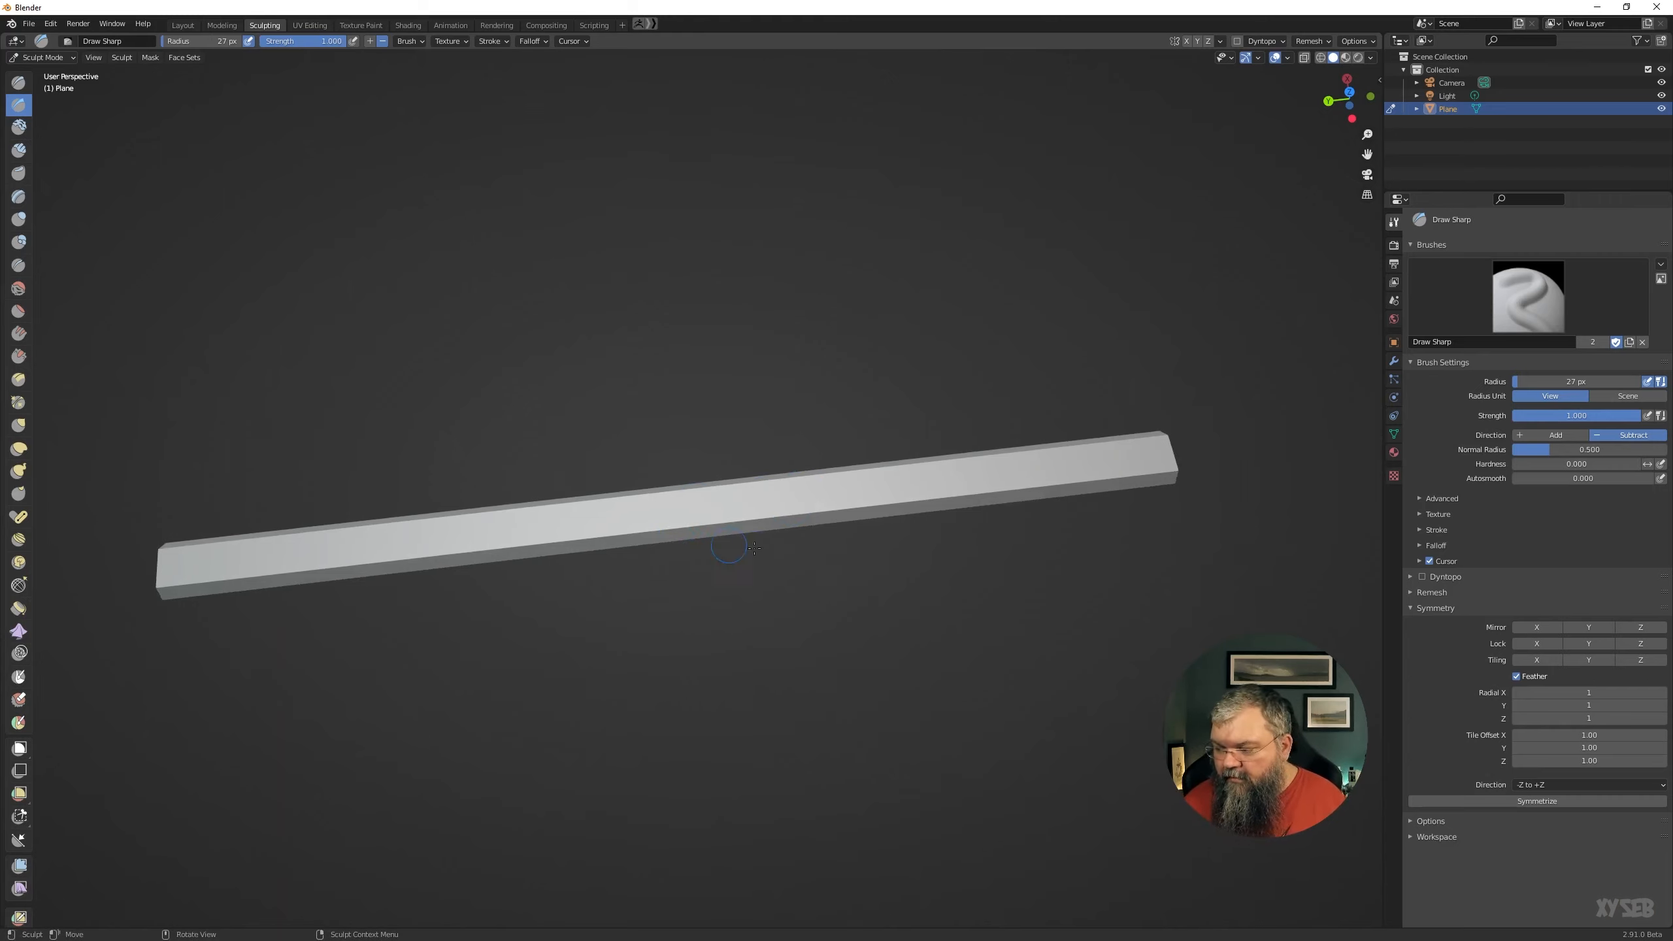
Enable Y tiling and try a Draw Sharp stroke across the middle of the bar from the top view, undoing the stroke.
middle_click_drag(754, 548, 749, 643)
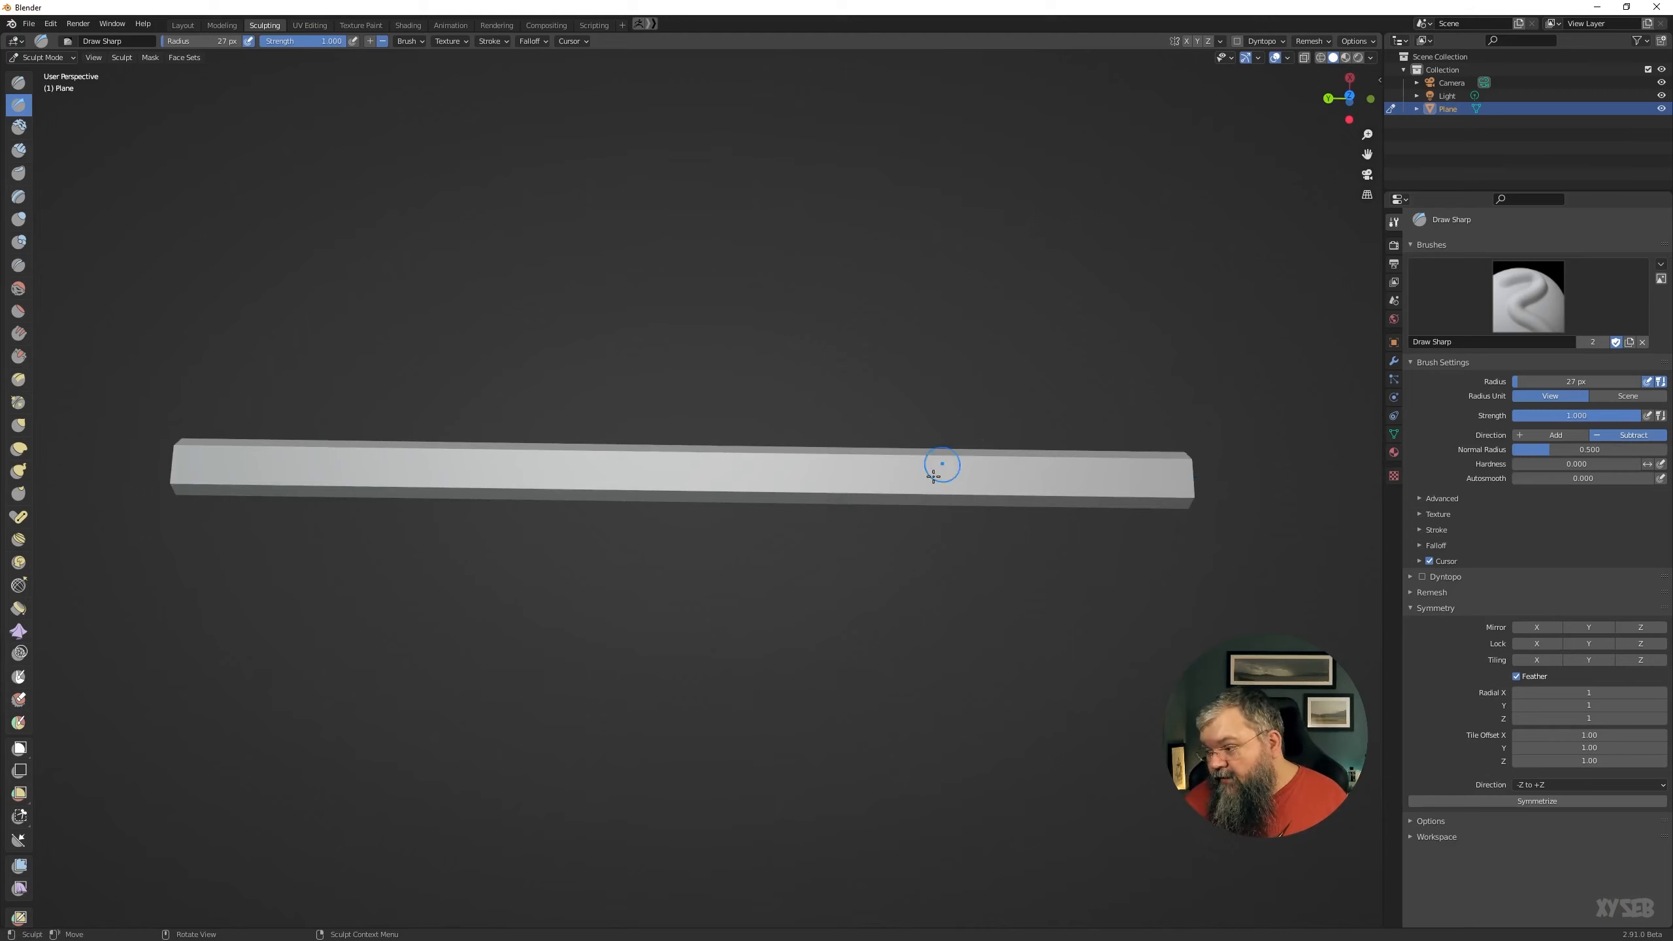
key("alt+z")
key("alt+z")
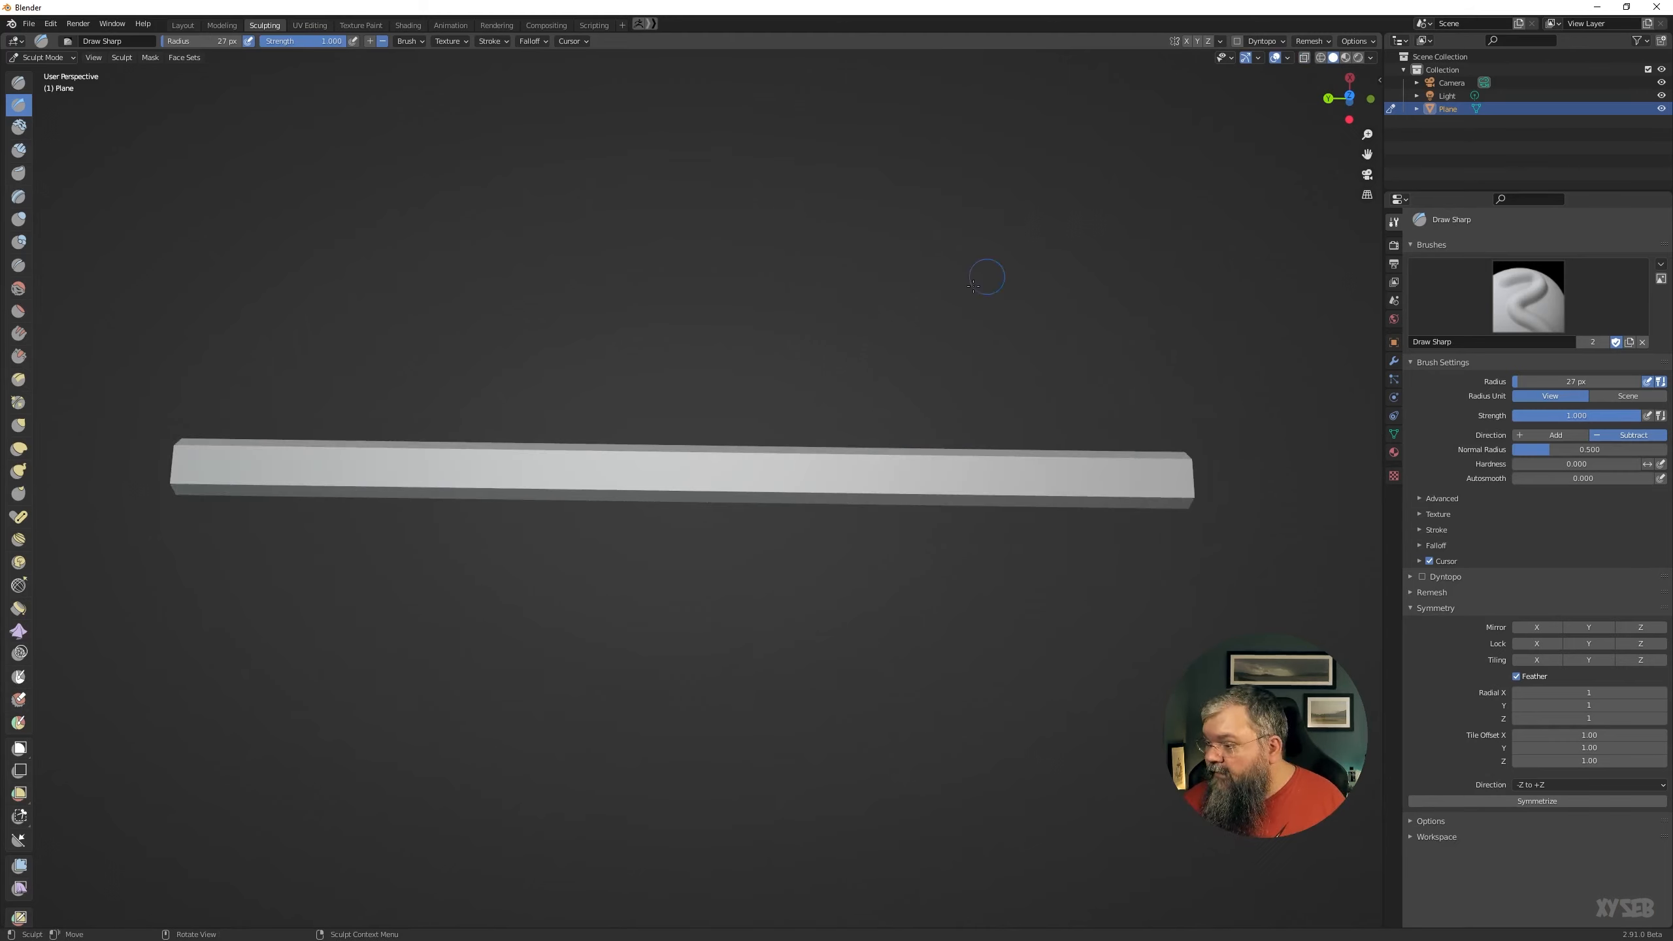
key("KP_7")
scroll(720, 403, "down", 4)
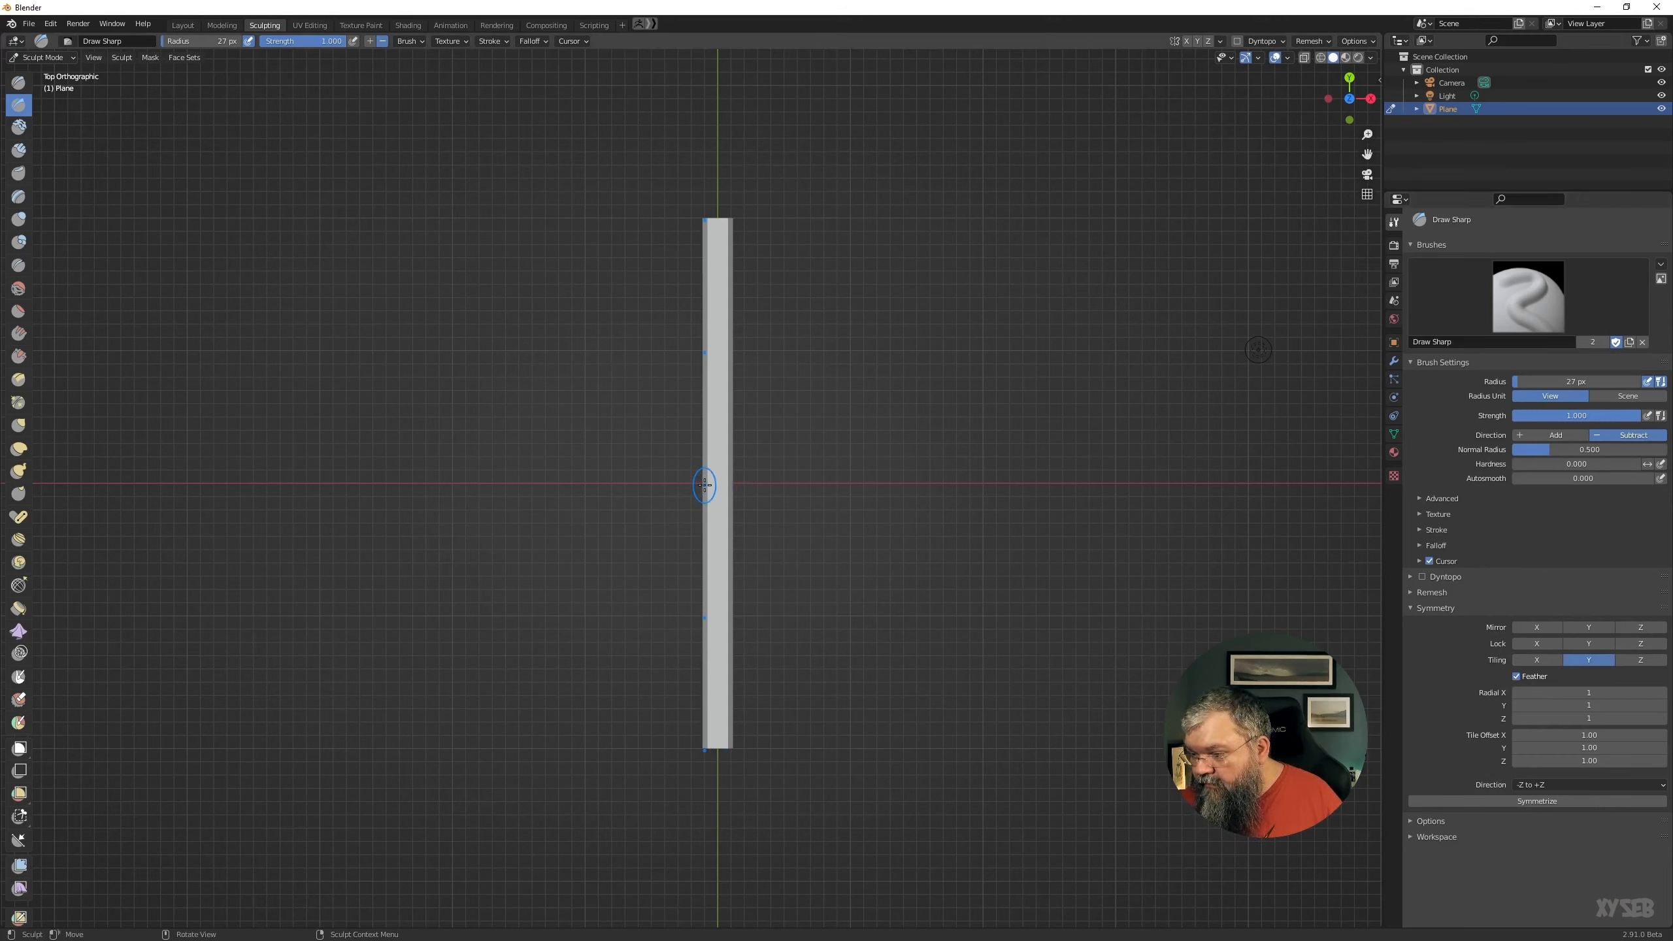
left_click_drag(724, 482, 709, 489)
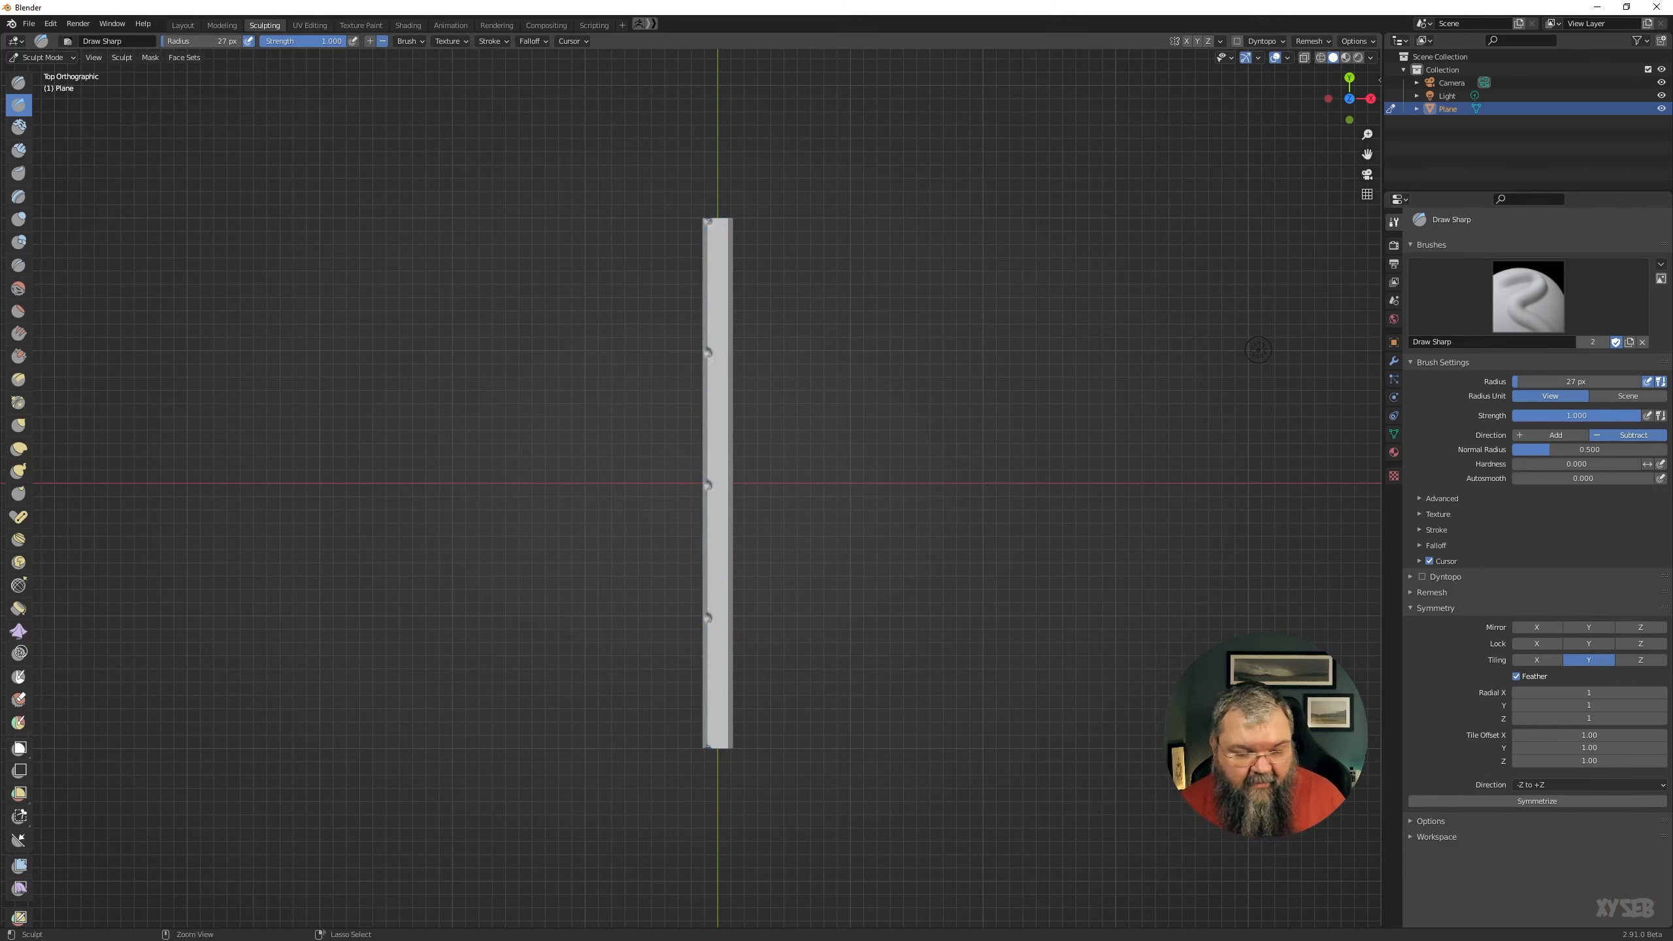
key("ctrl+z")
Set the Y tile offset to 2.
left_click(1600, 749)
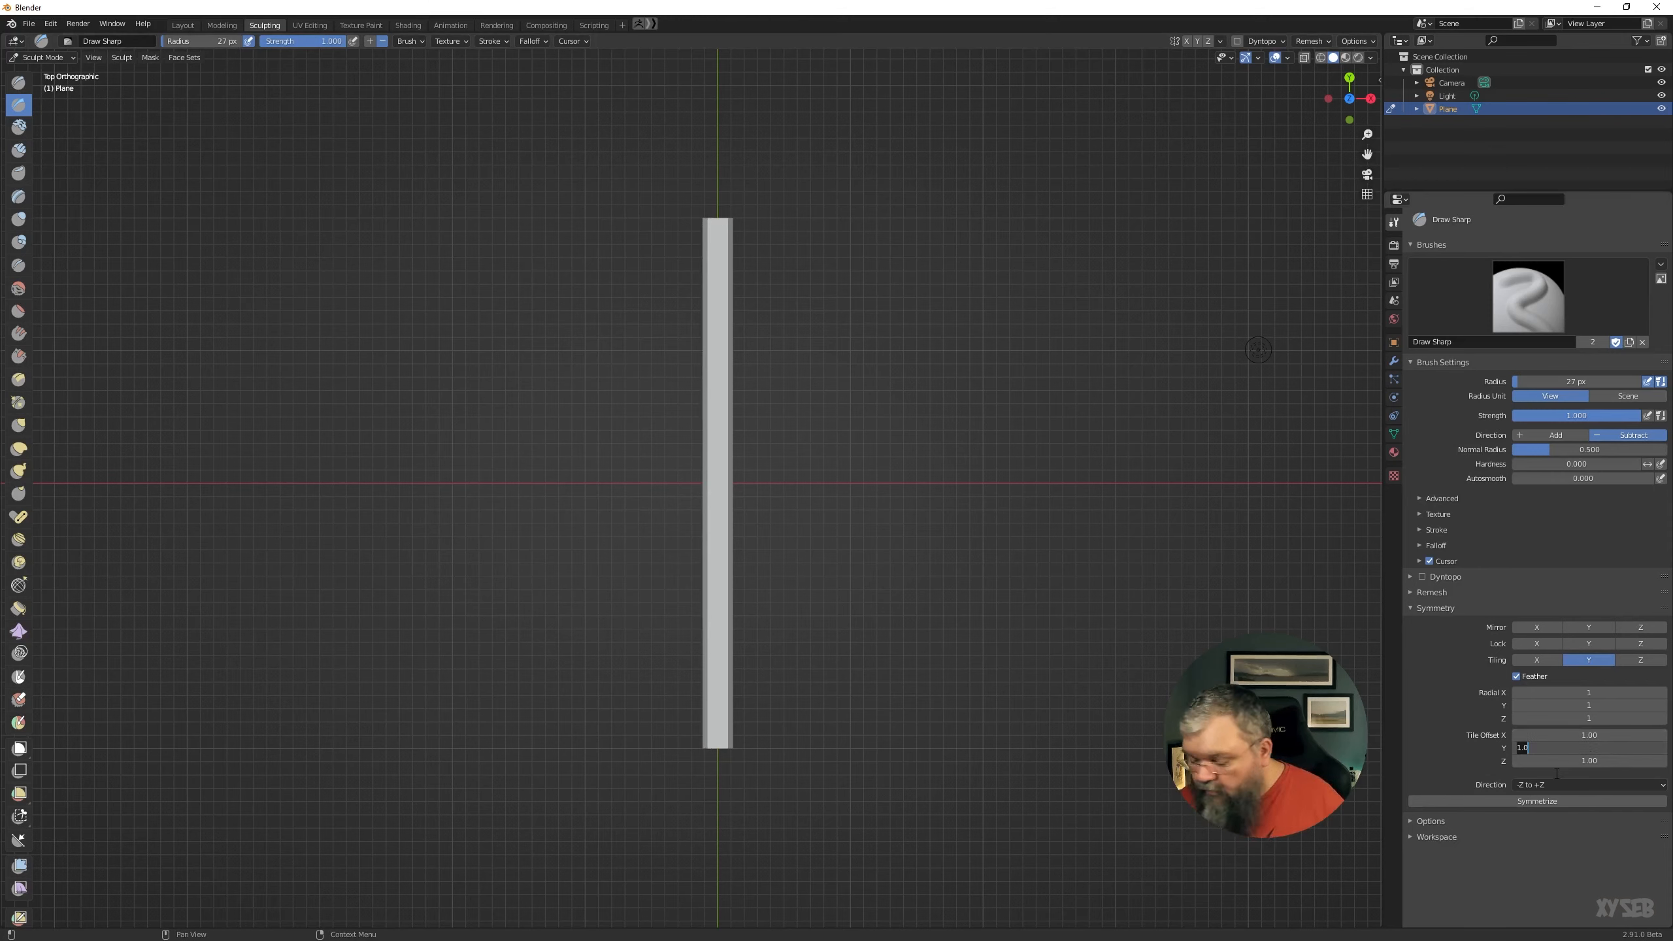
type("2")
key("Return")
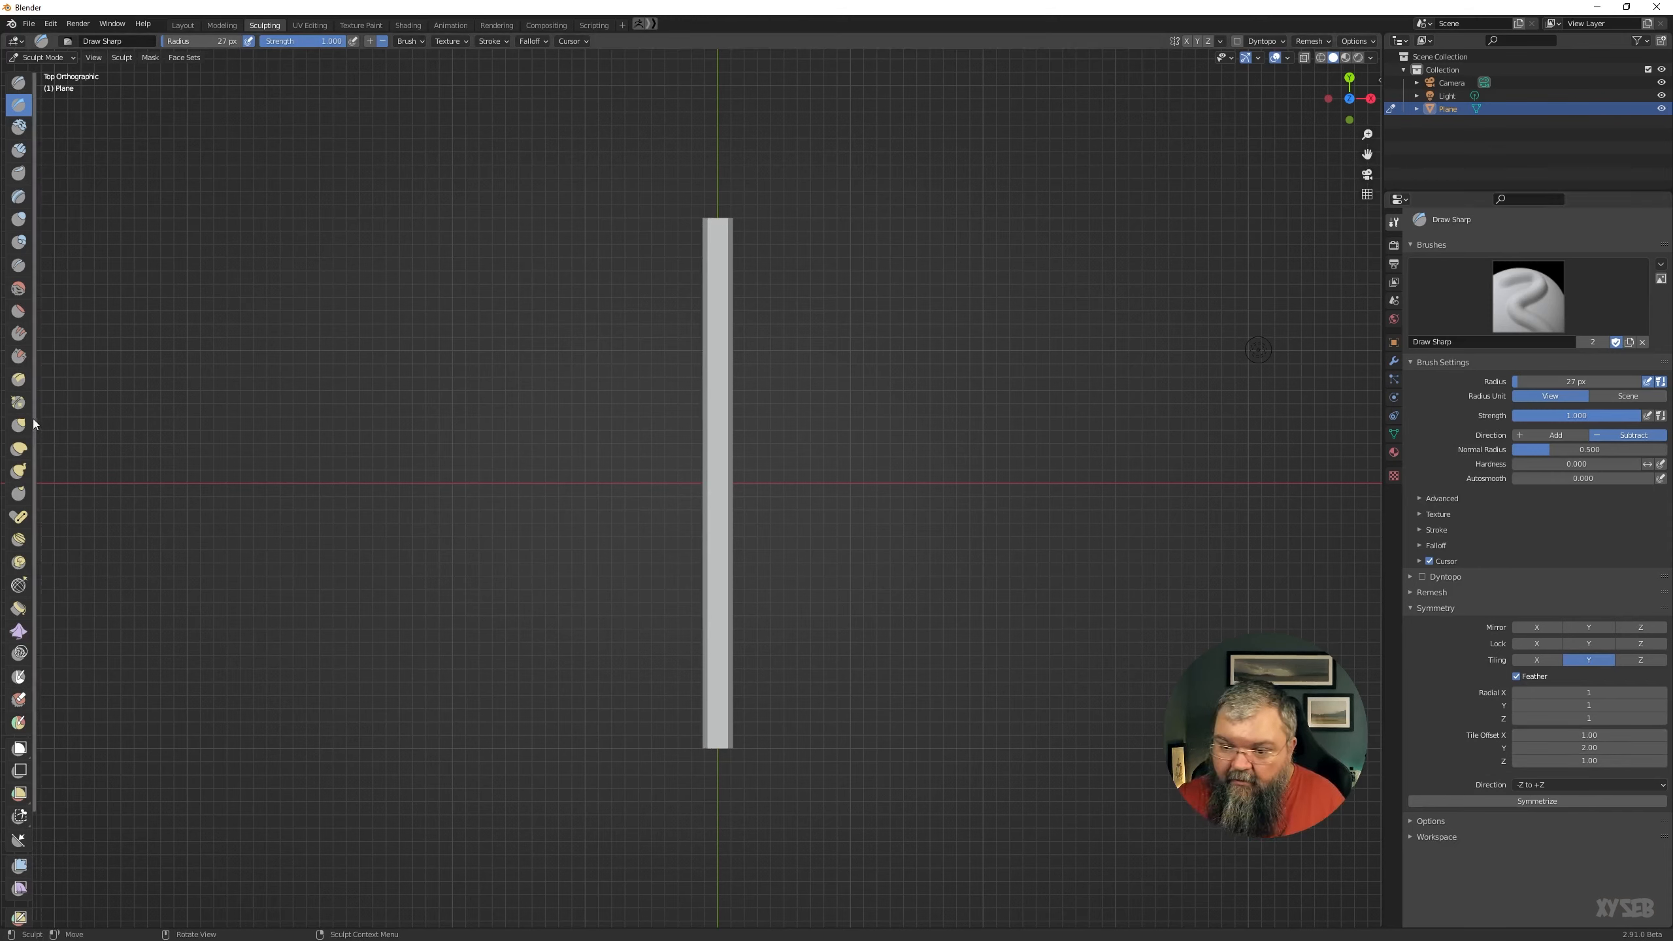
With the Scrape brush at a 14 px radius, wear down both long upper edges of the bar with tiled strokes.
left_click(18, 356)
key("f")
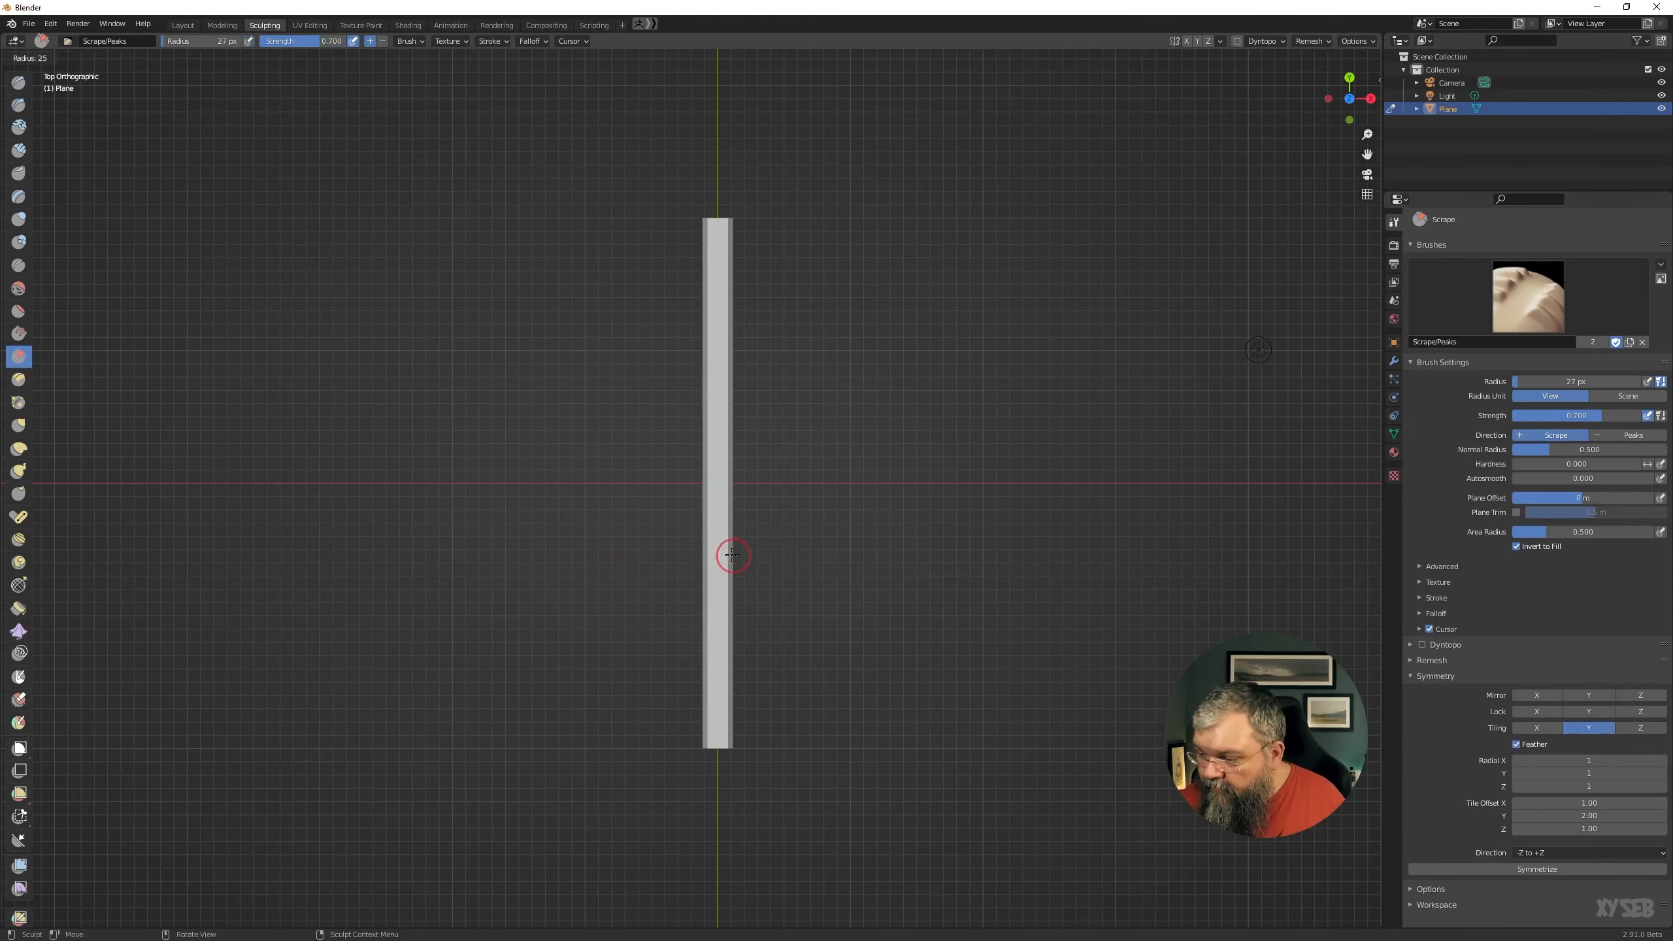
left_click(726, 553)
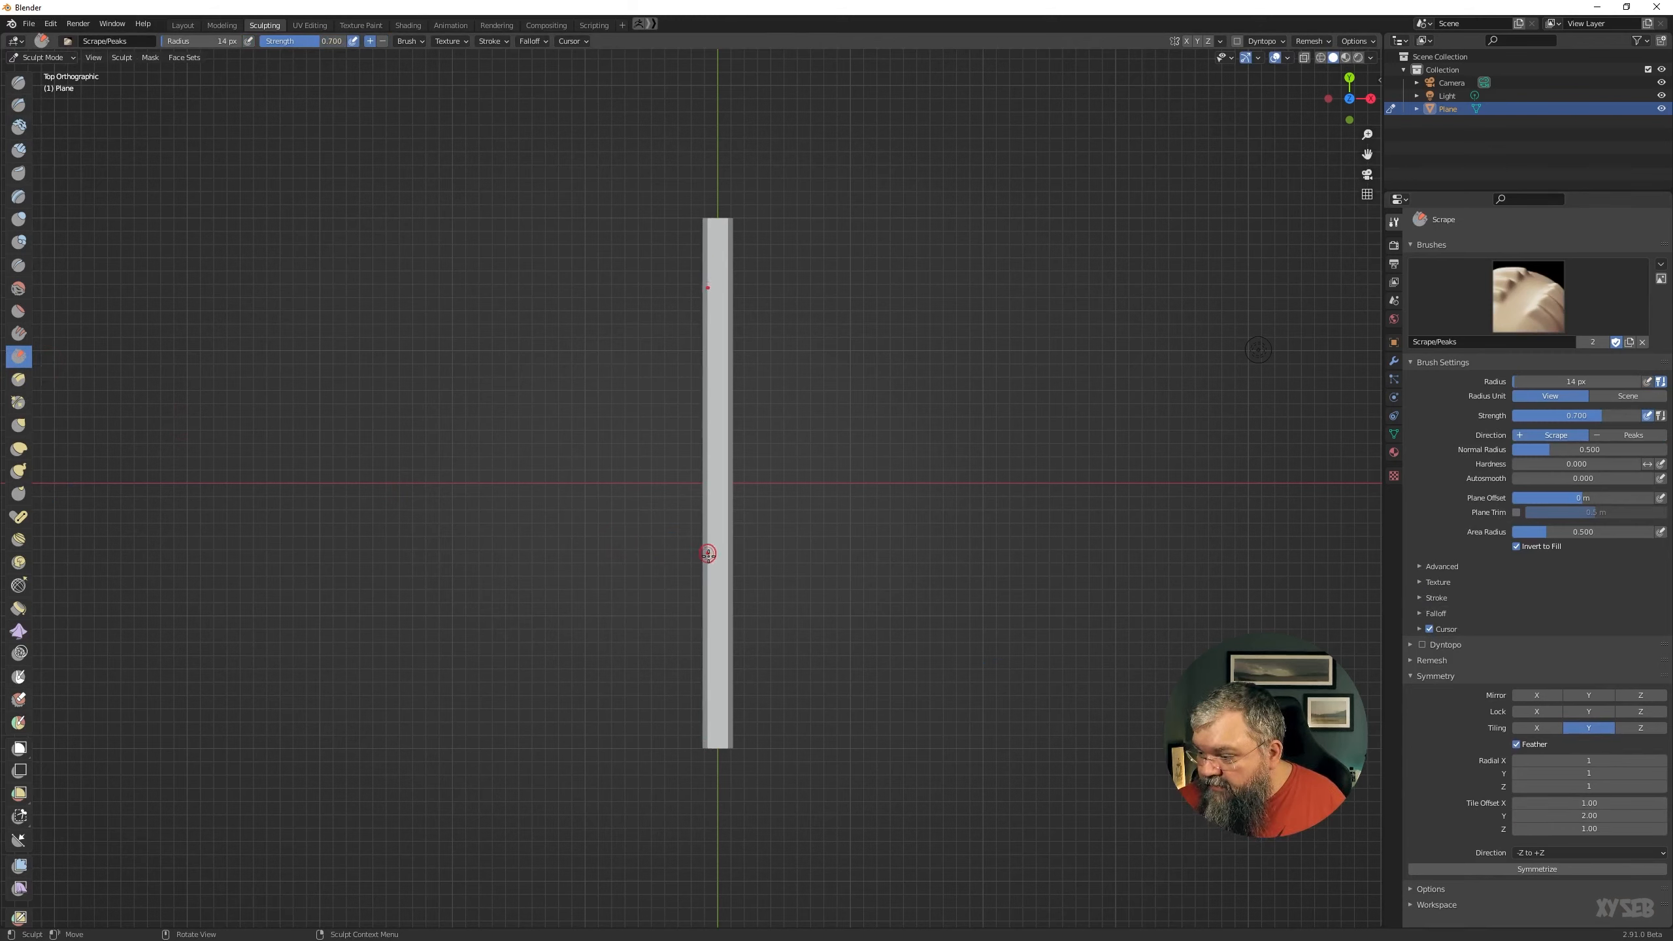
mouse_move(708, 553)
left_mouse_down()
mouse_move(707, 630)
mouse_move(706, 582)
left_mouse_up()
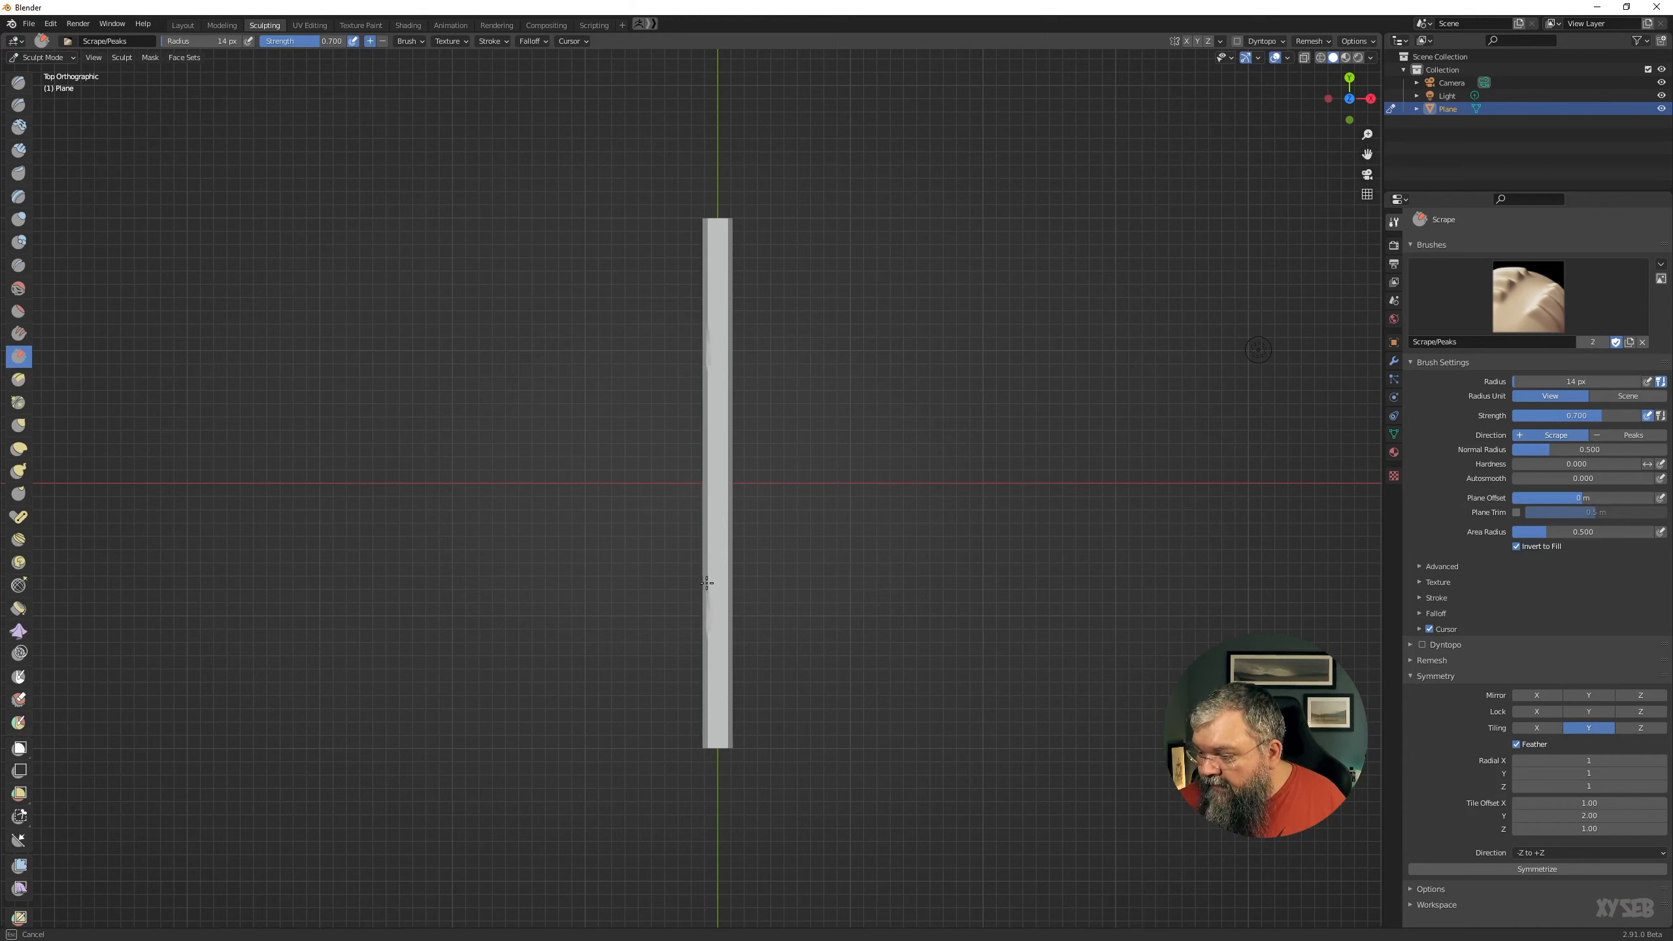
left_click_drag(706, 499, 704, 584)
mouse_move(704, 368)
left_mouse_down()
mouse_move(709, 394)
mouse_move(727, 354)
left_mouse_up()
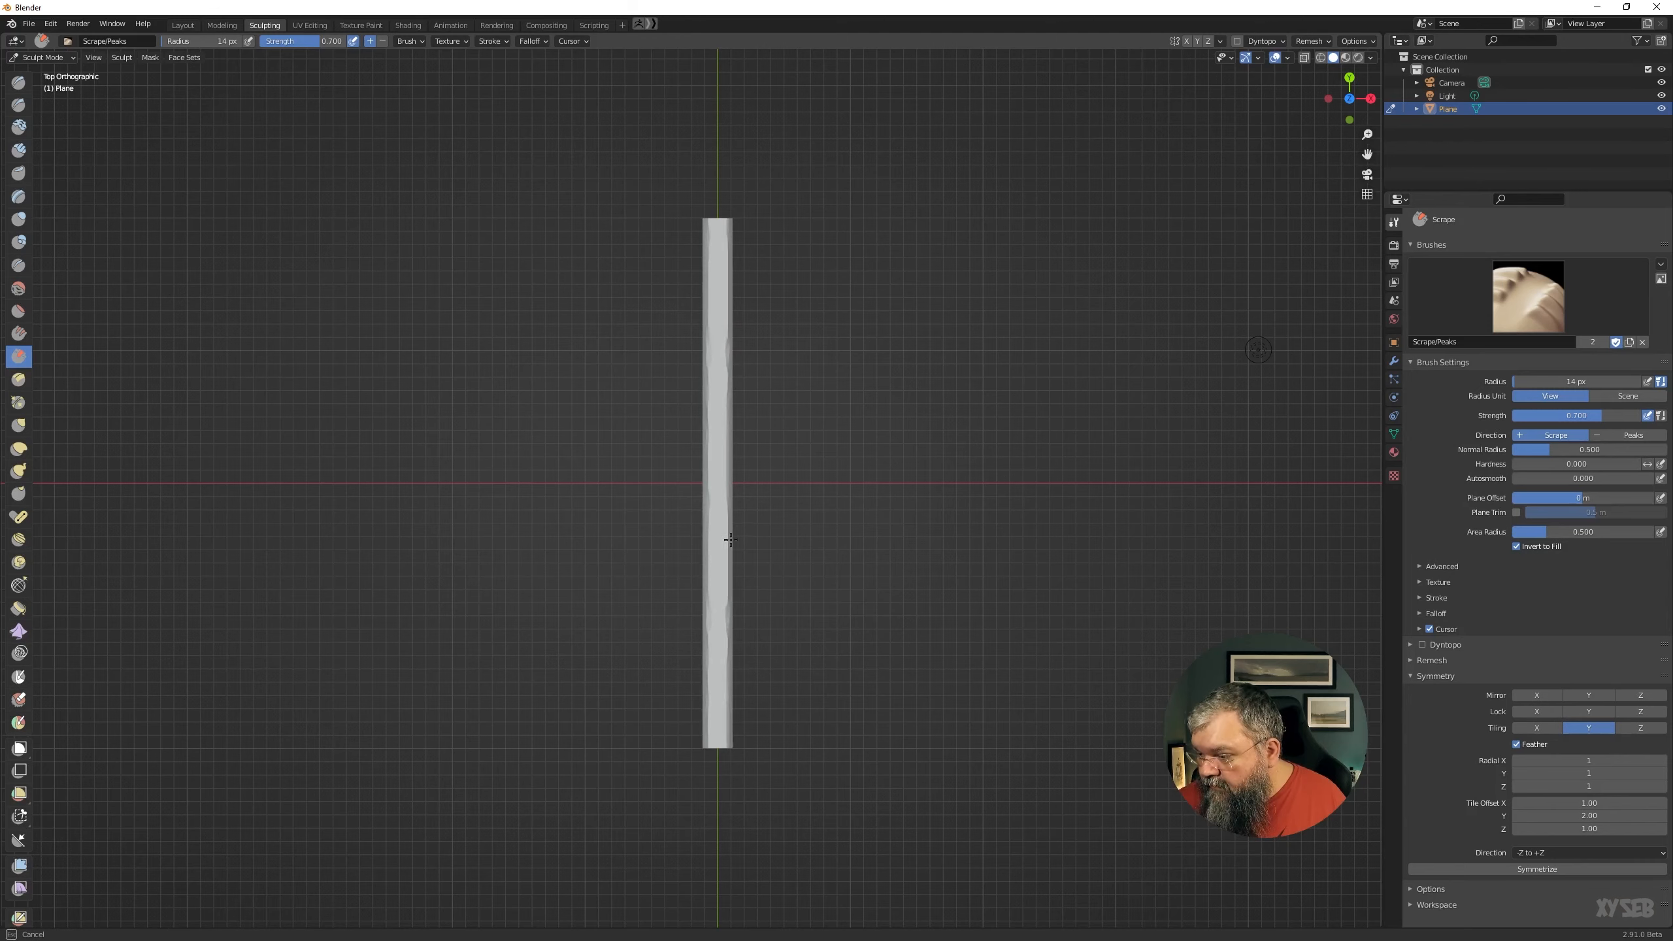
left_click_drag(729, 612, 720, 602)
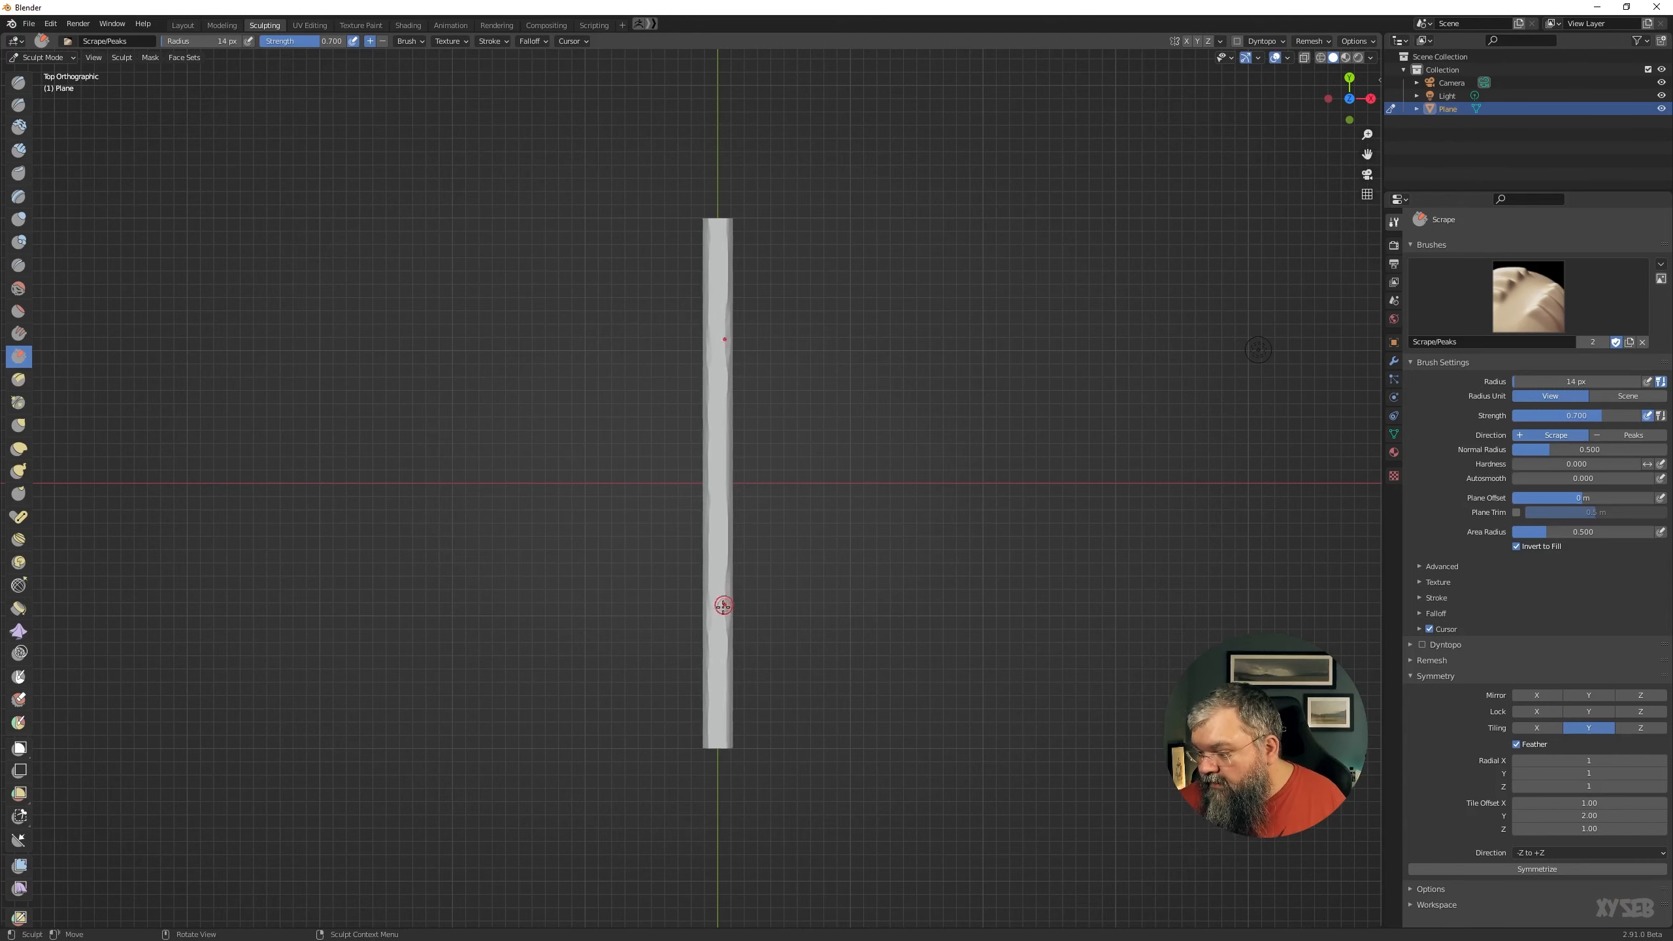
middle_click_drag(721, 602, 637, 615)
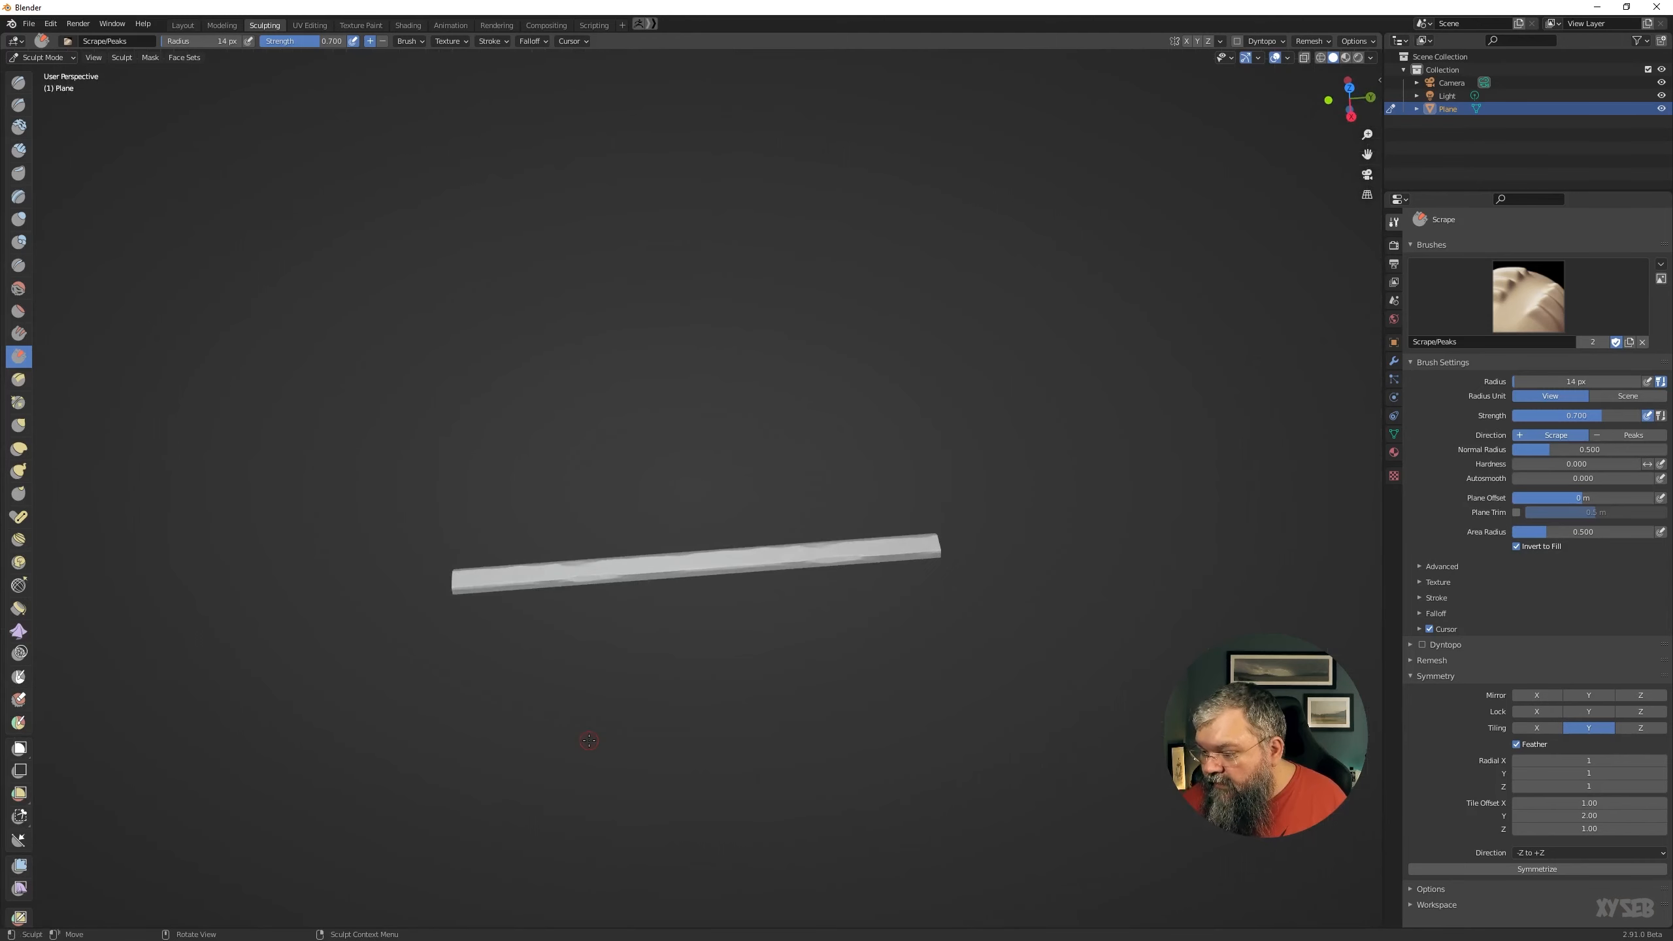
scroll(588, 740, "up", 4)
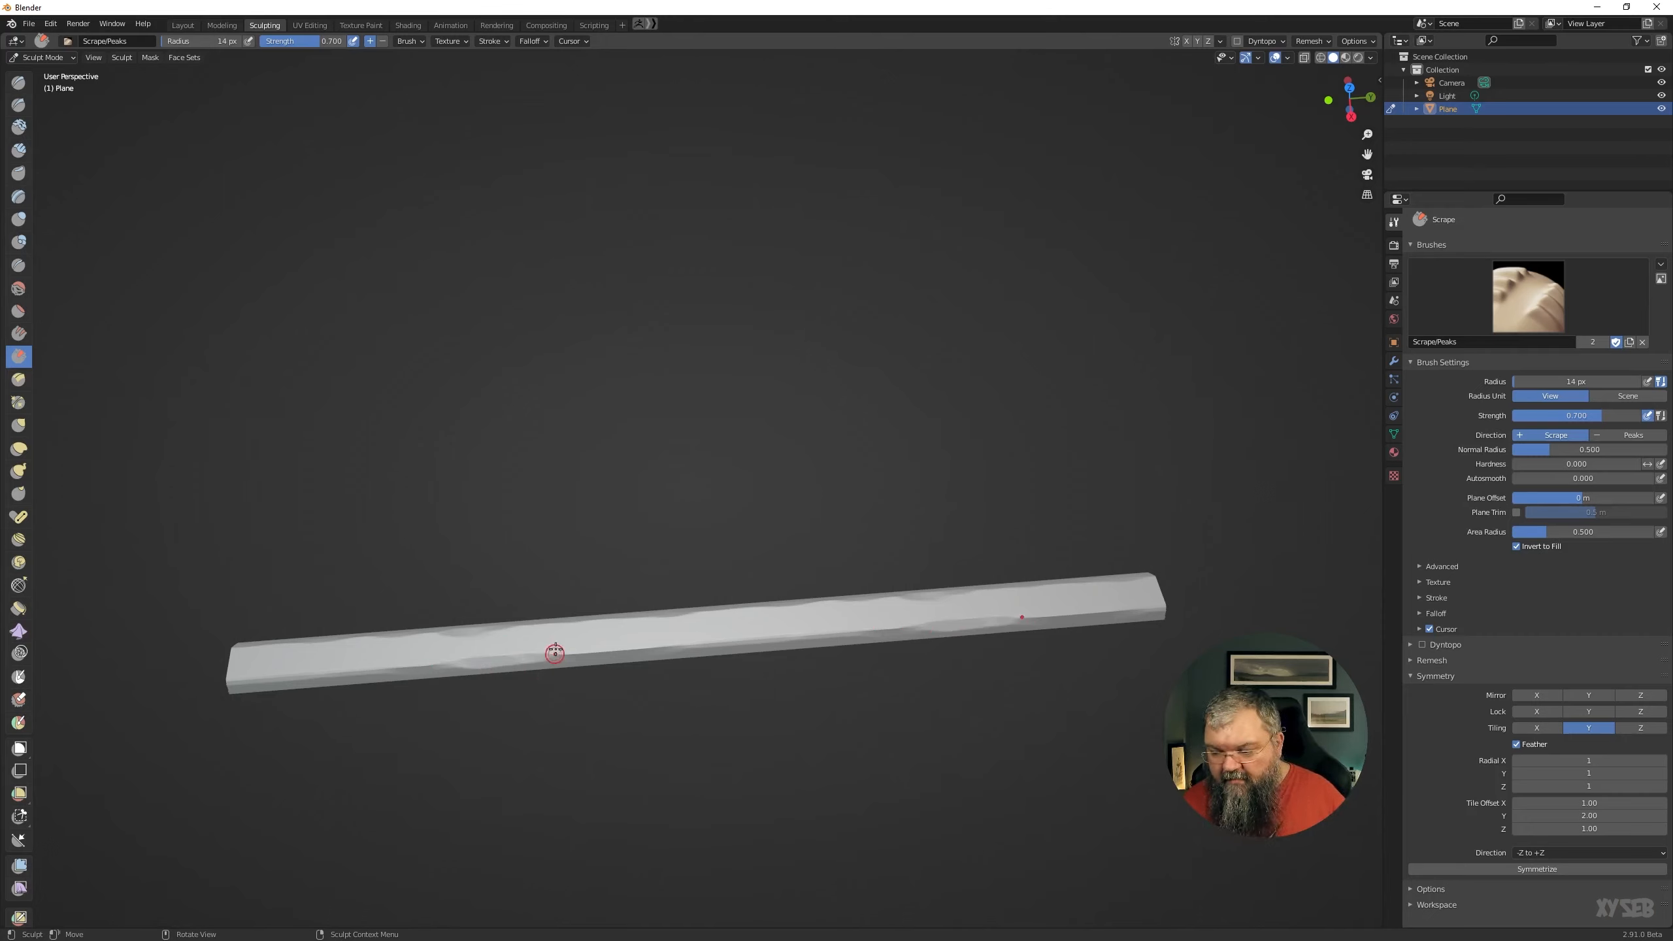
middle_click_drag(581, 648, 596, 706)
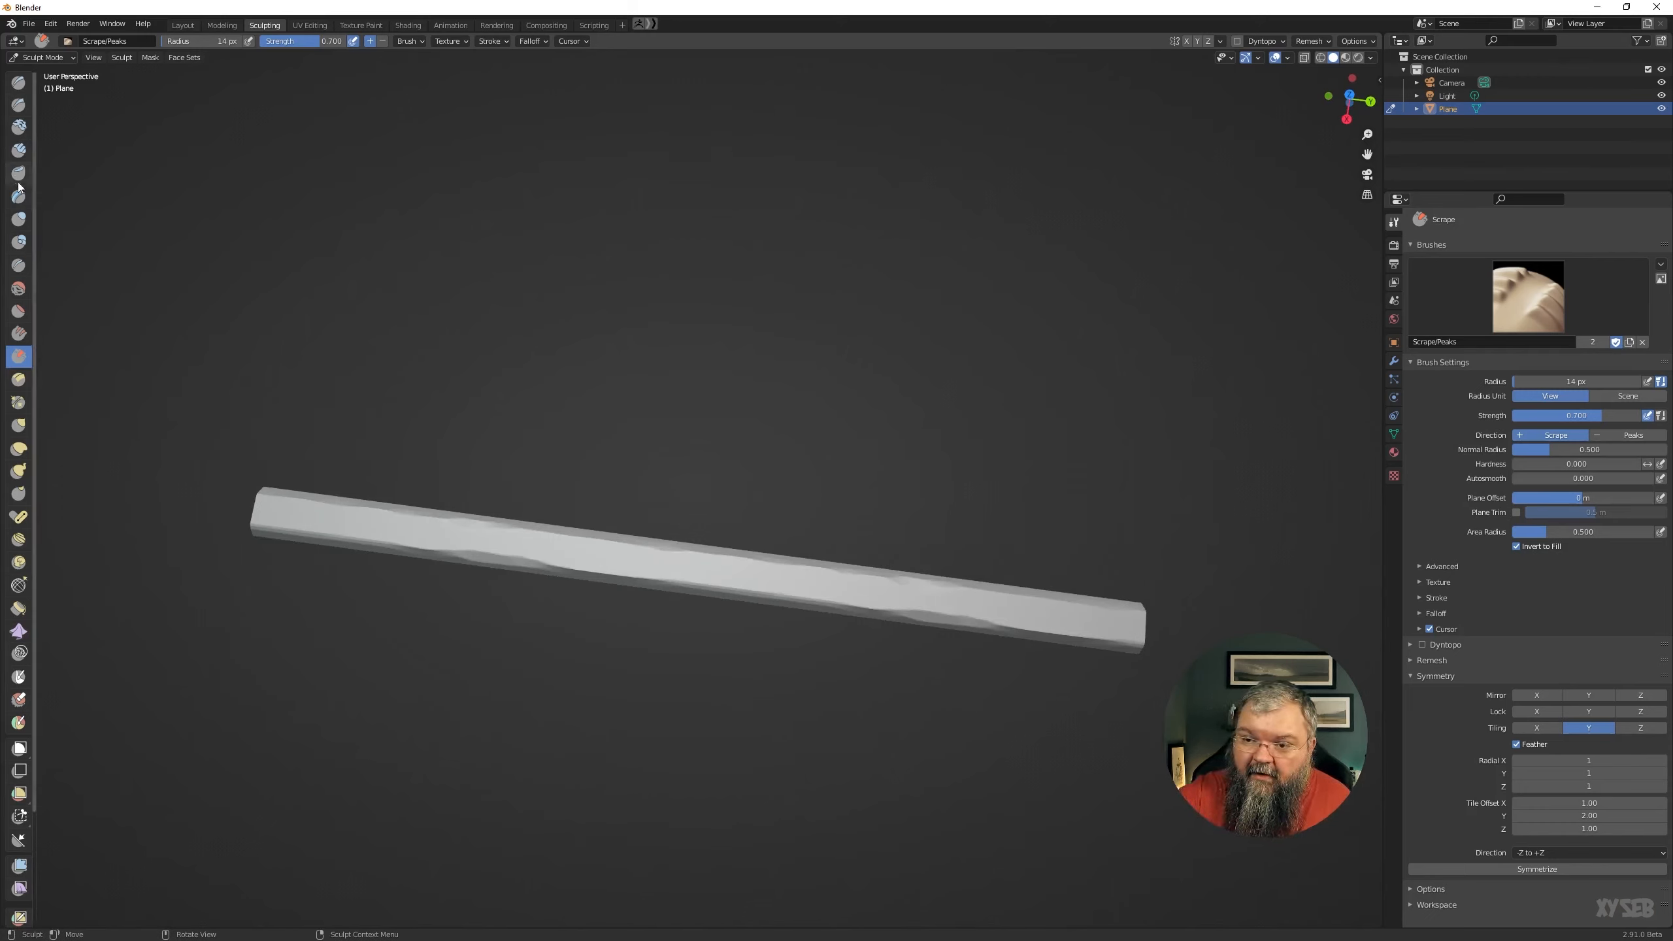
Switch to the Draw Sharp brush and set the Y tile offset to 0.1.
left_click(18, 105)
middle_click_drag(508, 576, 894, 597)
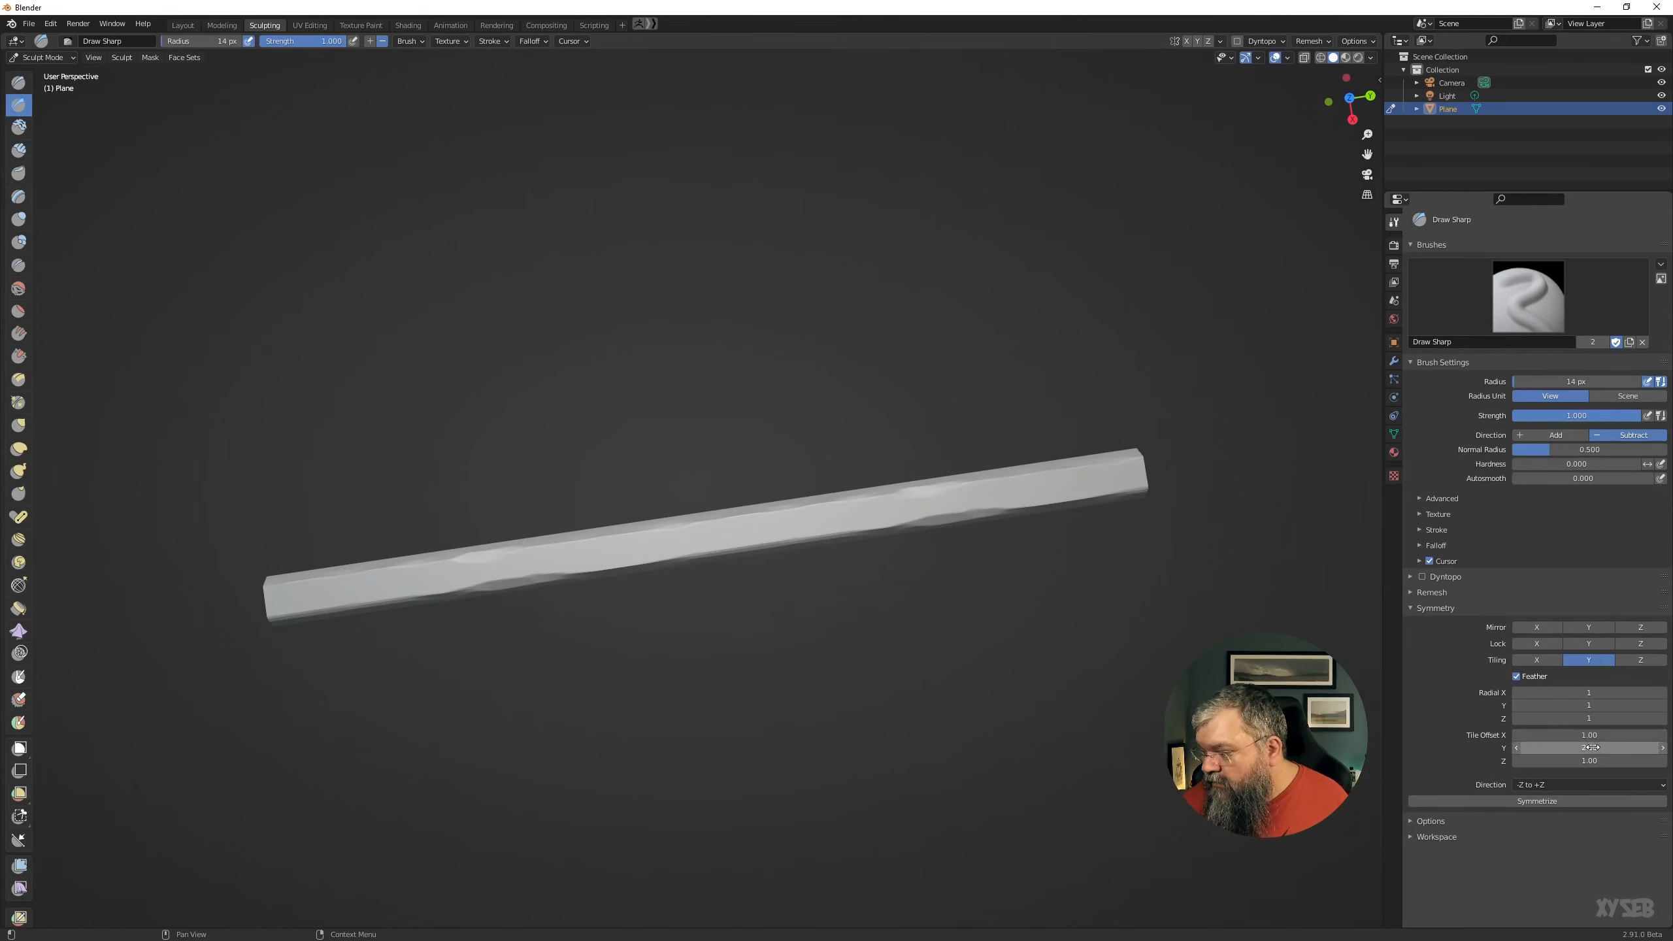
left_click_drag(1591, 748, 1636, 747)
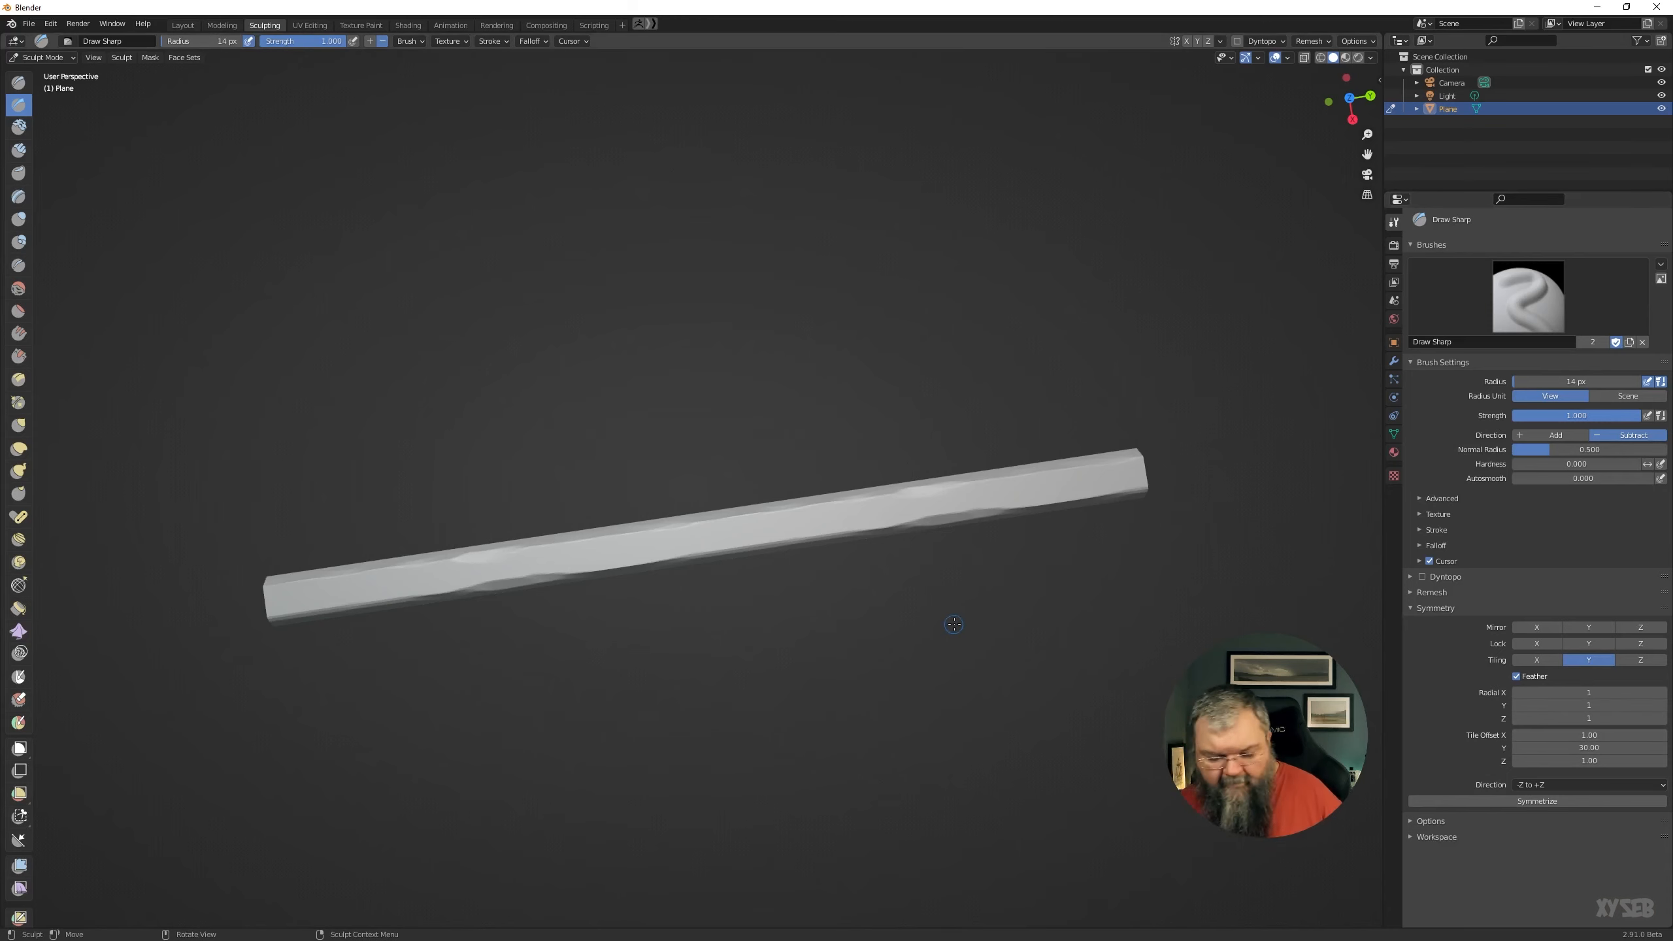
key("KP_7")
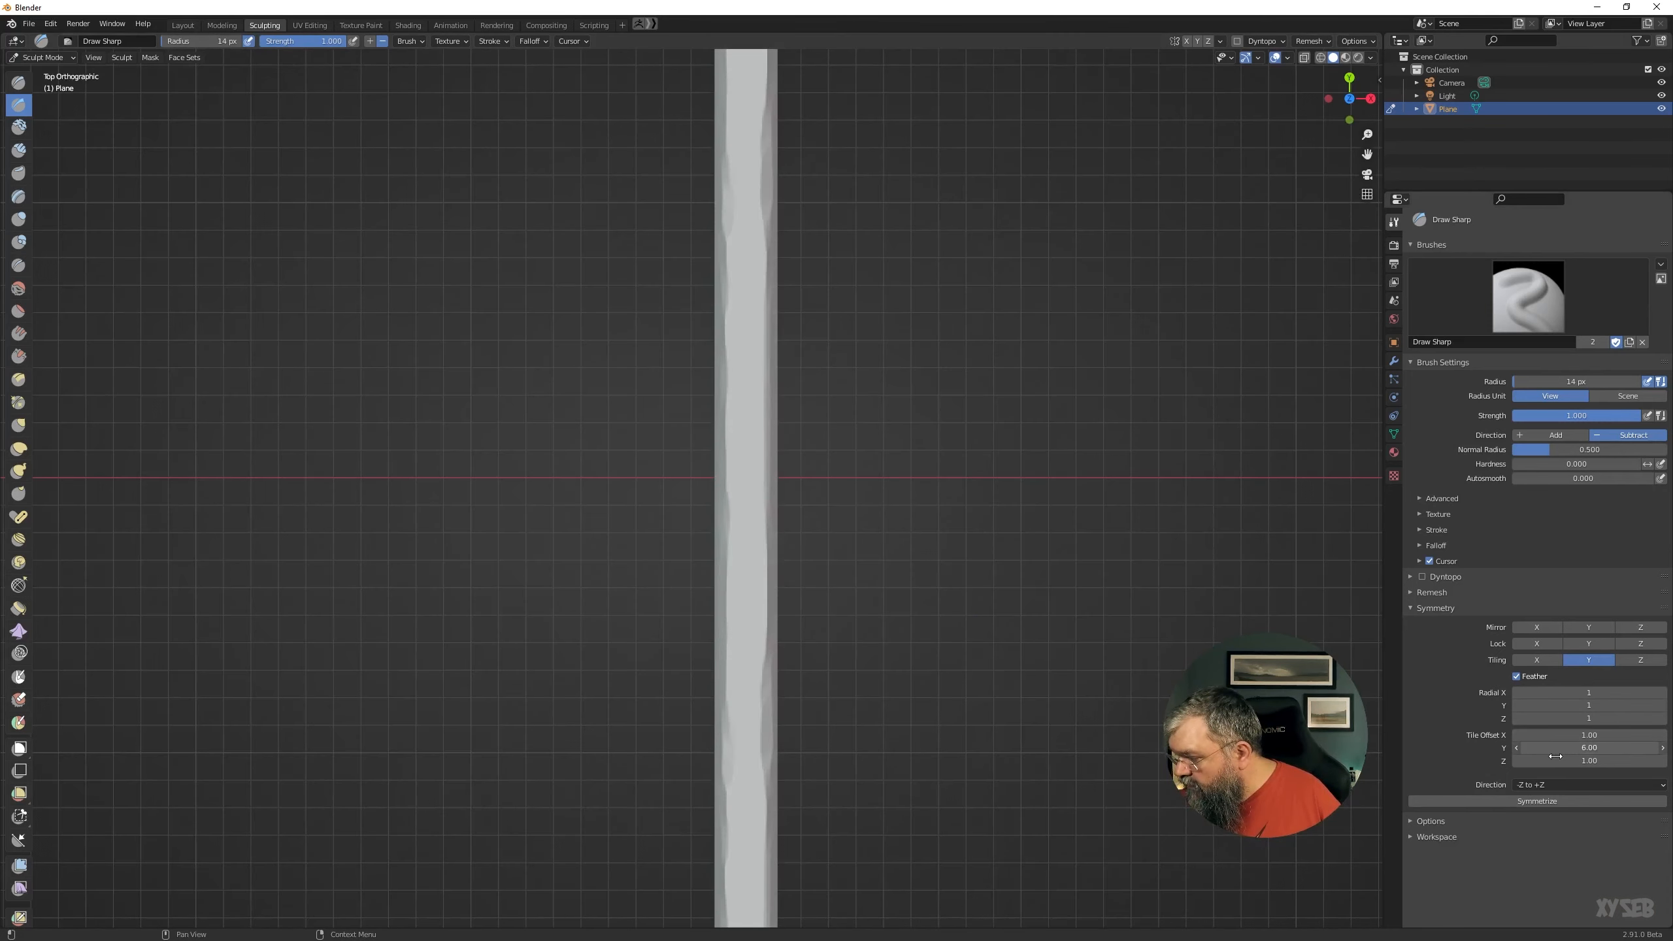
left_click_drag(1551, 757, 1658, 747)
left_click(1637, 747)
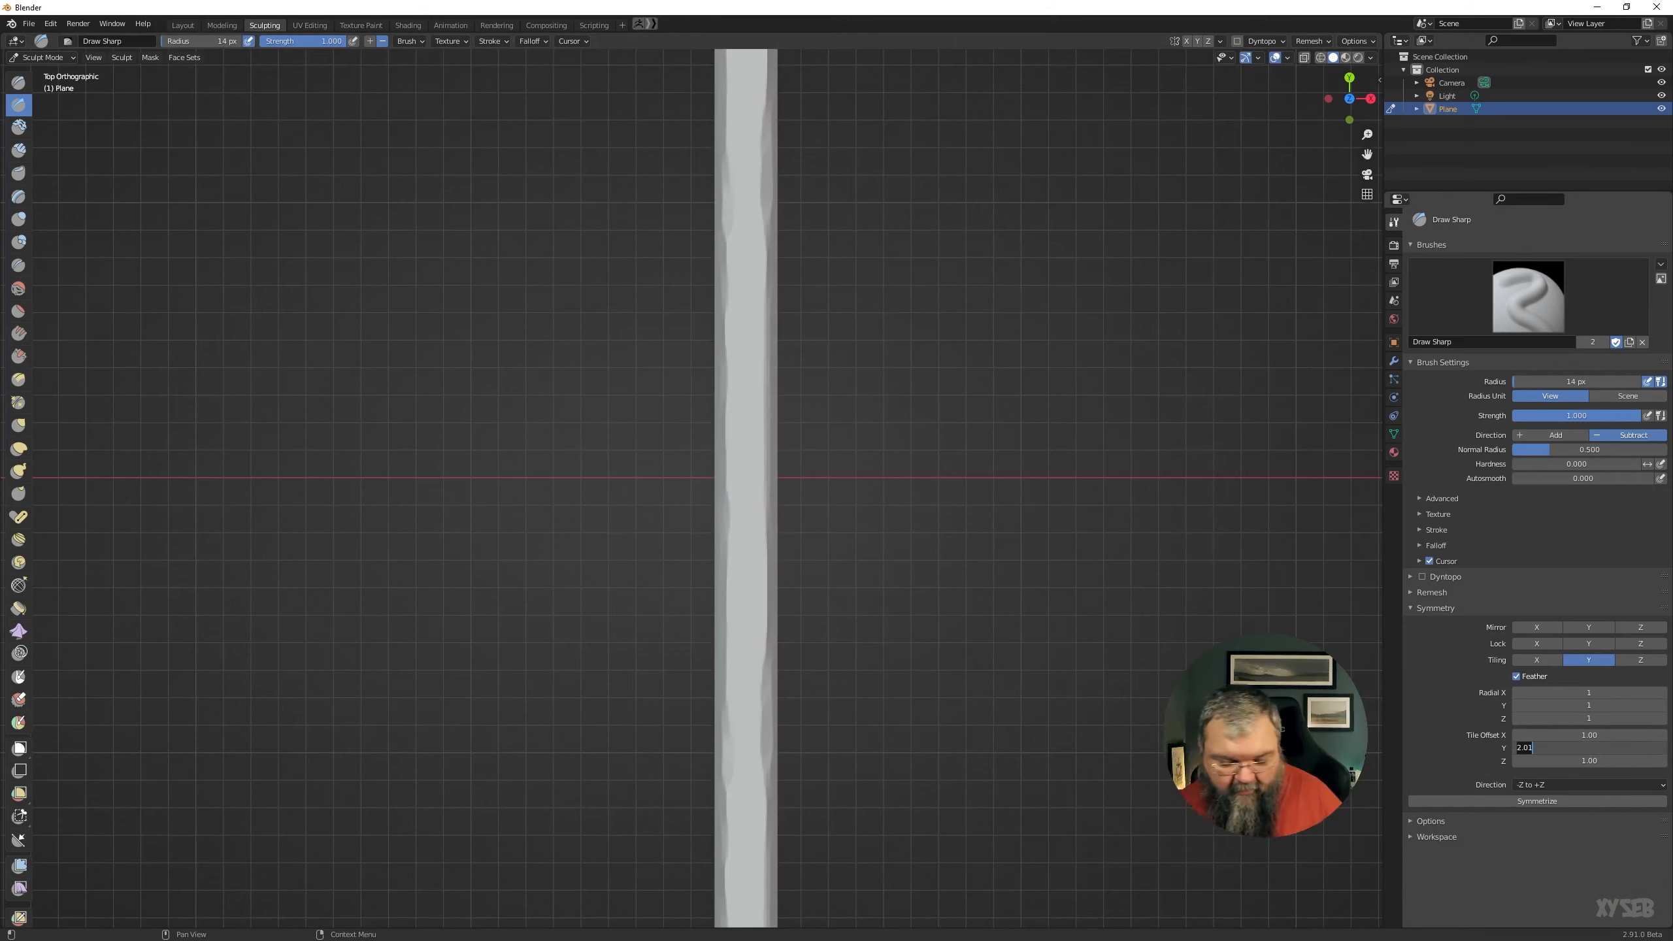
type("0.1")
key("Return")
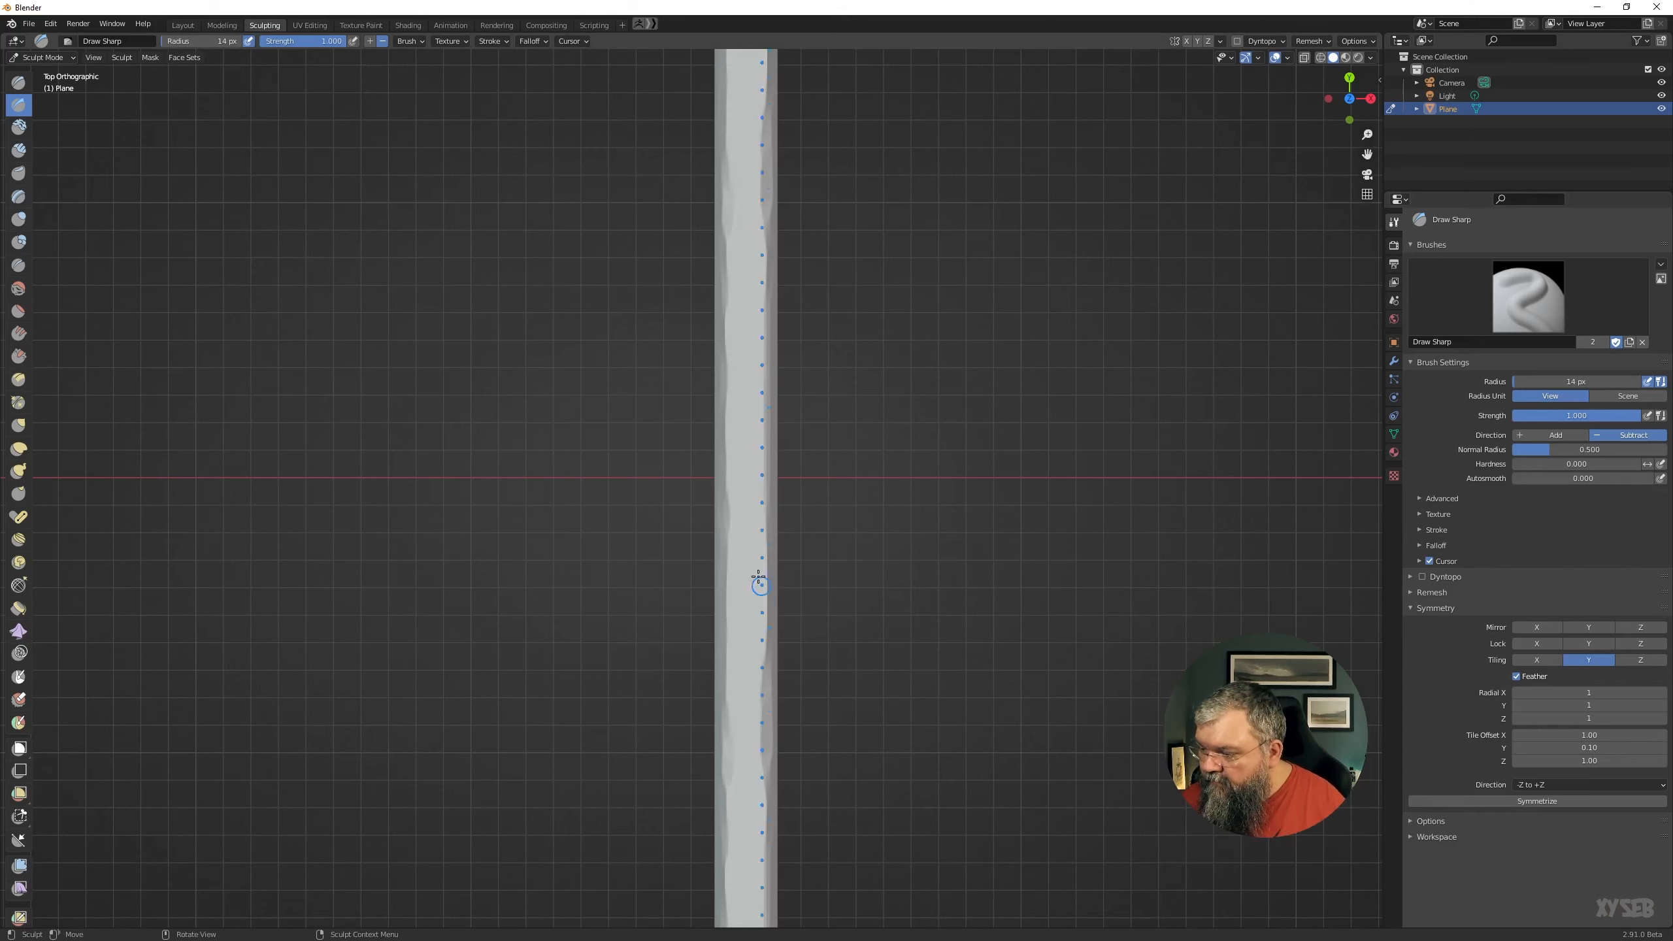
Carve a closely repeating pattern of sharp grooves along the whole length of the bar with tiled Draw Sharp strokes.
left_click_drag(756, 492, 756, 575)
middle_click_drag(756, 575, 804, 594)
left_click_drag(735, 527, 728, 574)
middle_click_drag(728, 575, 651, 614)
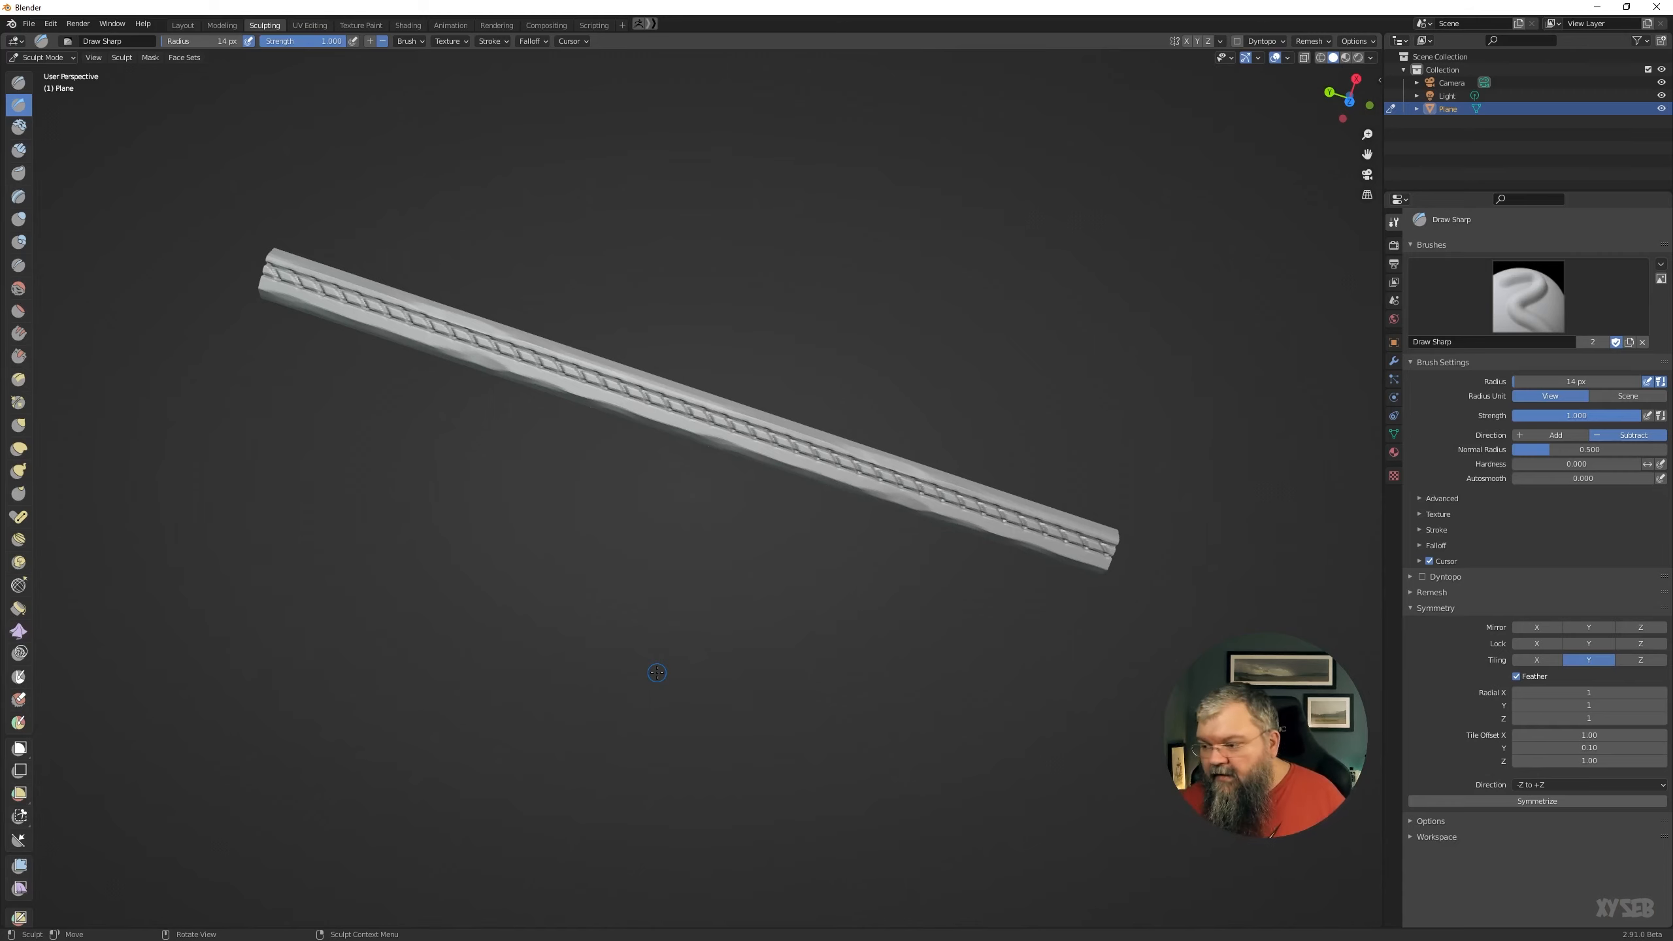
middle_click_drag(657, 673, 601, 536)
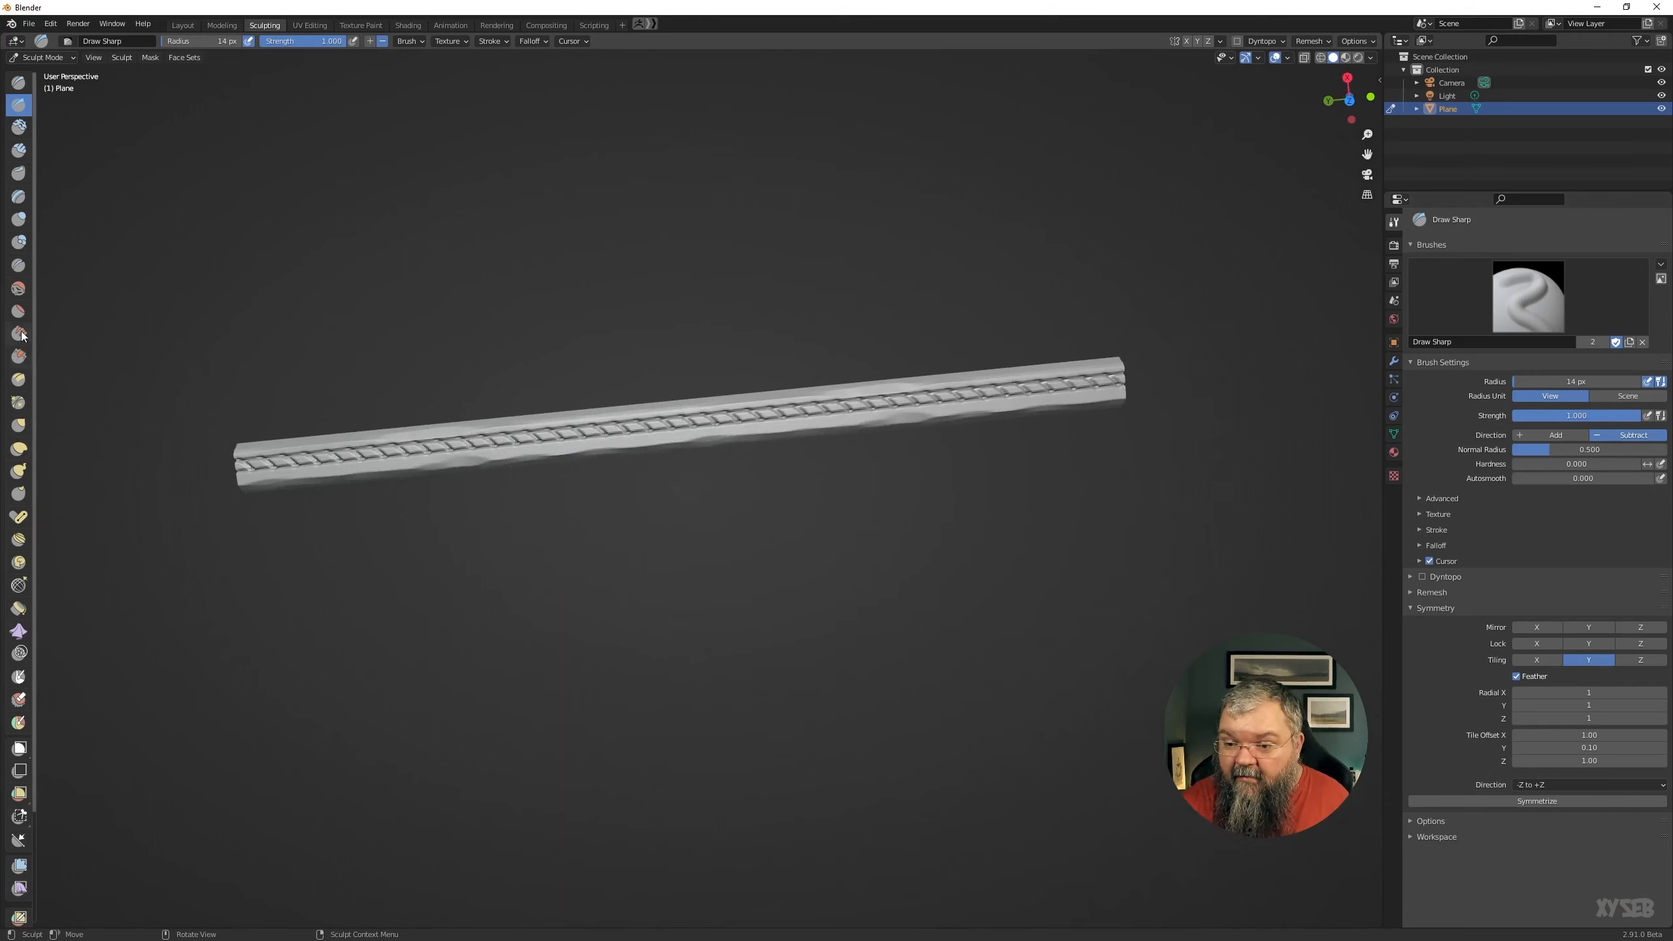
Swell the carved repeating pattern along the bar using the Inflate brush at a 34 px radius.
left_click(18, 356)
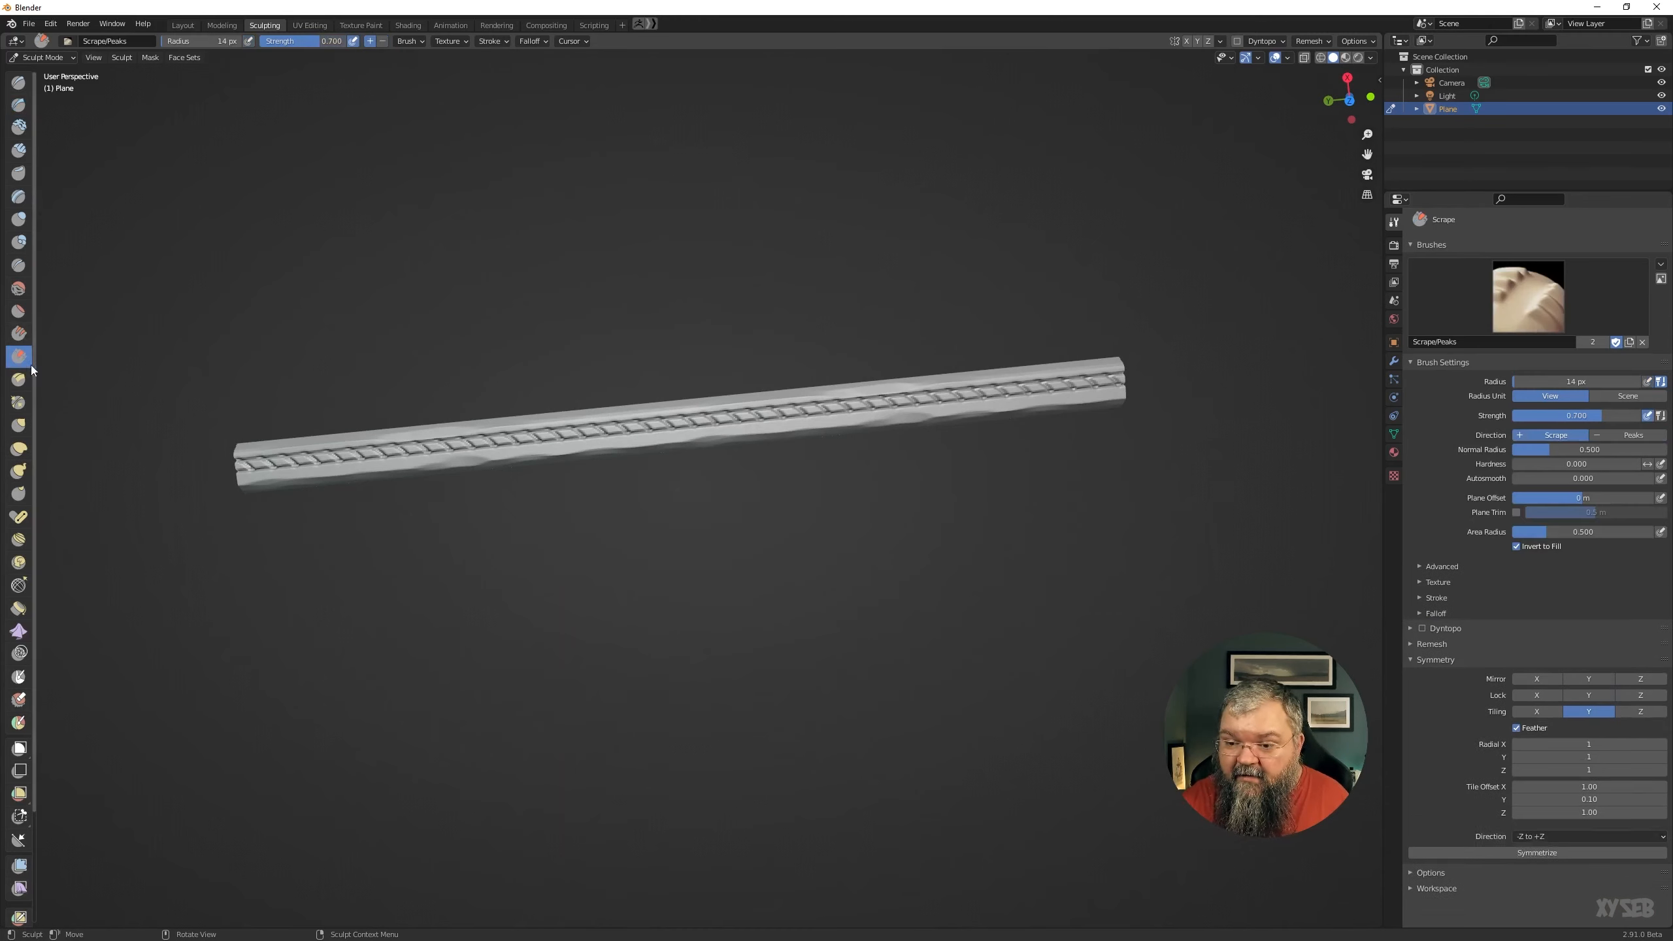
left_click(19, 220)
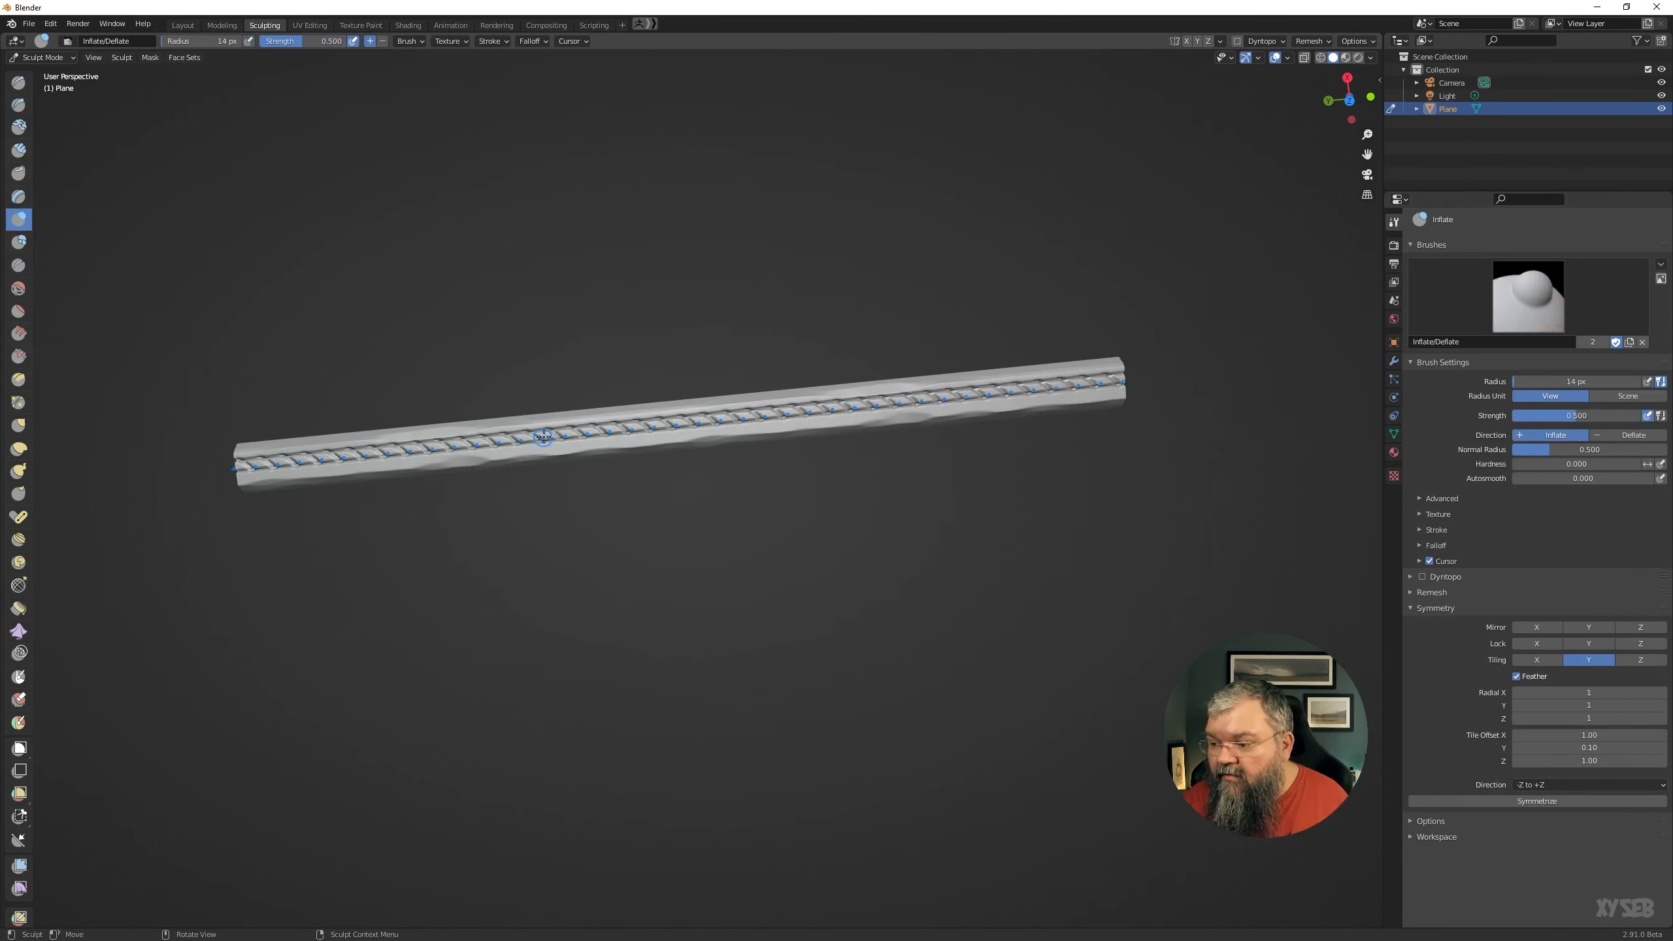
key("f")
left_click(568, 433)
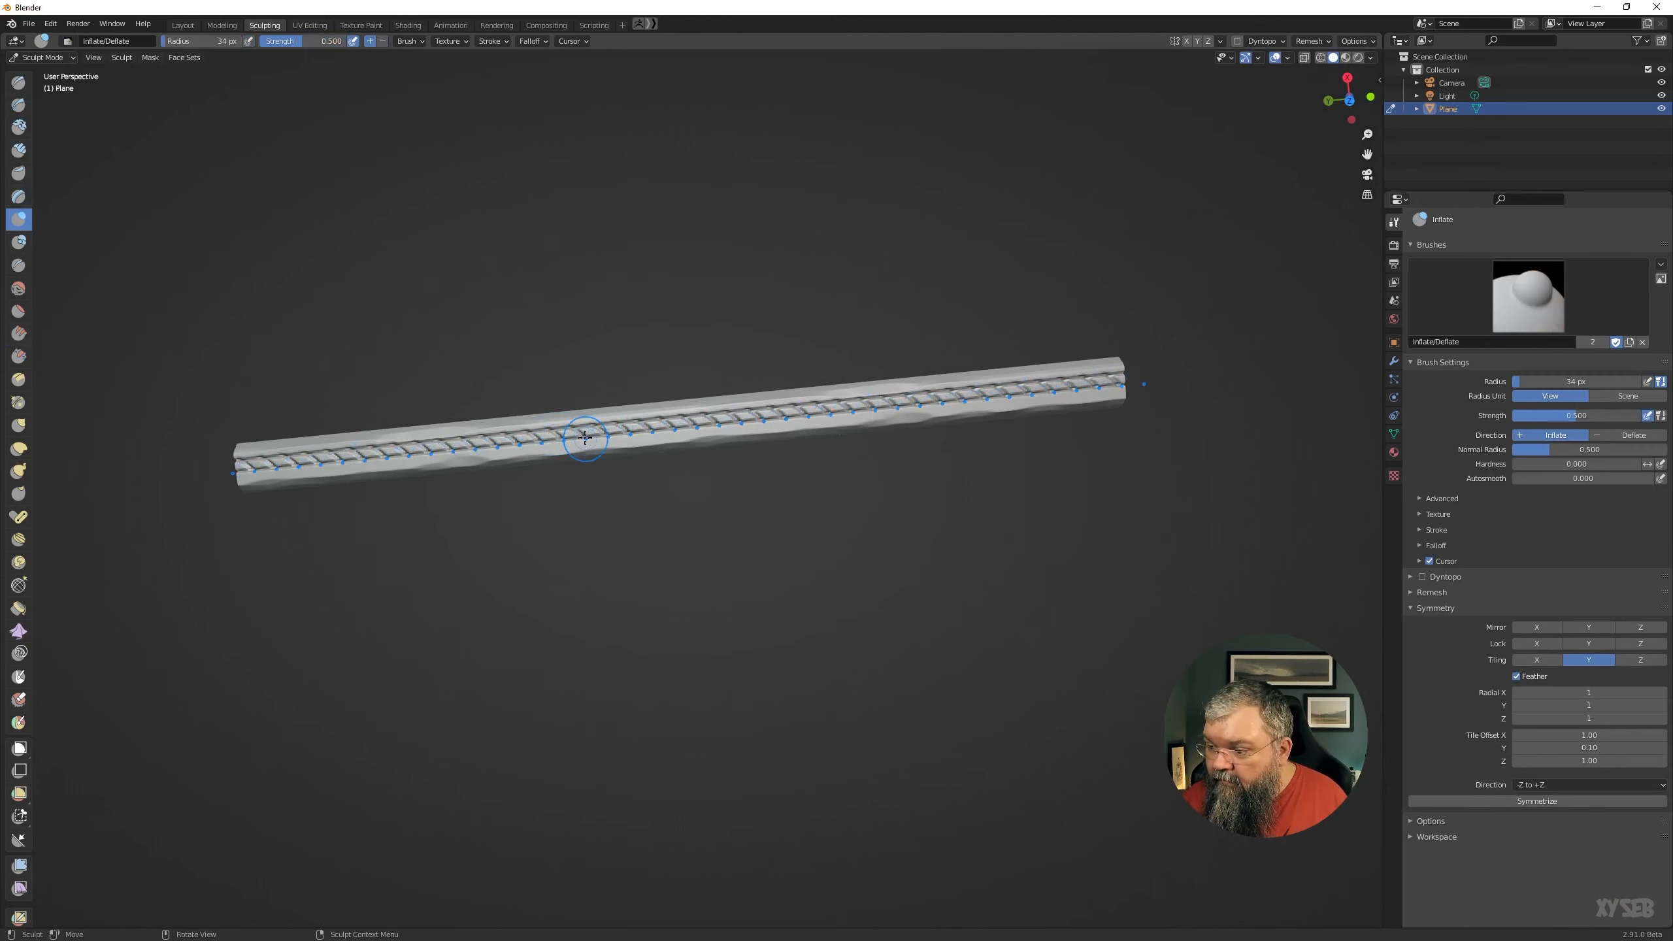
left_click_drag(580, 436, 568, 431)
middle_click_drag(663, 524, 919, 438)
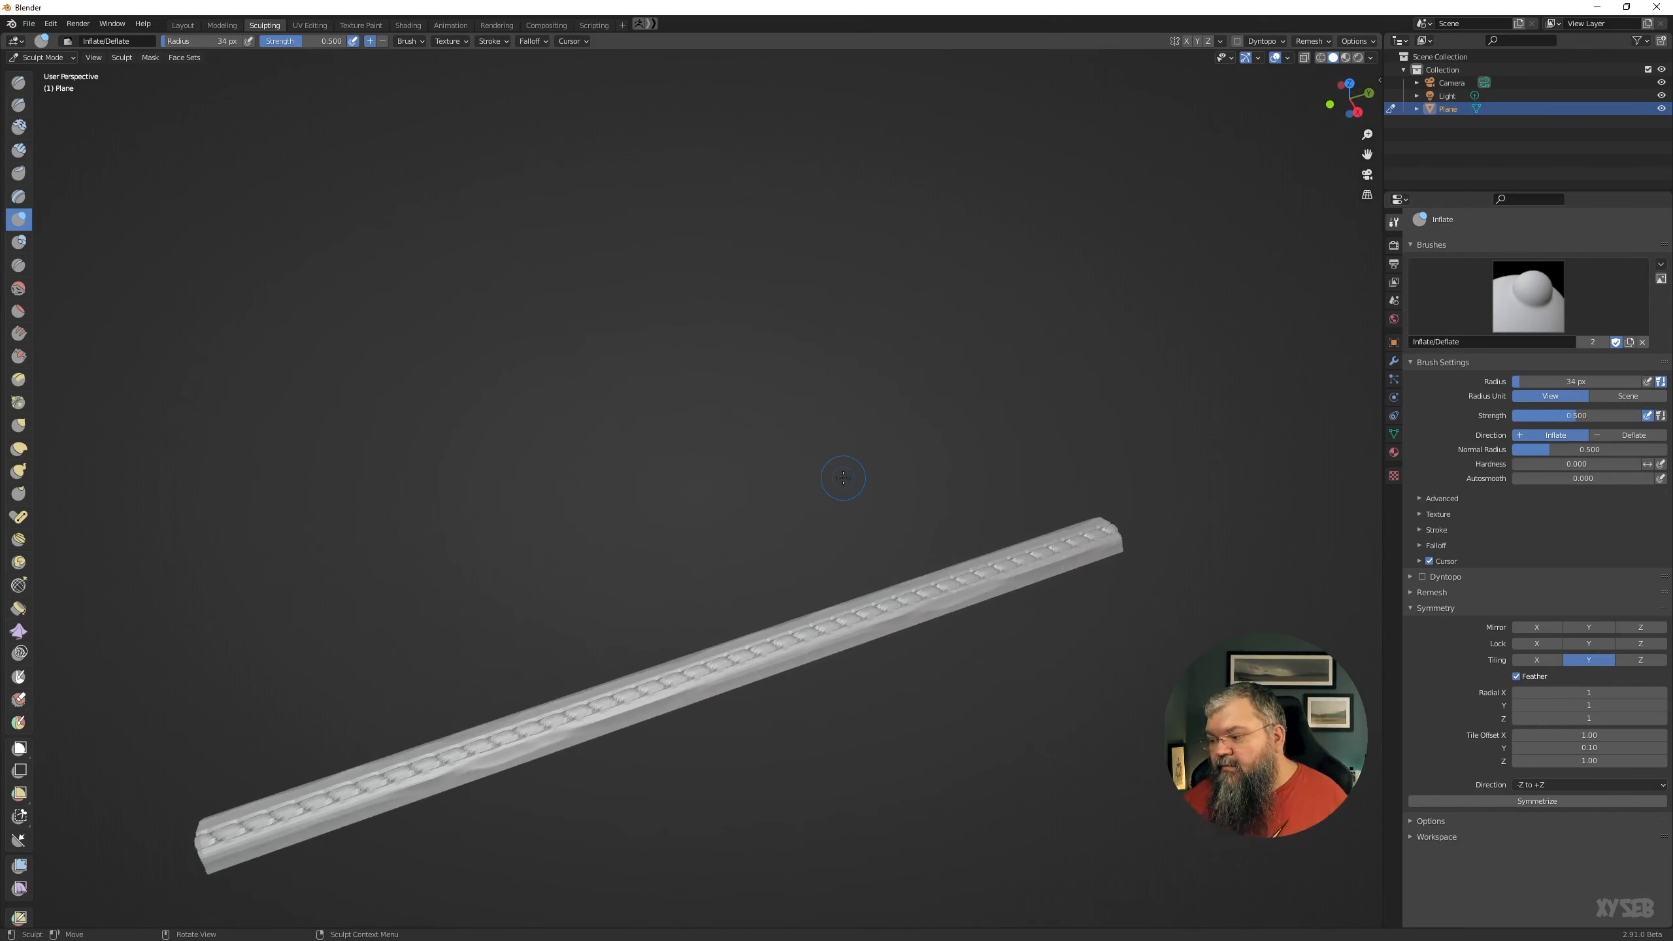
middle_click_drag(856, 636, 758, 568)
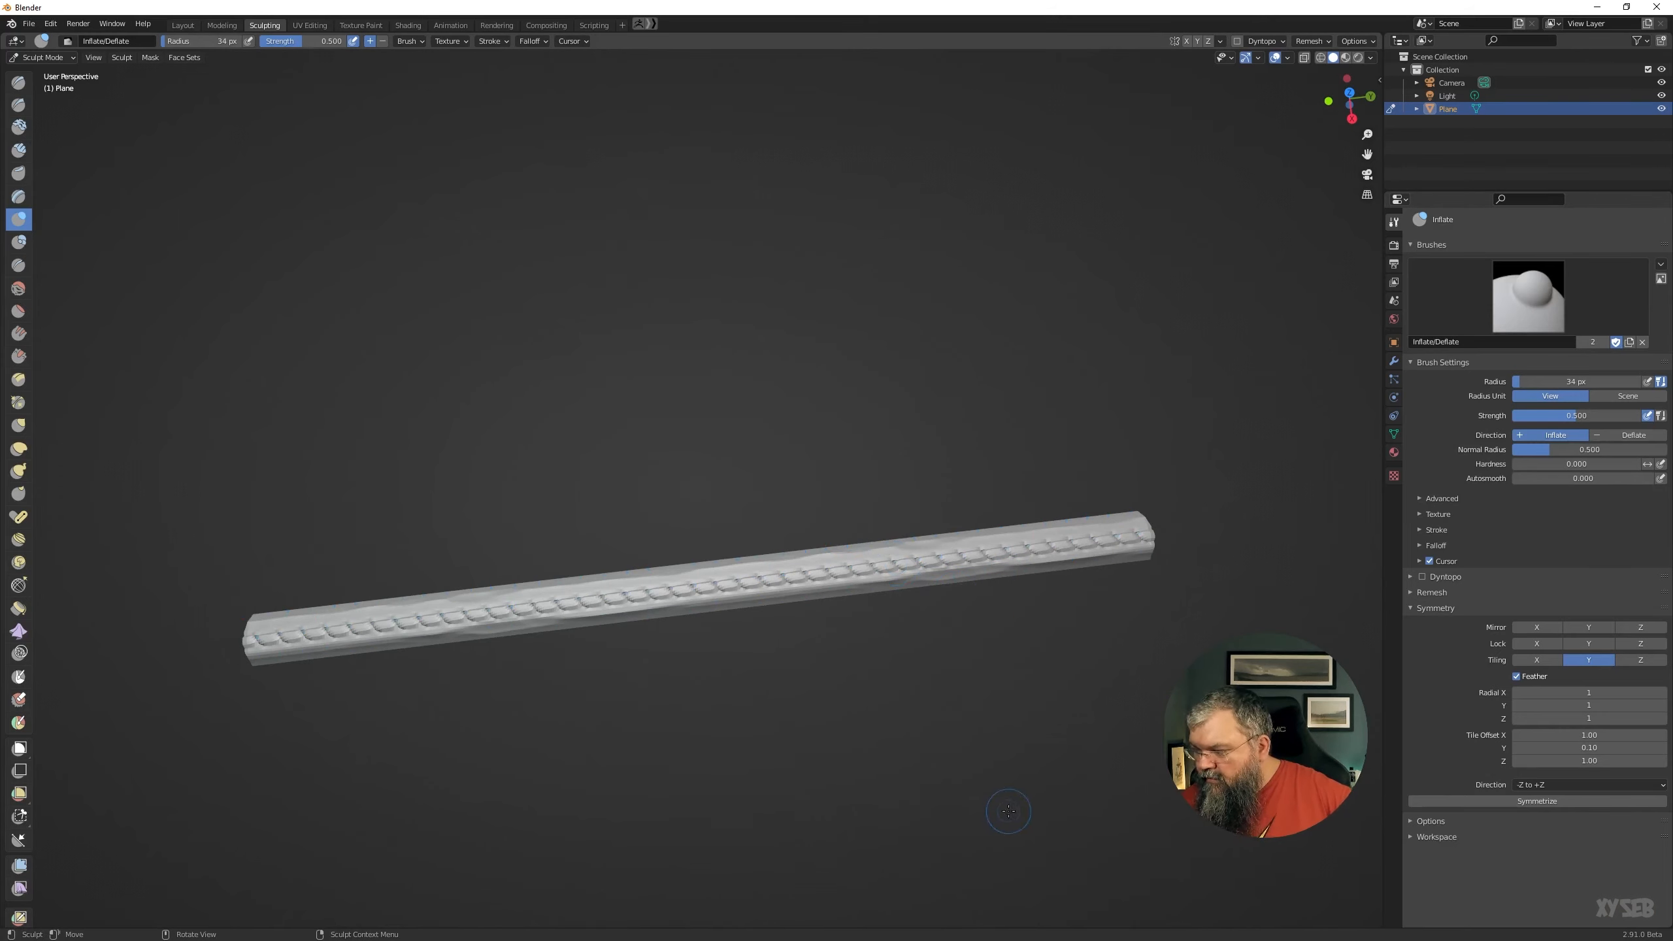
Turn off Y tiling for sculpting on the bar.
mouse_move(701, 730)
middle_mouse_down()
mouse_move(717, 665)
mouse_move(624, 615)
middle_mouse_up()
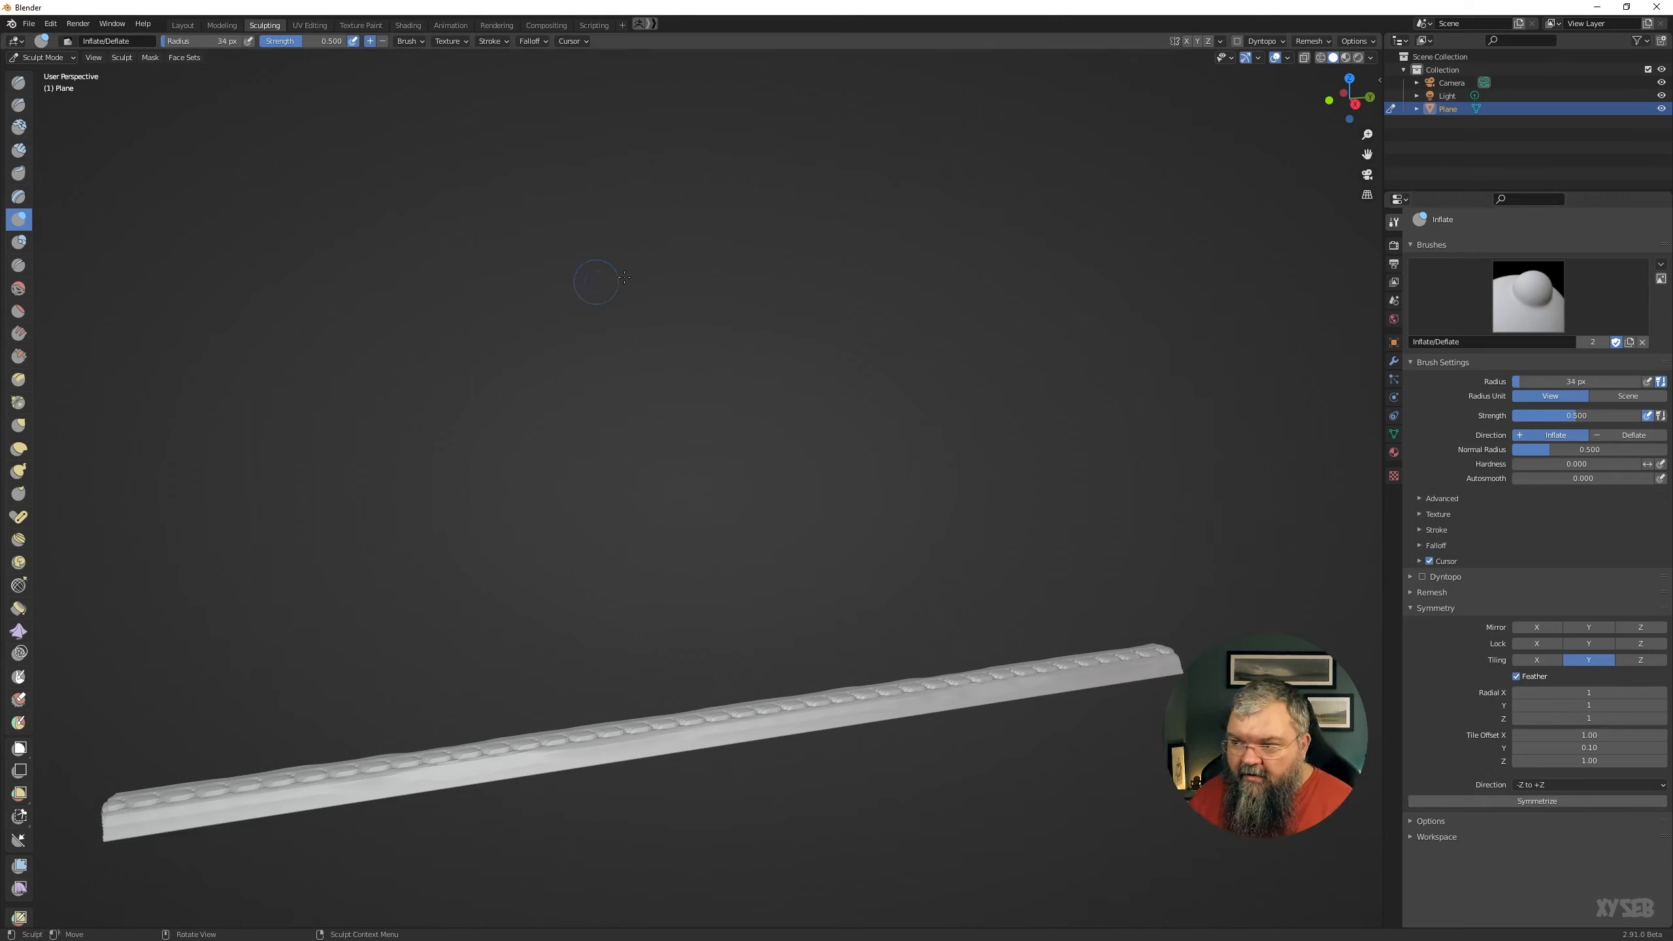
middle_click_drag(575, 282, 568, 329)
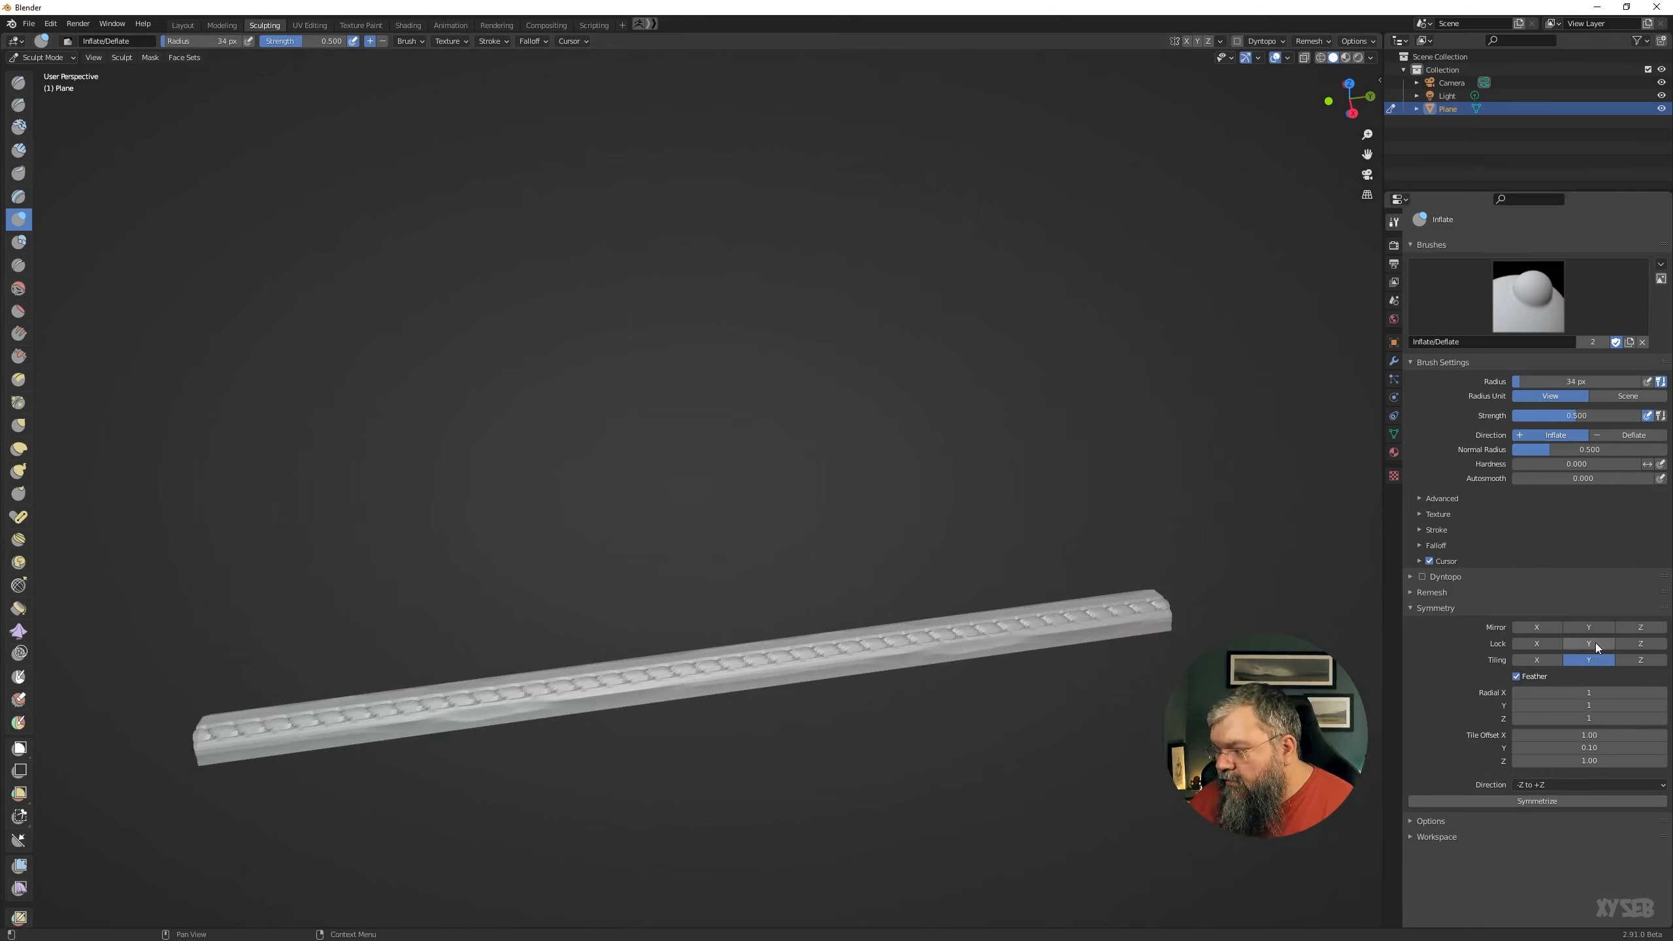
left_click(1590, 659)
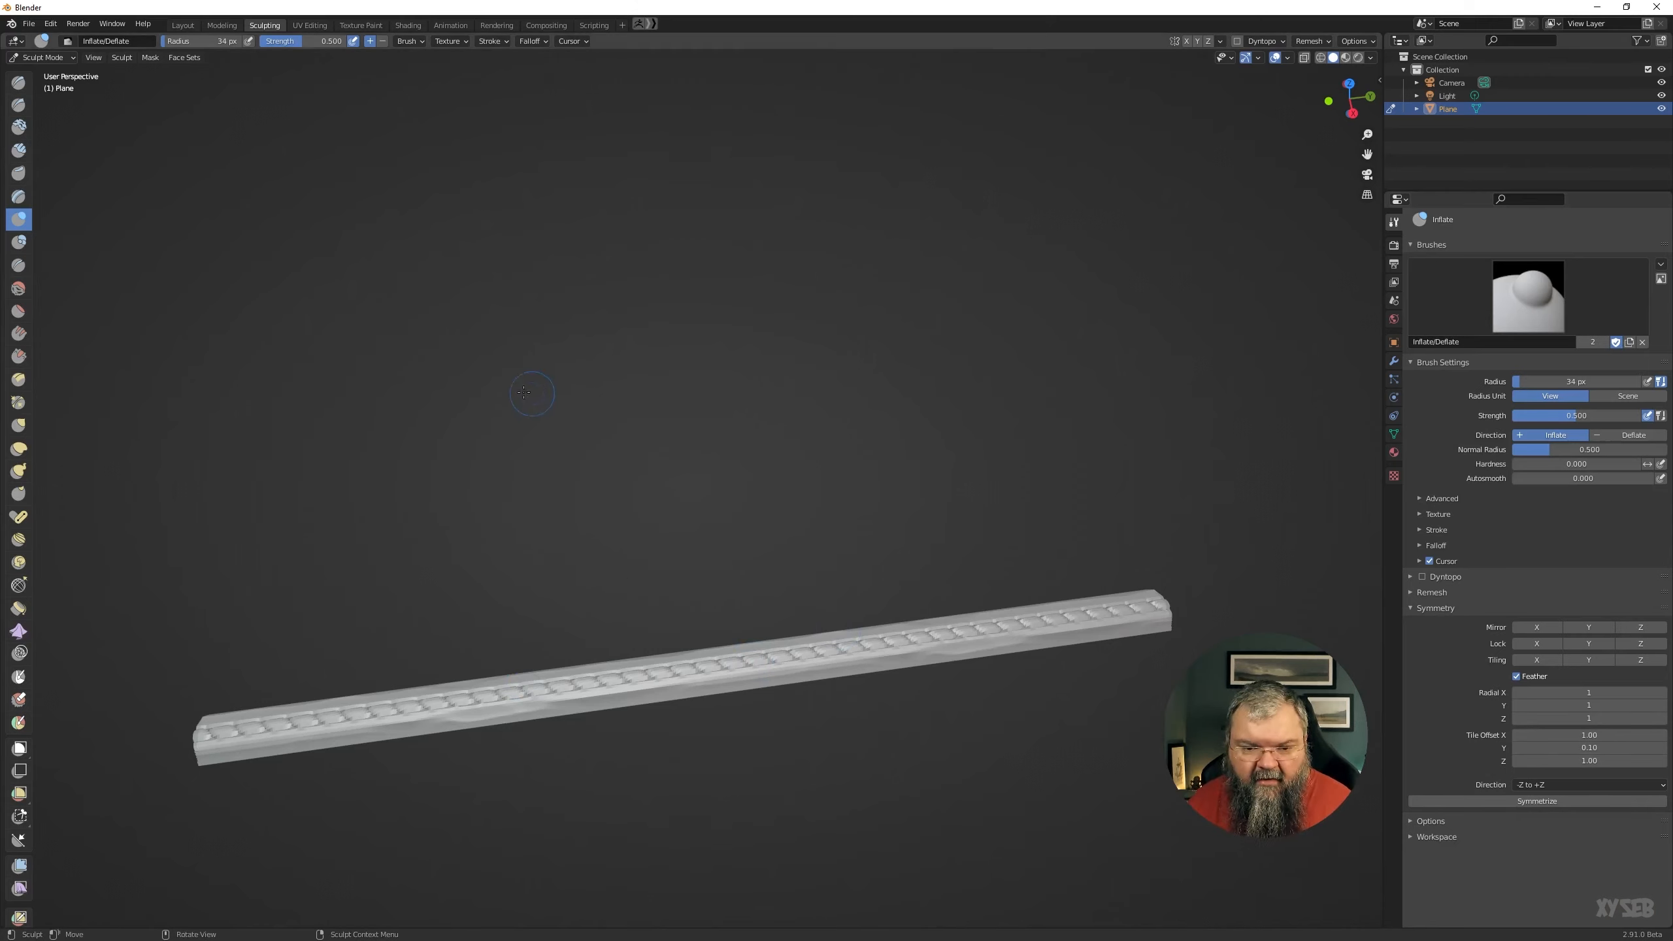
middle_click_drag(561, 402, 564, 469)
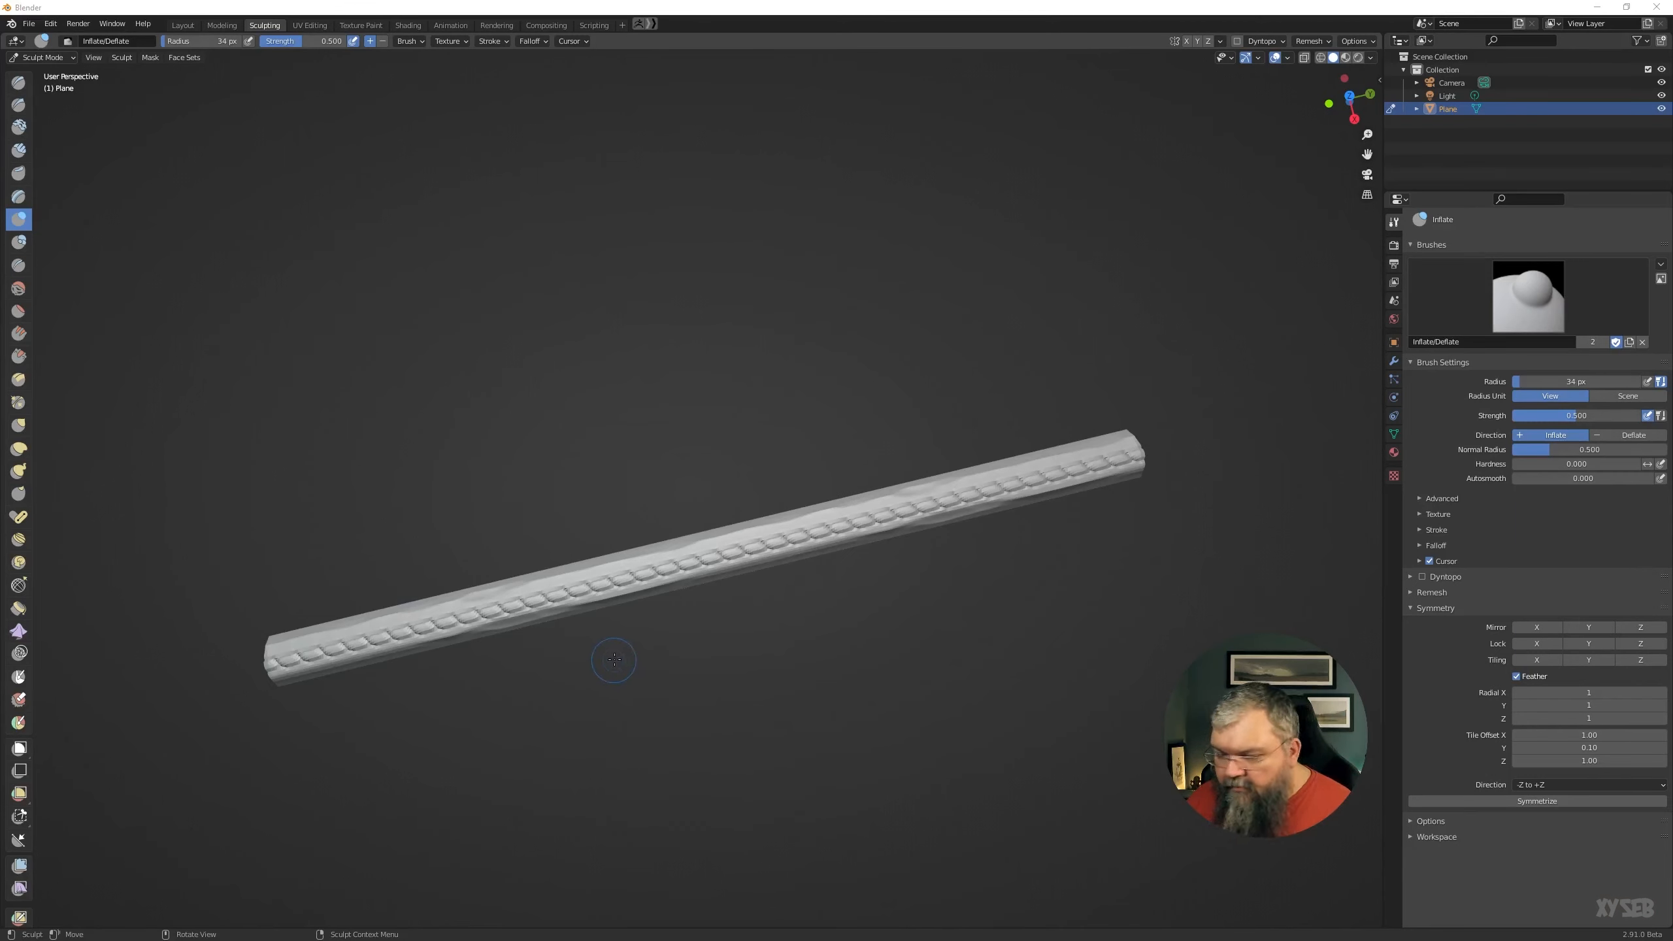